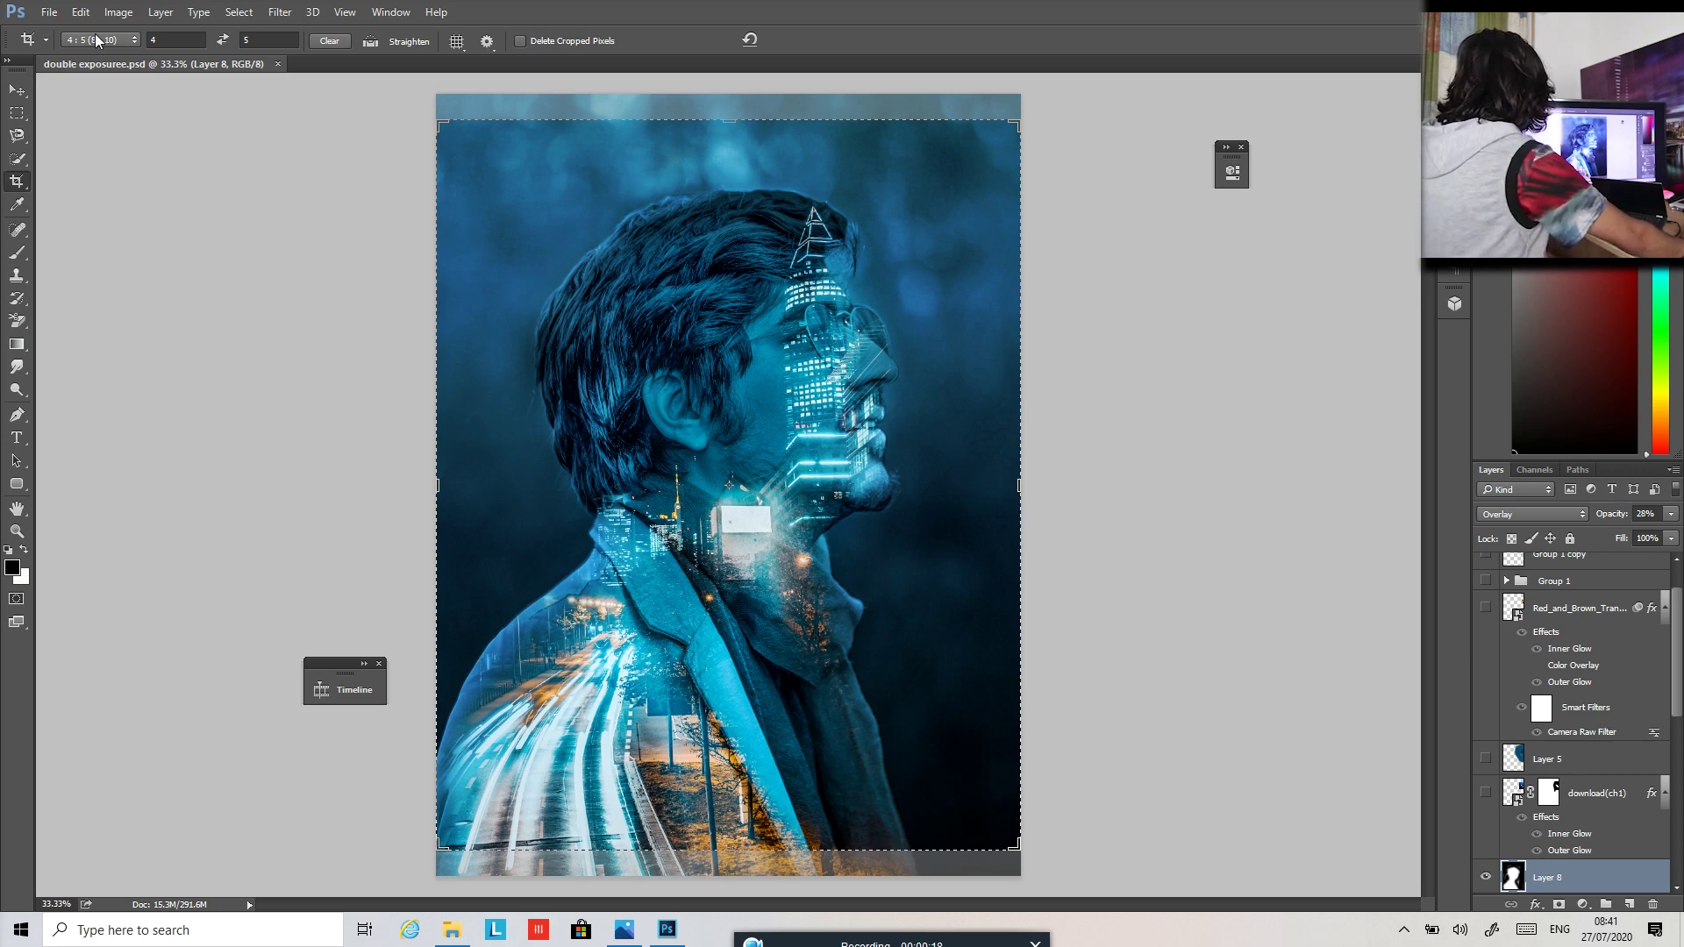
Open portrait.jpg from the Double Exposure folder and crop it to the 4:5 (8:10) ratio.
left_click(50, 13)
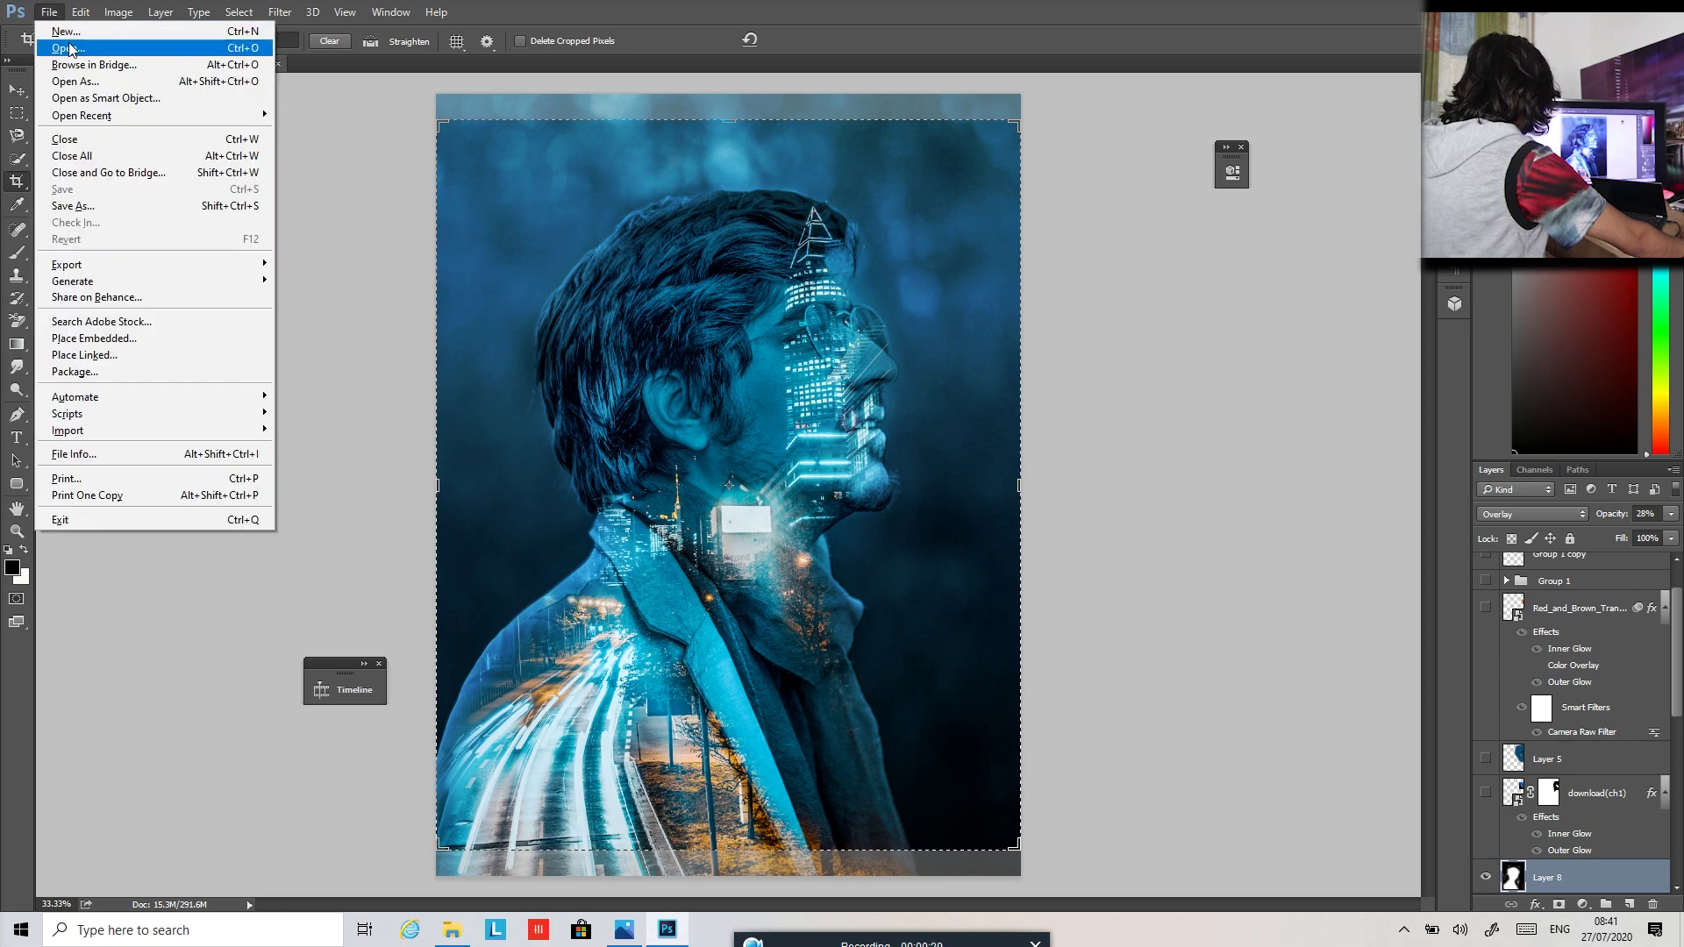
left_click(67, 45)
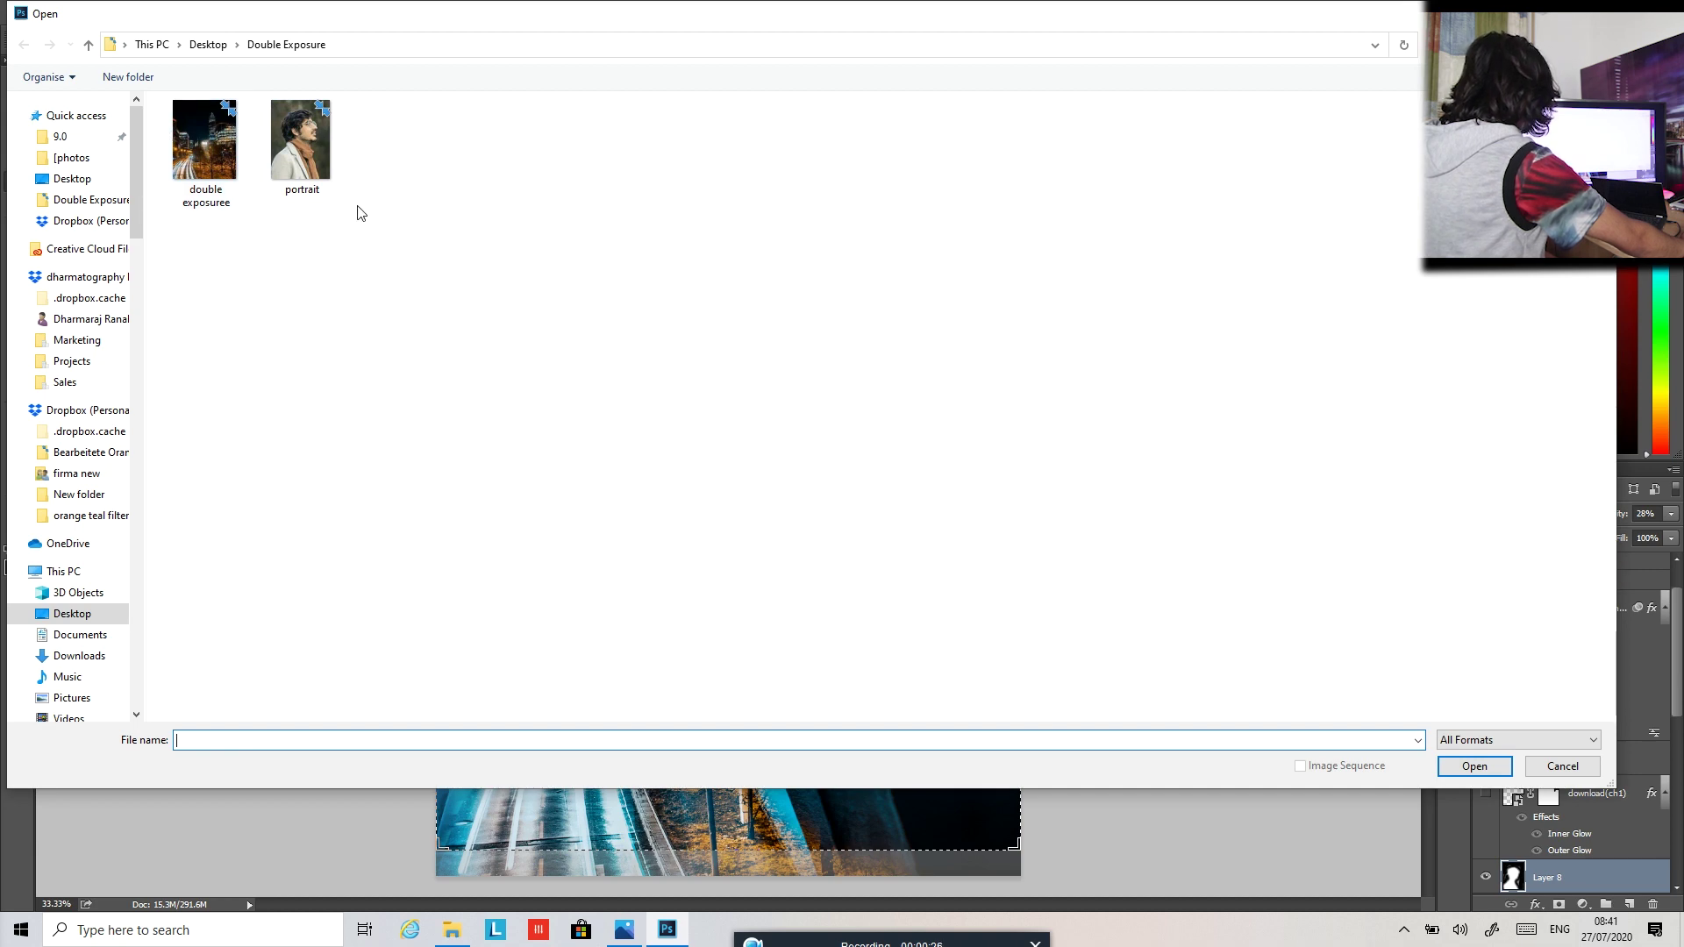
double_click(321, 162)
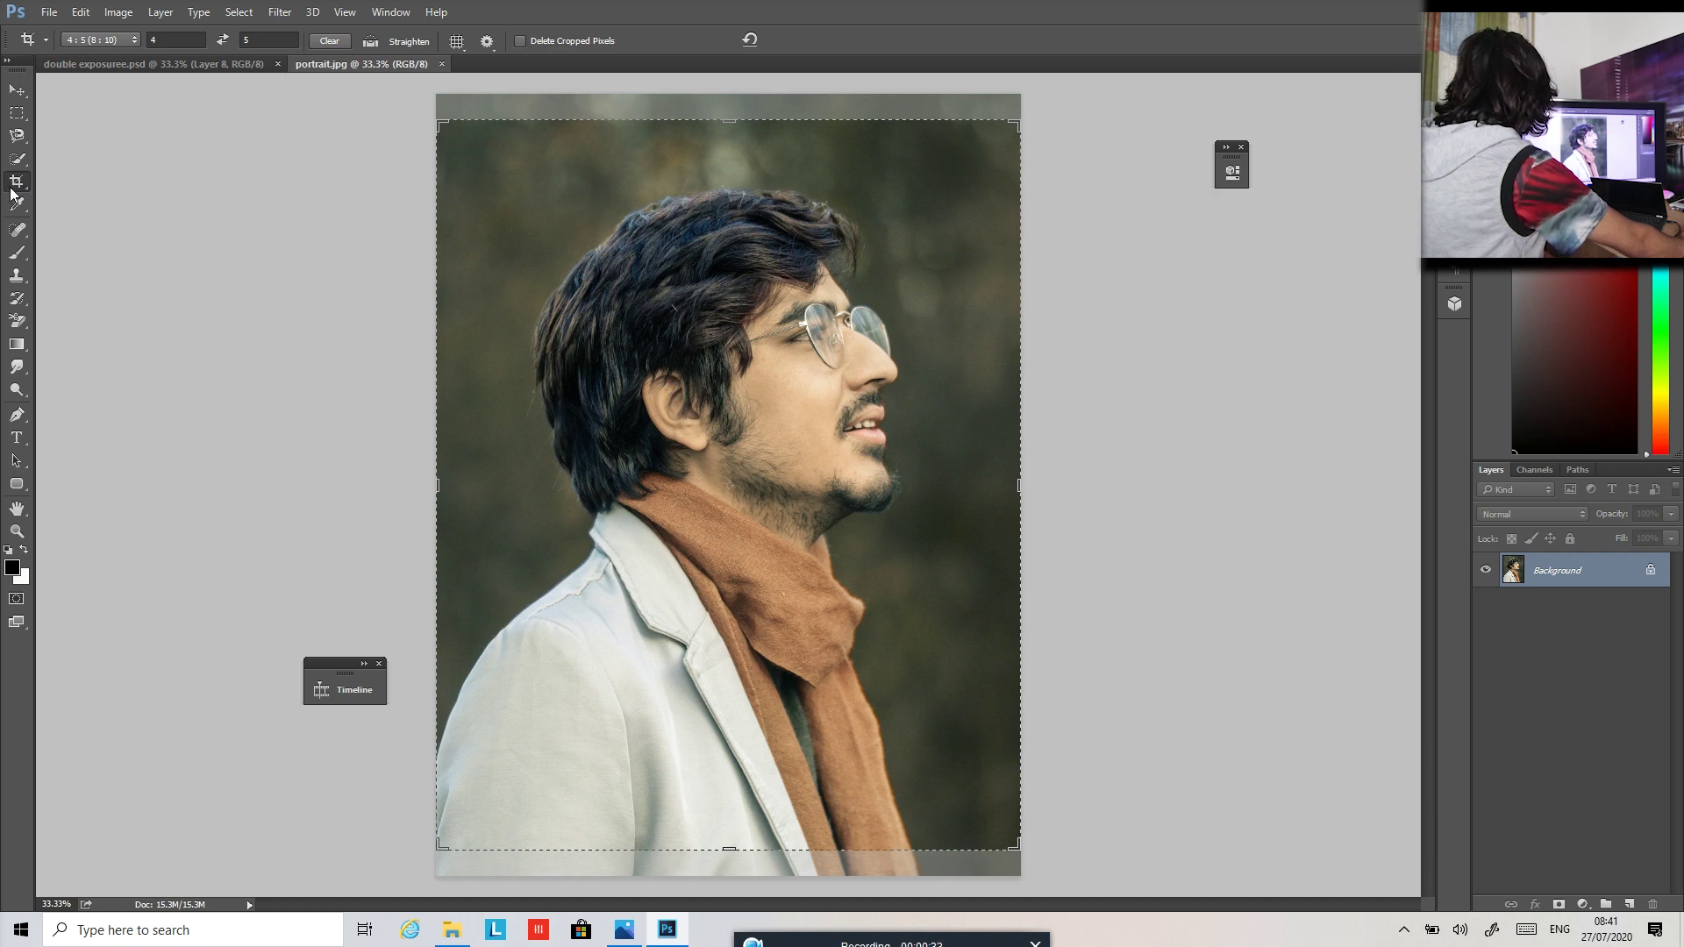
left_click(106, 41)
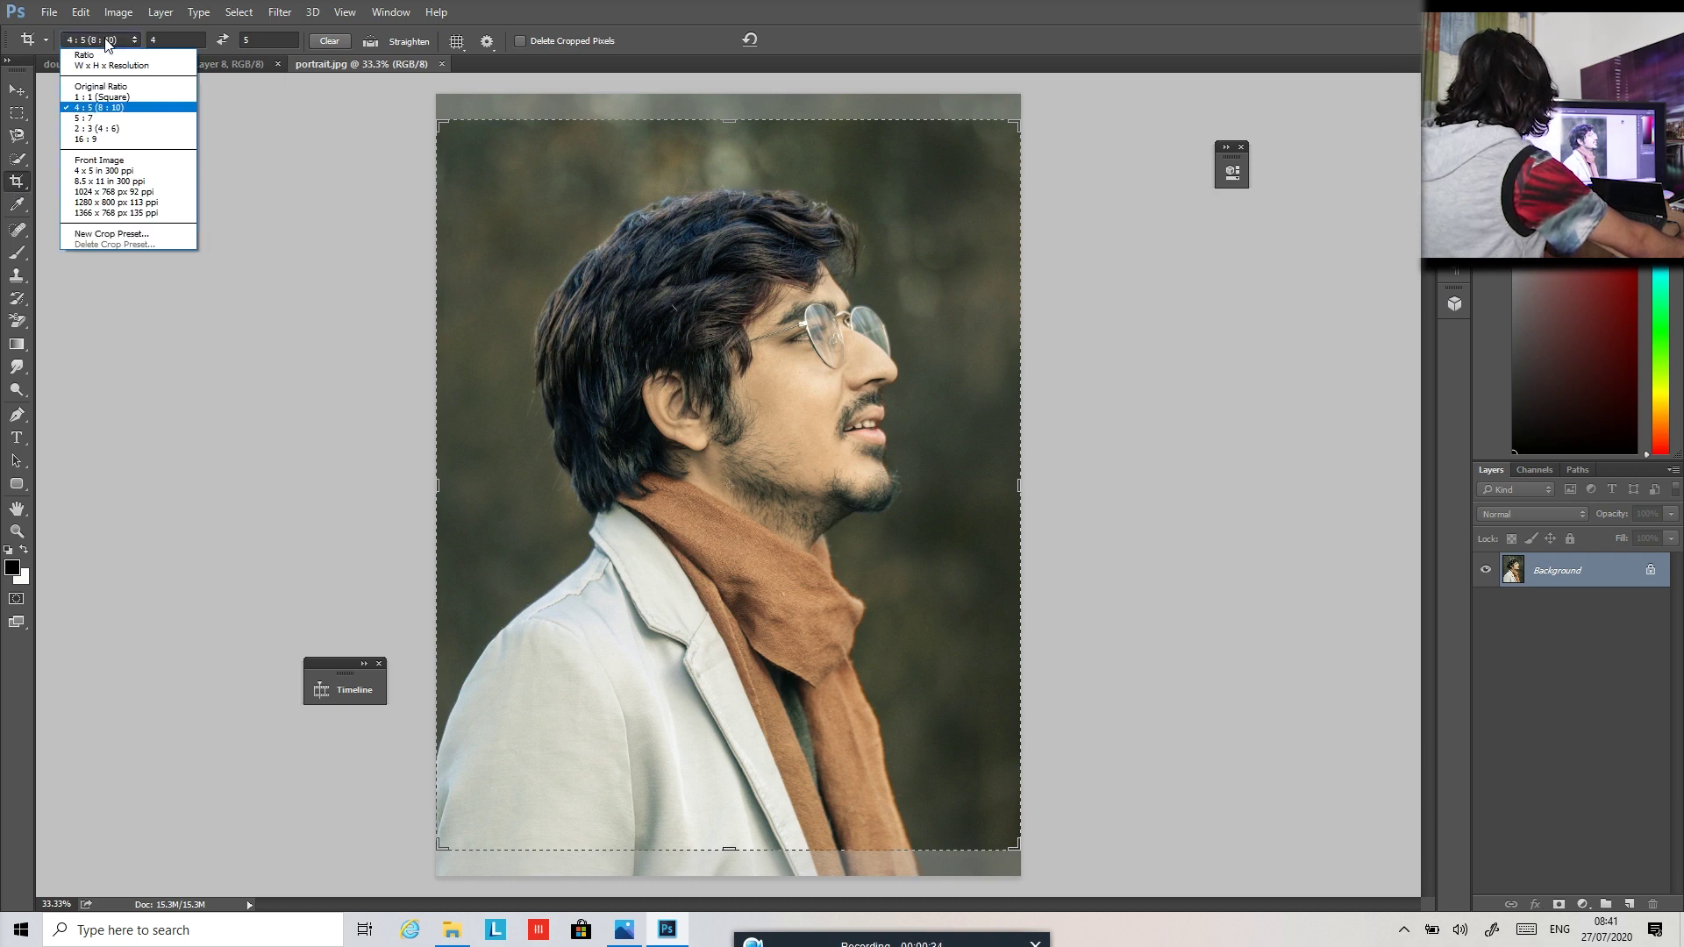
left_click(105, 107)
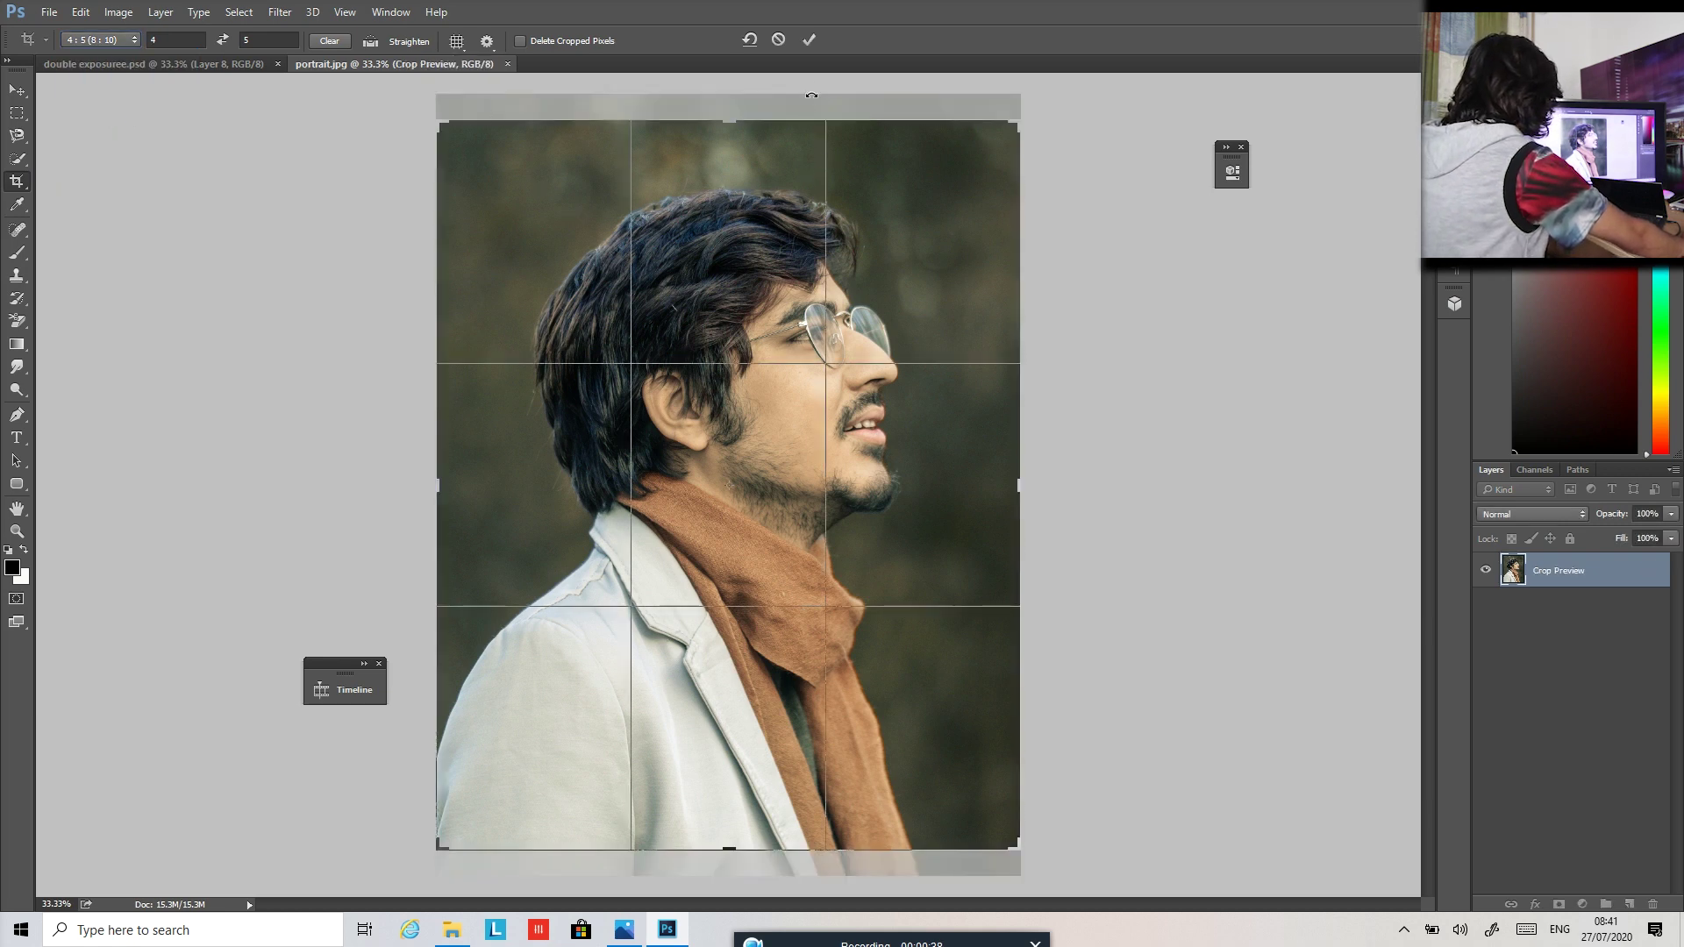
left_click(814, 40)
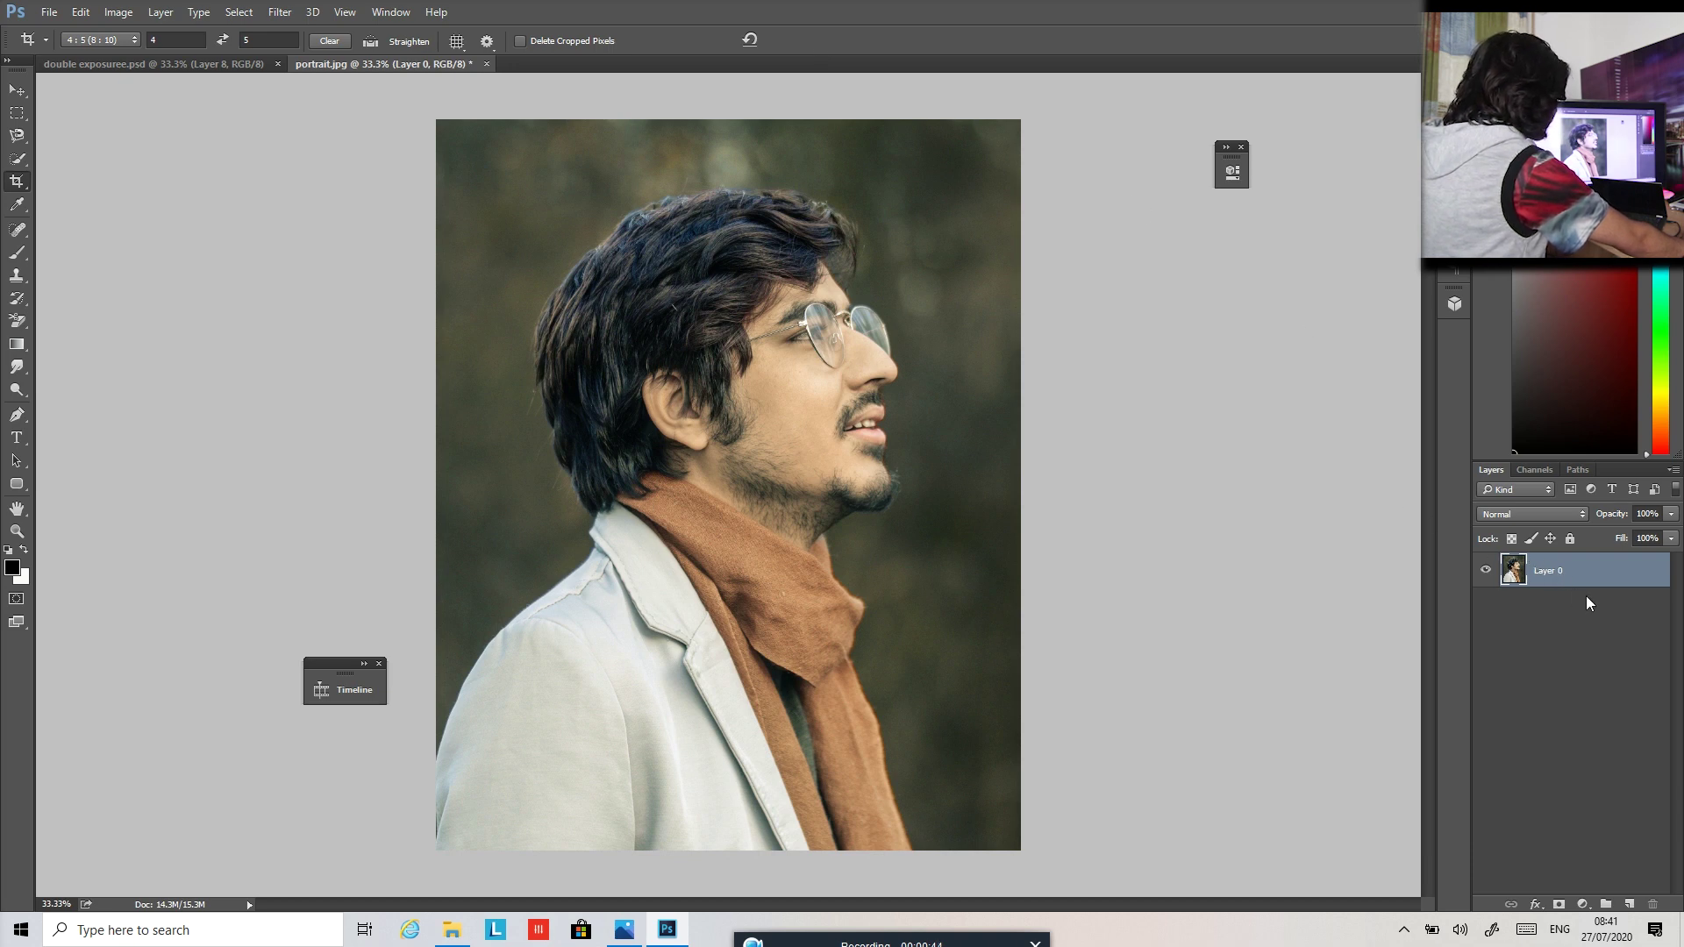
Duplicate Layer 0 within the portrait.jpg document, keeping the suggested copy name.
right_click(1556, 573)
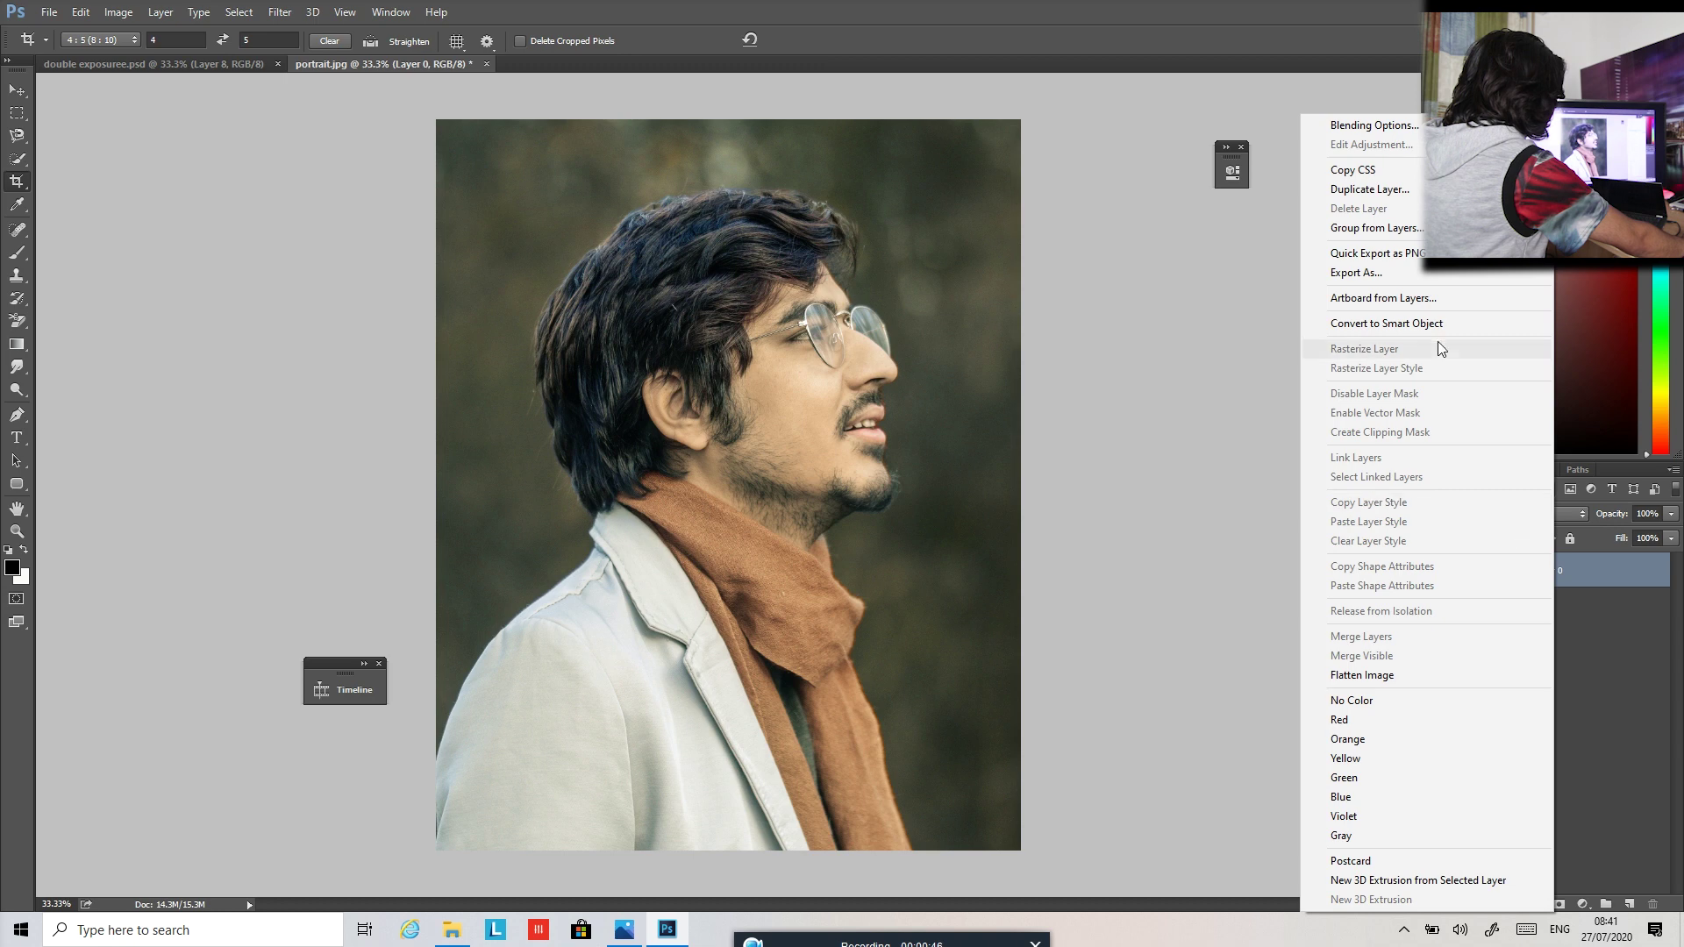
left_click(1396, 193)
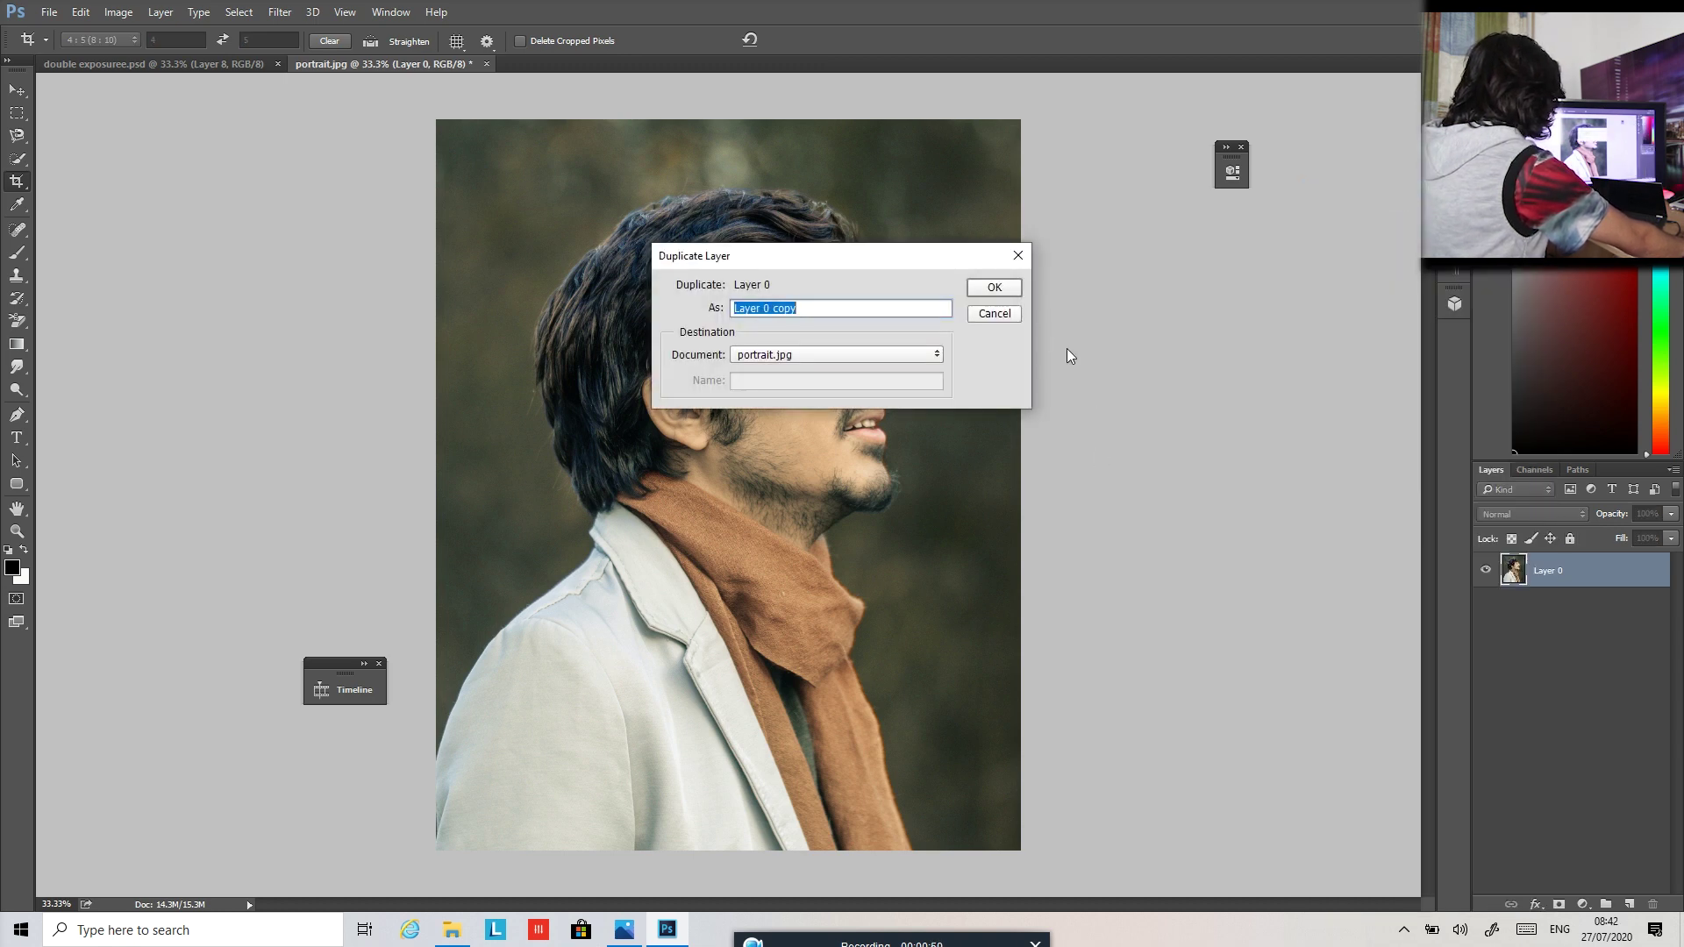
left_click(1009, 286)
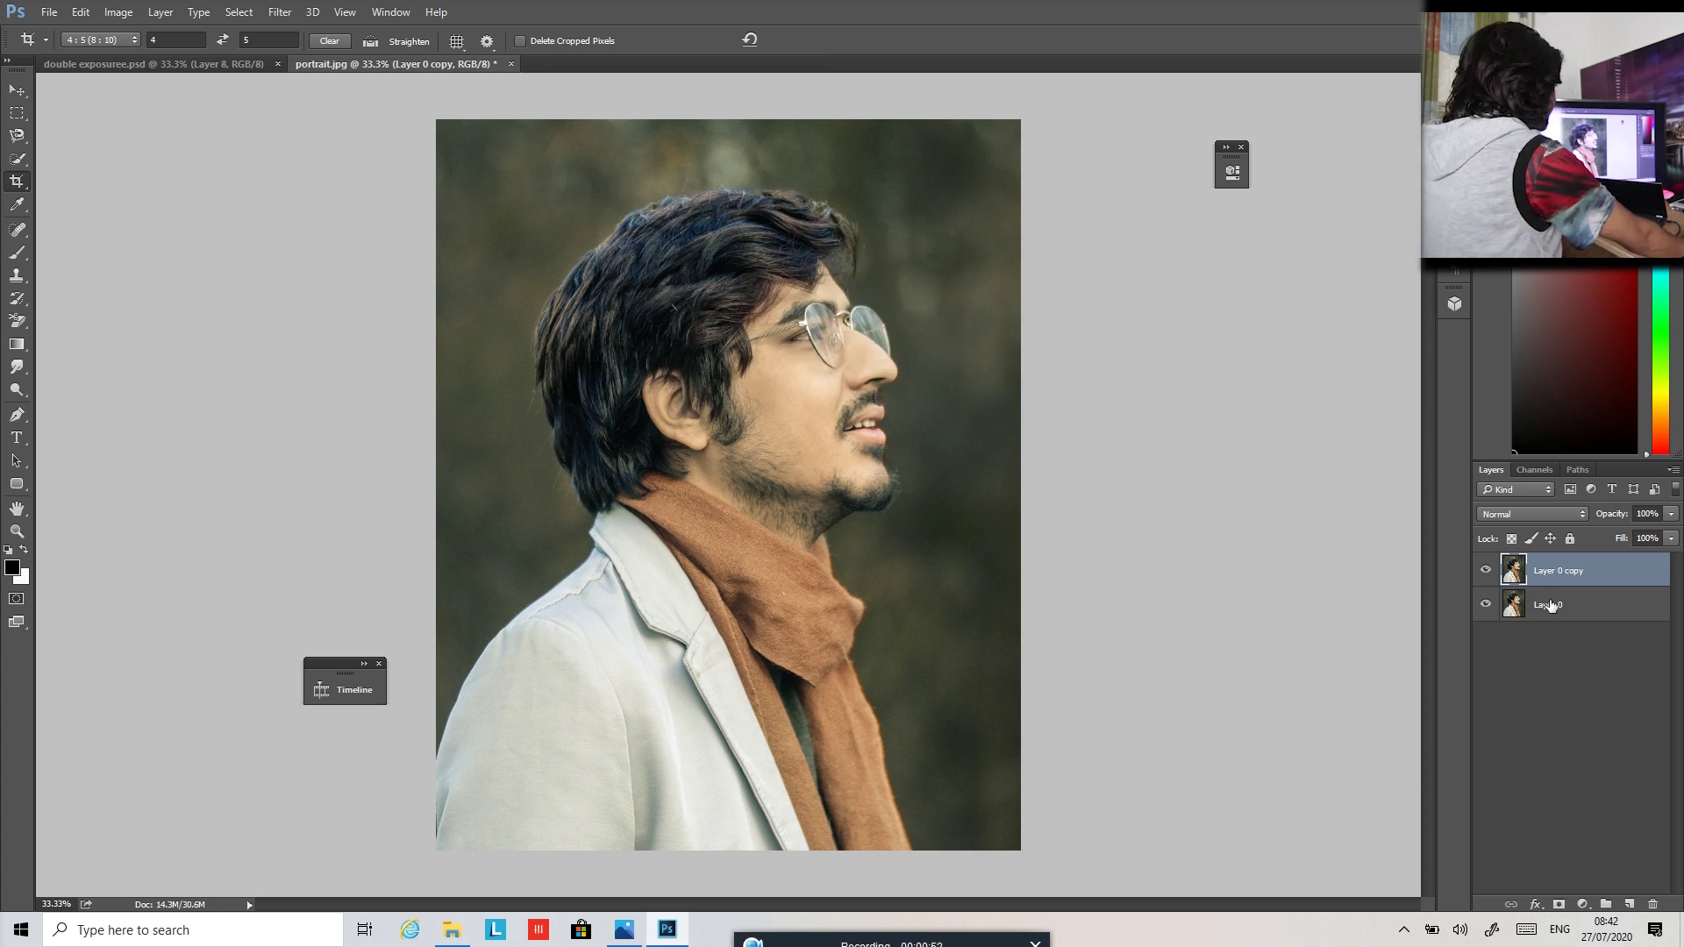
Rename the lower layer "original" and the duplicate above it "portrait".
left_click(1551, 605)
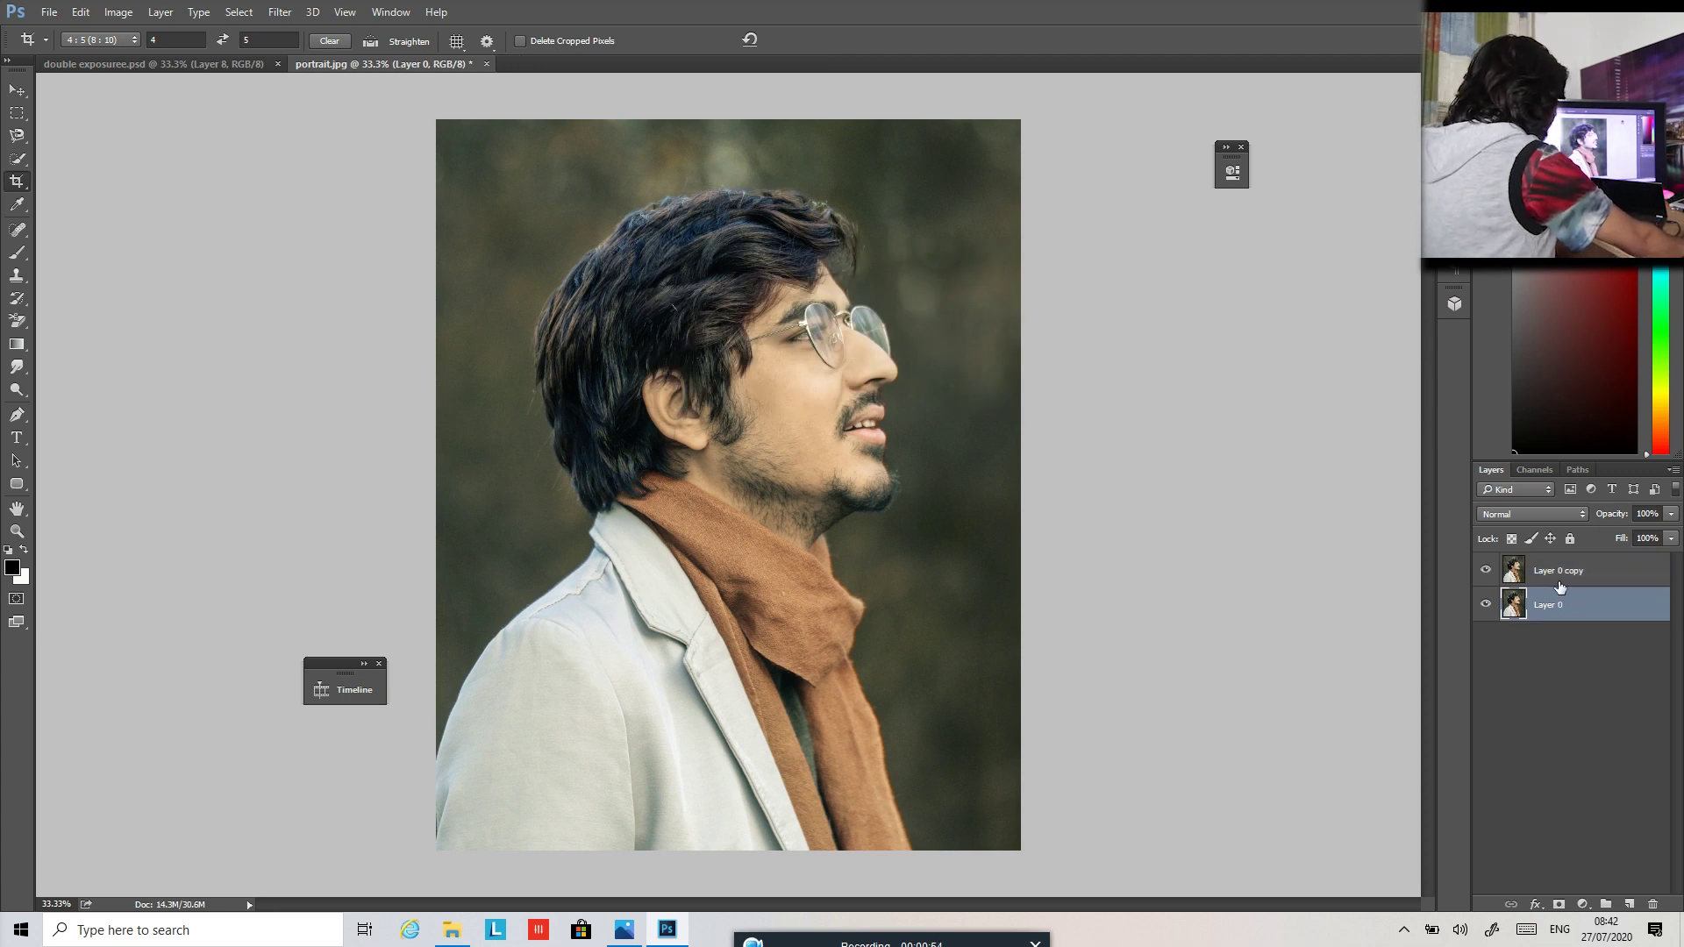
double_click(1561, 606)
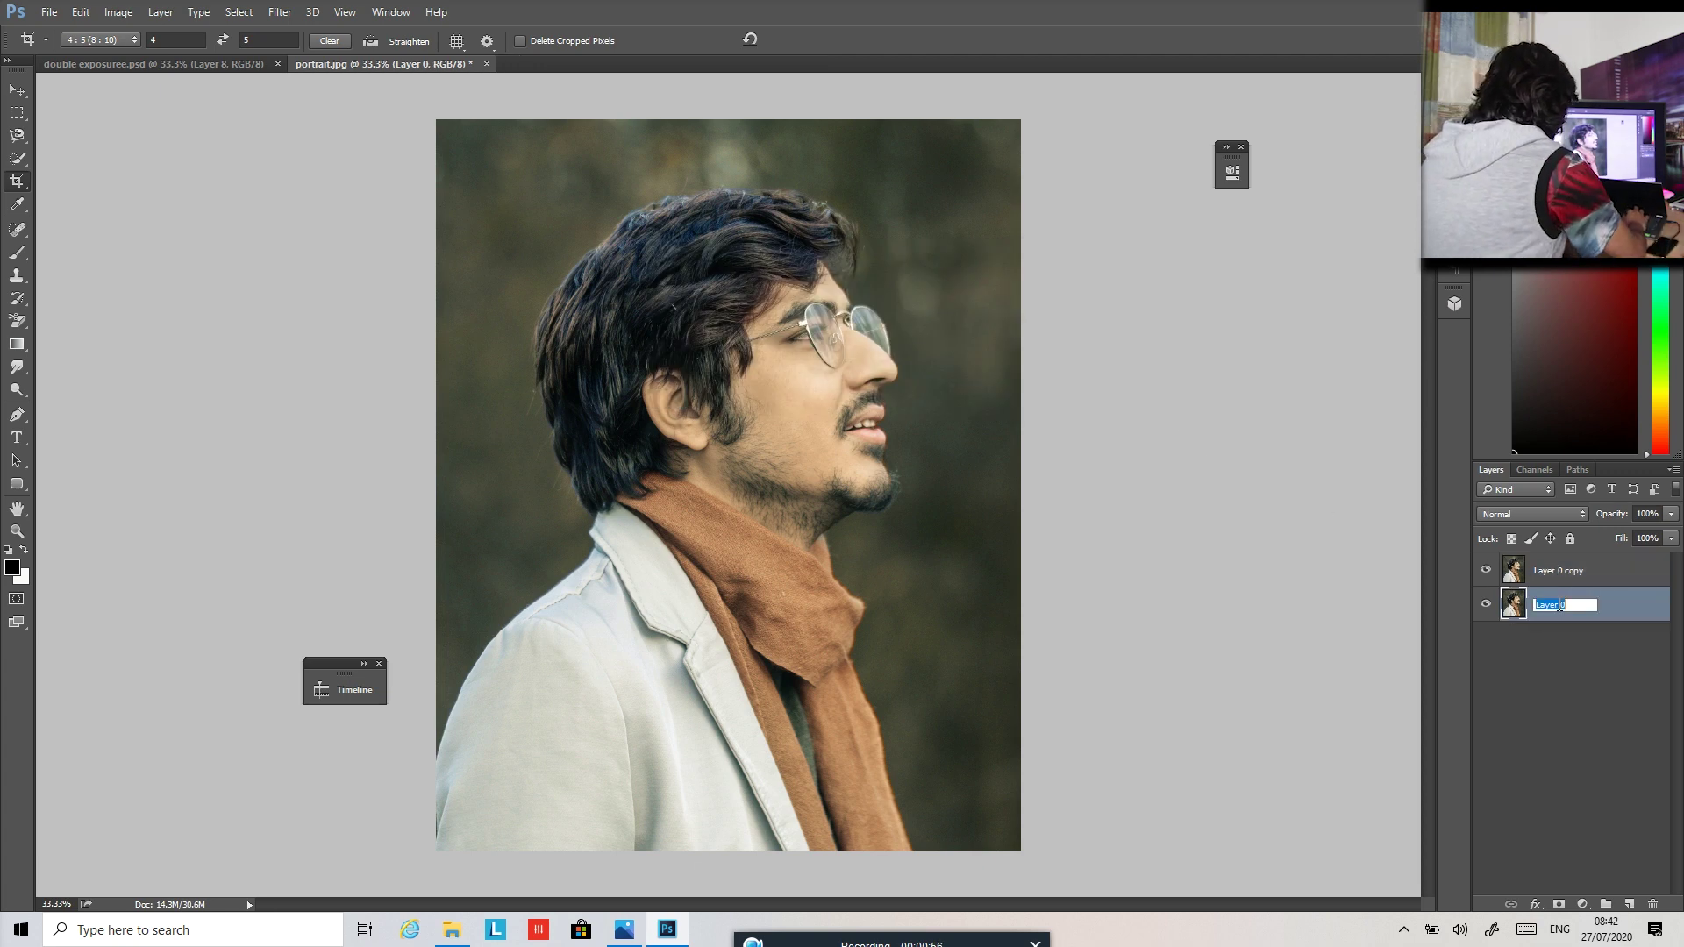
type("o")
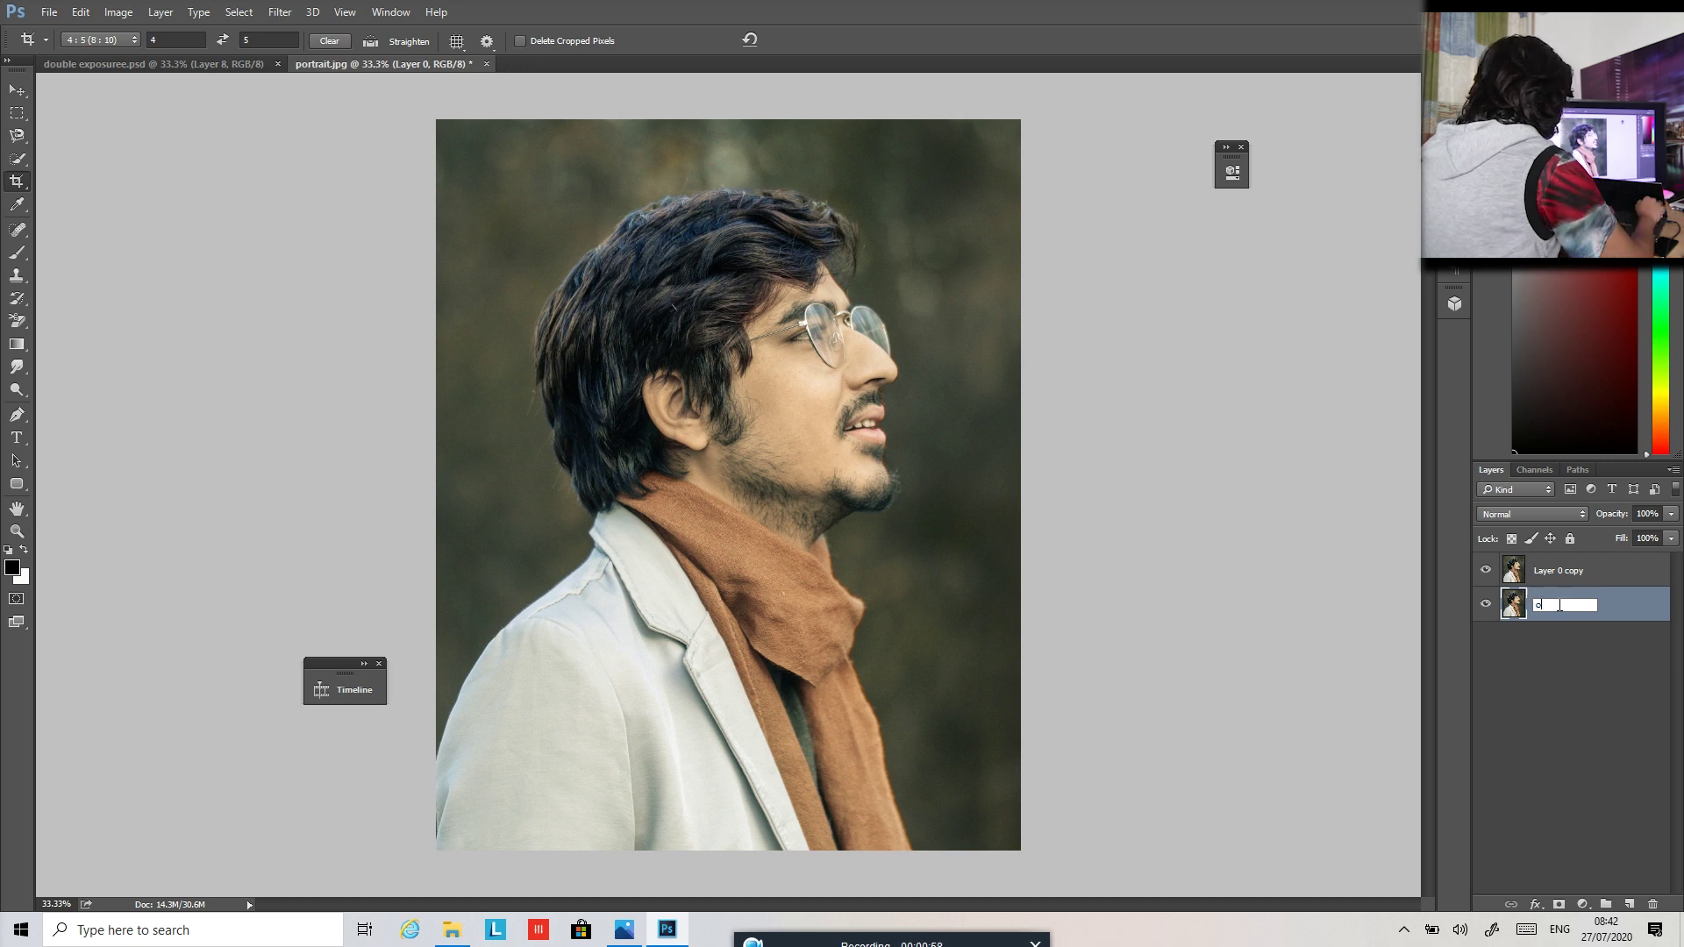
type("riginal")
key("Return")
double_click(1554, 571)
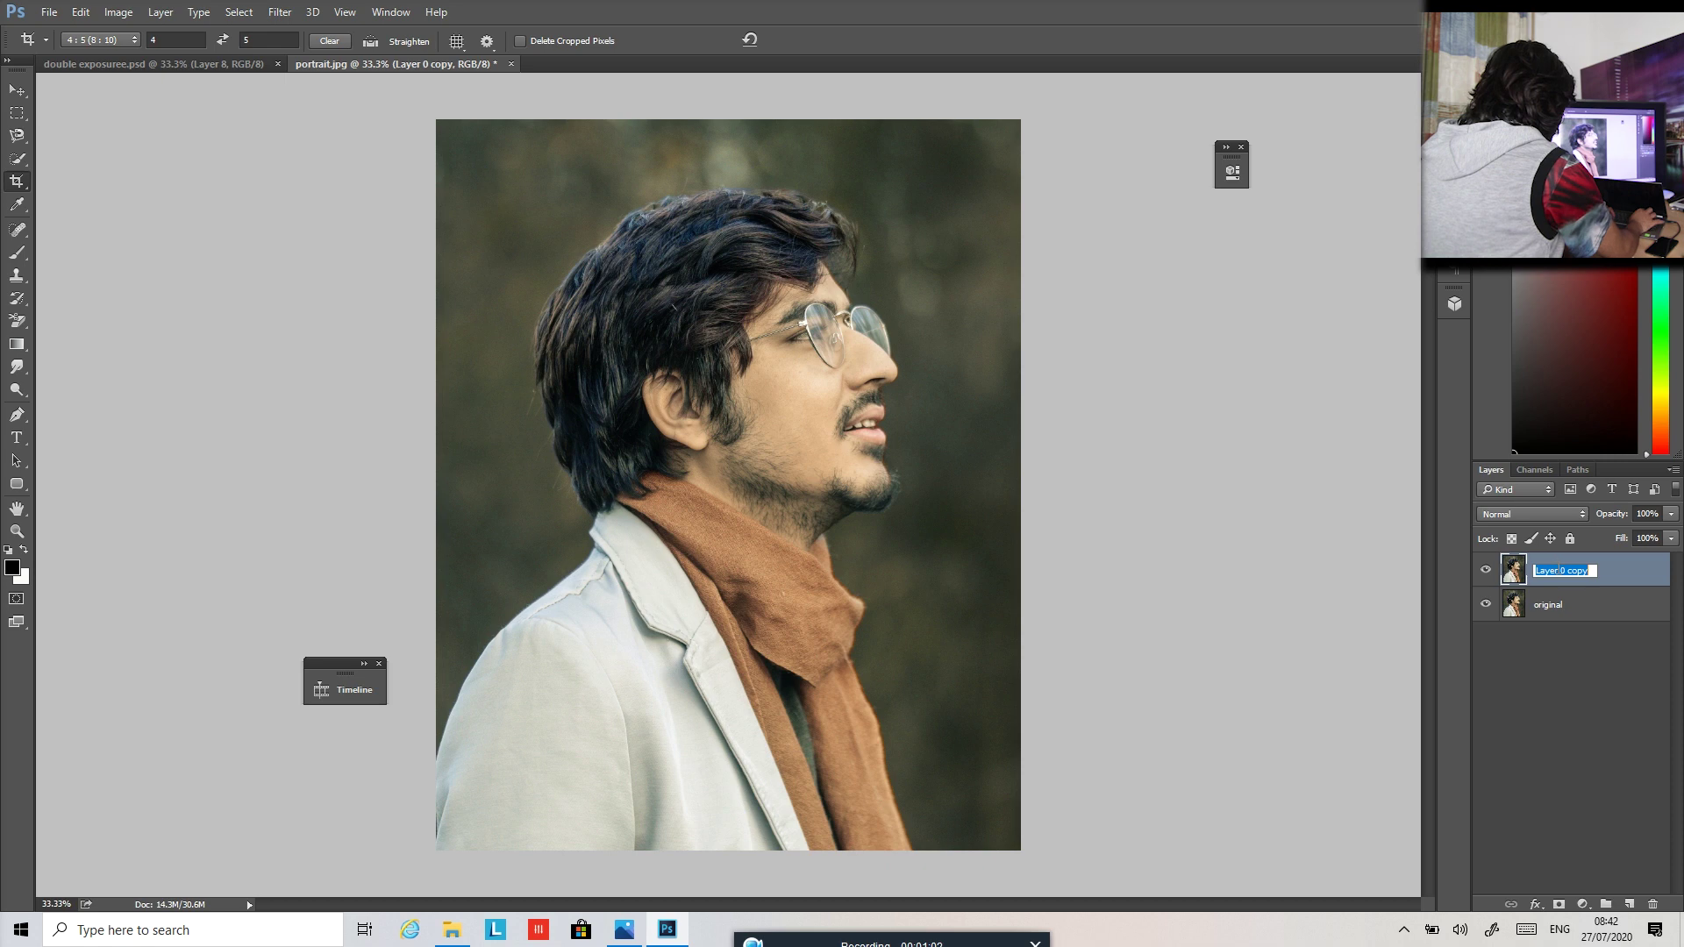
type("portrait")
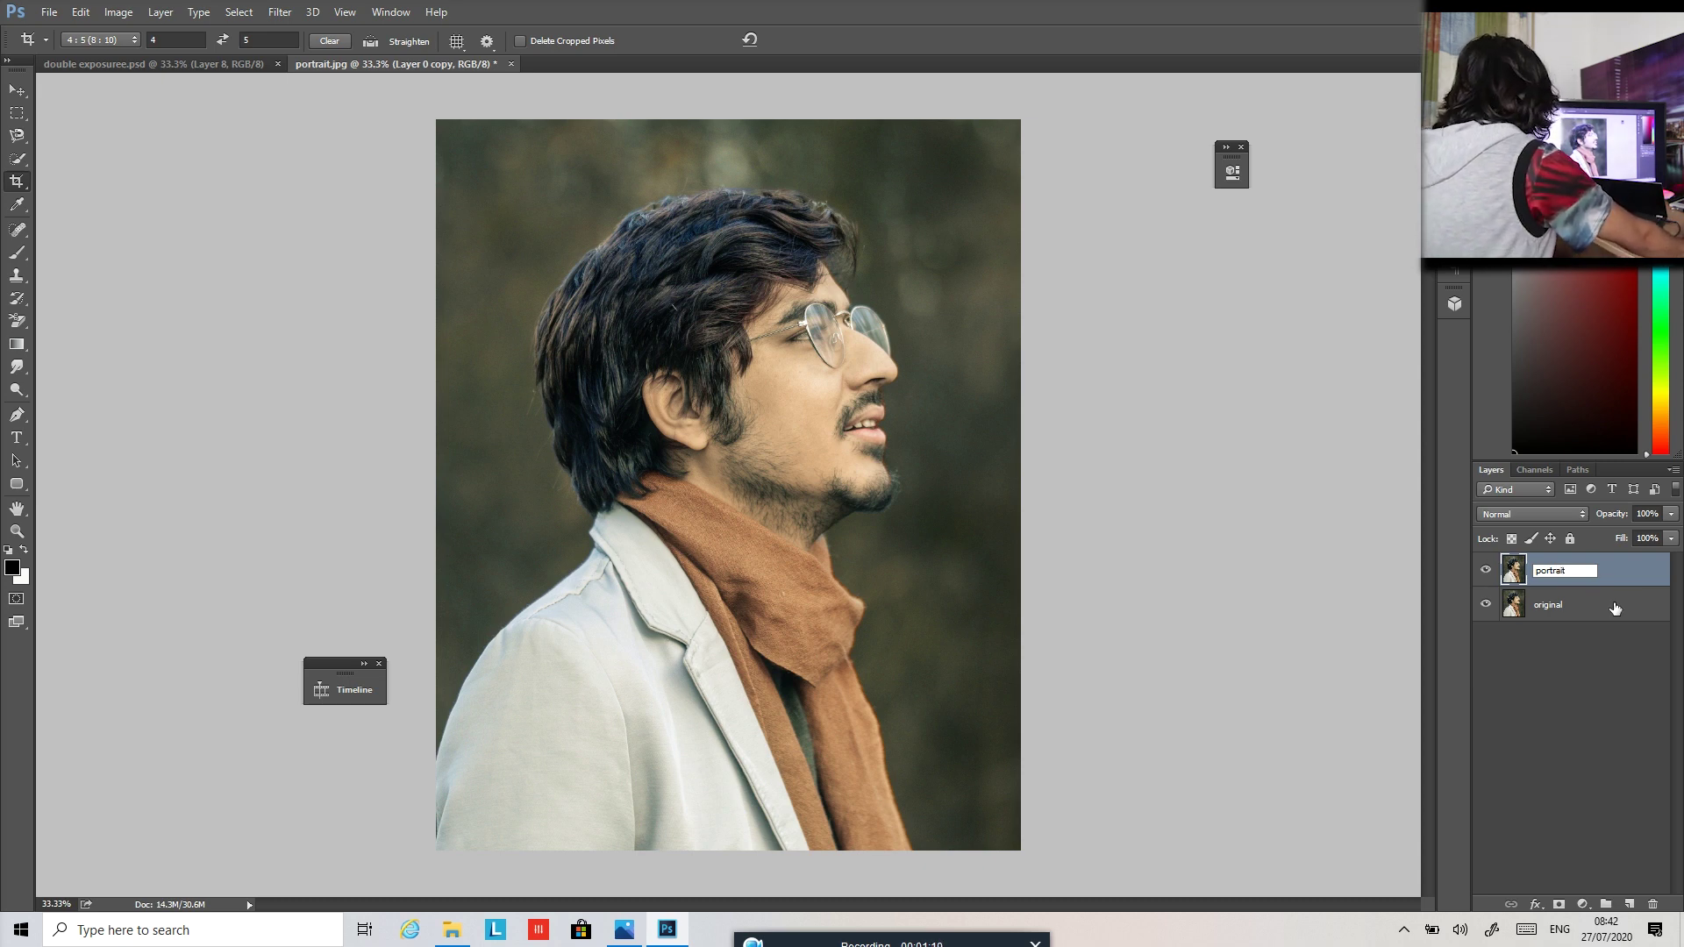
left_click(1615, 608)
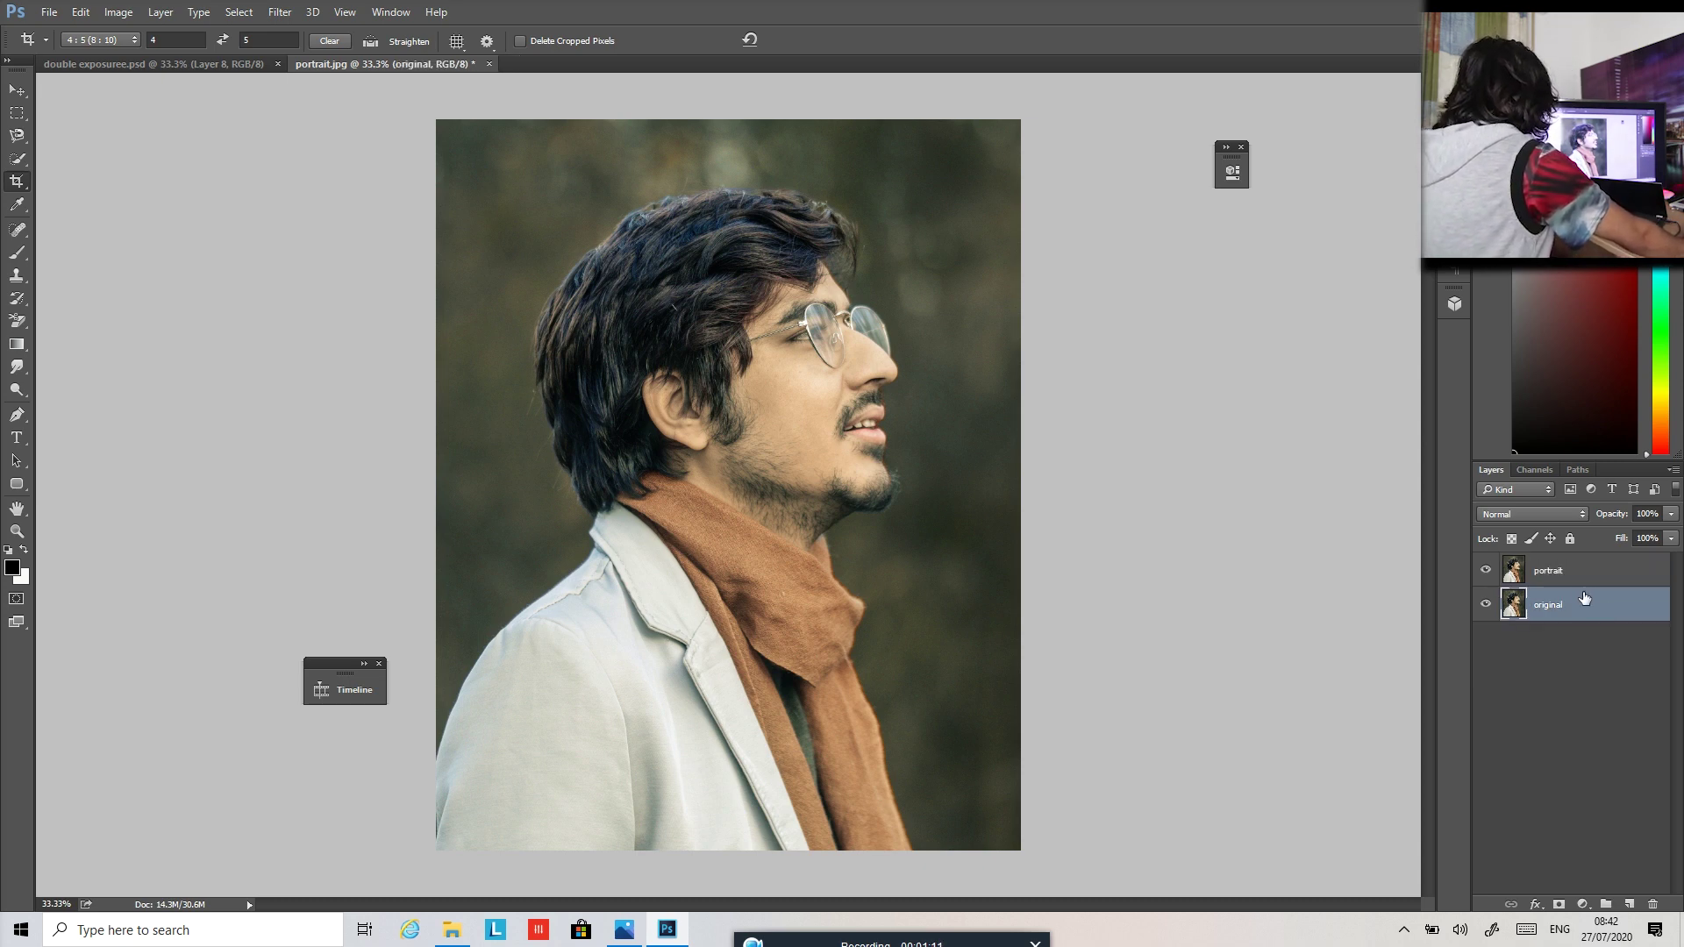
Select the man's head, scarf and jacket on the portrait layer with a closed Magnetic Lasso outline.
left_click(1559, 576)
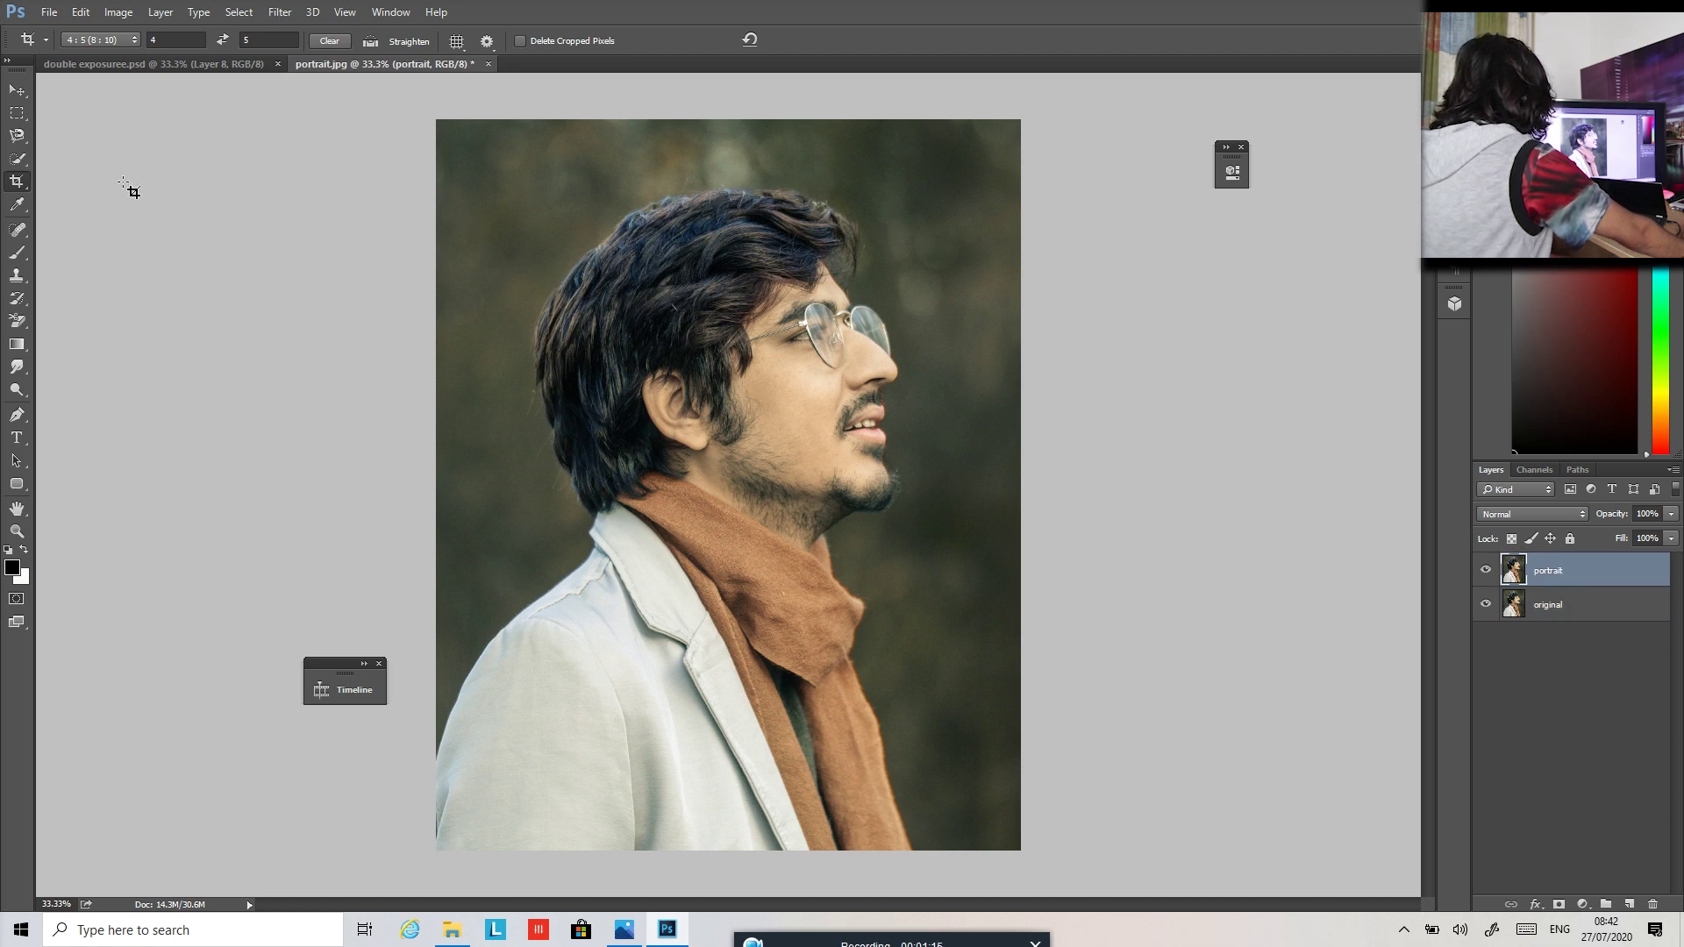
left_click(25, 160)
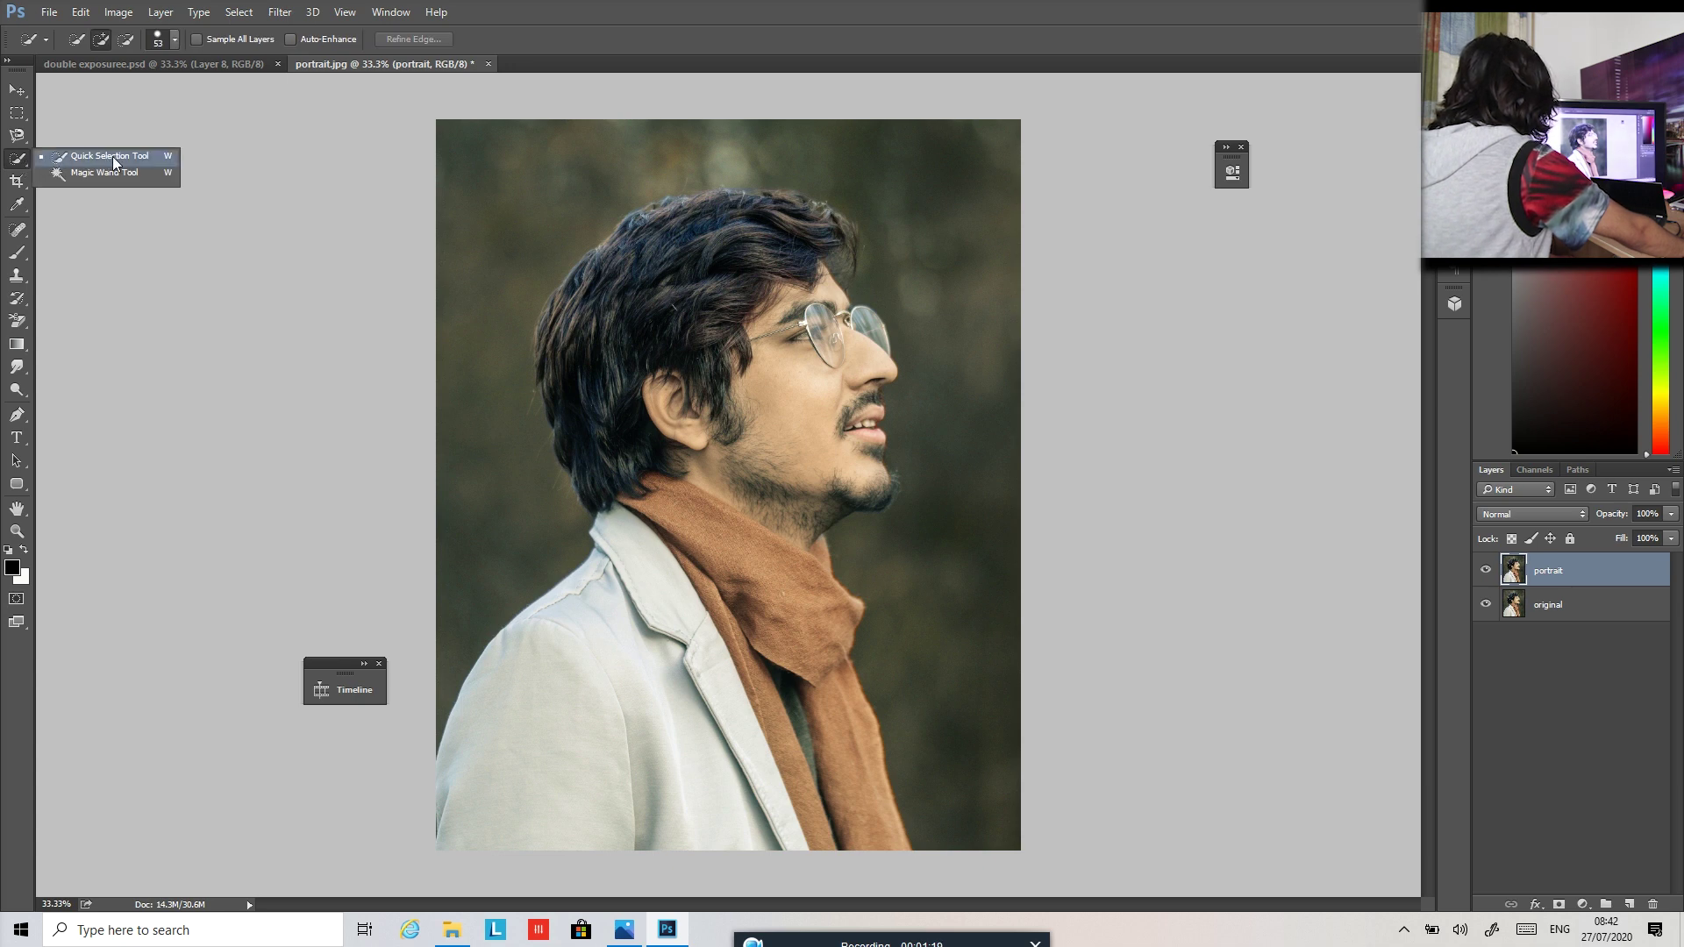
left_click(24, 141)
left_click(18, 137)
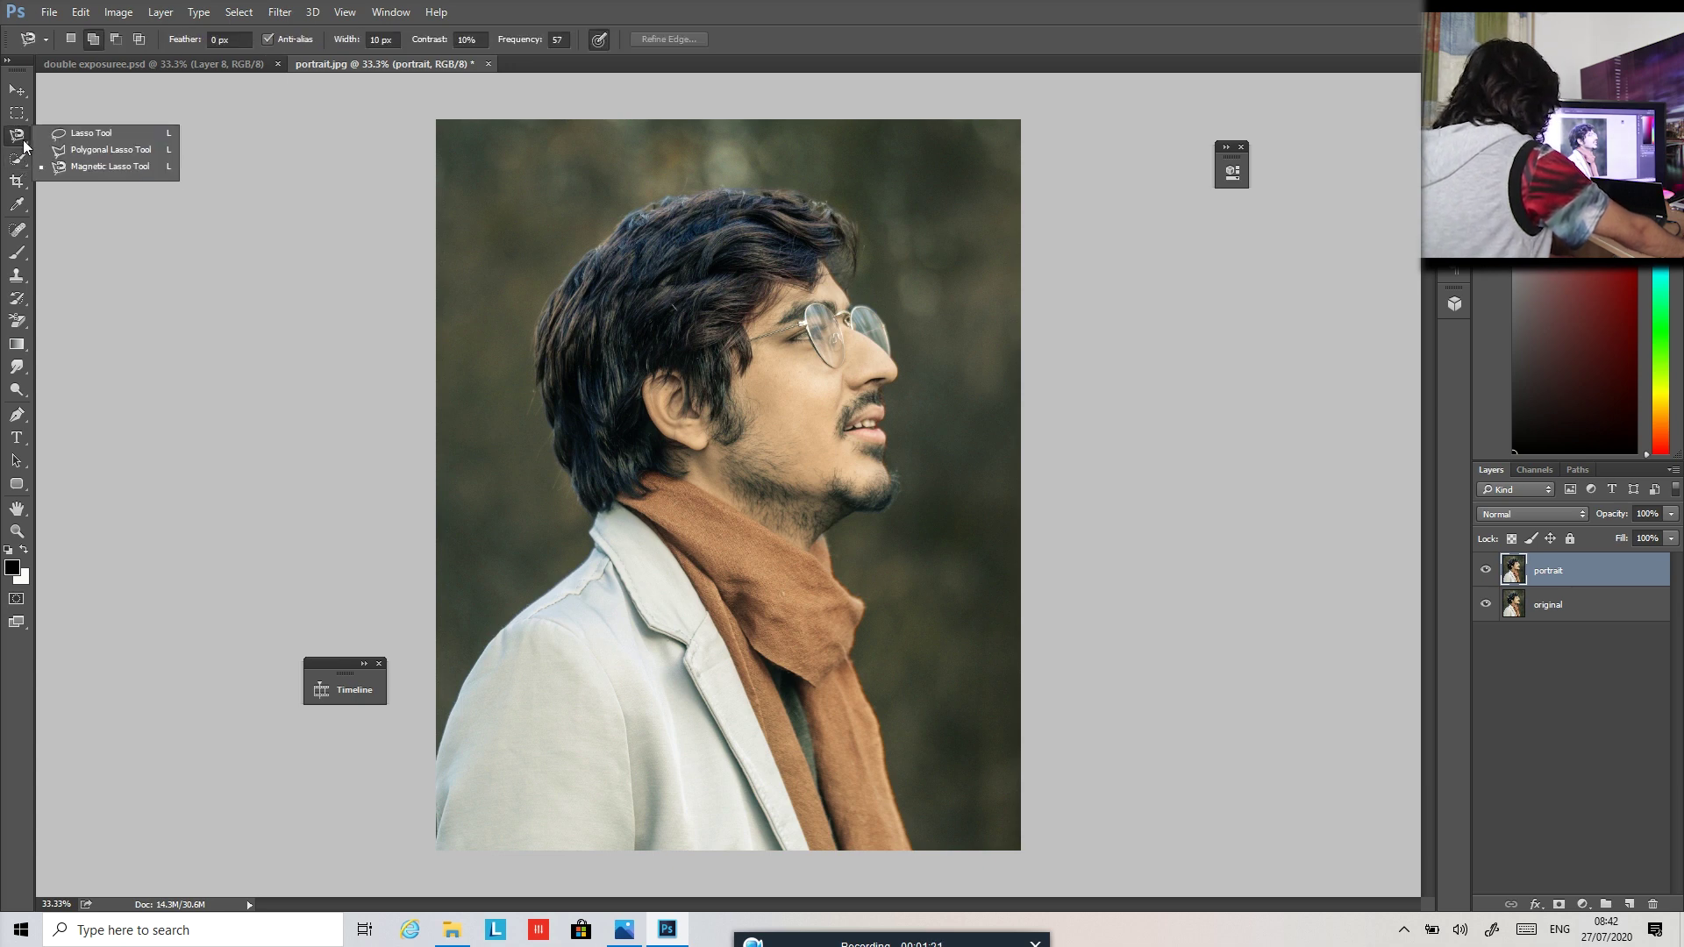
left_click(91, 169)
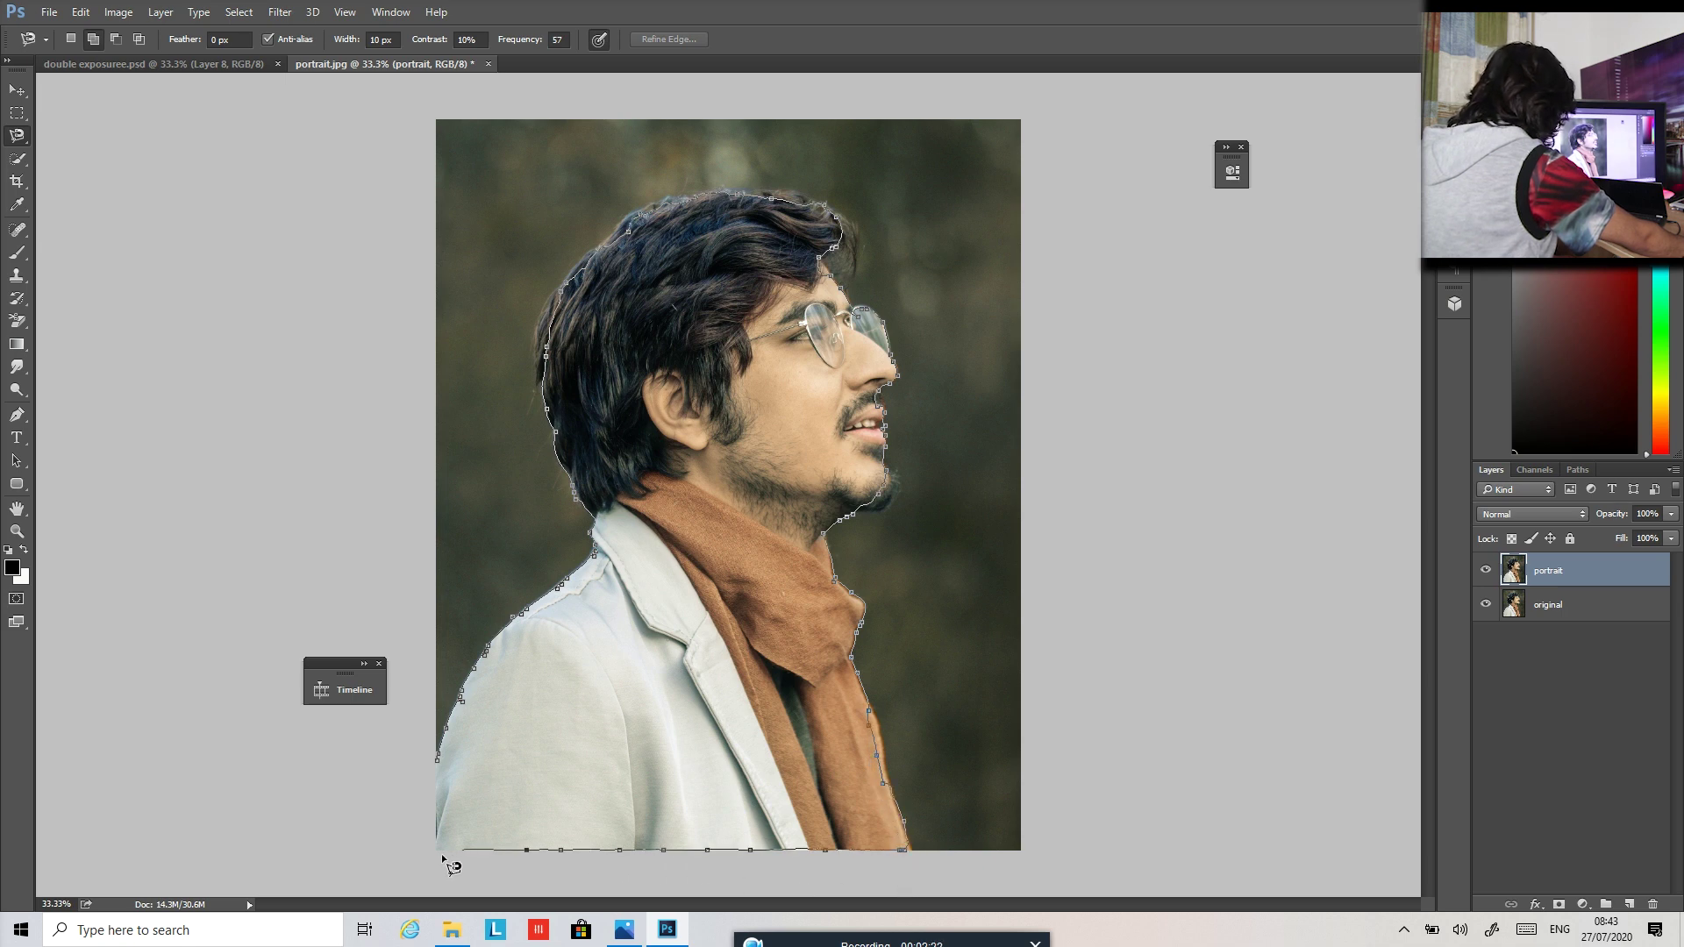
left_click(438, 762)
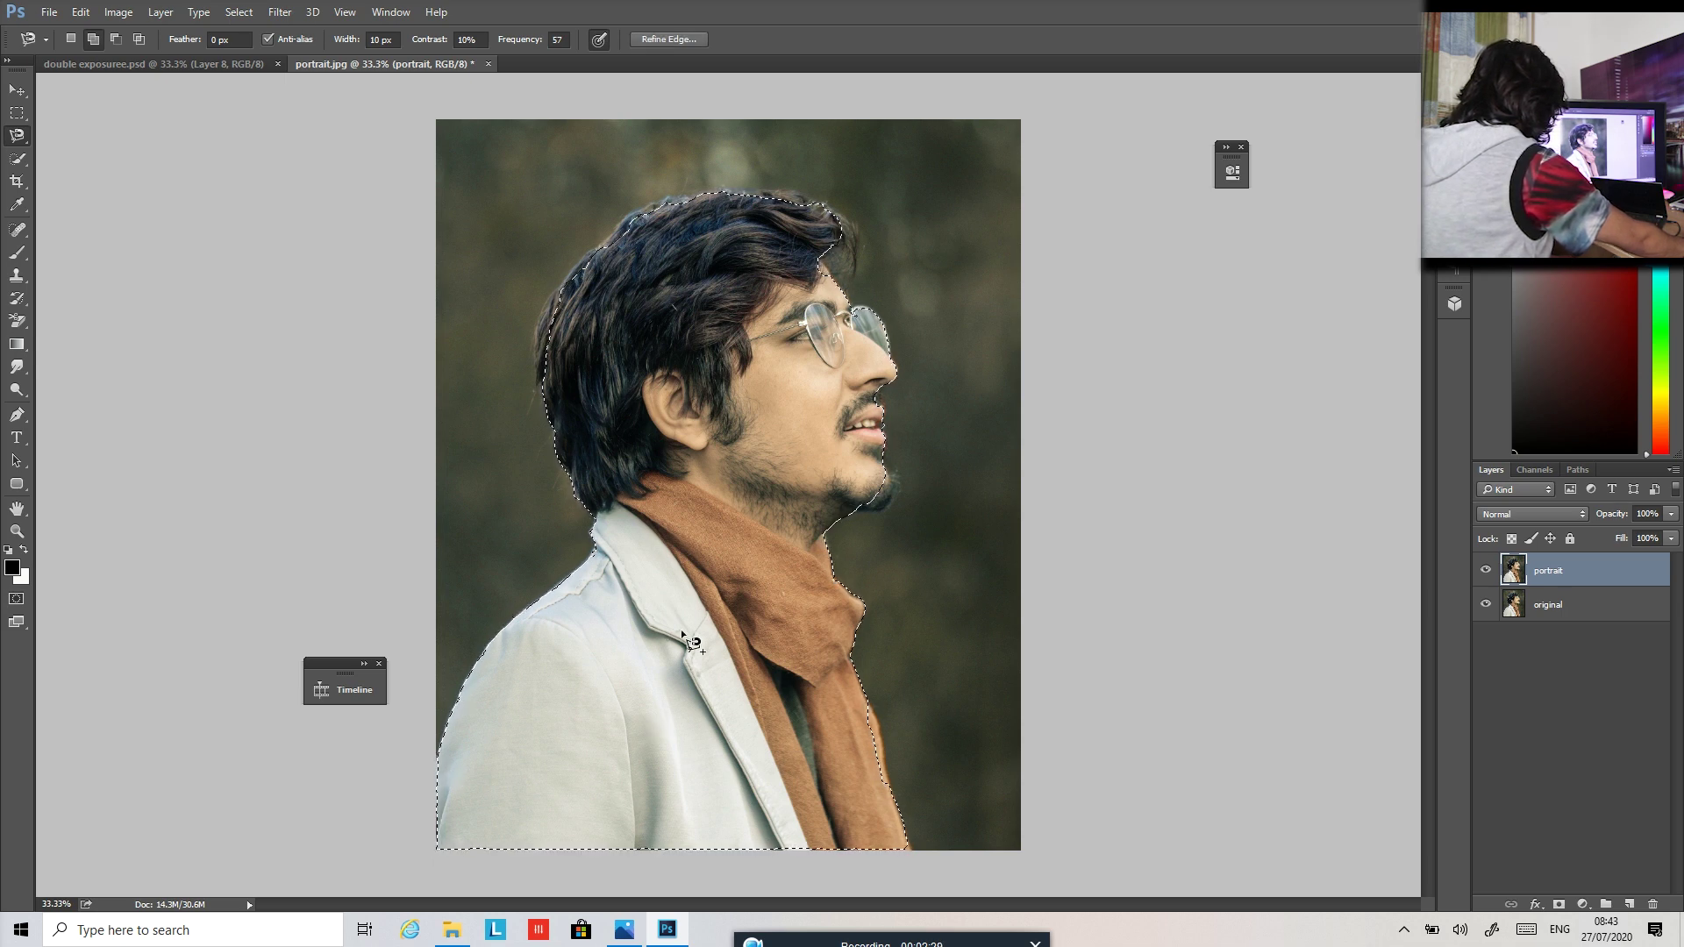
Refine the selection's edge with Smart Radius enabled, a 3.5 px radius and Smooth set to 15.
left_click(667, 40)
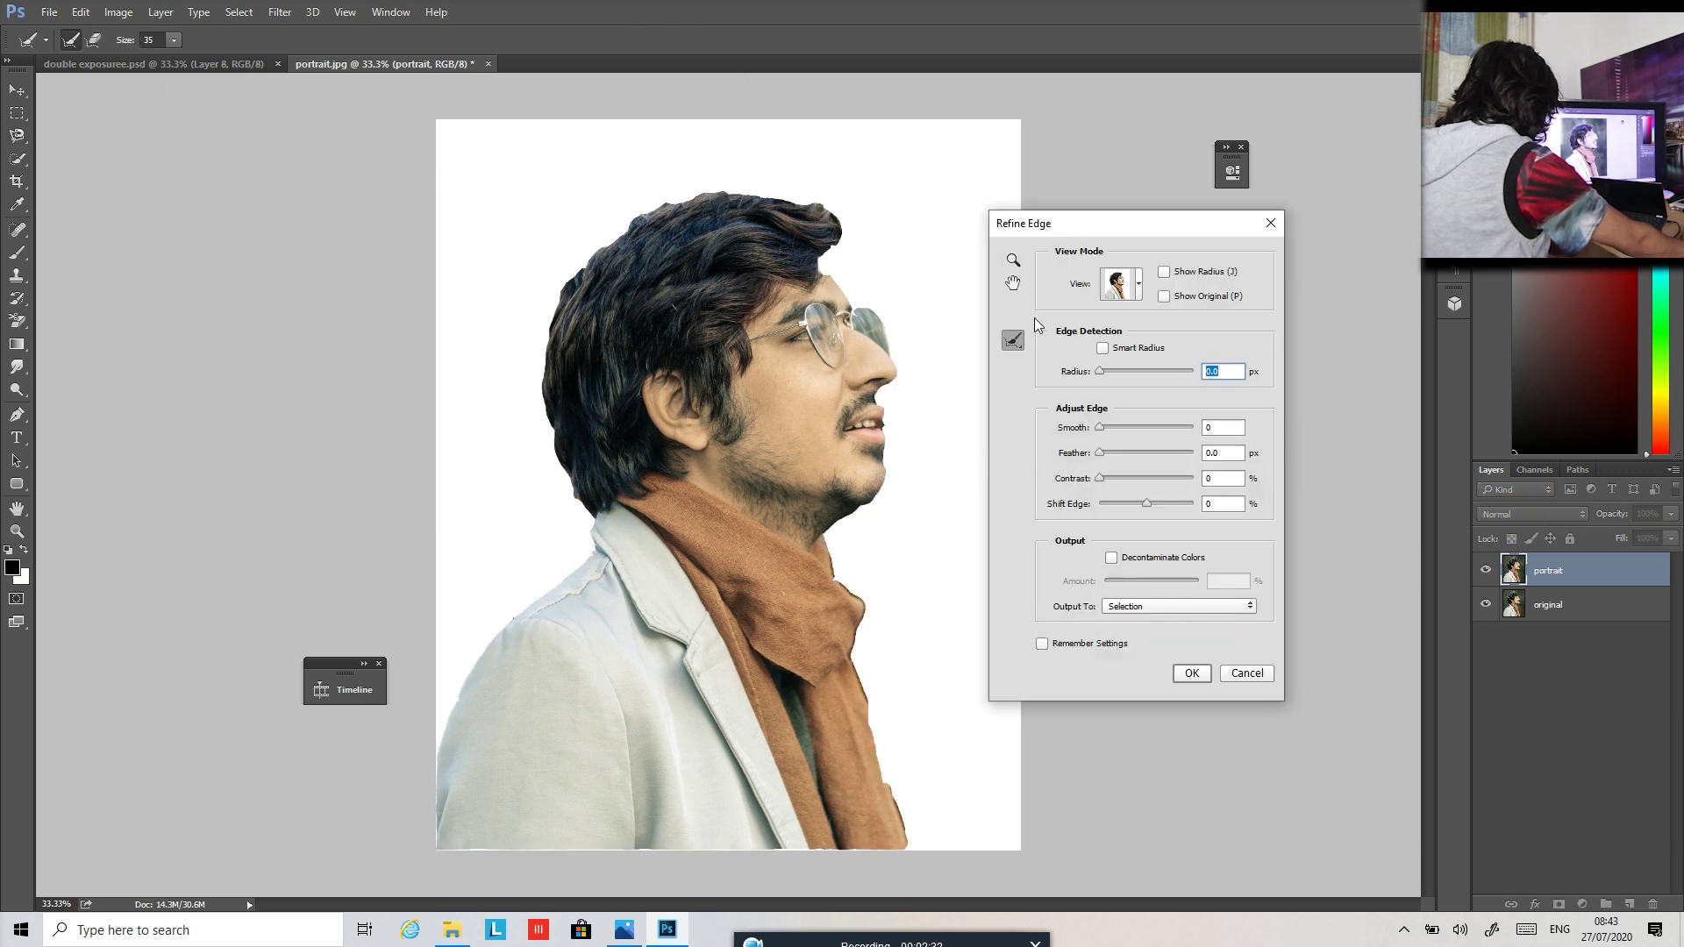
left_click(1103, 349)
left_click(1117, 371)
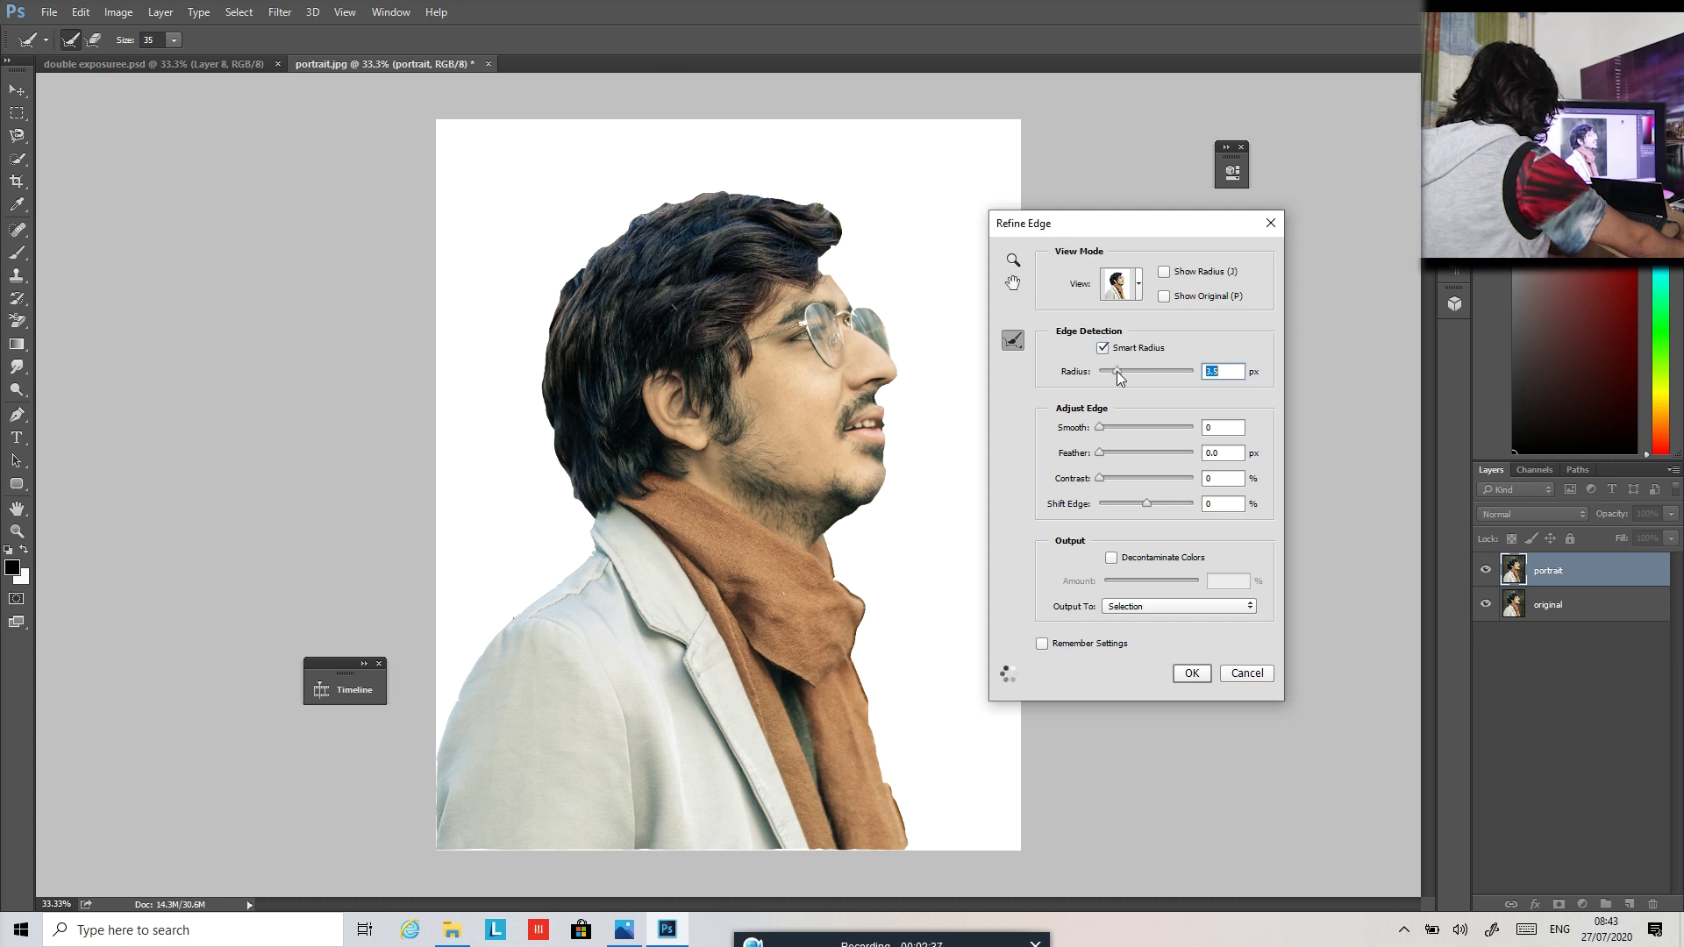
left_click(1113, 427)
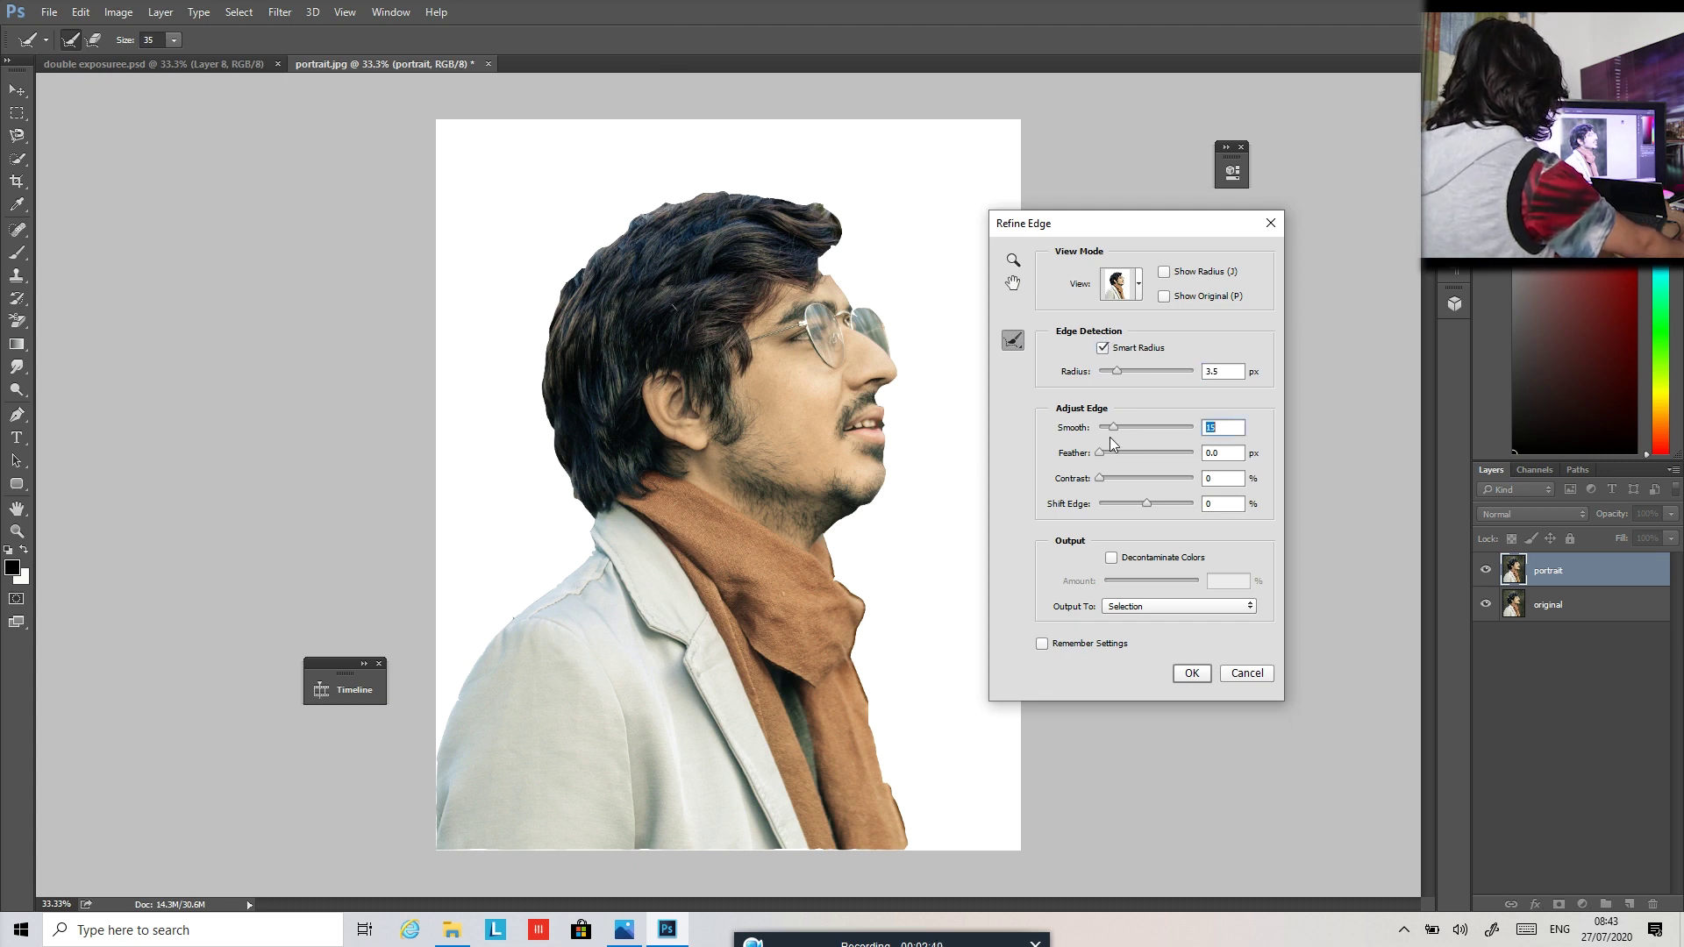
left_click(1193, 674)
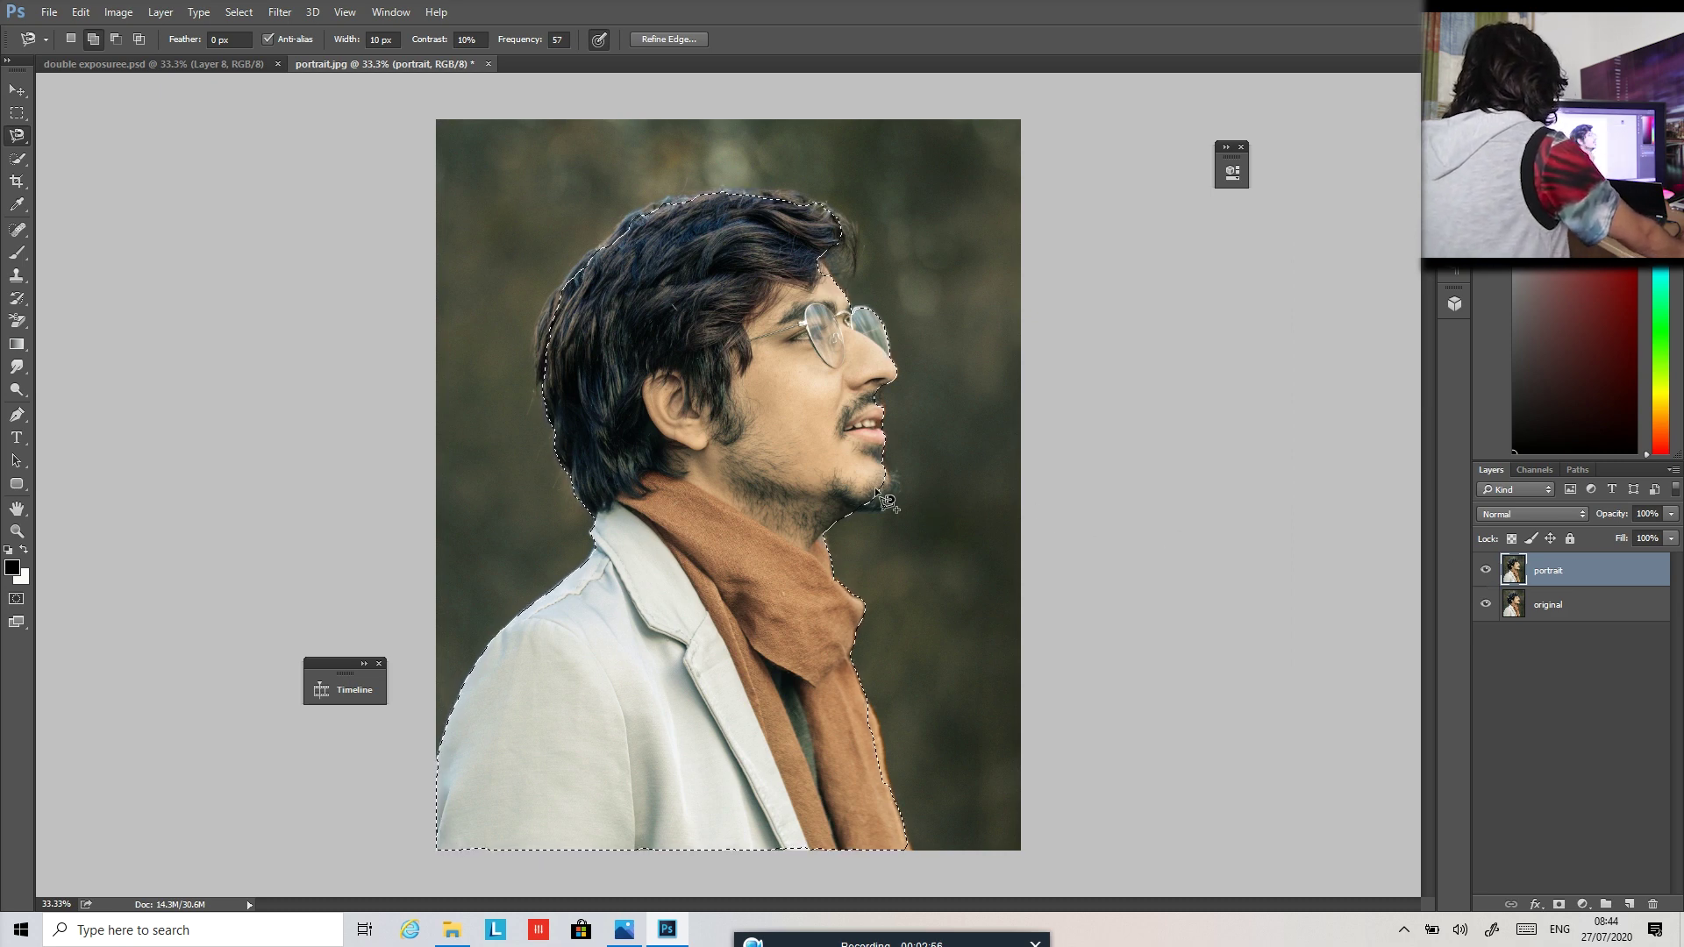
Copy the selected man to a new layer and check it by toggling the visibility of the portrait and original layers.
key("ctrl+j")
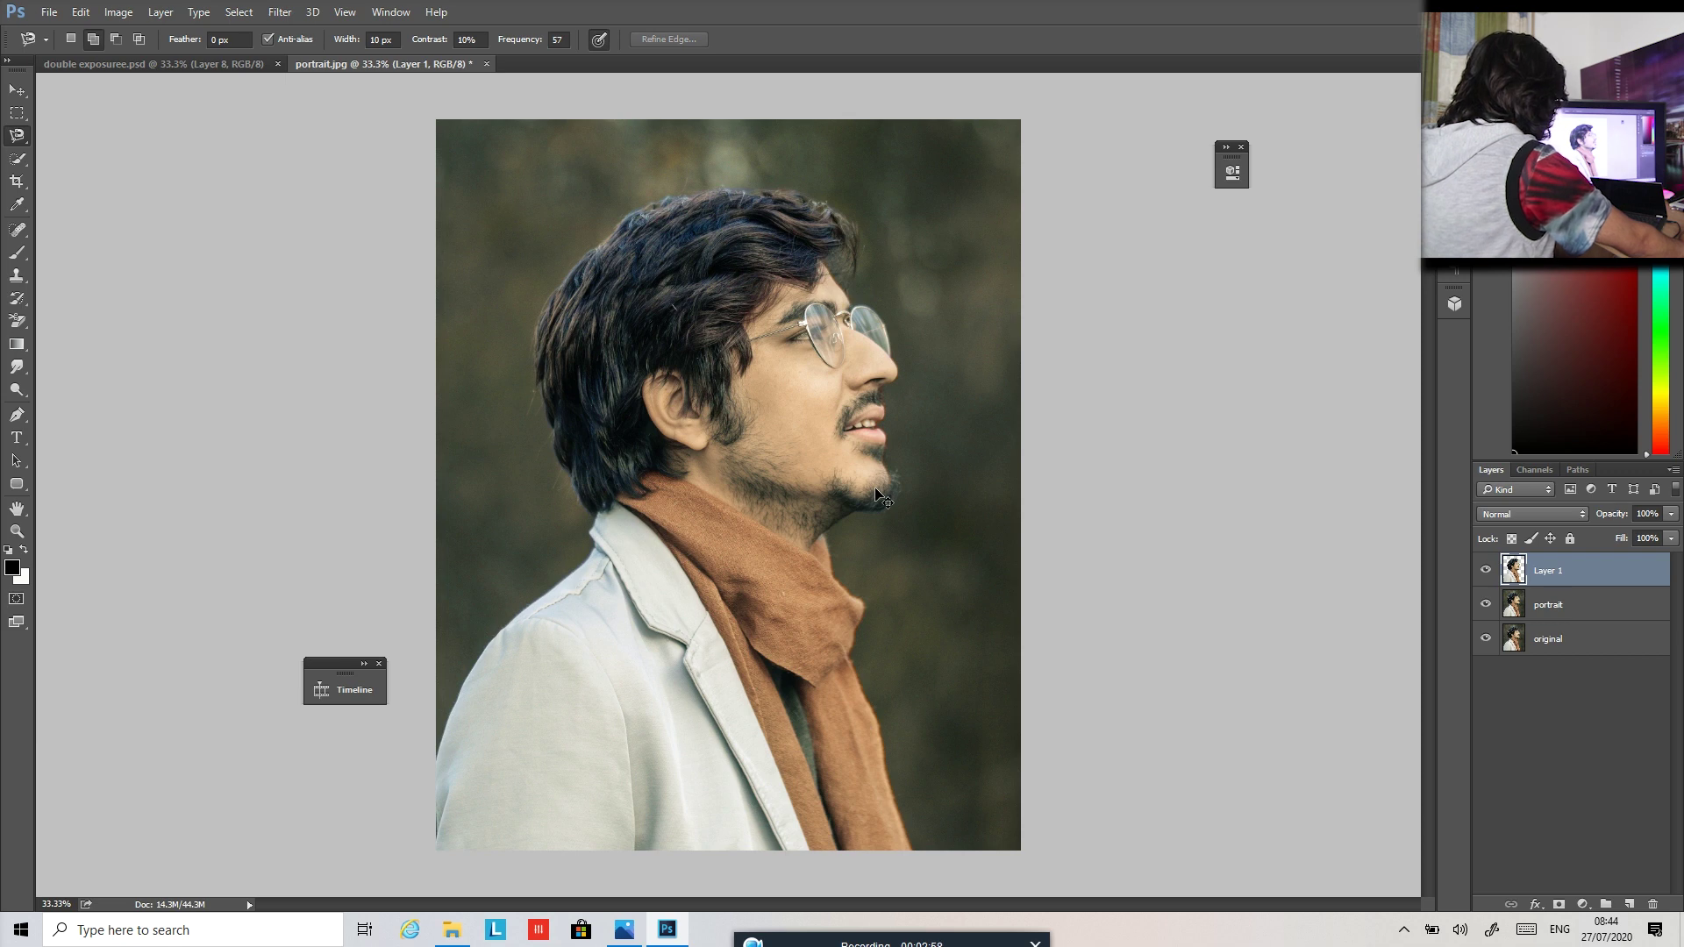
left_click(1485, 605)
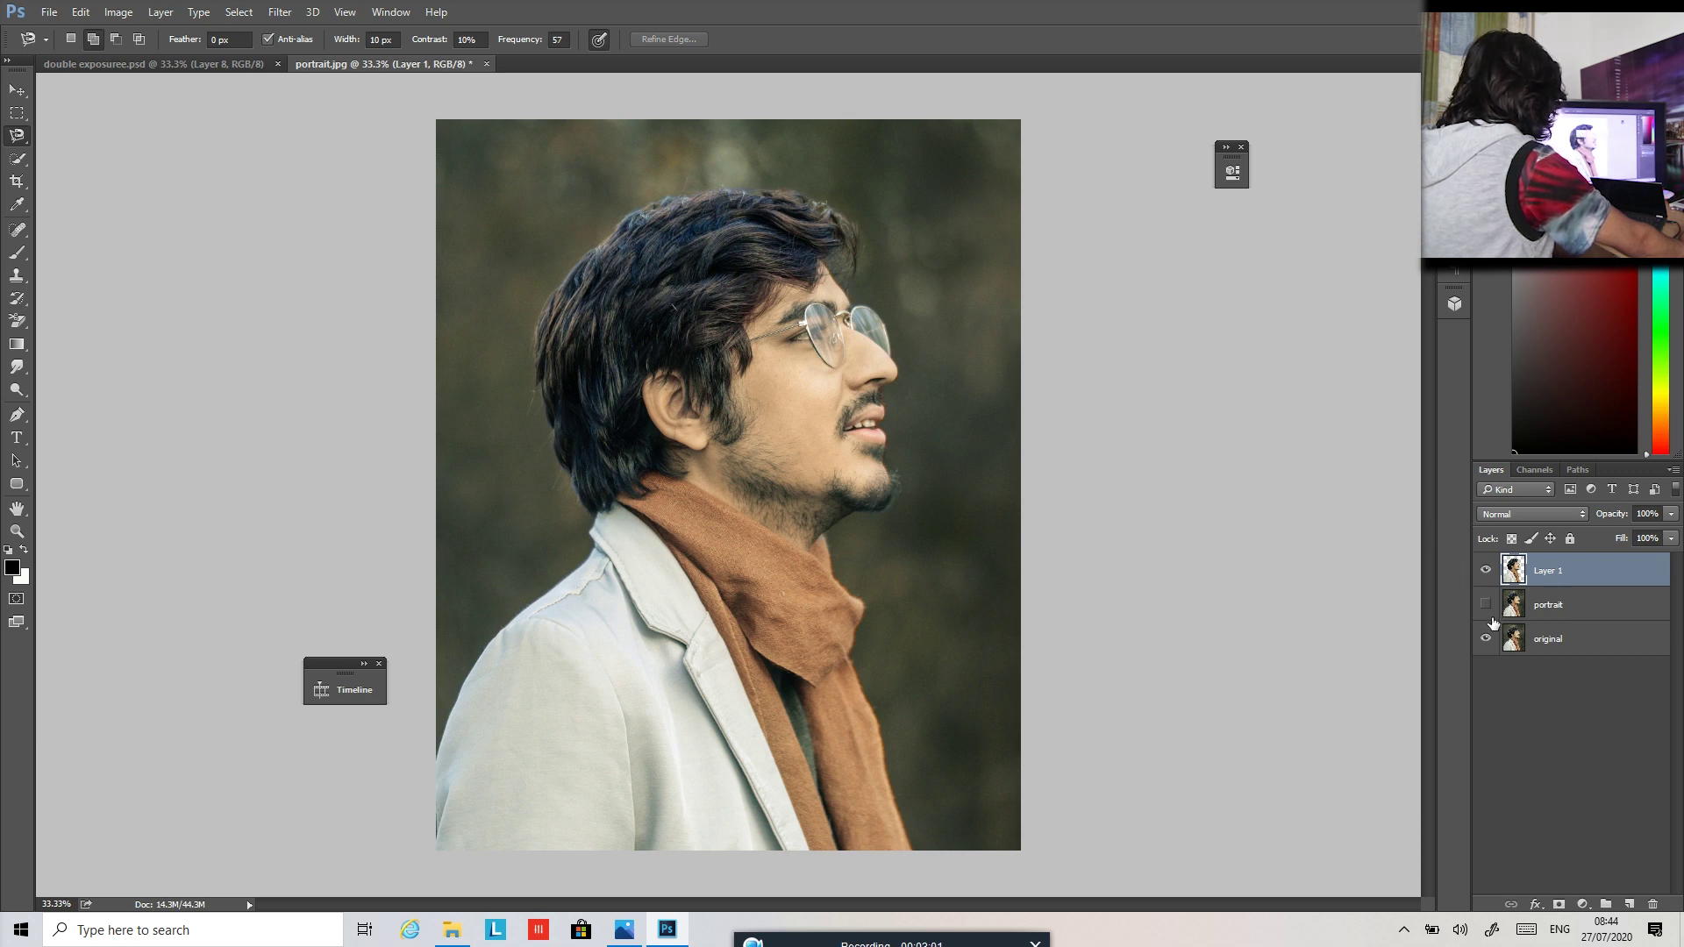
left_click(1488, 638)
left_click(1486, 639)
left_click(1485, 606)
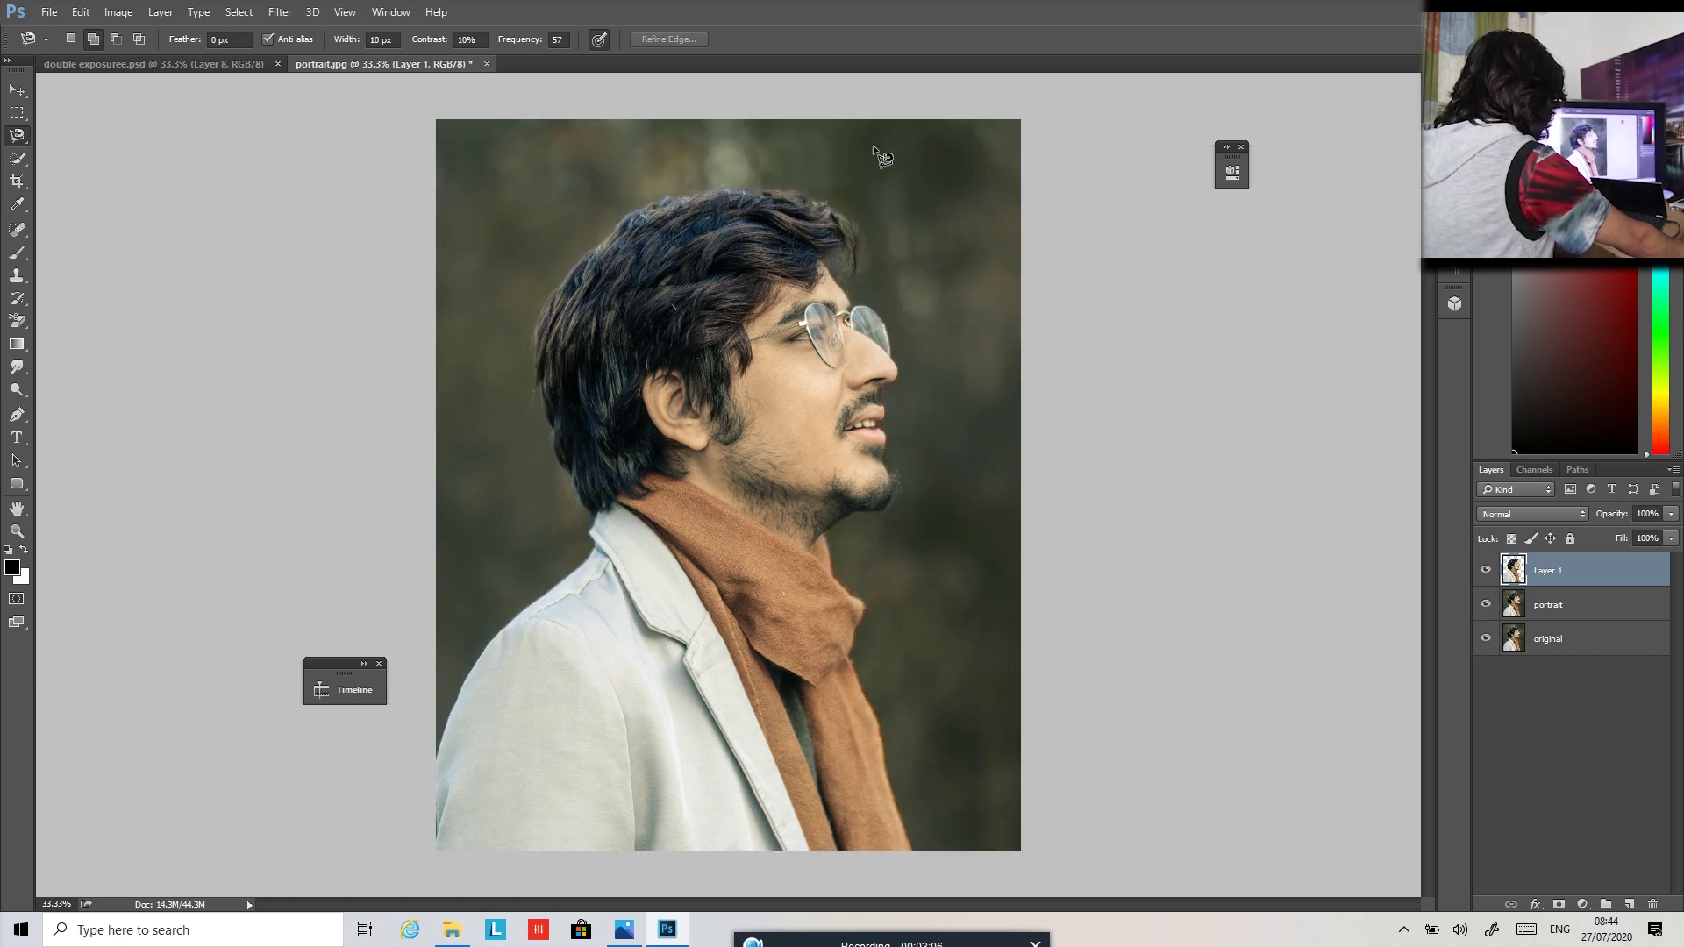
Open the city night photo double exposuree.jpg as its own document, then return to the portrait.jpg document.
left_click(44, 12)
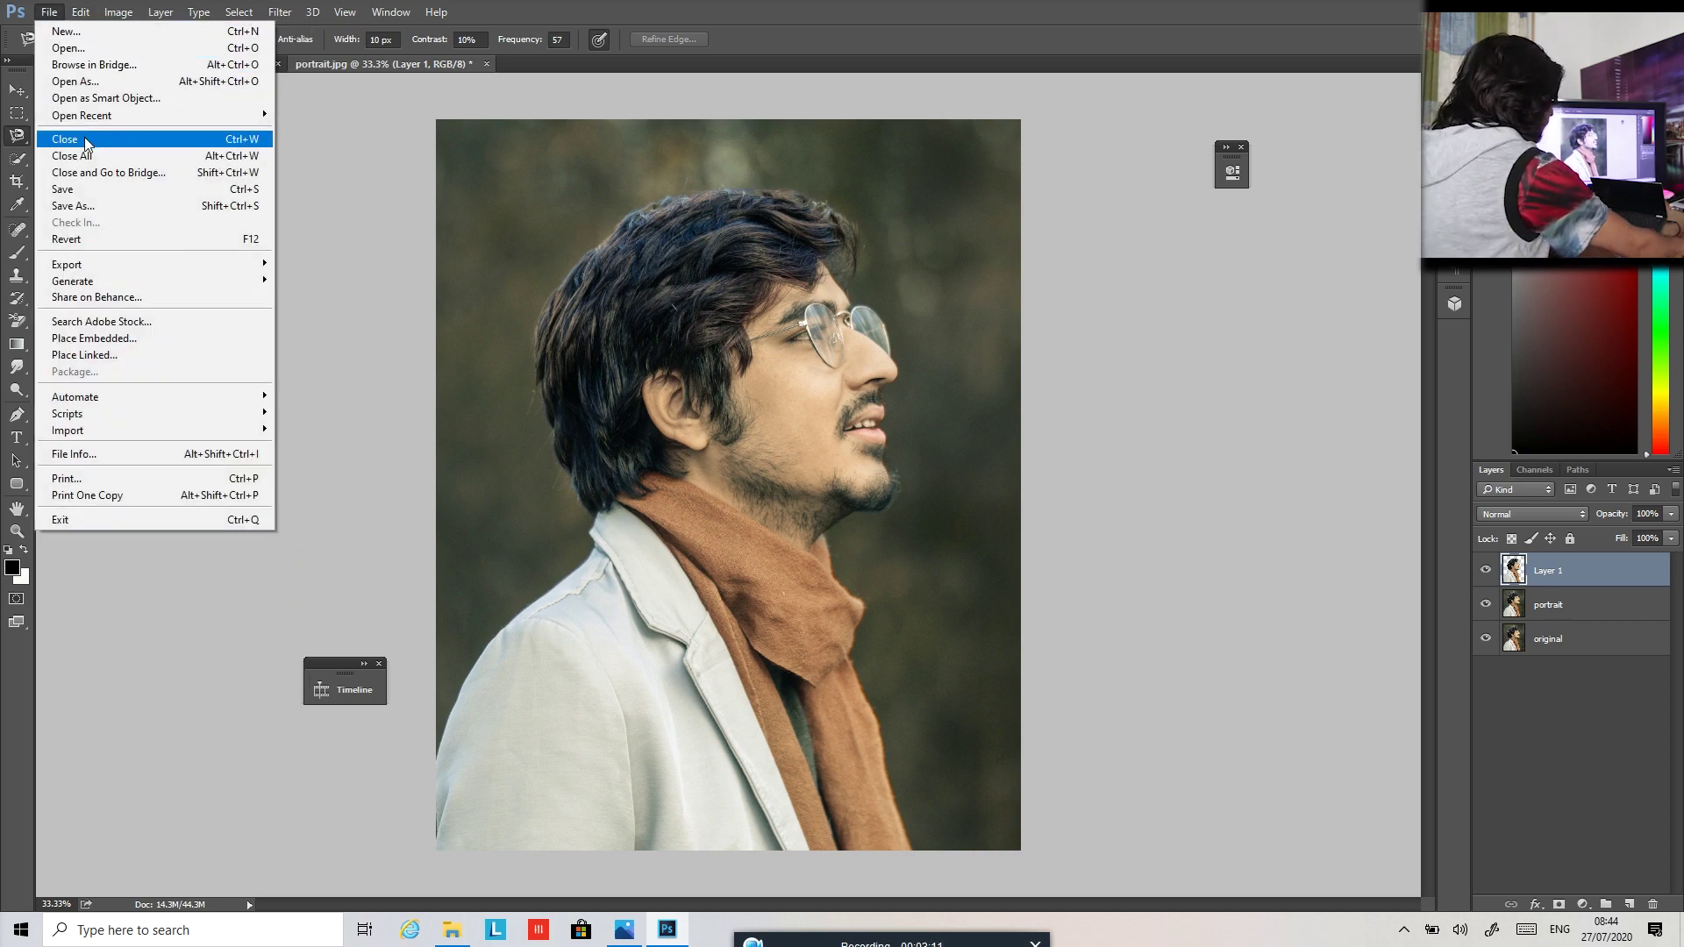
left_click(70, 48)
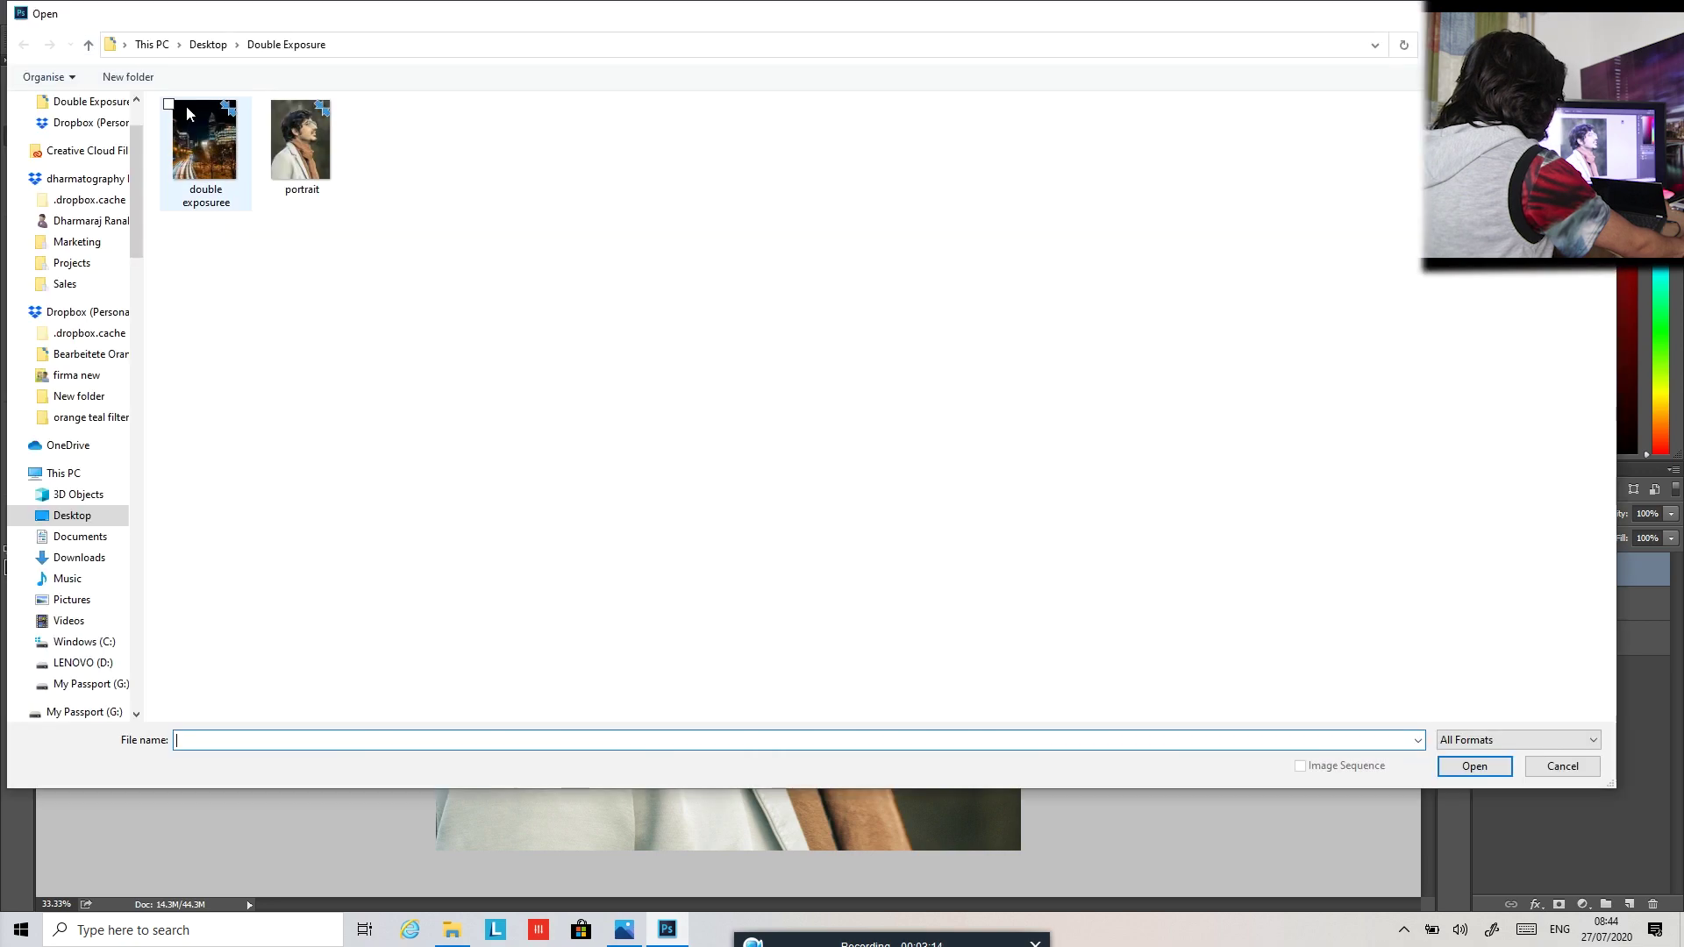
double_click(207, 134)
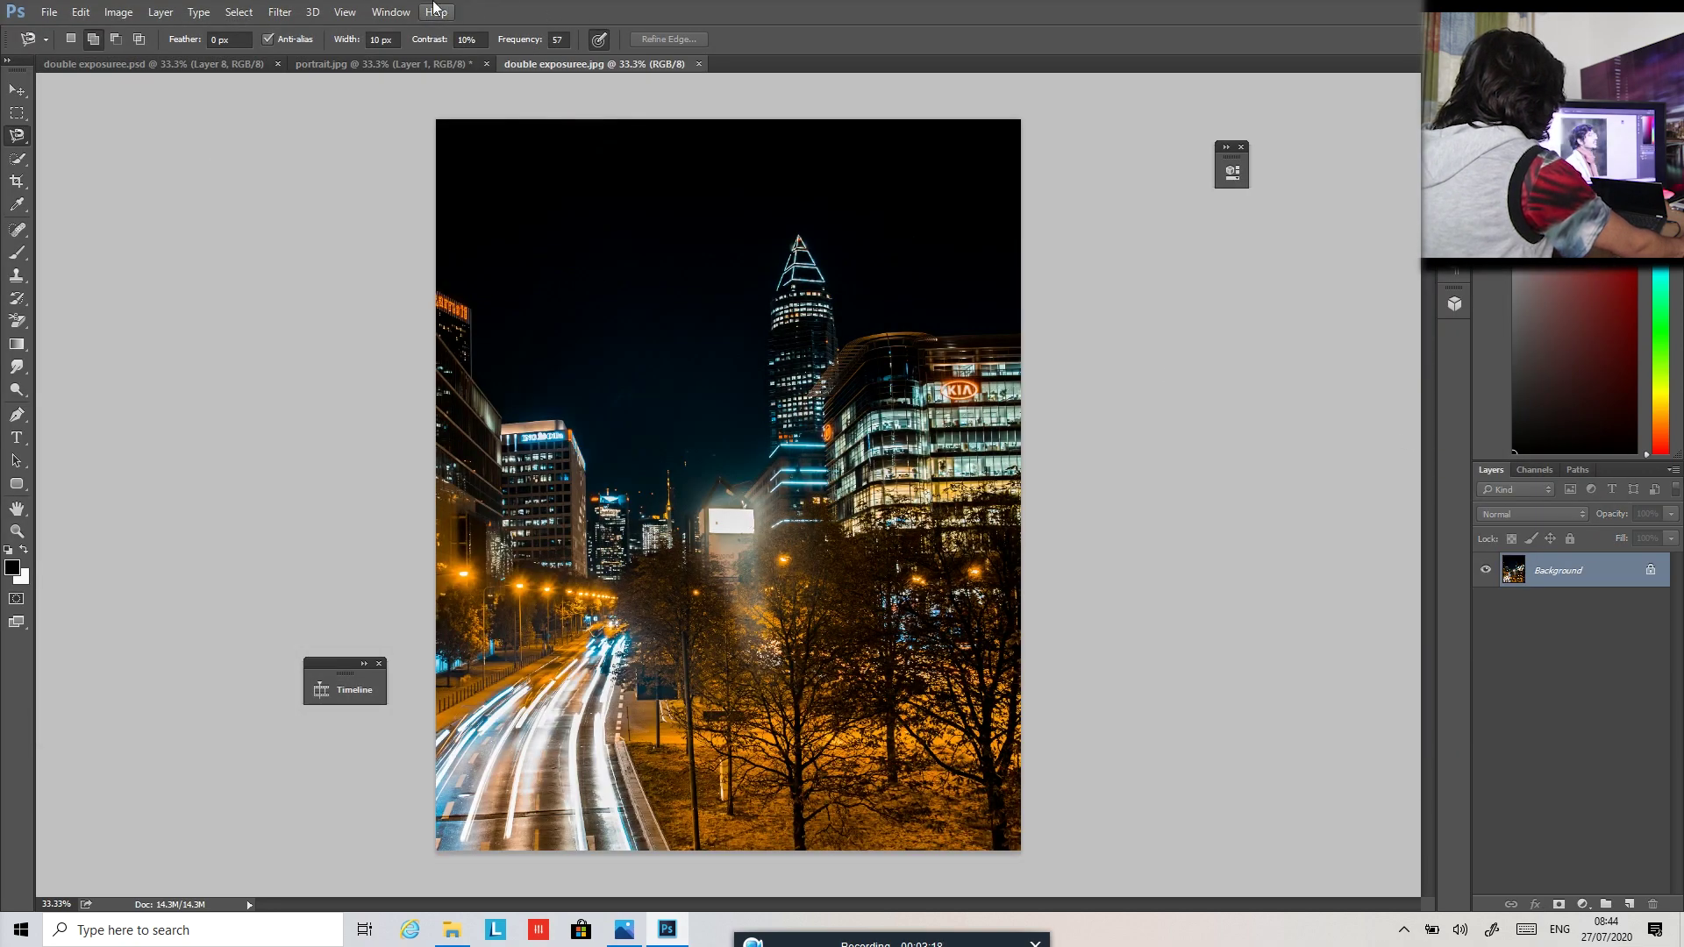
left_click(370, 63)
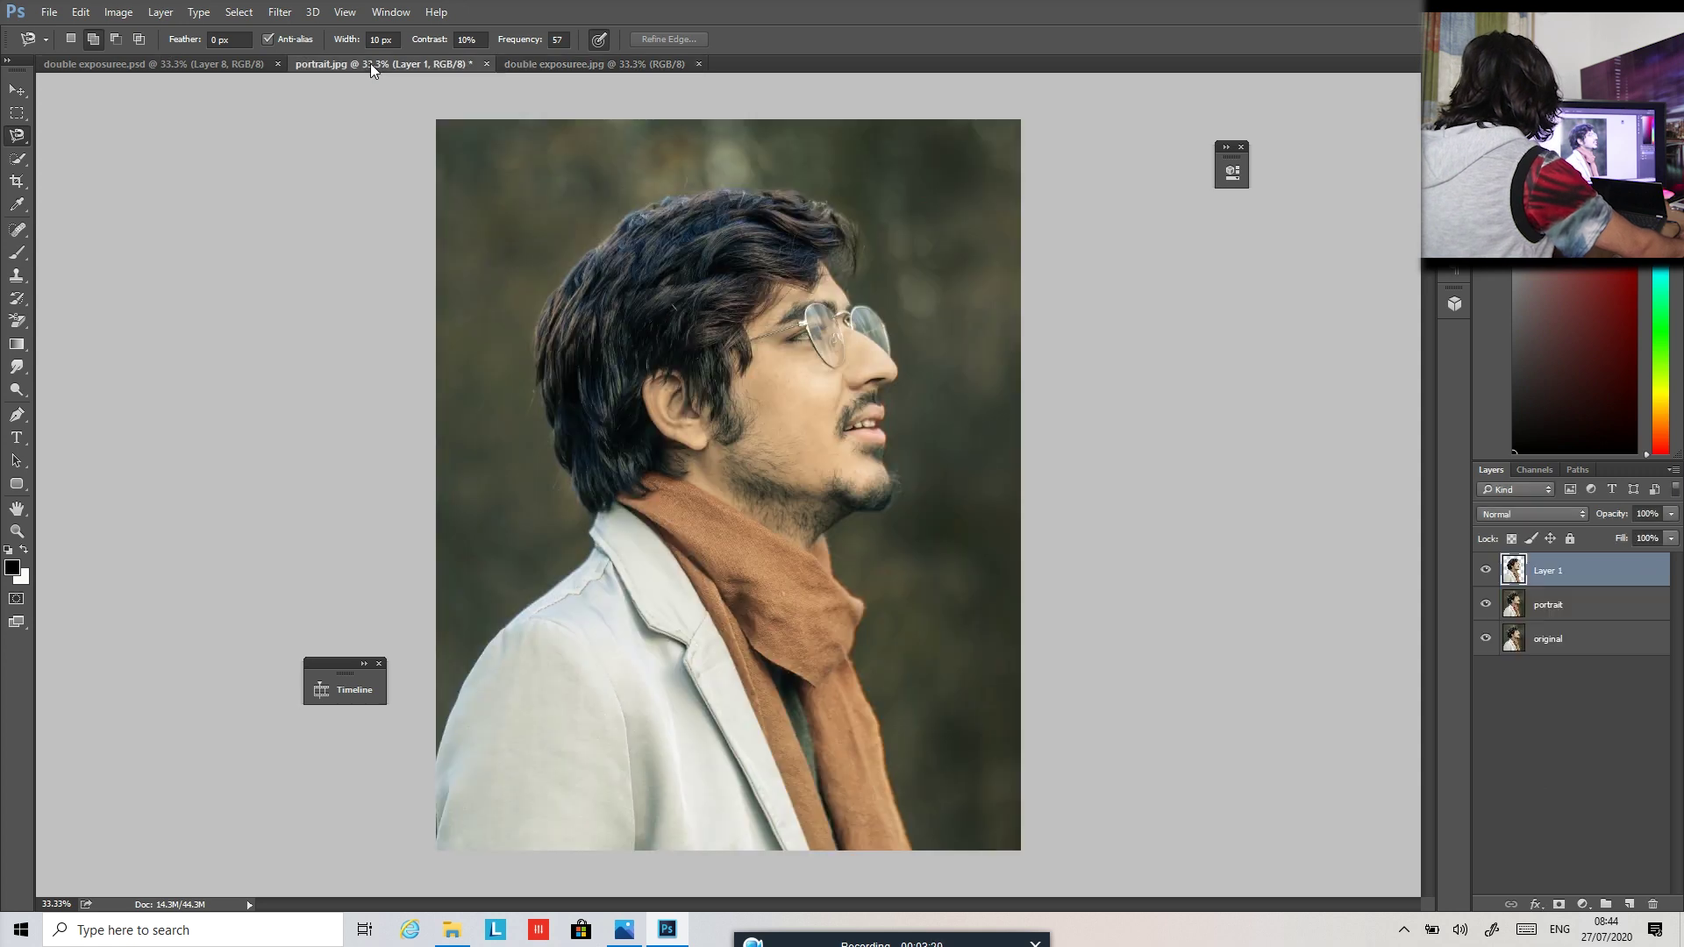
Place double exposuree.jpg as an embedded layer above the cutout at its full size.
left_click(49, 11)
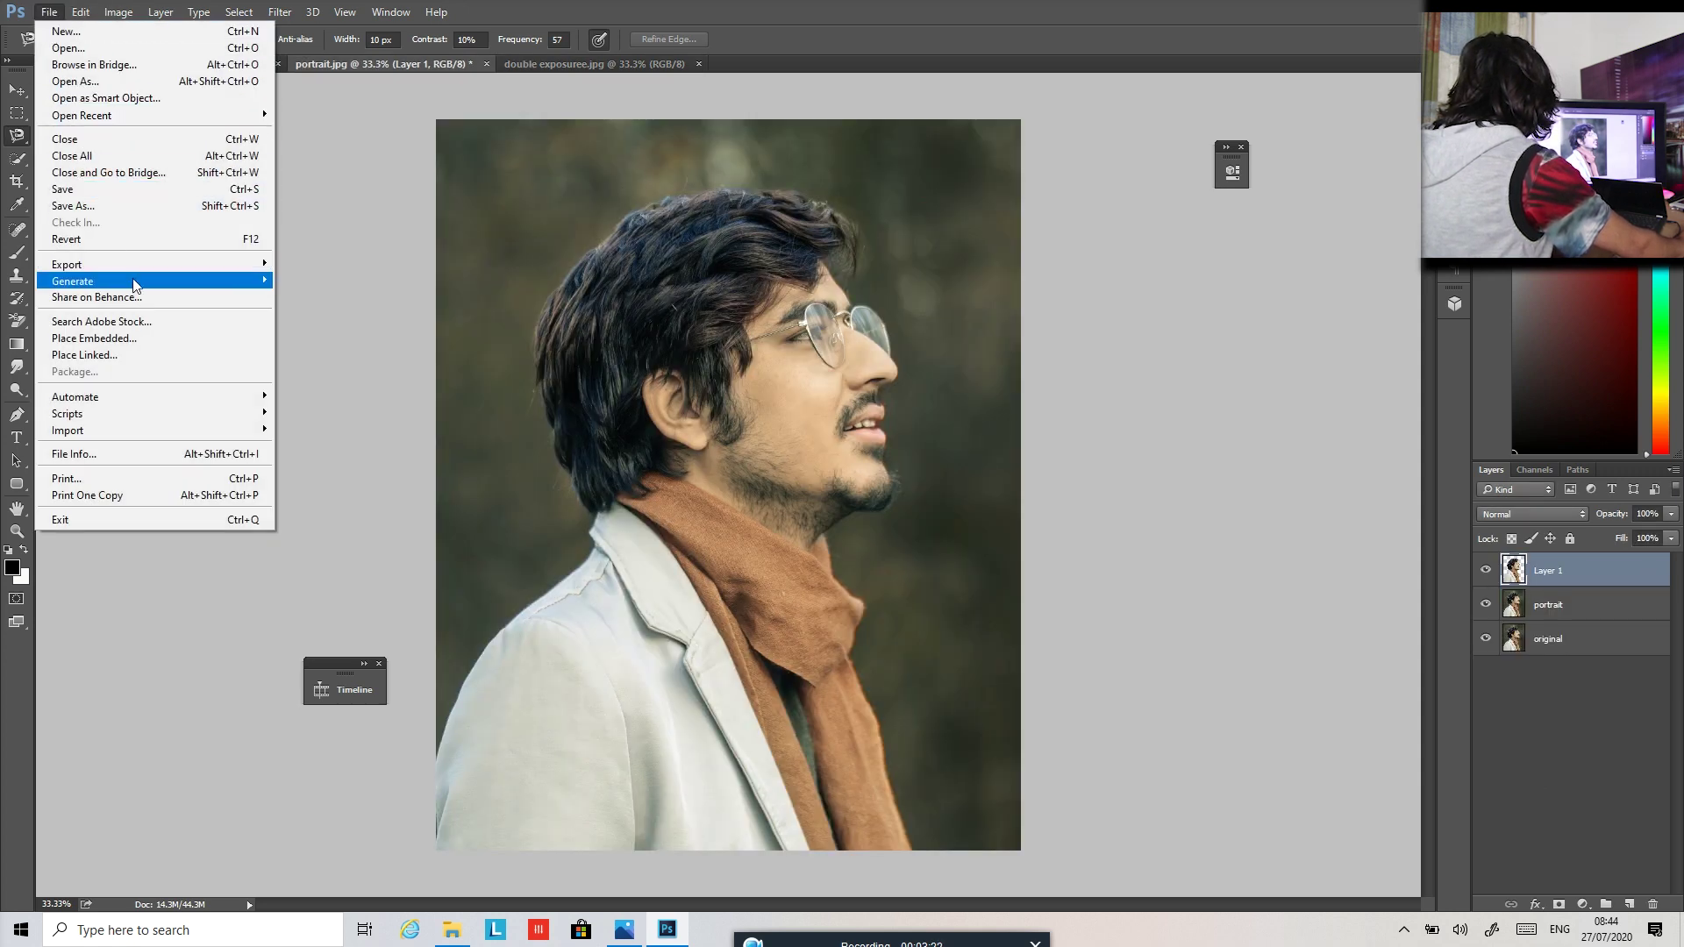
left_click(141, 338)
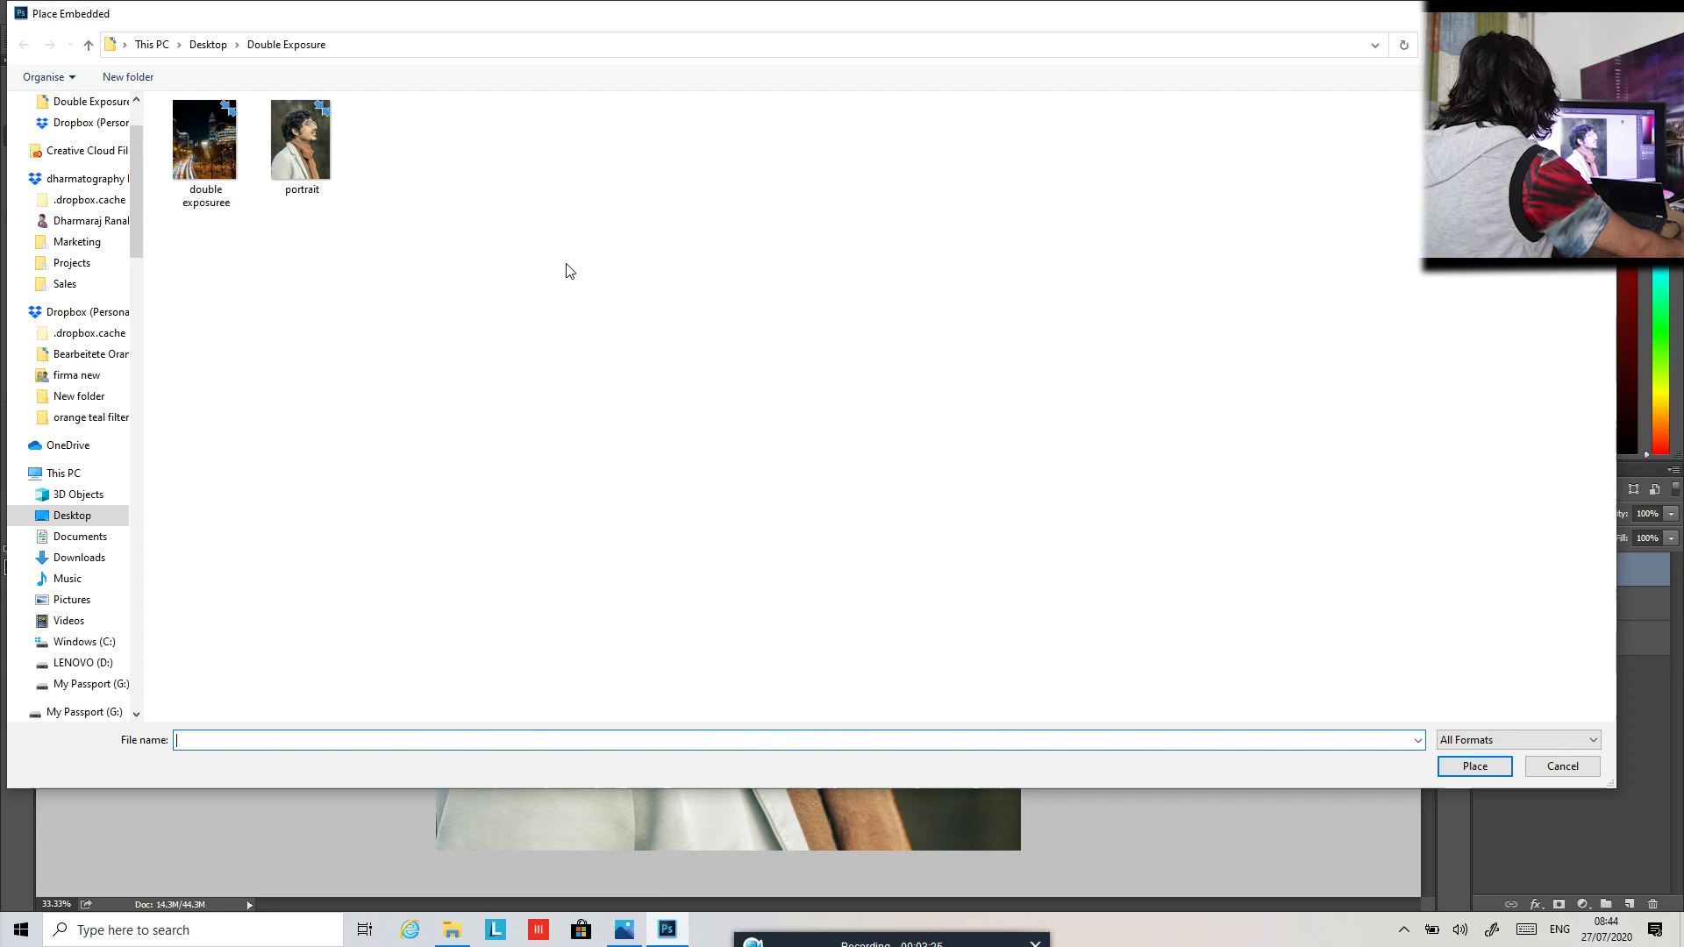
double_click(211, 142)
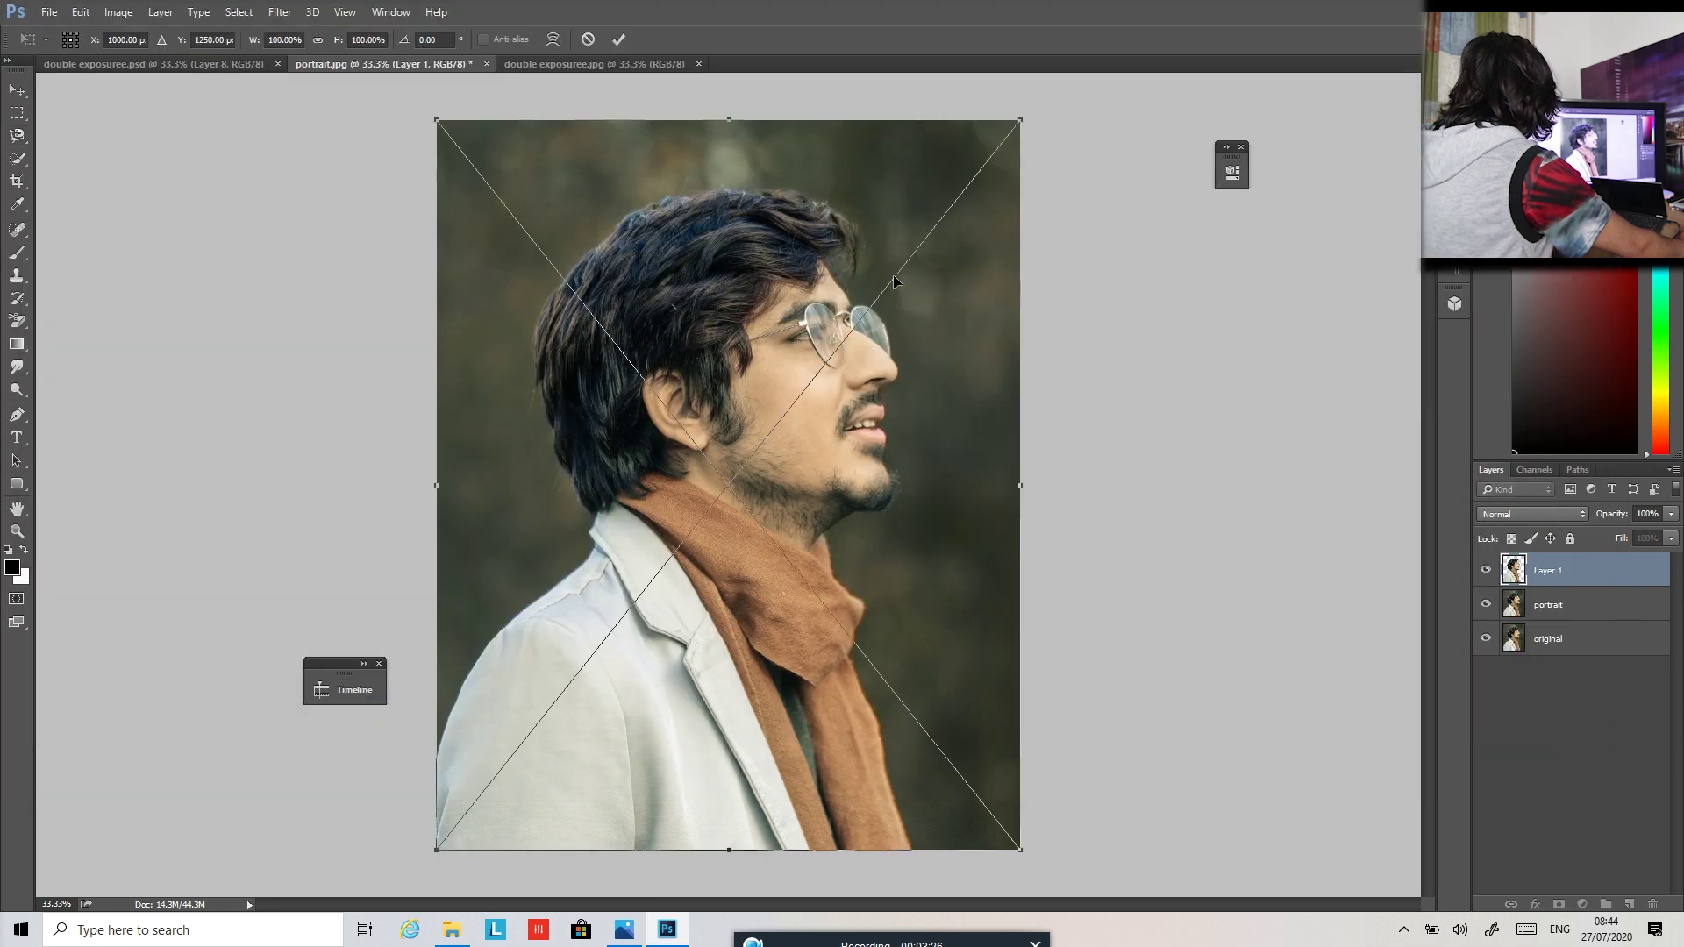
left_click(619, 40)
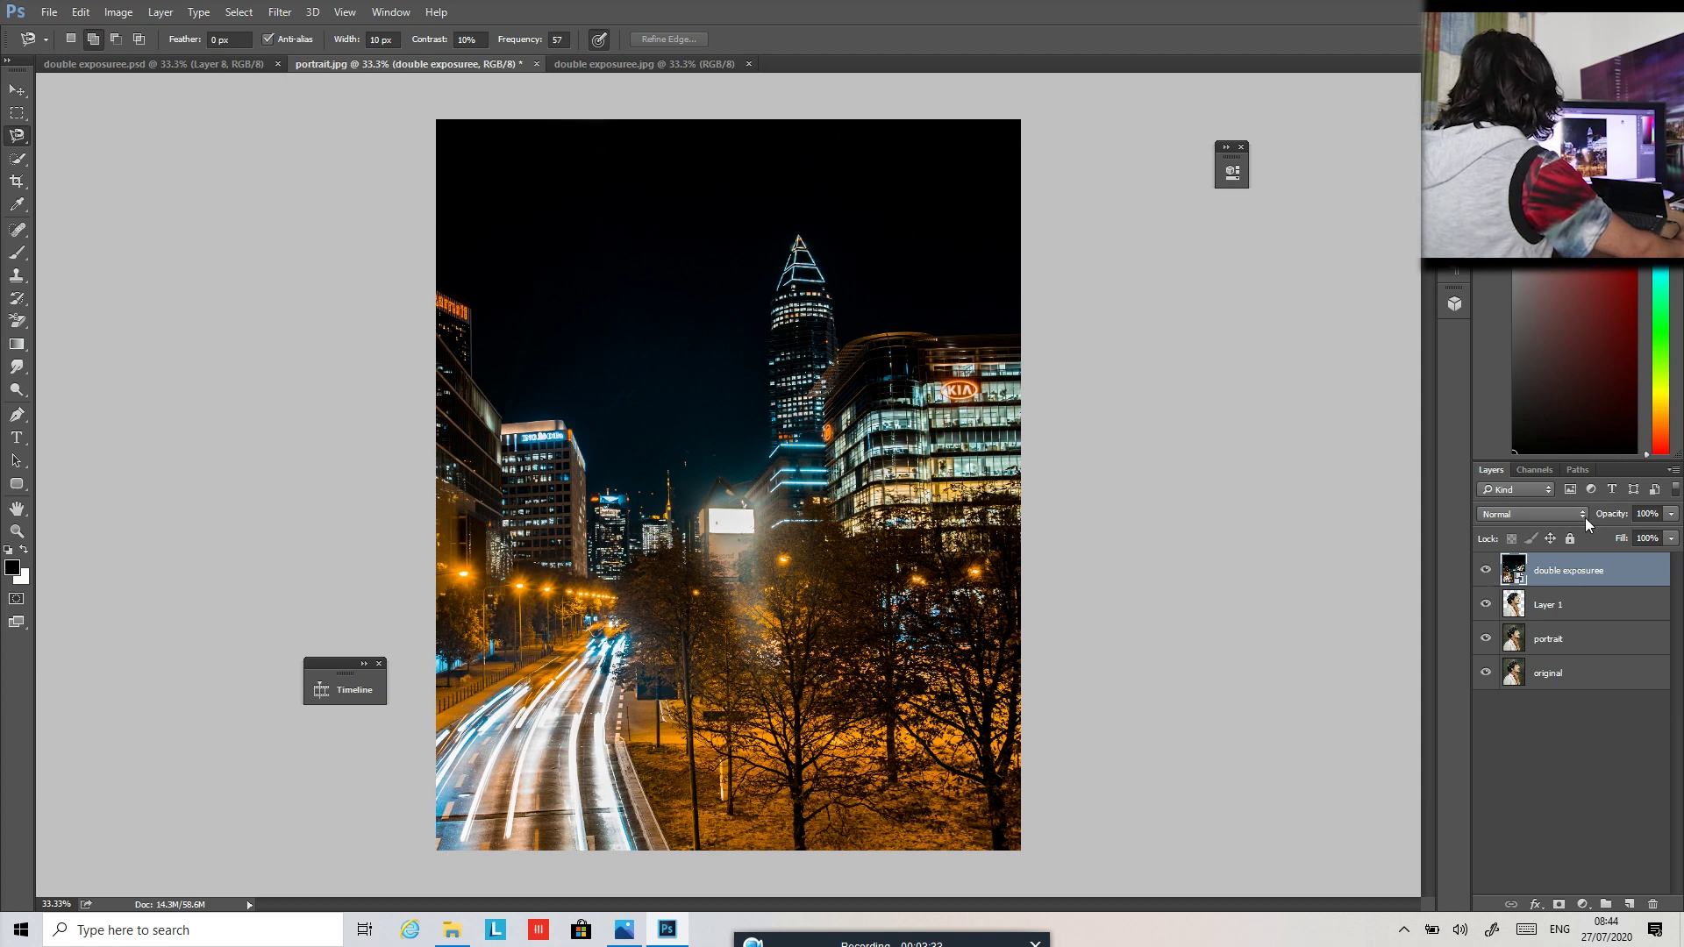
Lower the double exposuree layer's opacity to 57% and enlarge it to about 106% width and 105% height from its lower-left corner.
left_click(1670, 515)
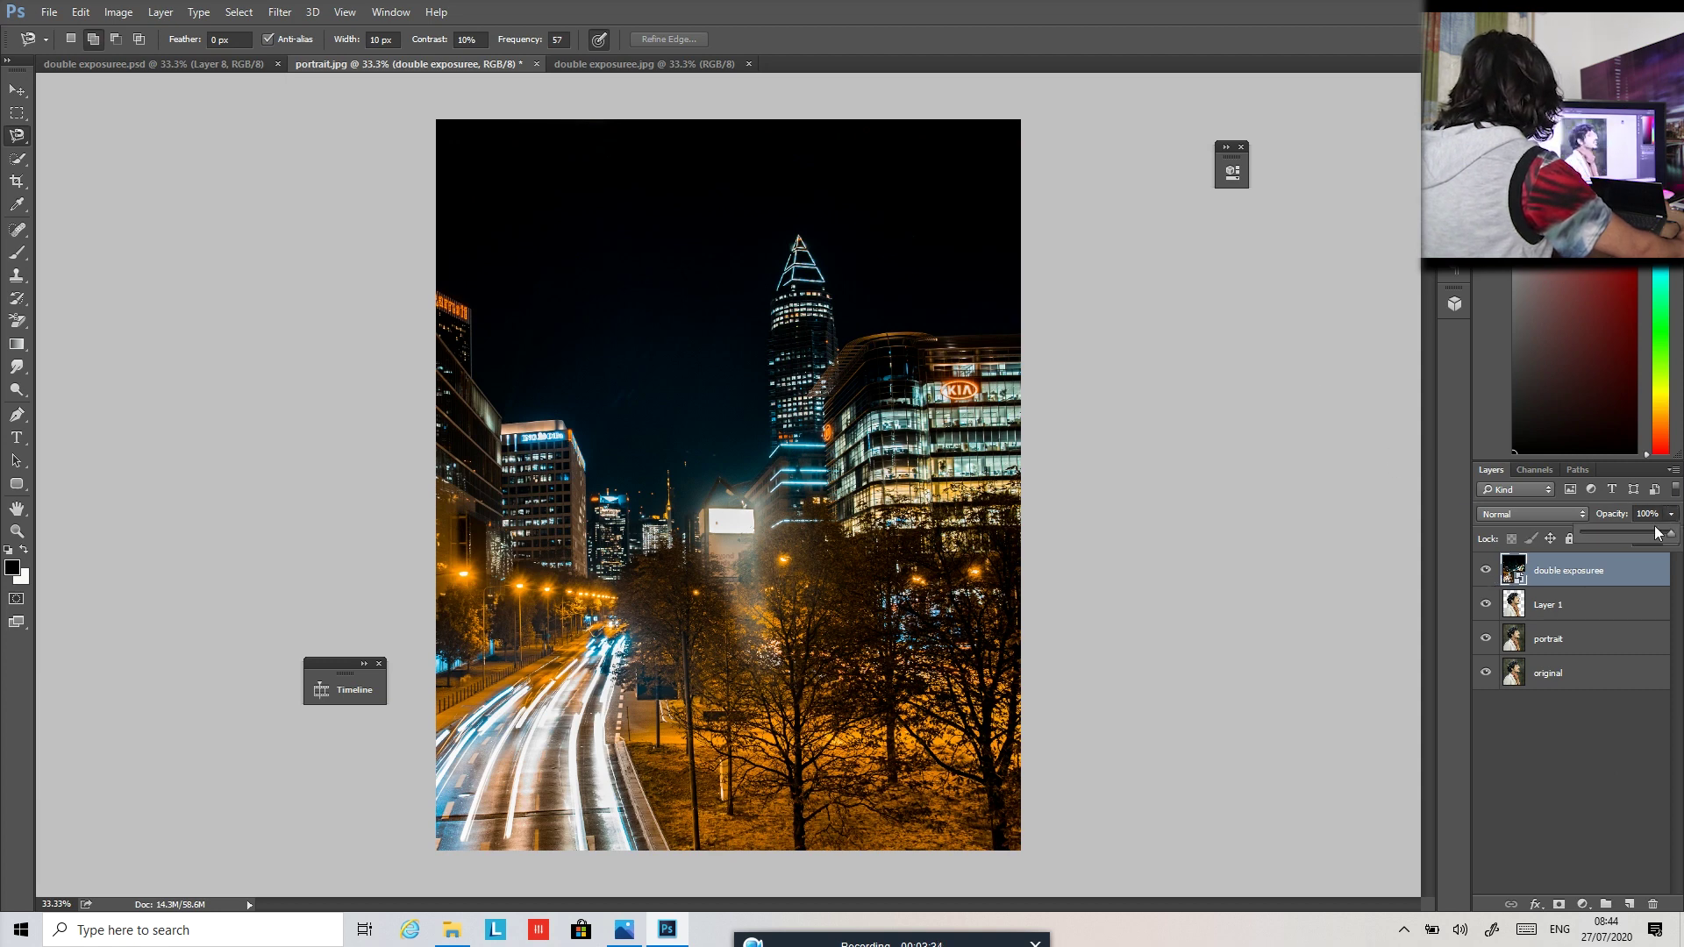
left_click(1633, 534)
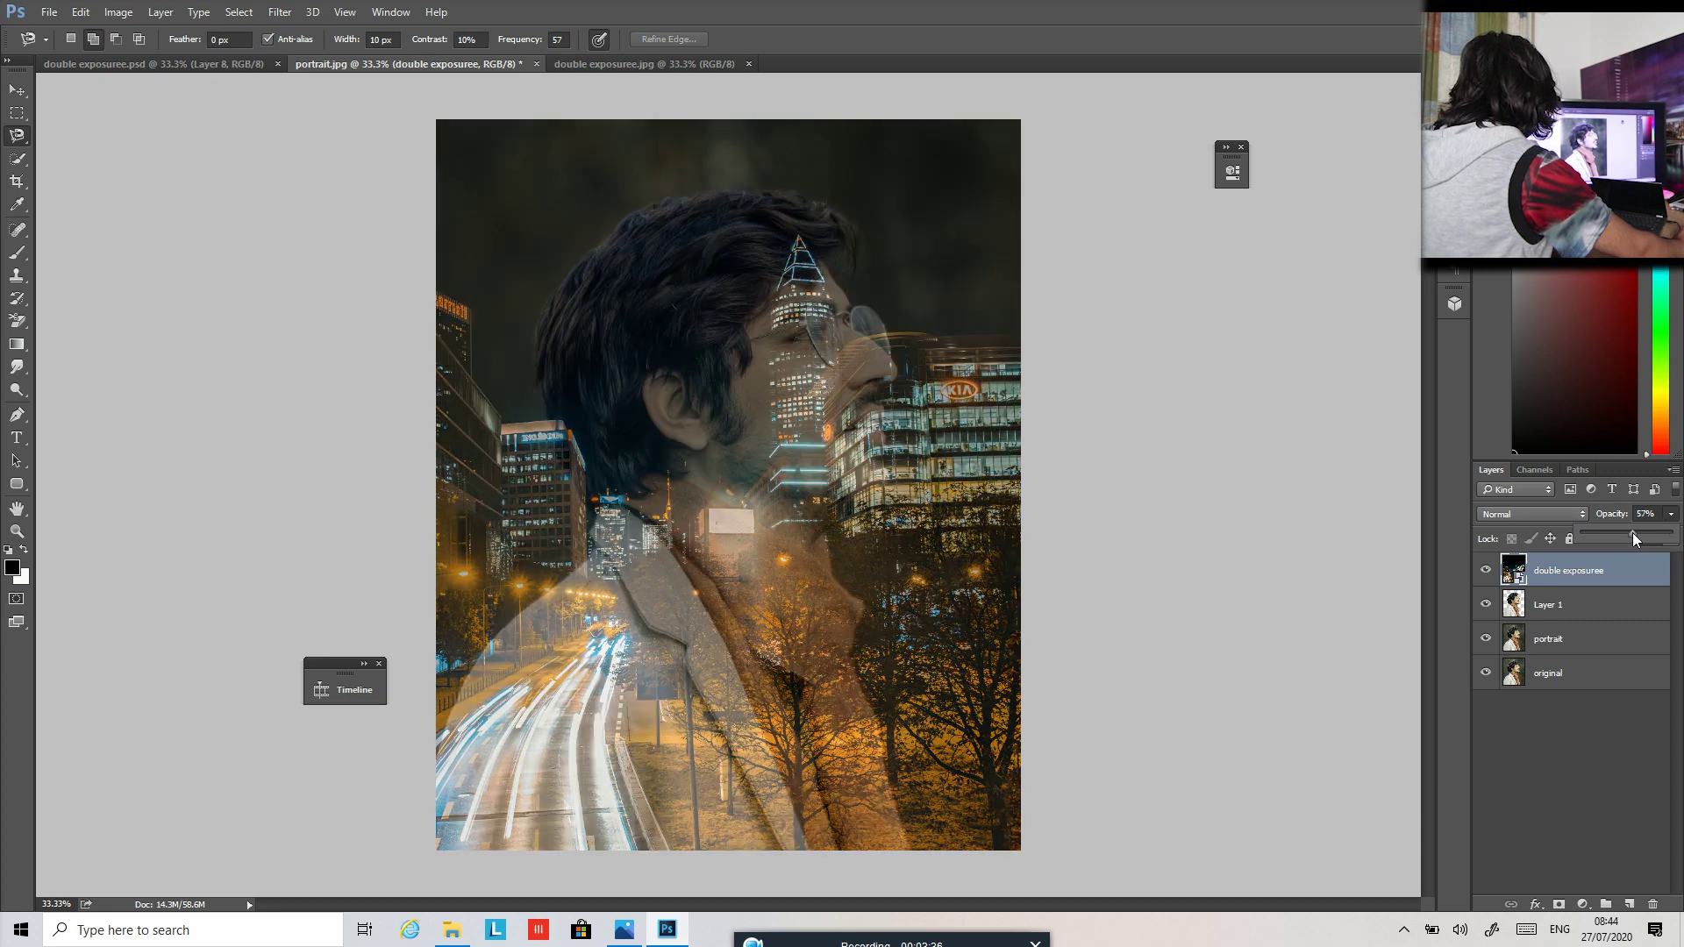
left_click(1569, 585)
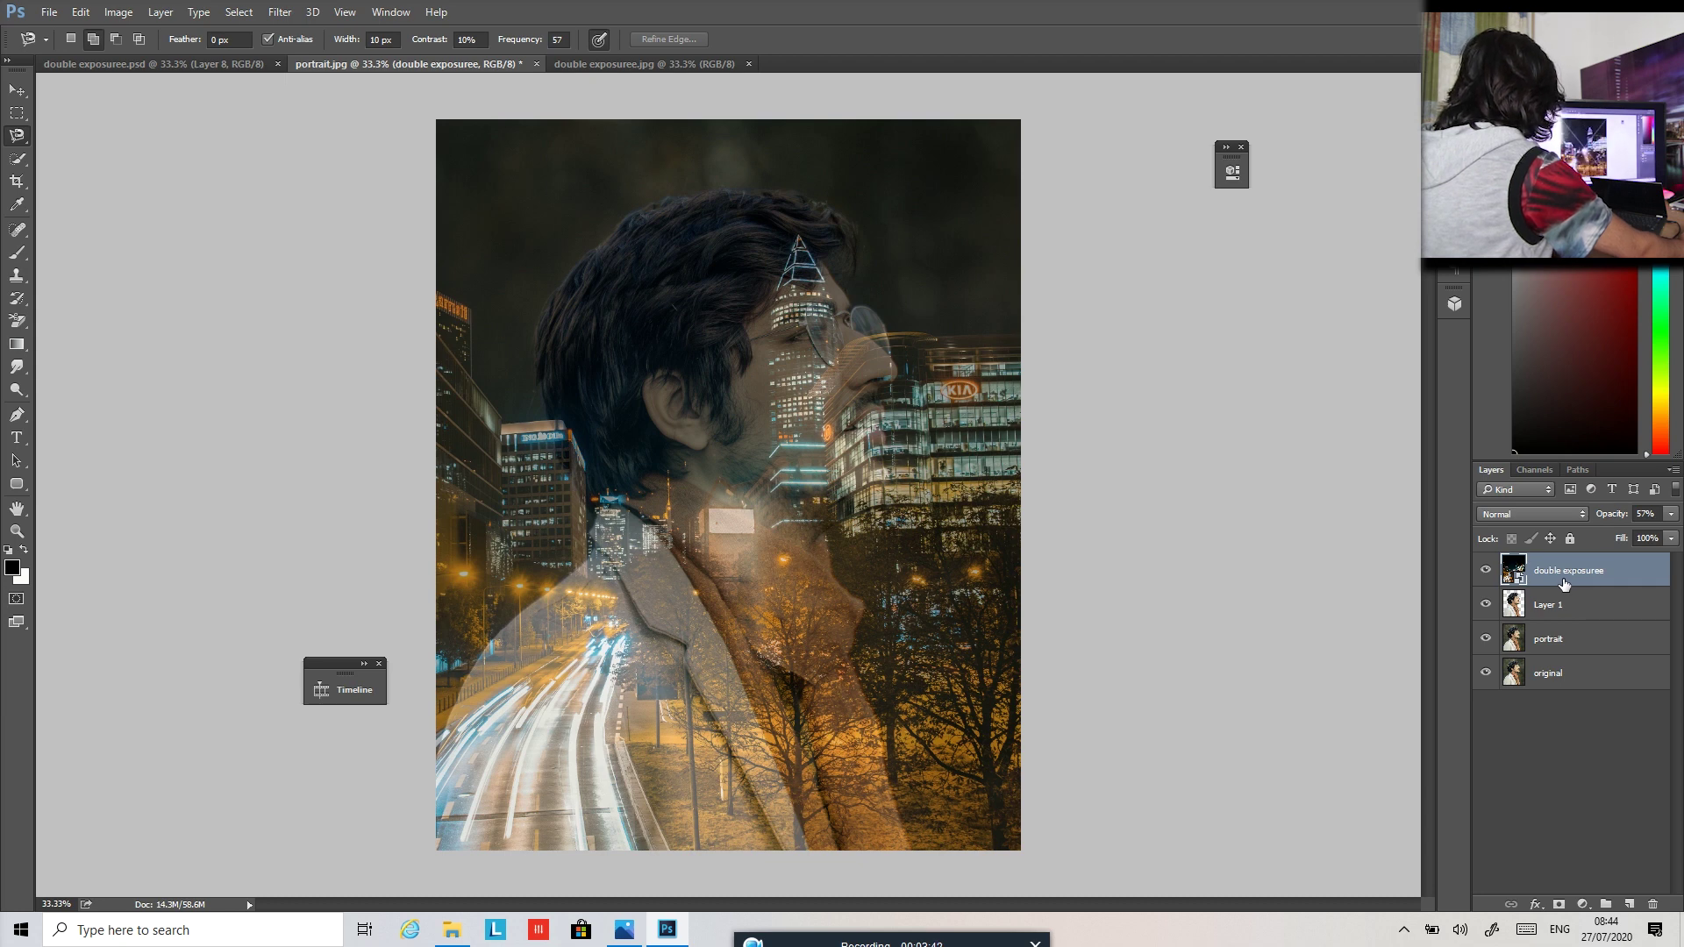
key("ctrl+t")
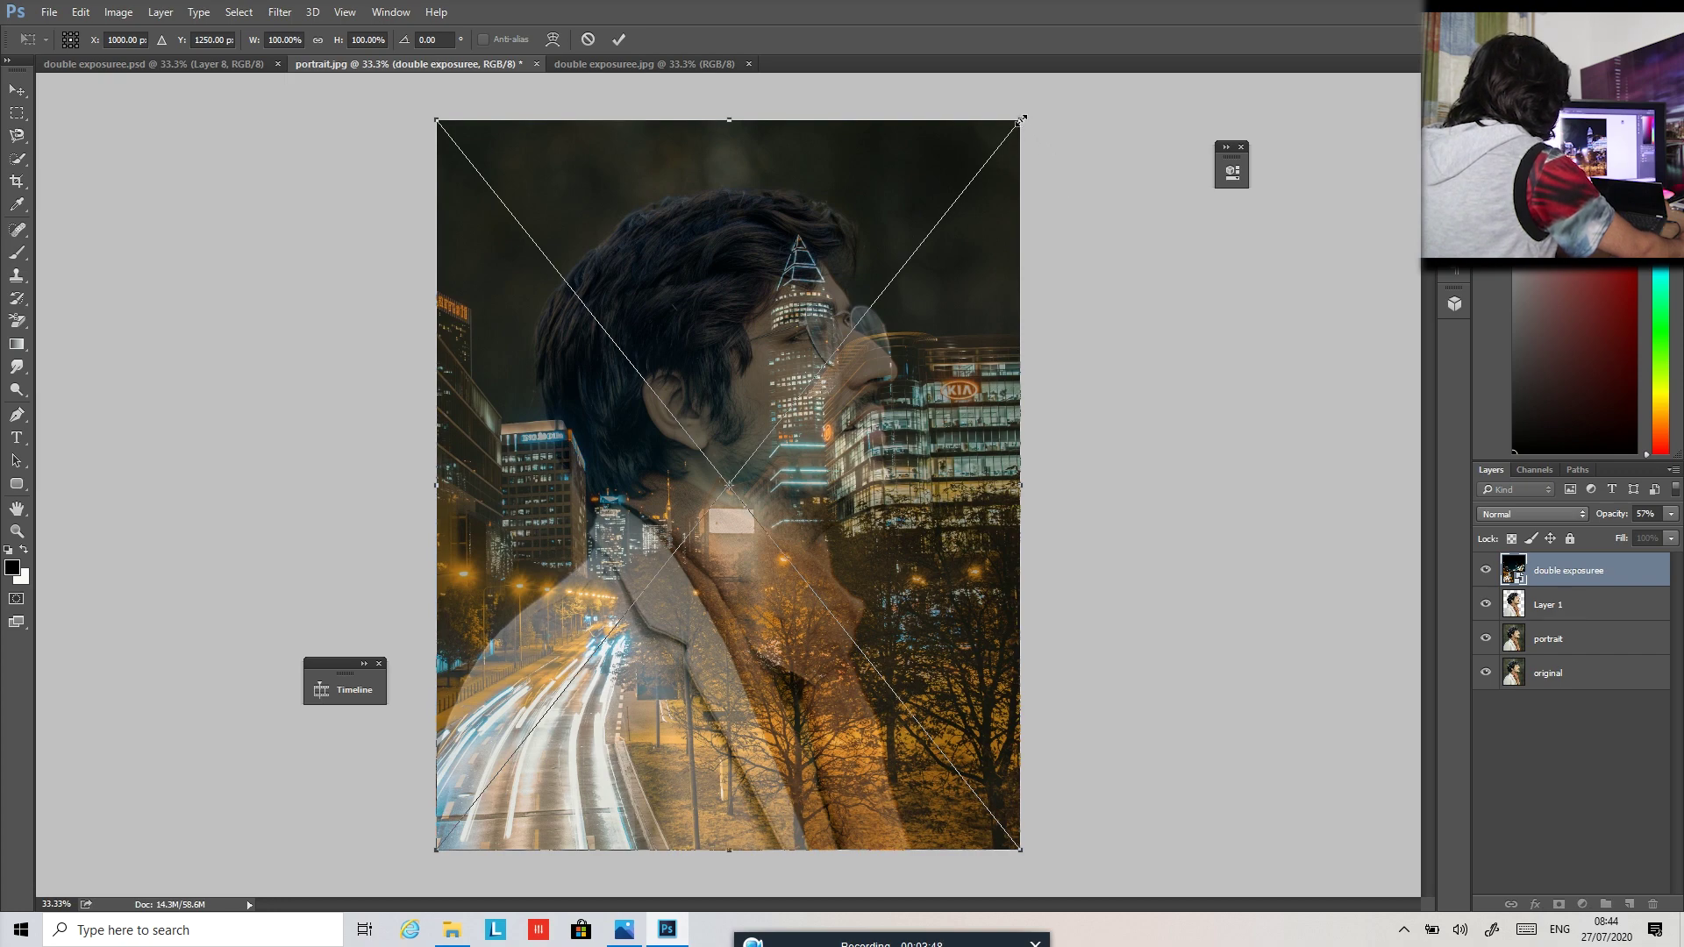
left_click_drag(1021, 119, 1061, 83)
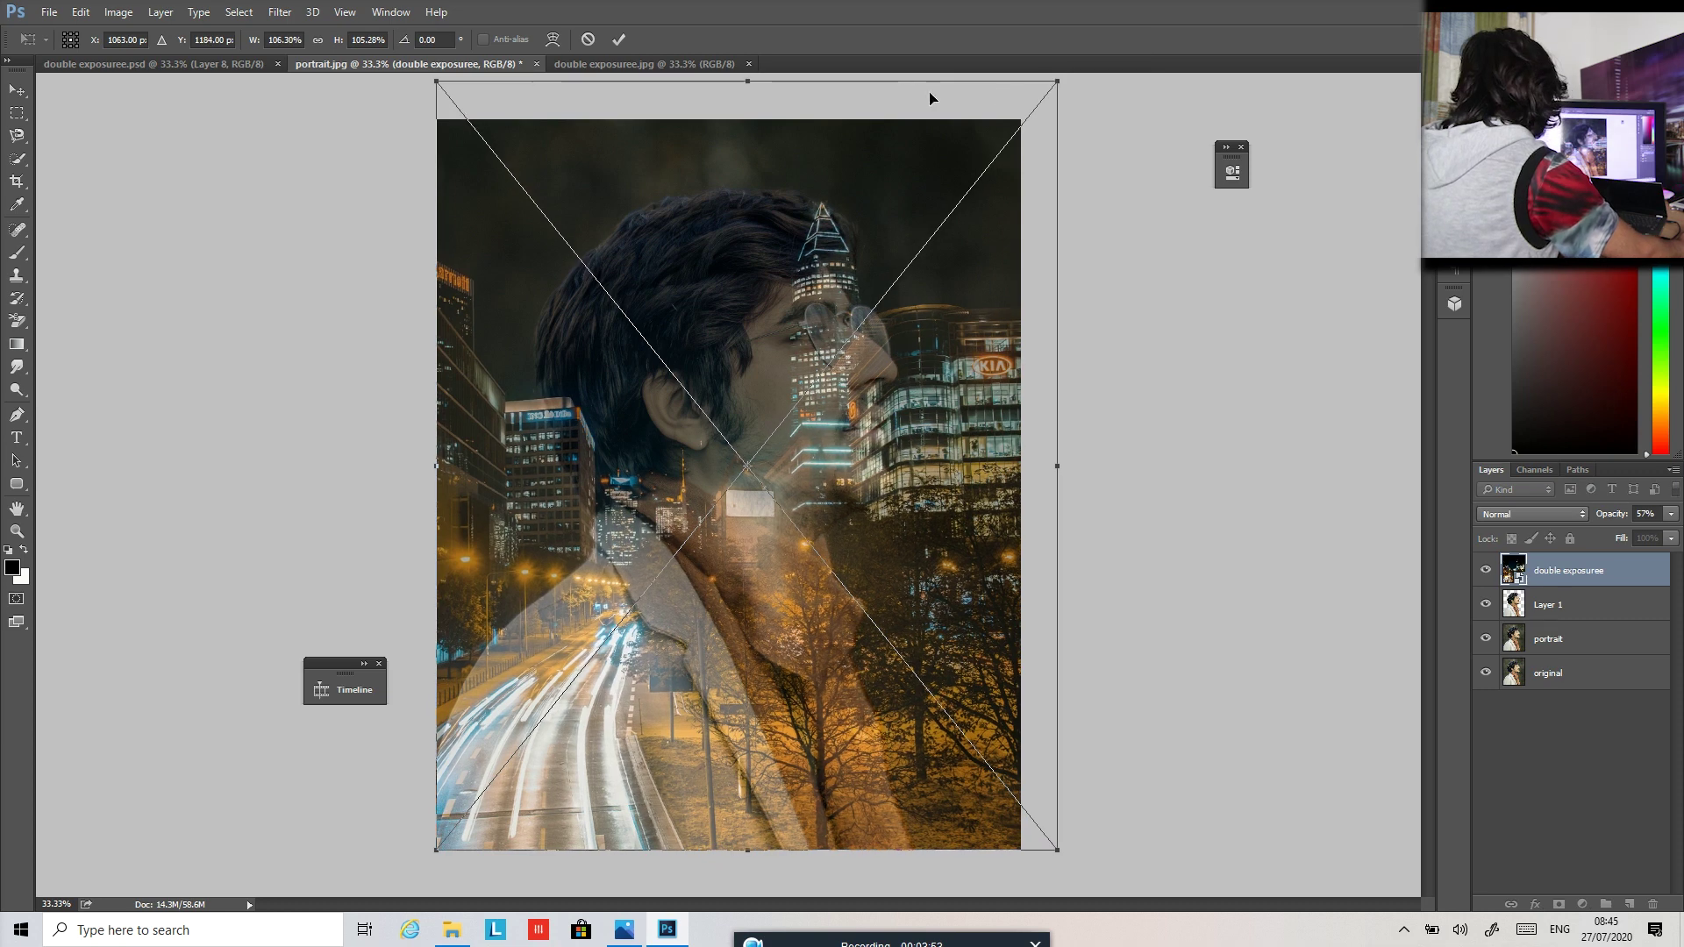
left_click(618, 40)
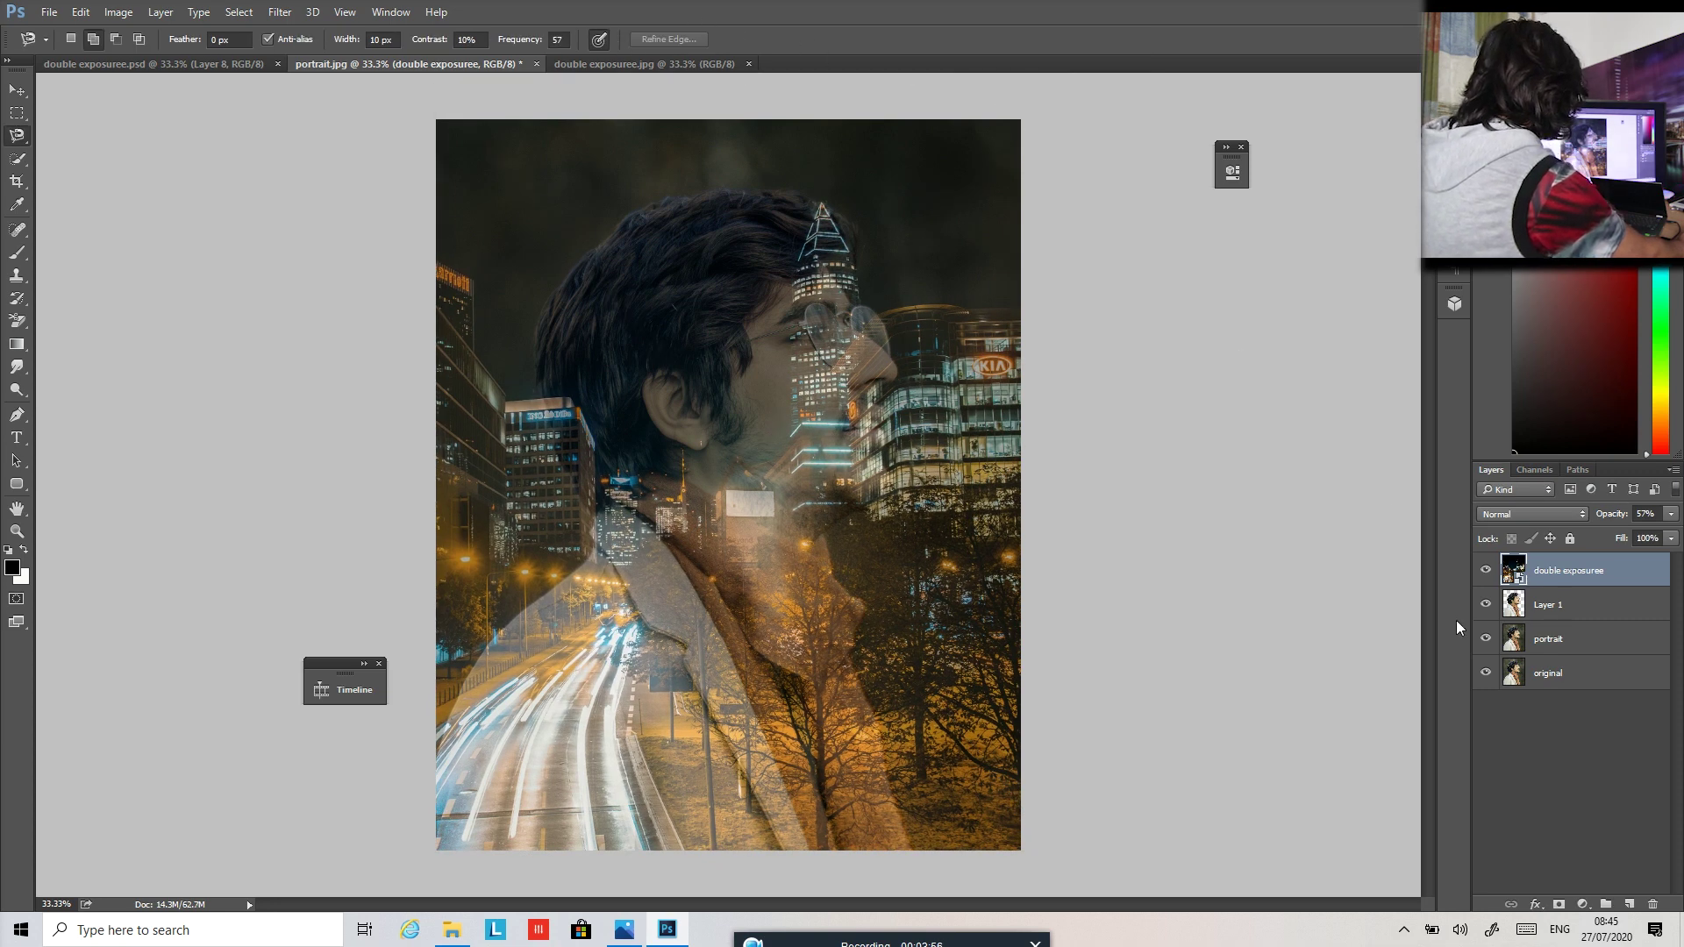
Load the outline of the Layer 1 cutout as a selection and use it to mask the double exposuree layer.
left_click(1537, 610)
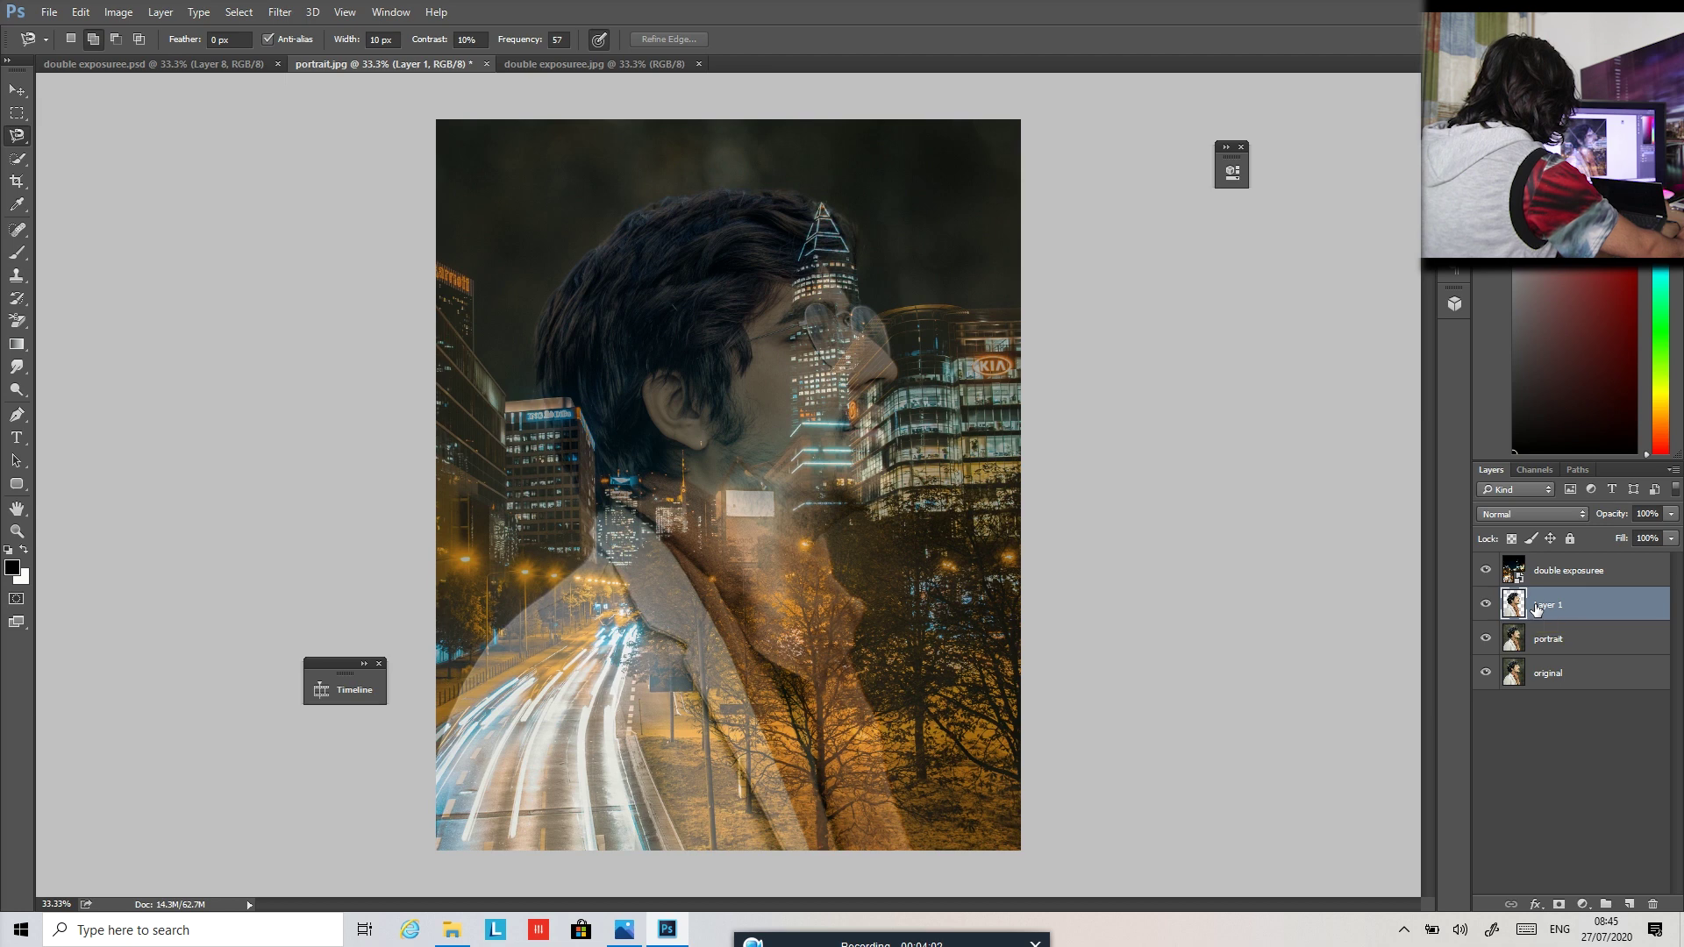
left_click(1537, 610, "ctrl")
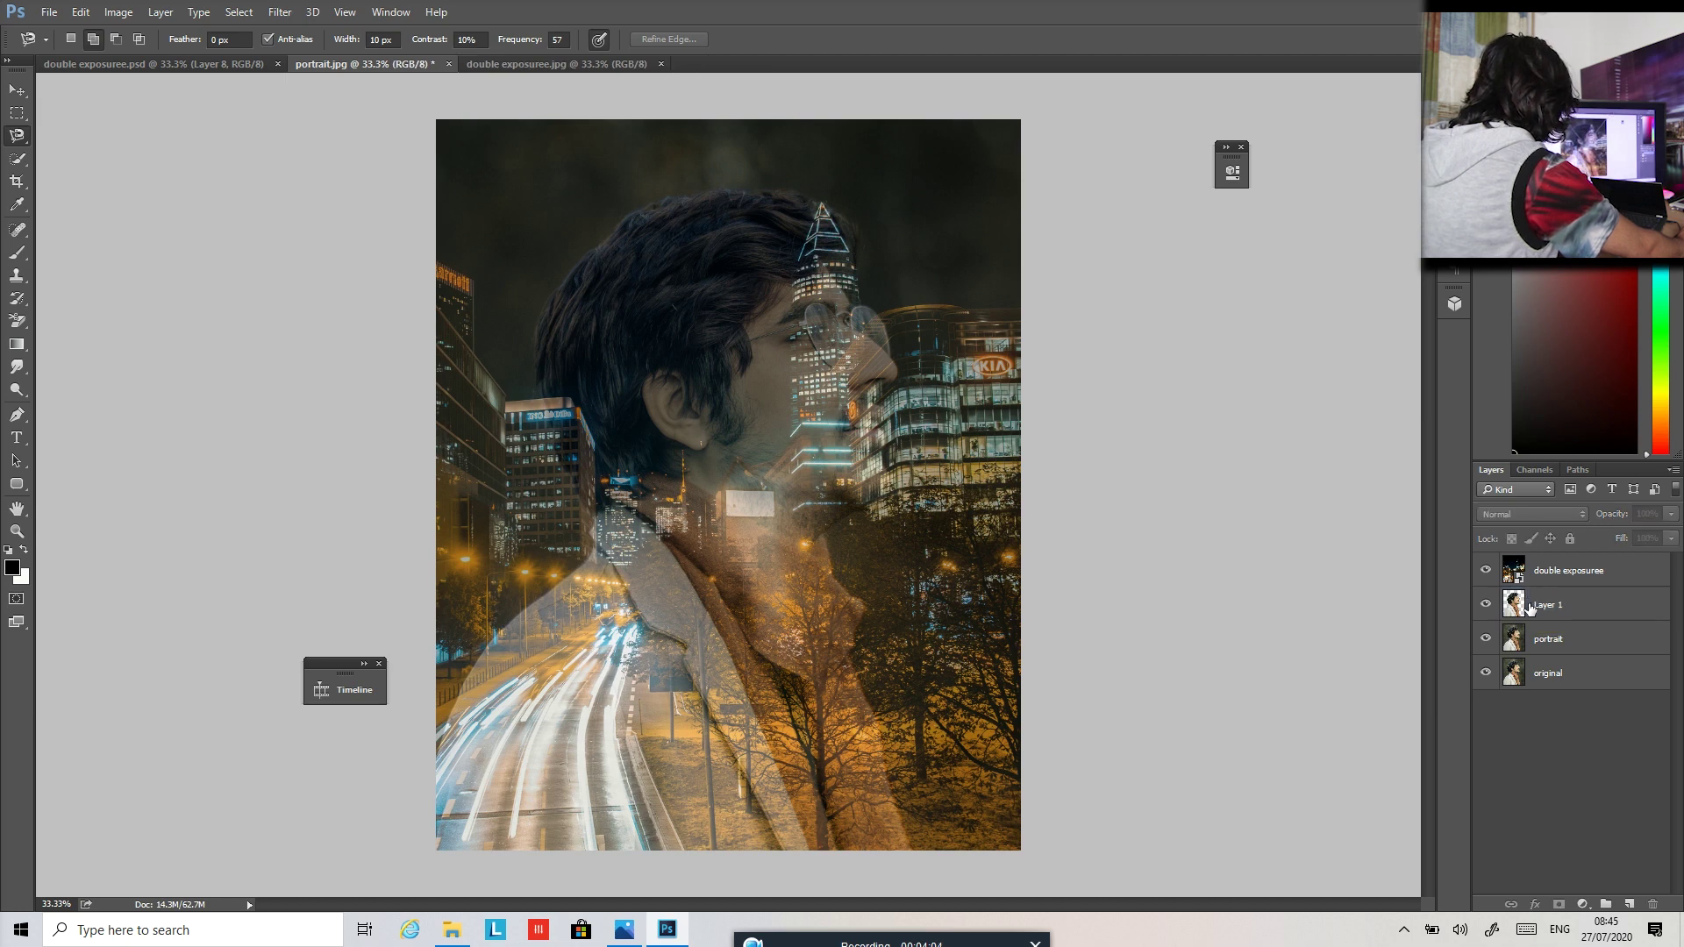
left_click(1532, 608)
left_click(1515, 604, "ctrl")
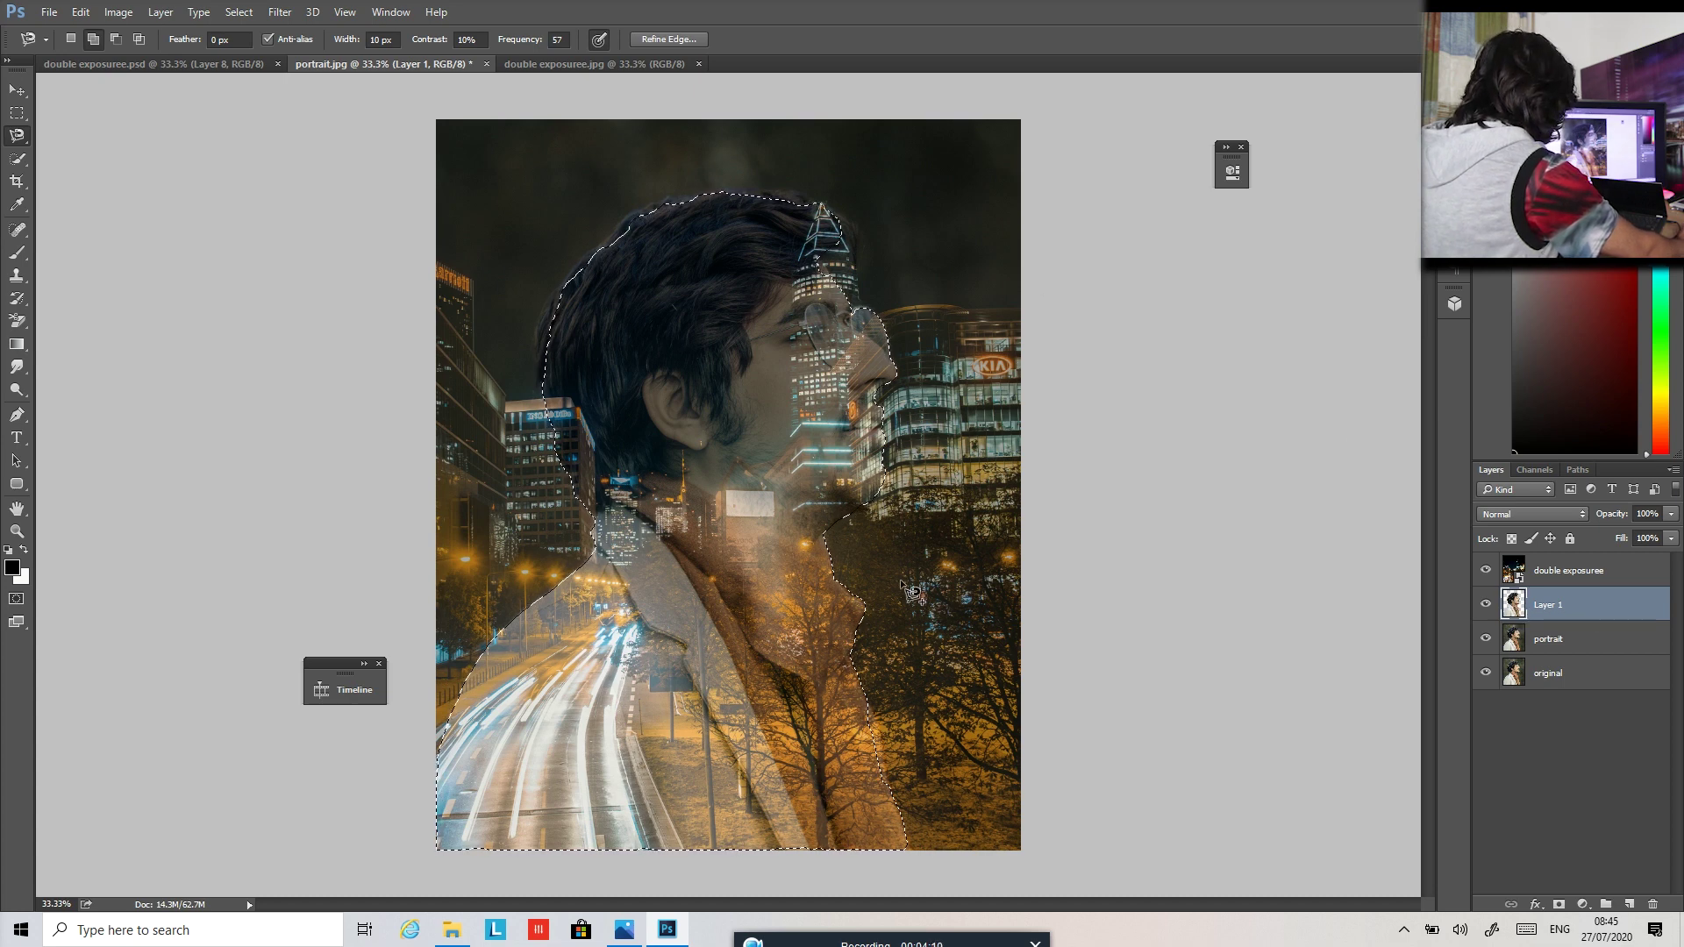
left_click(1573, 571)
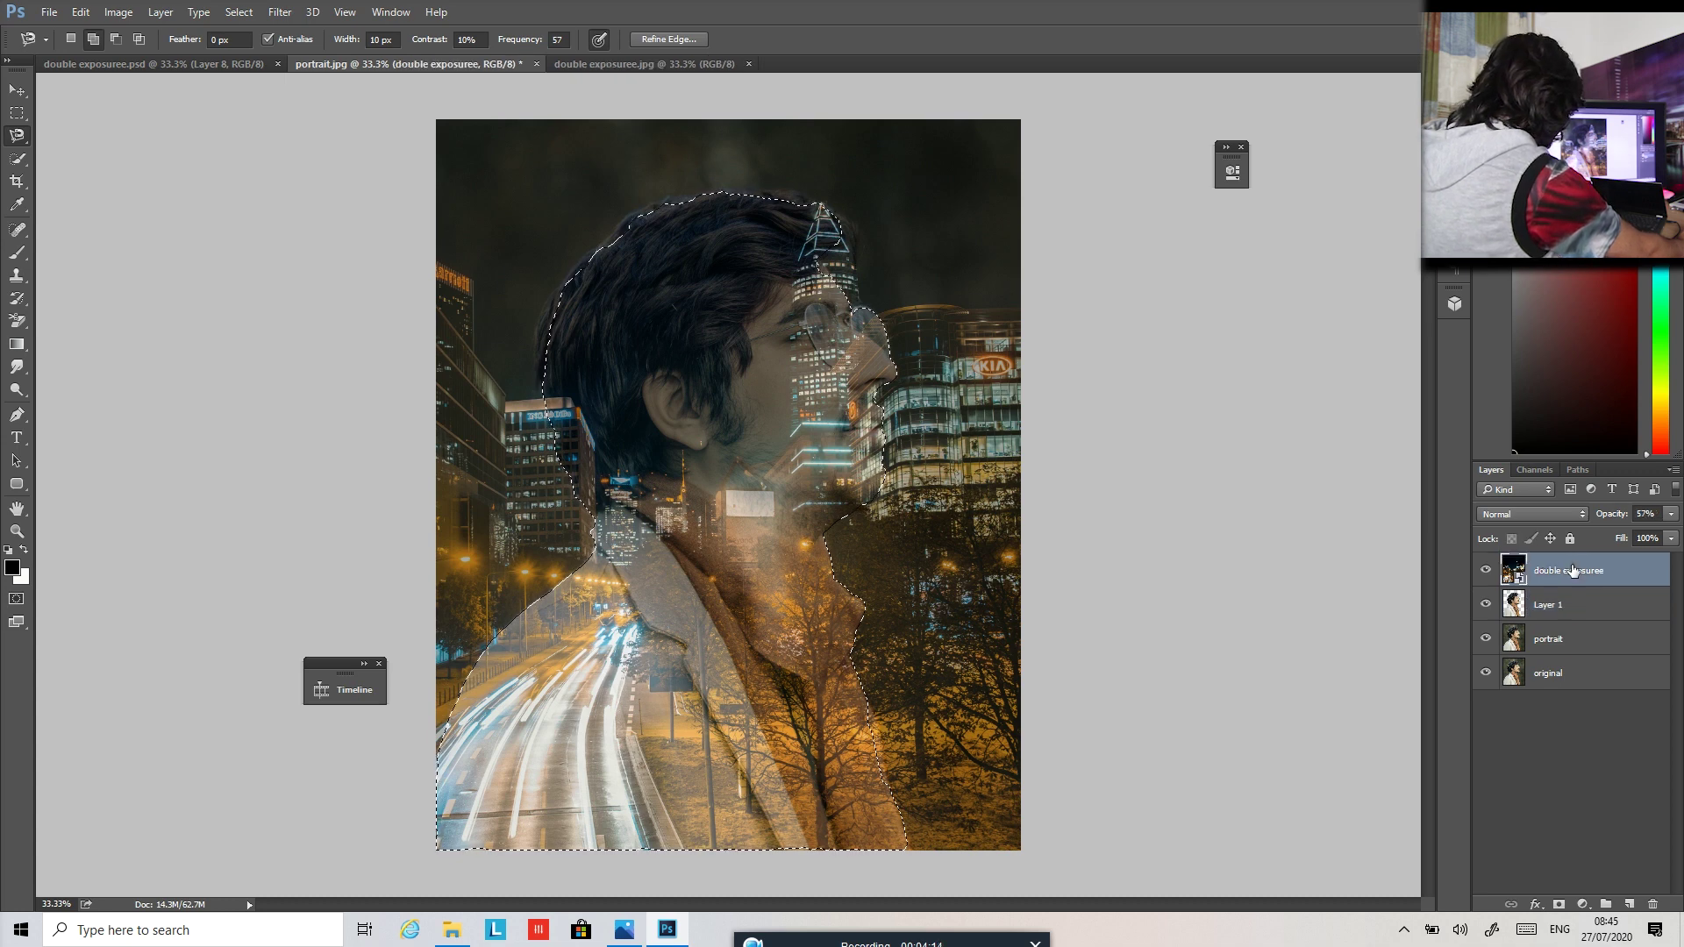
left_click(1559, 904)
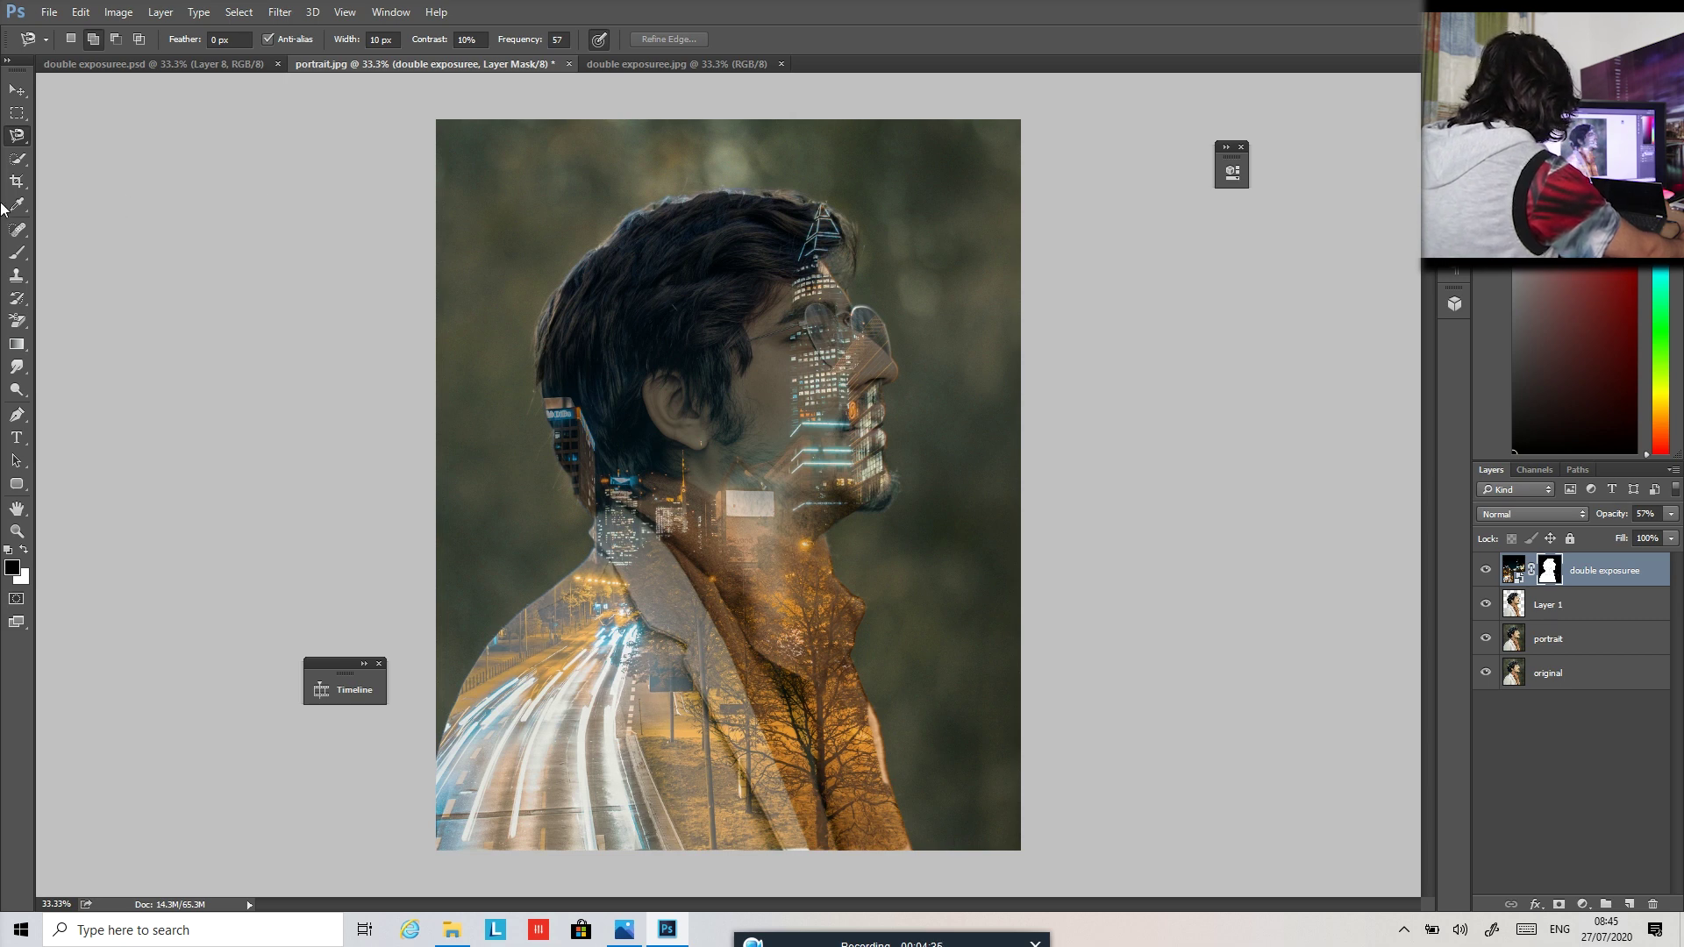
Set up the Brush tool with a soft 359 px tip at 60% opacity.
left_click(16, 254)
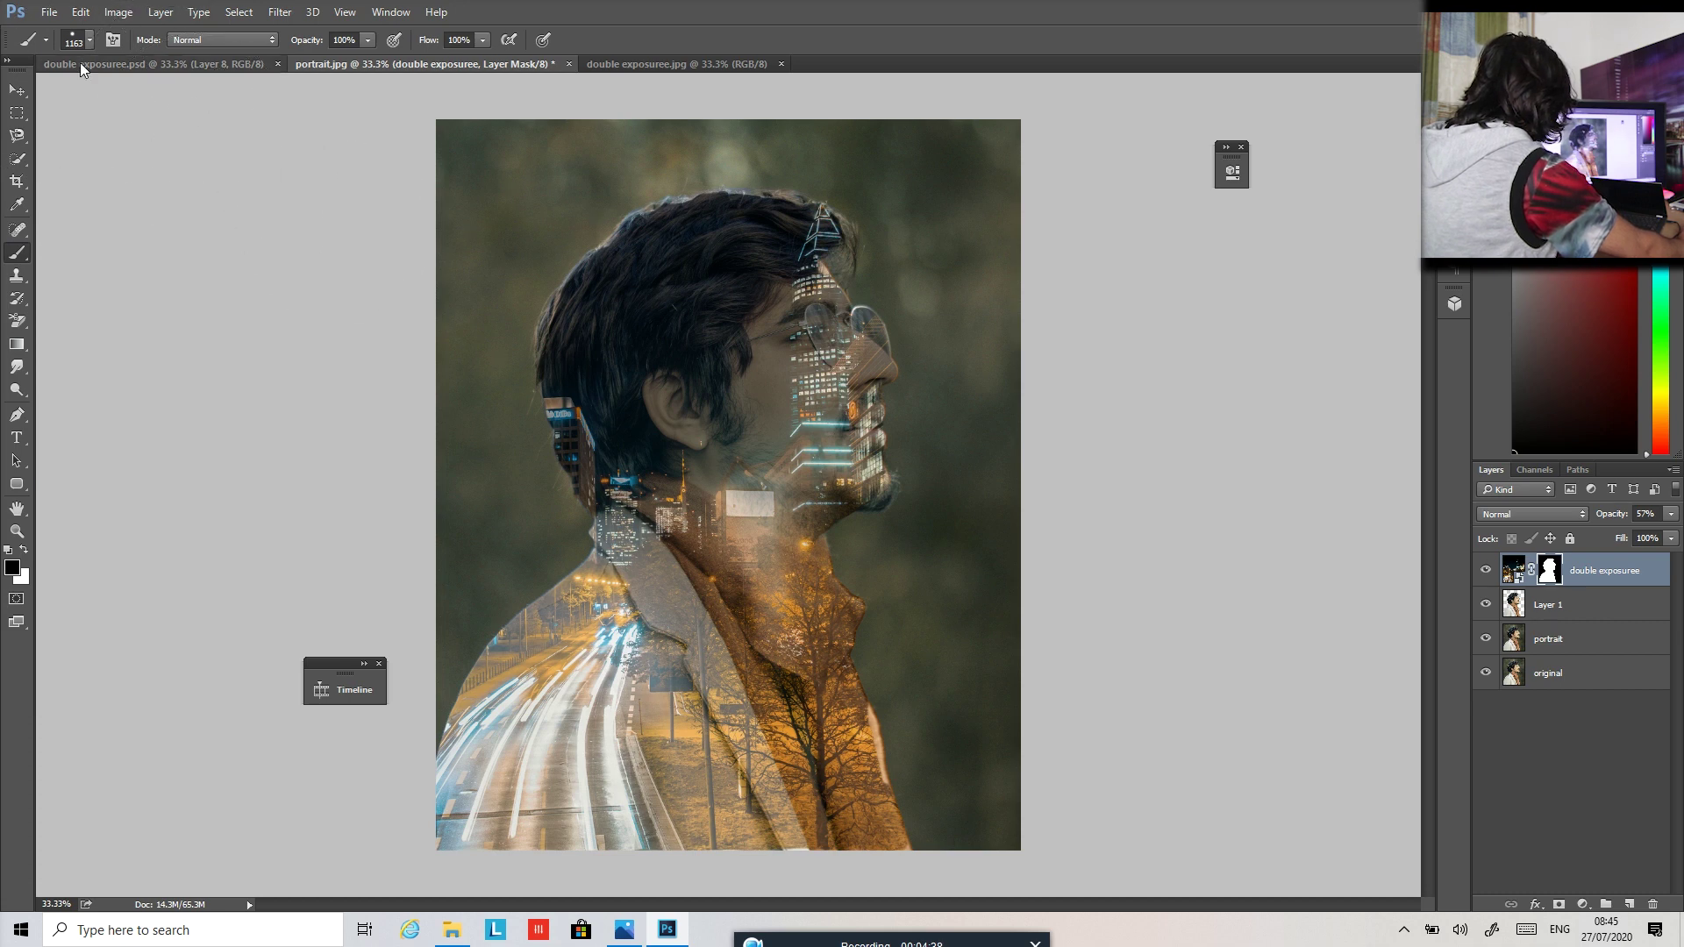
left_click(79, 38)
left_click(125, 93)
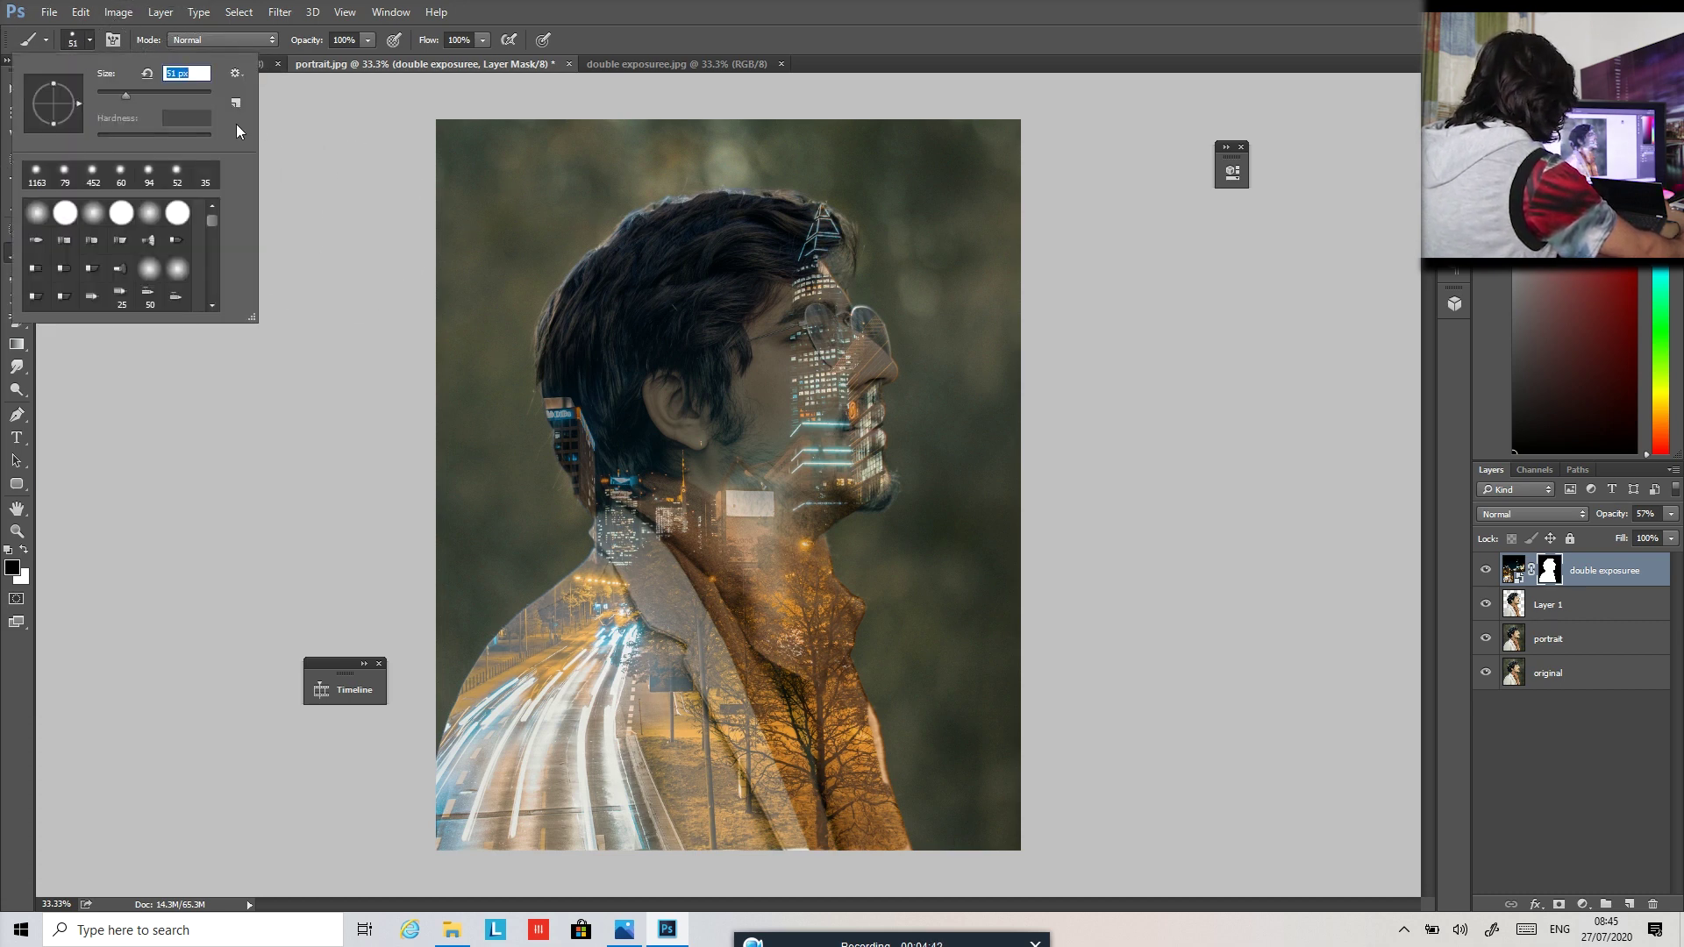
left_click(155, 93)
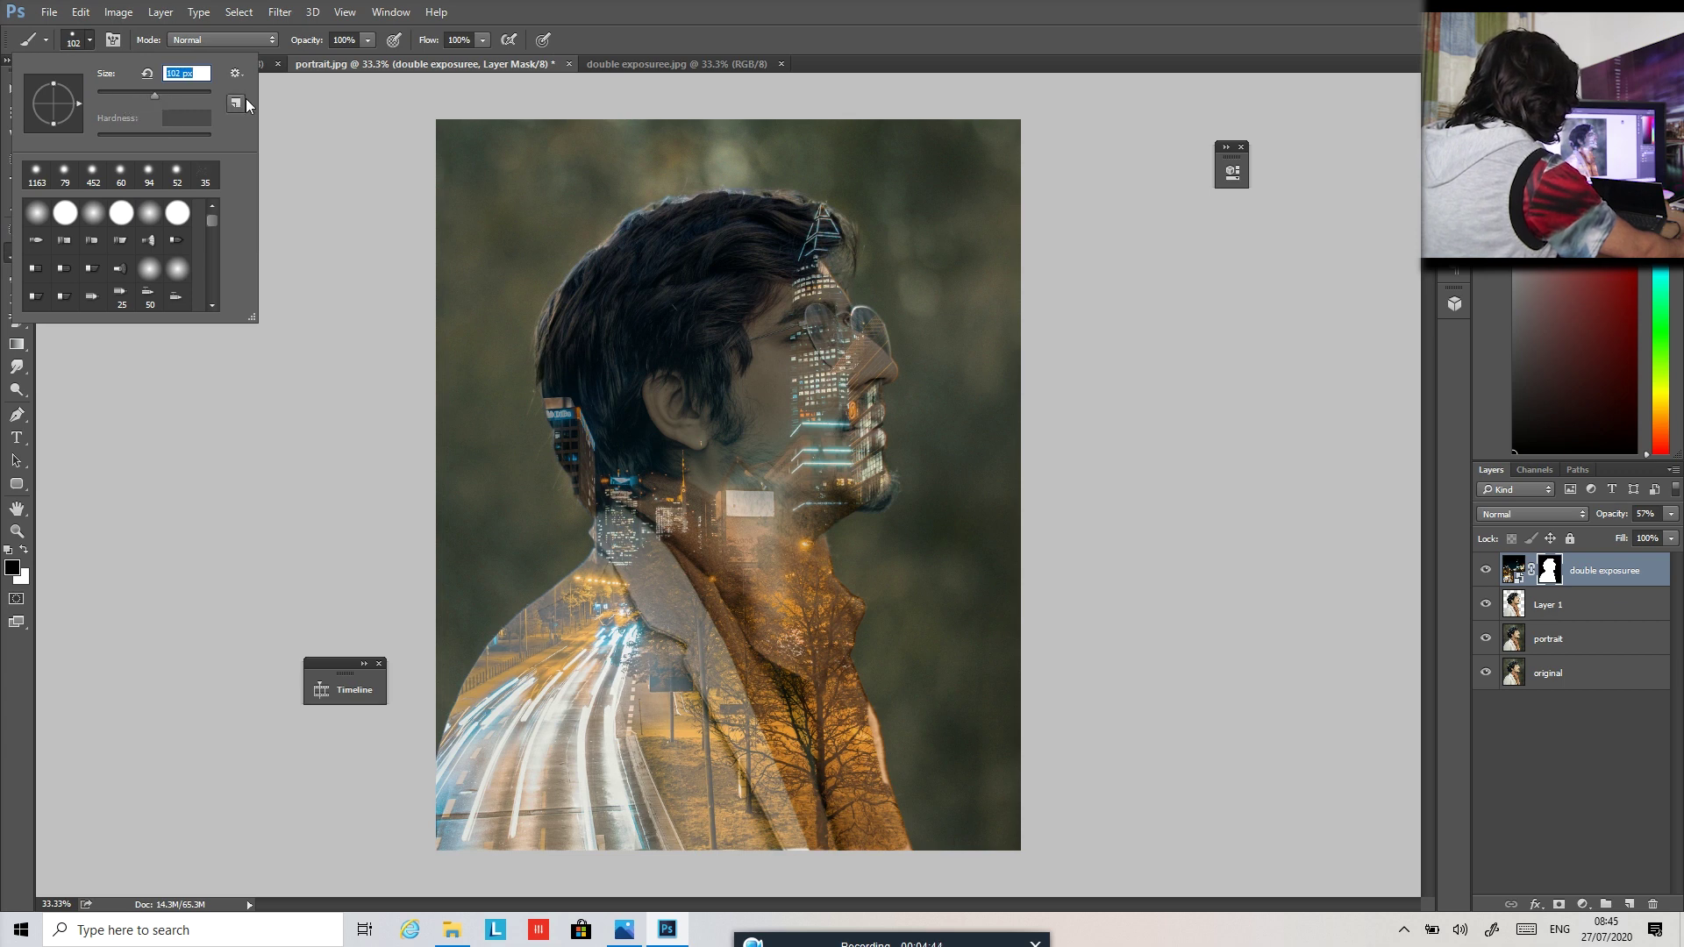
left_click(171, 93)
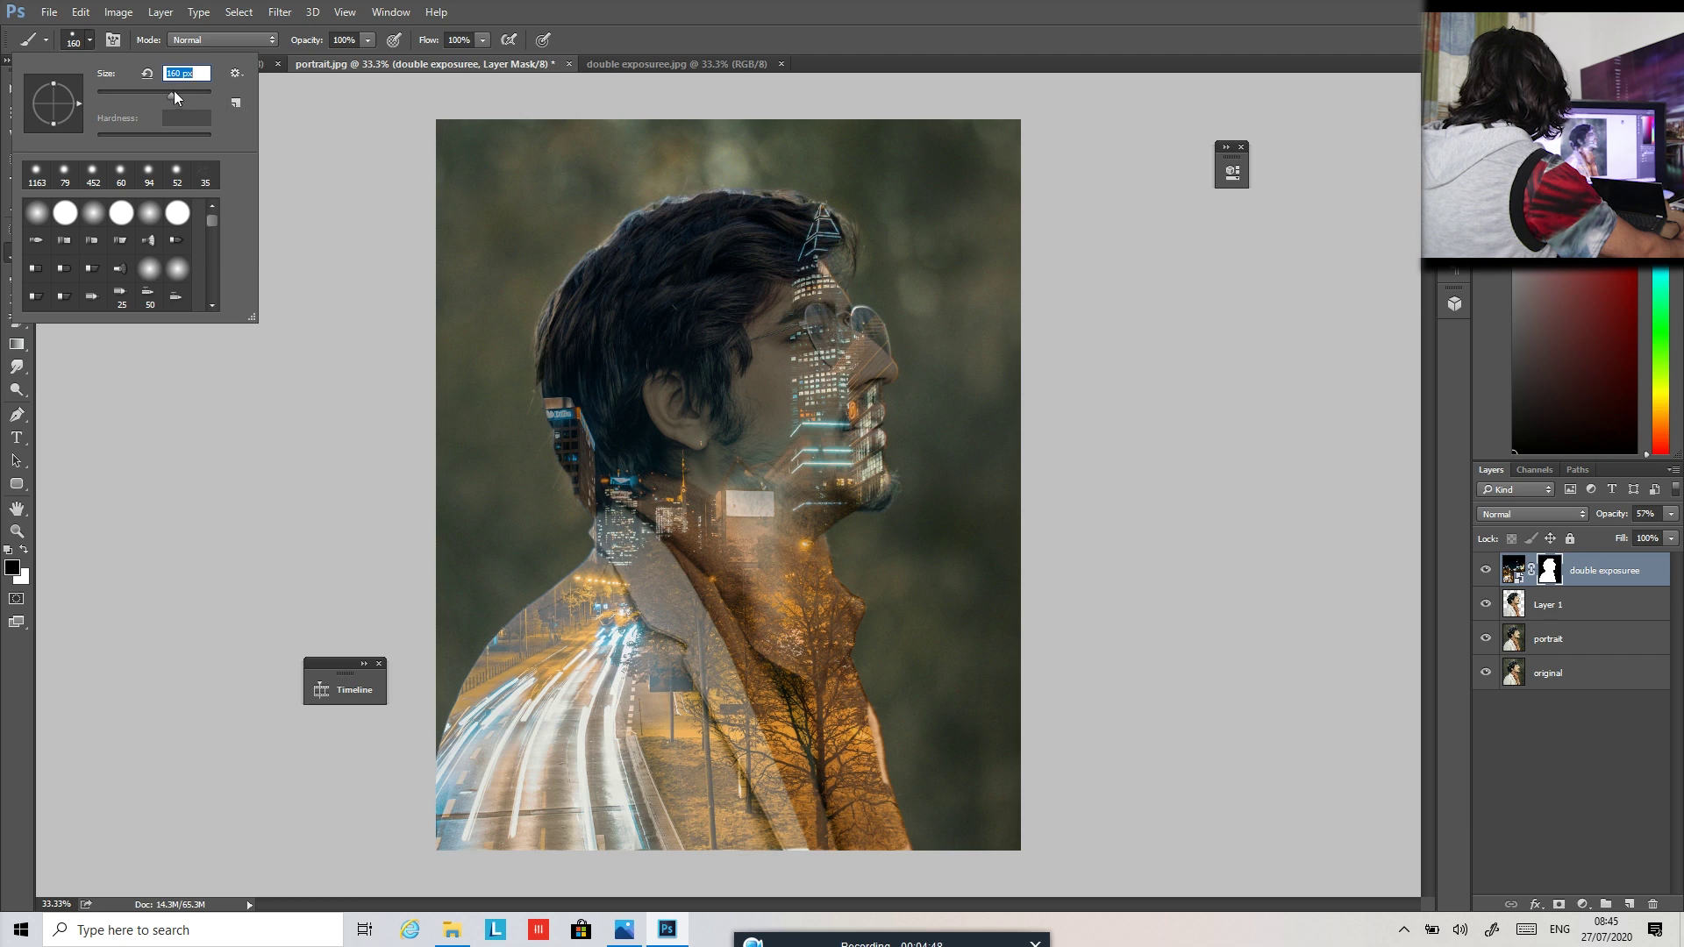
left_click(191, 95)
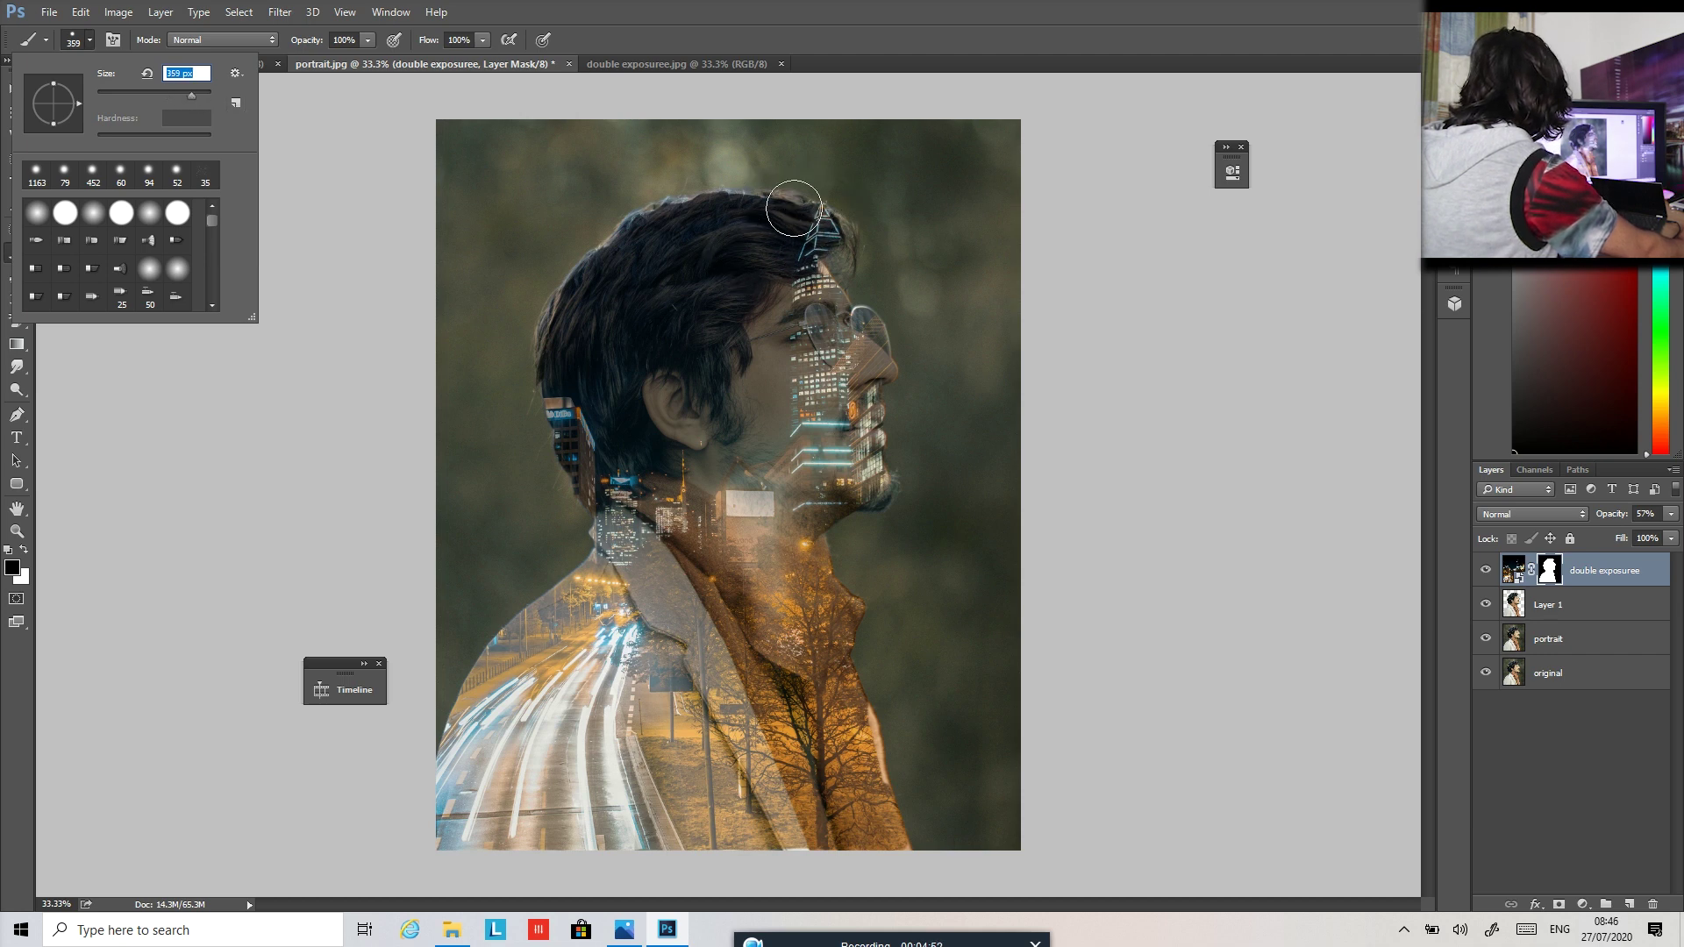
left_click(368, 42)
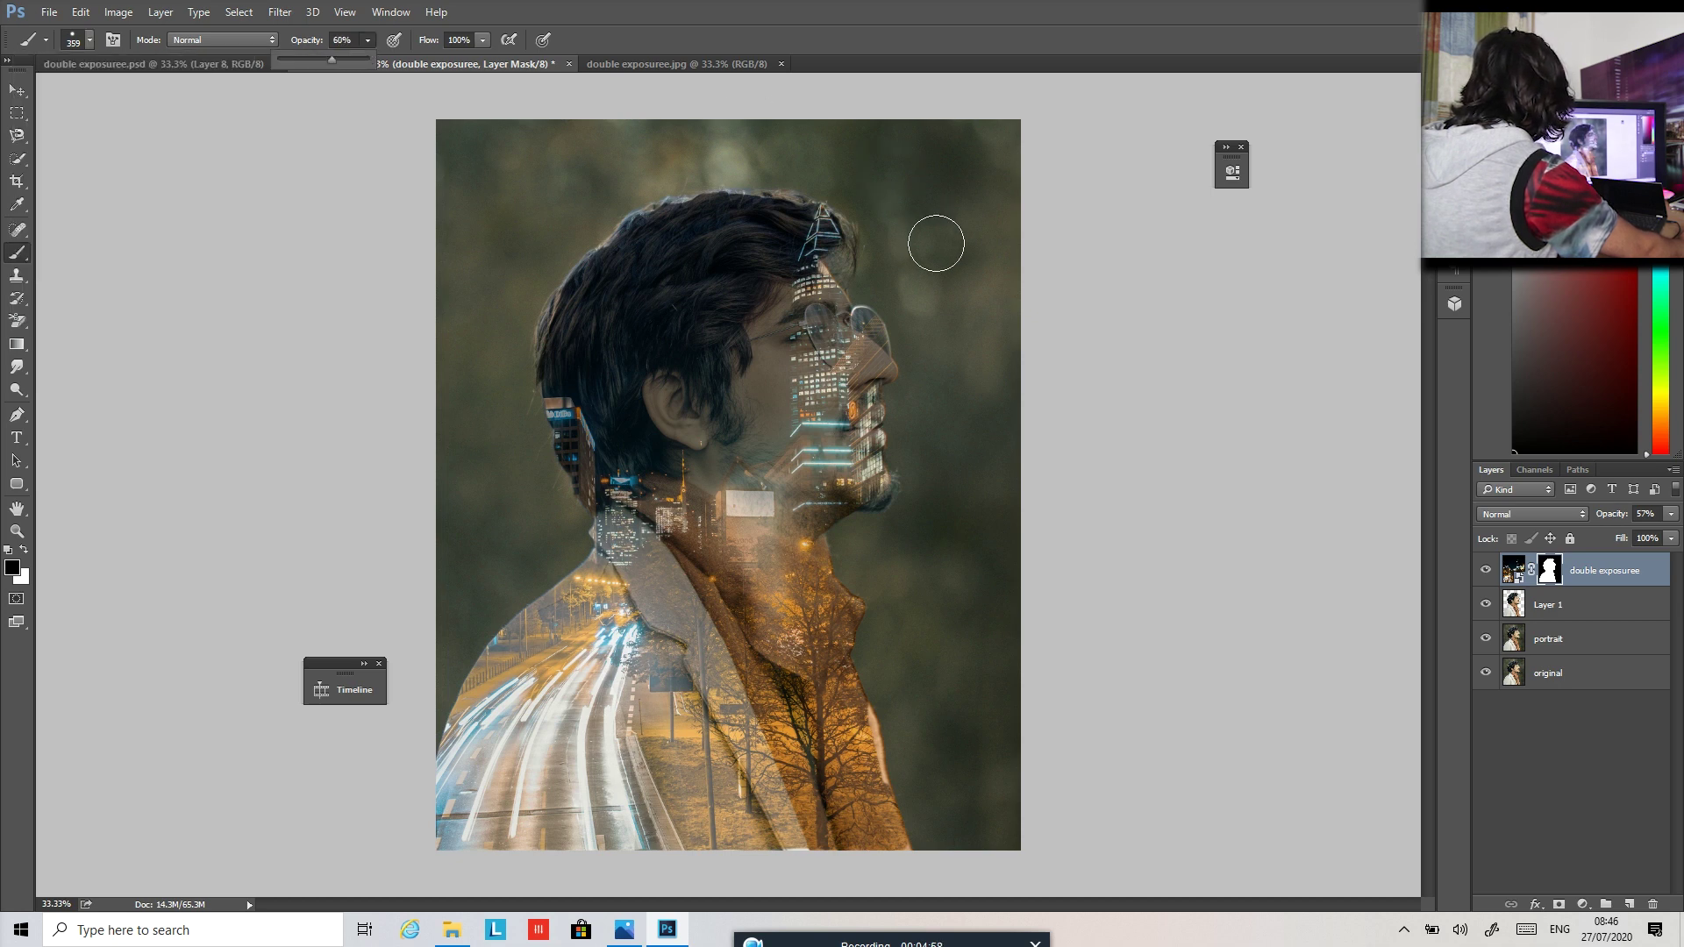
Fade the city along the face and back of the head with black on the mask, and restore it inside the head with white.
left_click(825, 261)
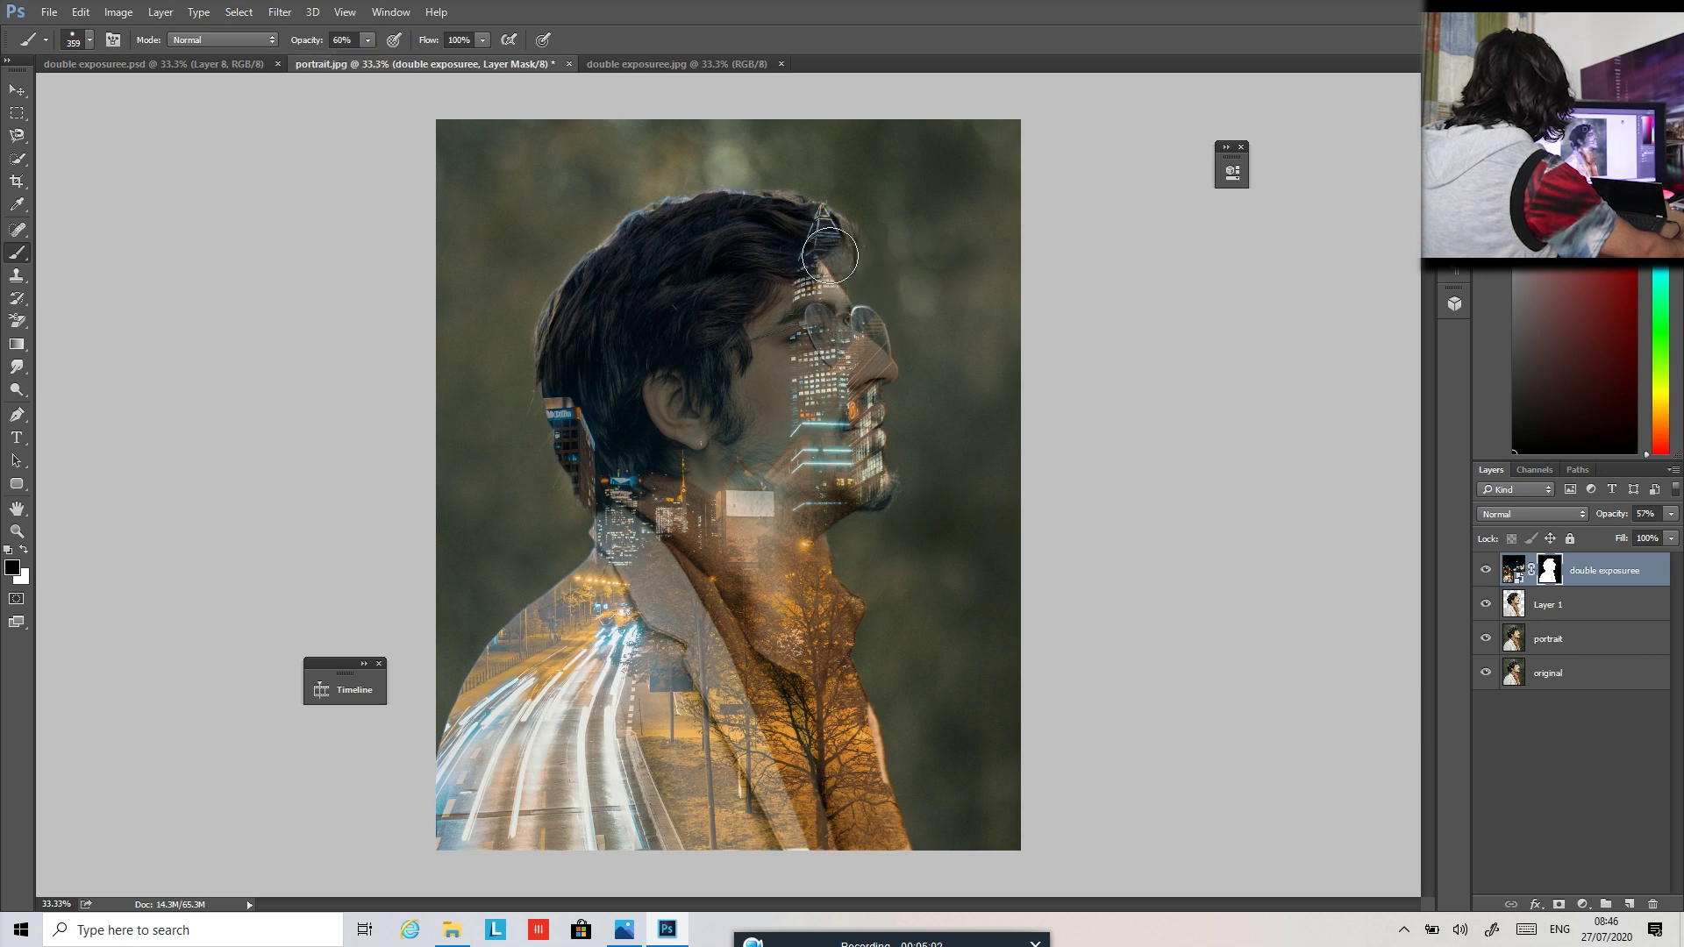
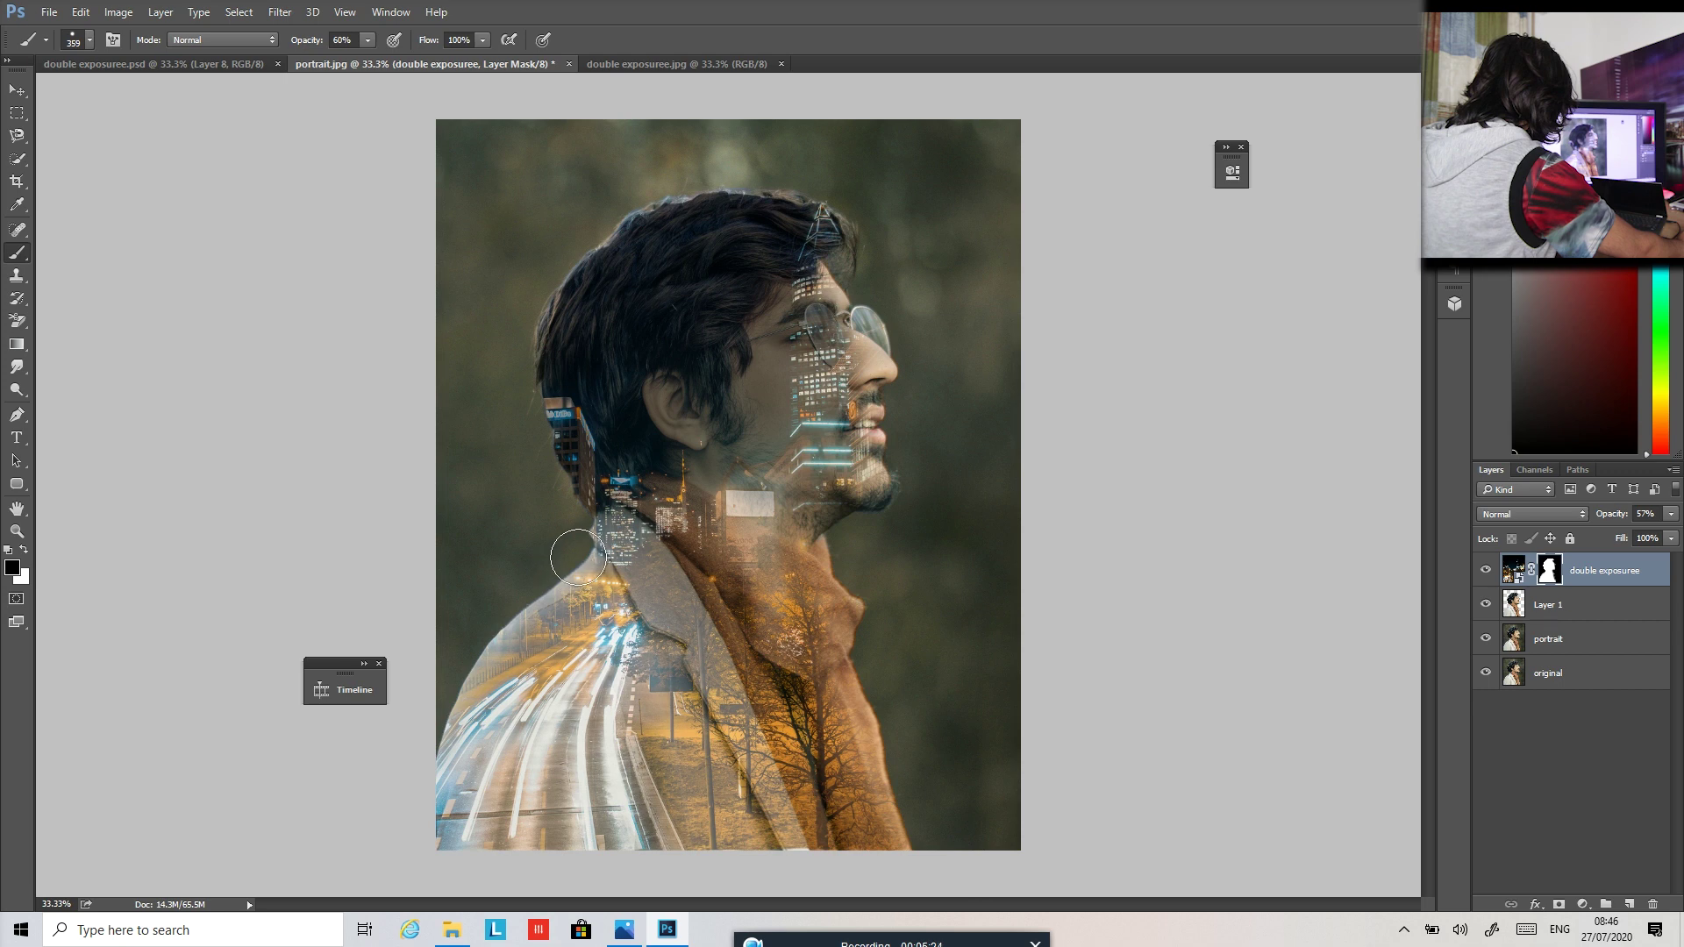
mouse_move(552, 465)
left_mouse_down()
mouse_move(537, 369)
mouse_move(556, 433)
mouse_move(545, 422)
left_mouse_up()
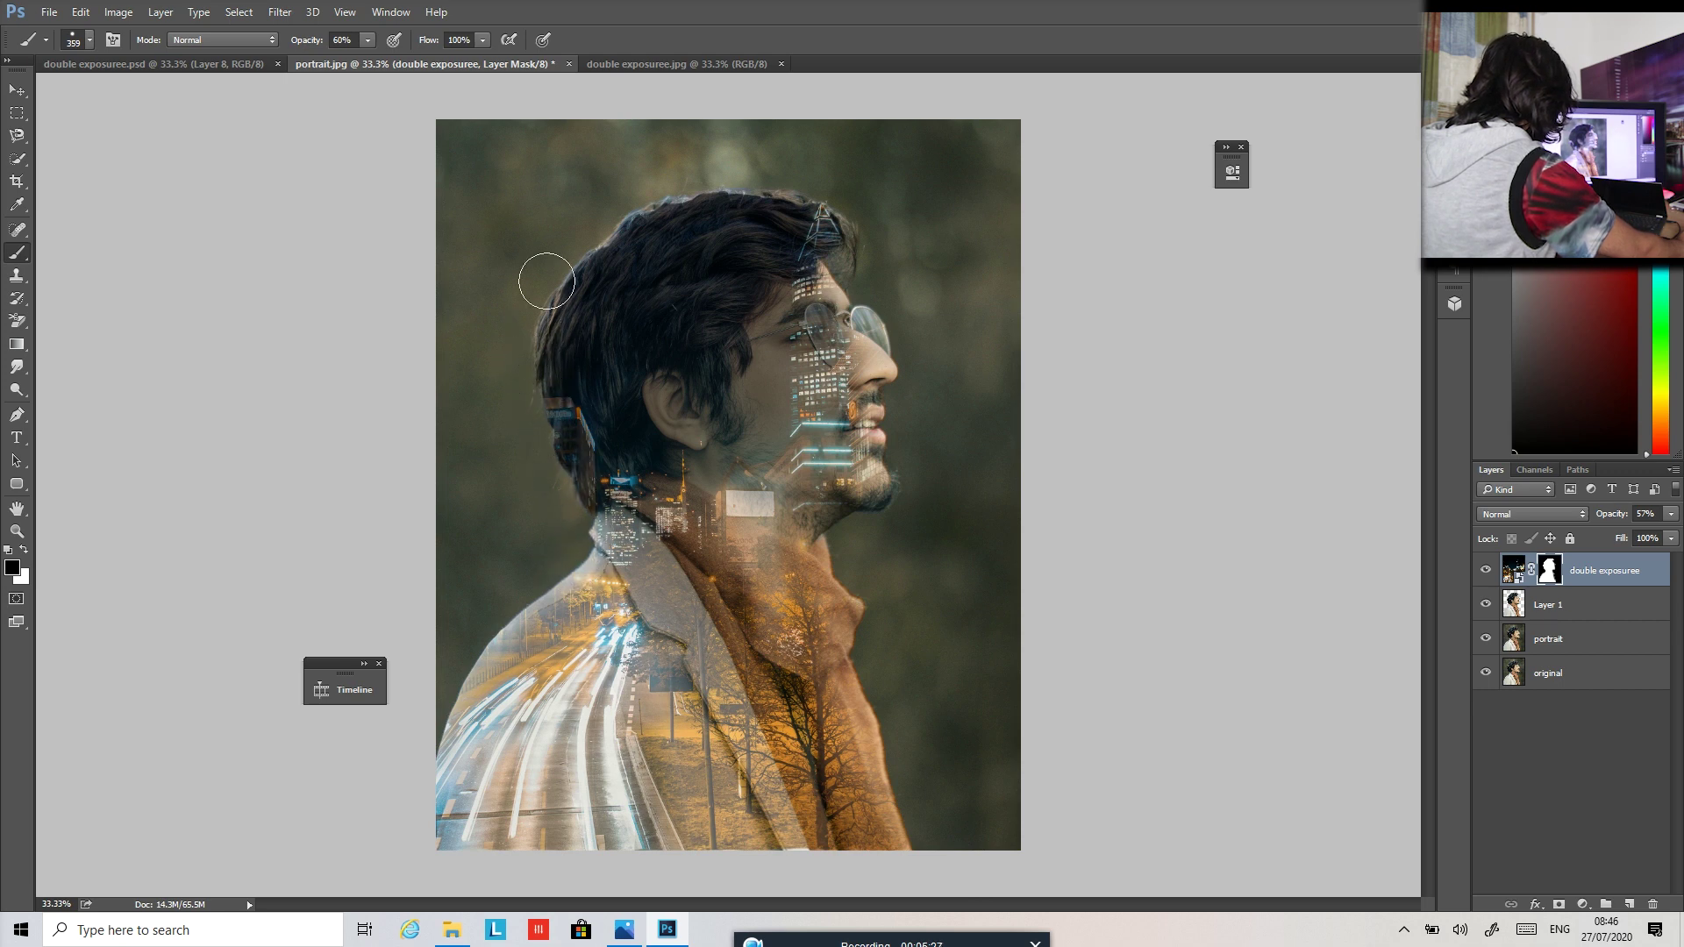
mouse_move(575, 225)
left_mouse_down()
mouse_move(675, 208)
mouse_move(894, 208)
mouse_move(621, 245)
left_mouse_up()
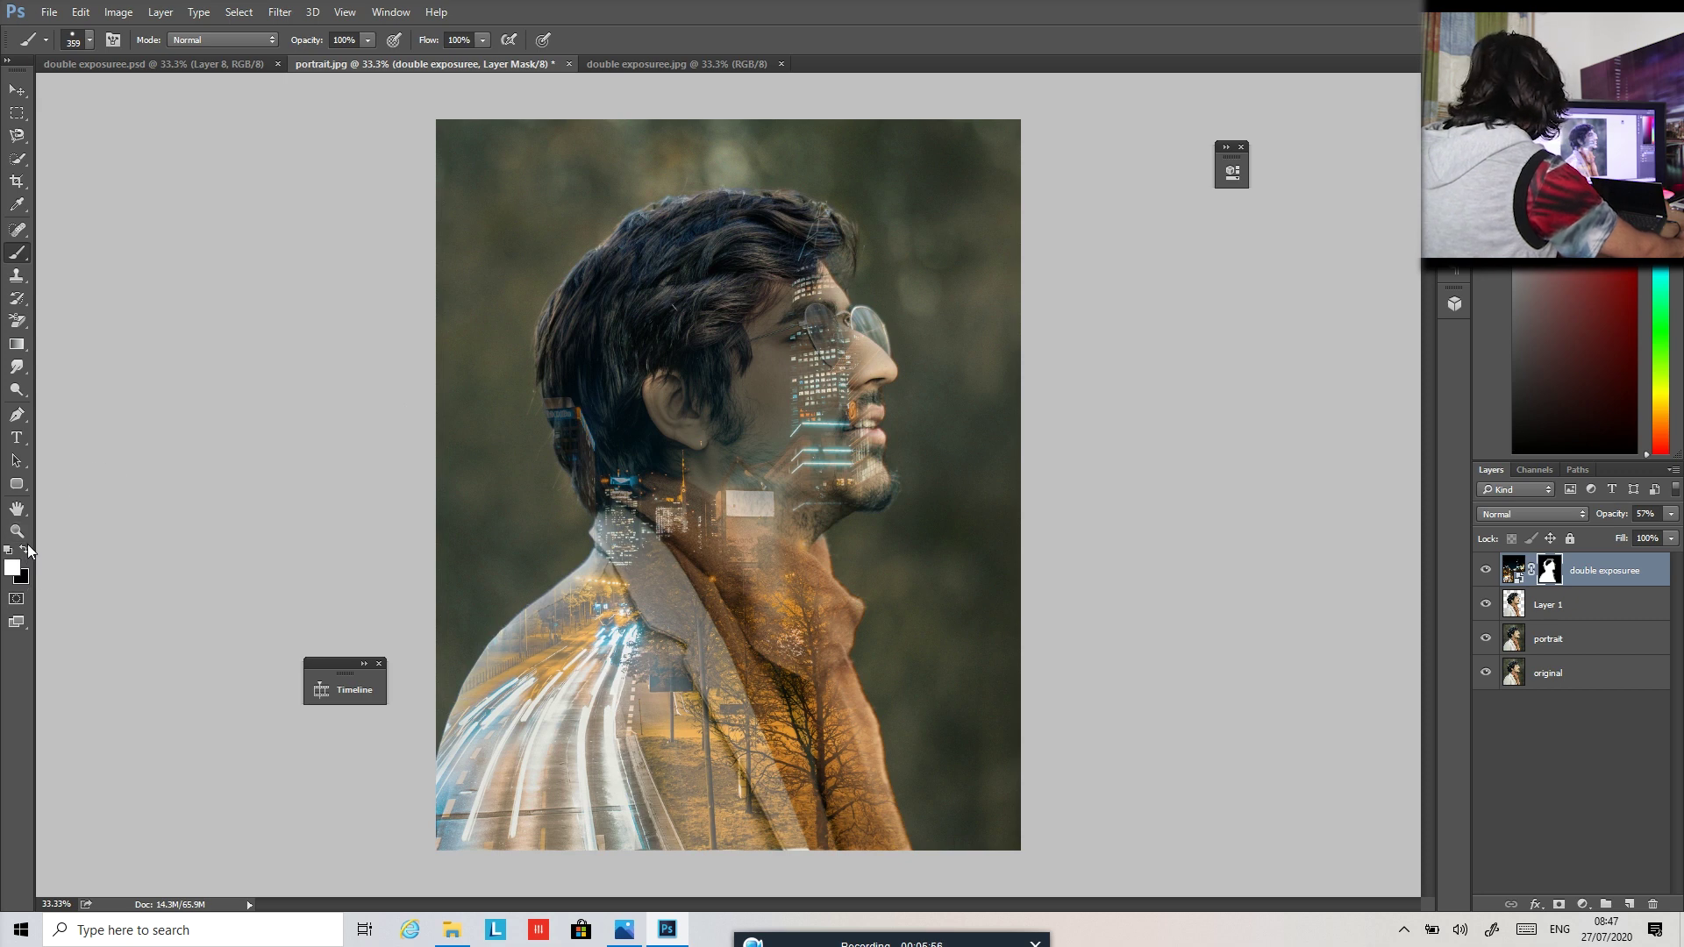
mouse_move(714, 255)
left_mouse_down()
mouse_move(631, 389)
mouse_move(699, 250)
mouse_move(639, 390)
mouse_move(684, 457)
mouse_move(715, 284)
mouse_move(750, 316)
mouse_move(764, 464)
mouse_move(752, 297)
mouse_move(779, 411)
mouse_move(763, 444)
left_mouse_up()
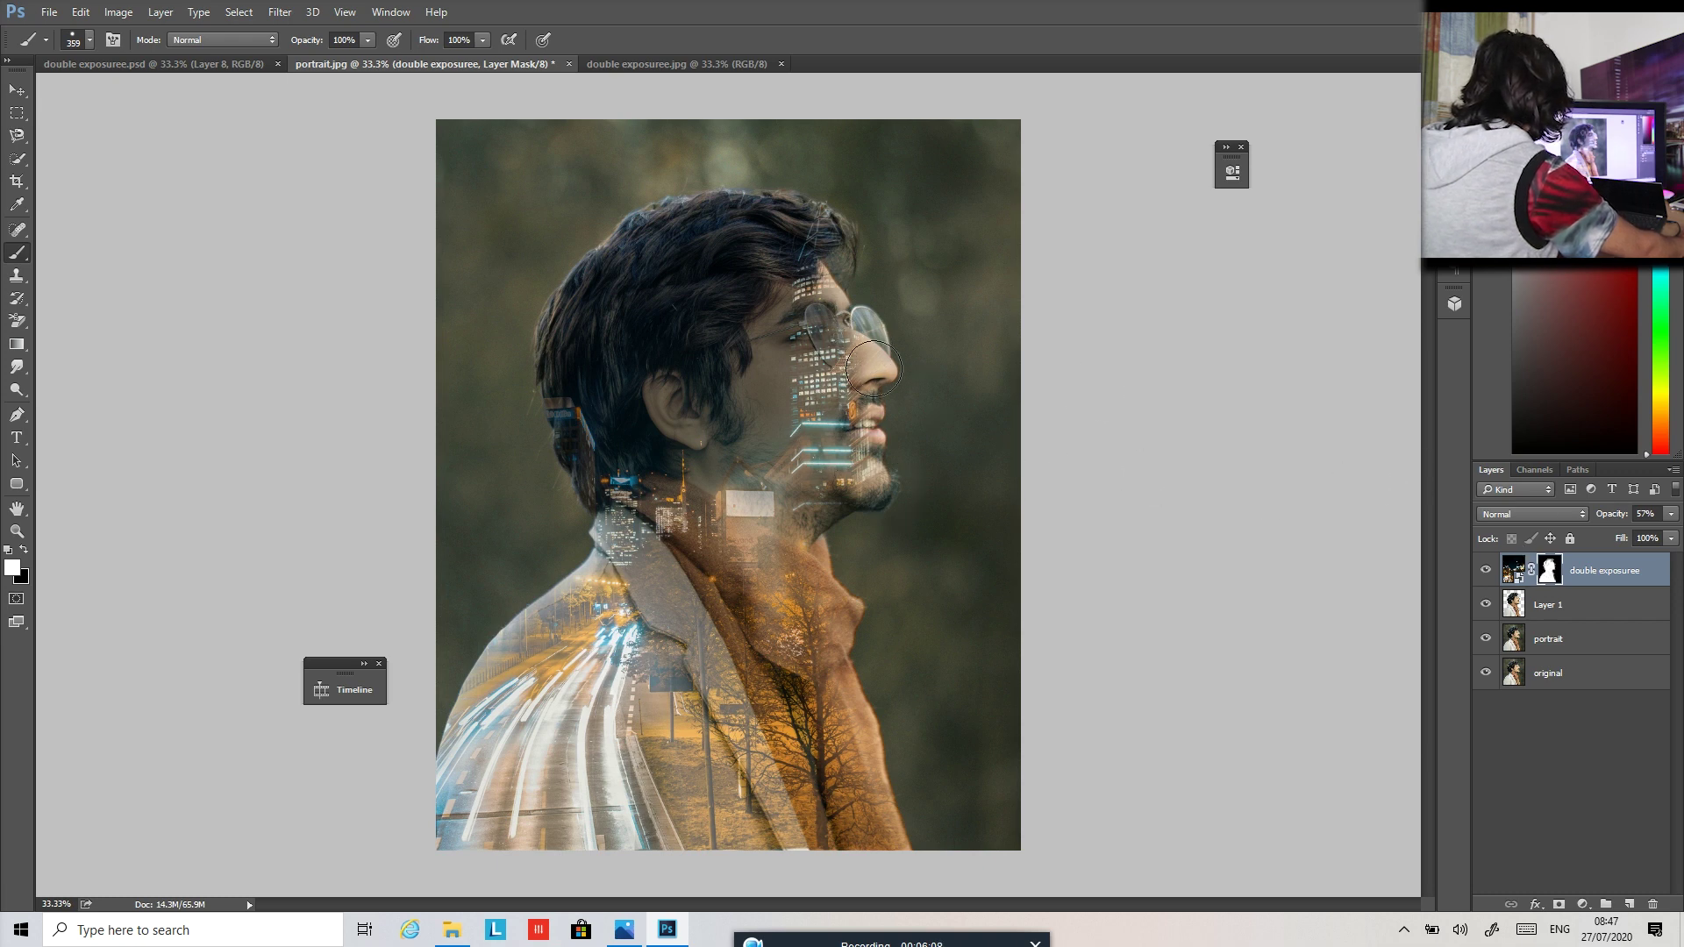
Set the double exposuree layer's opacity to 69%.
left_click(1672, 515)
left_click_drag(1672, 540, 1677, 537)
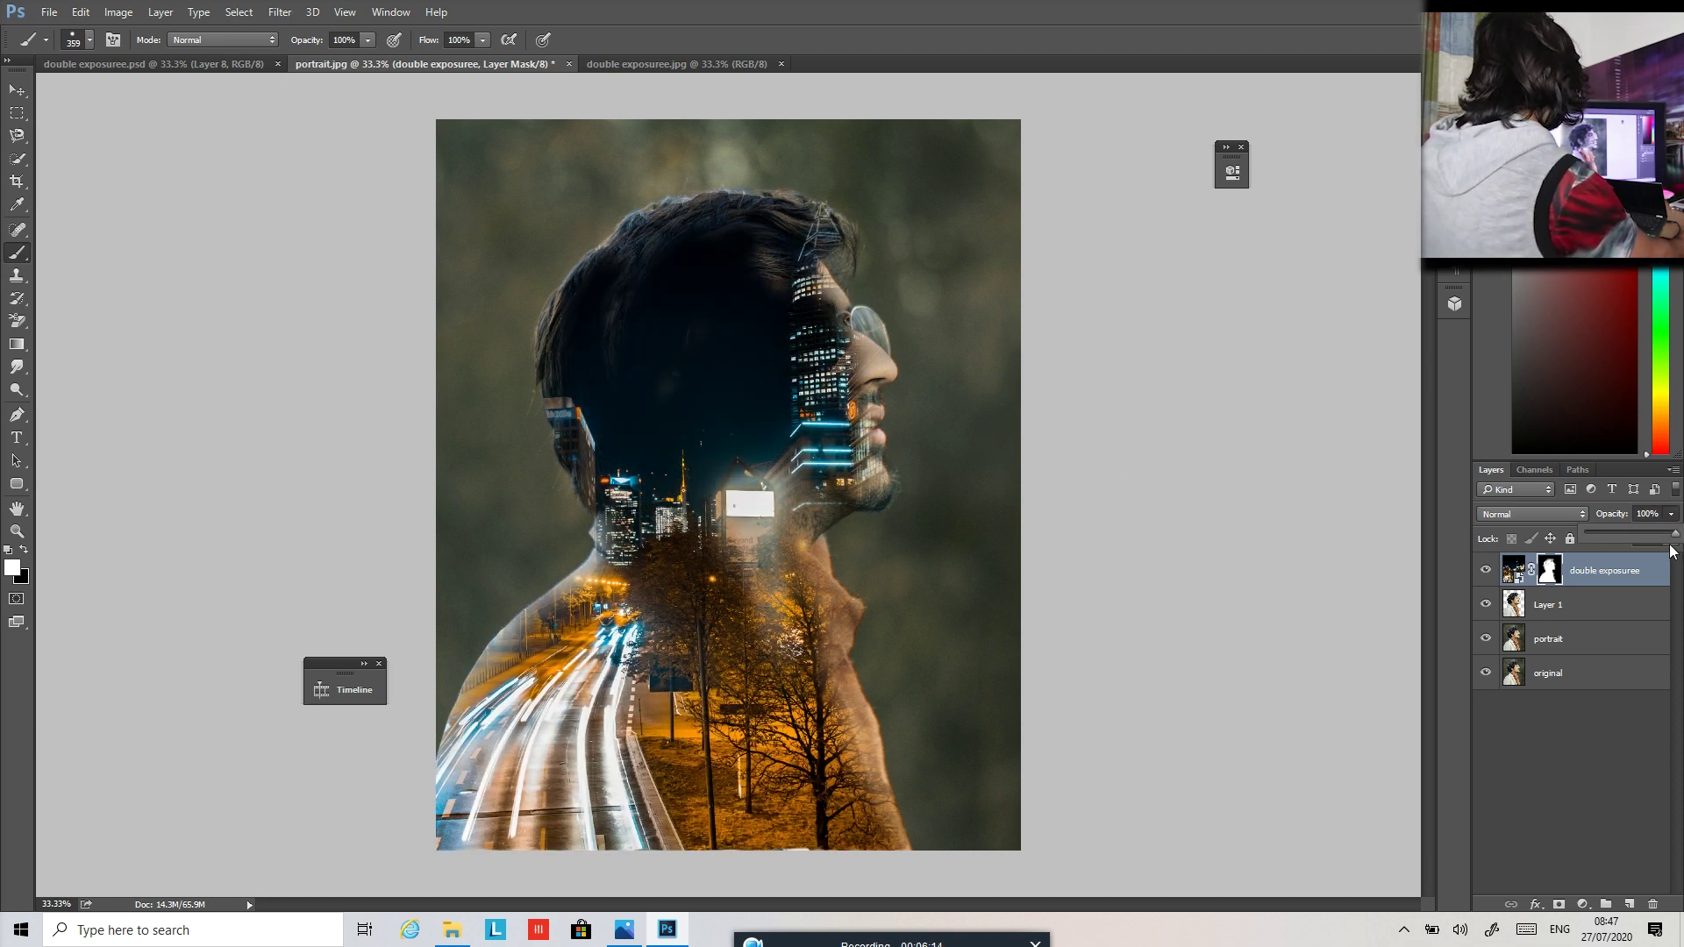
mouse_move(1659, 539)
left_mouse_down()
mouse_move(1628, 532)
mouse_move(1649, 538)
left_mouse_up()
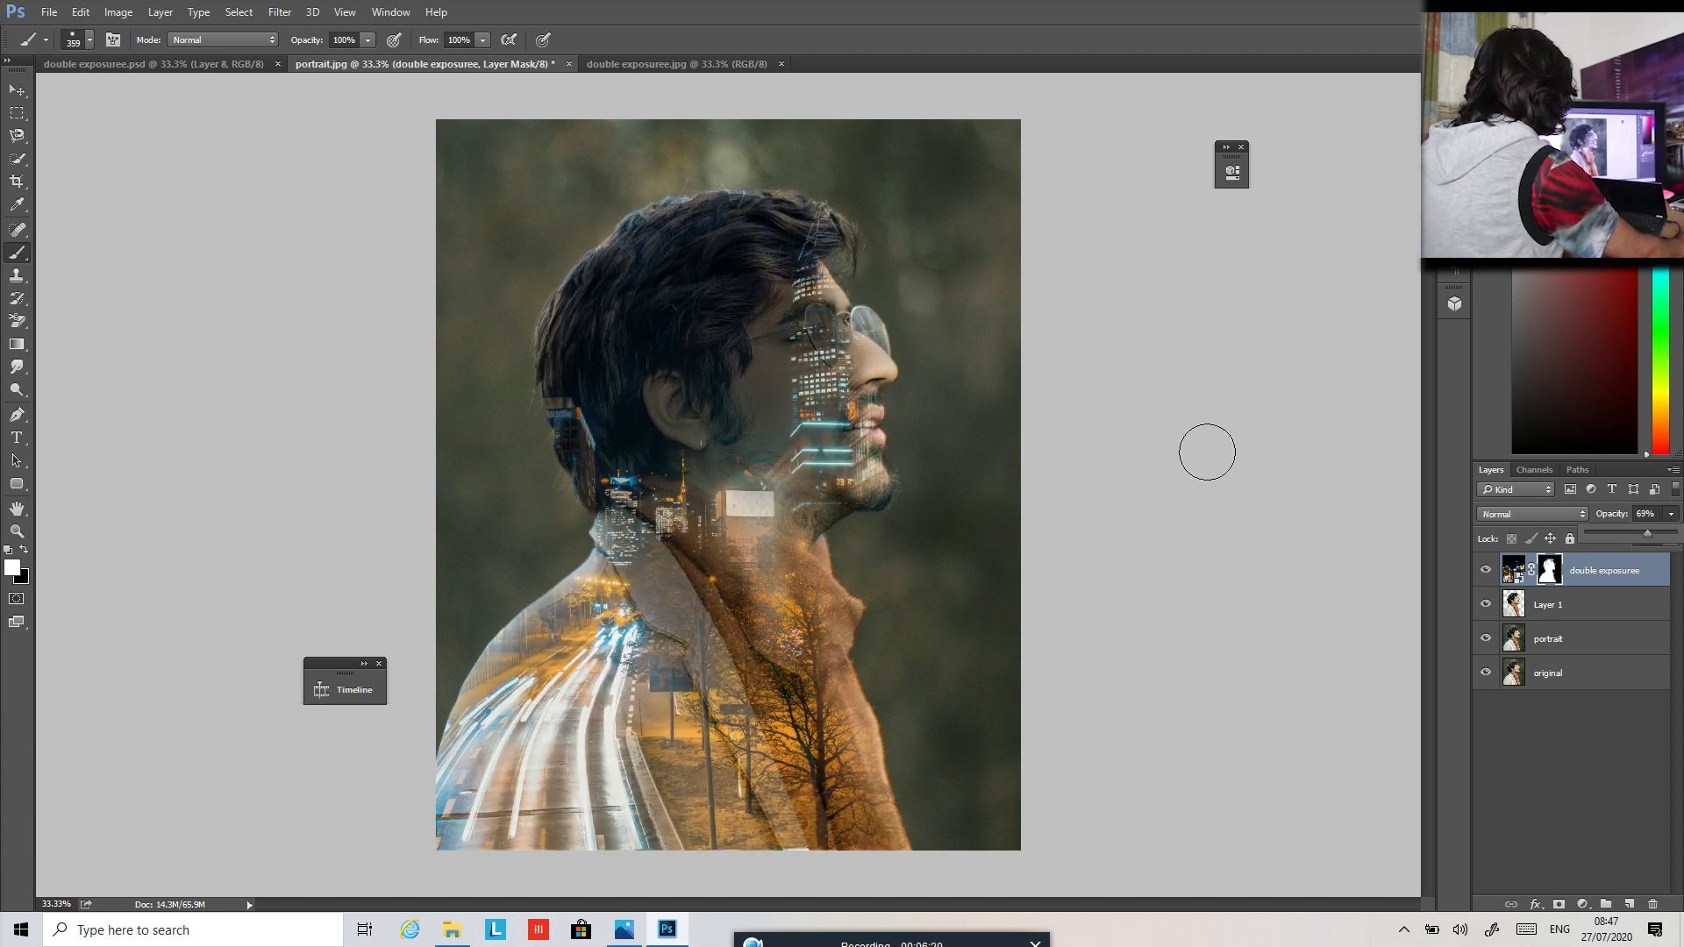
Paint white on the mask around the eye and forehead, and fade the city there again with black.
left_click(817, 301)
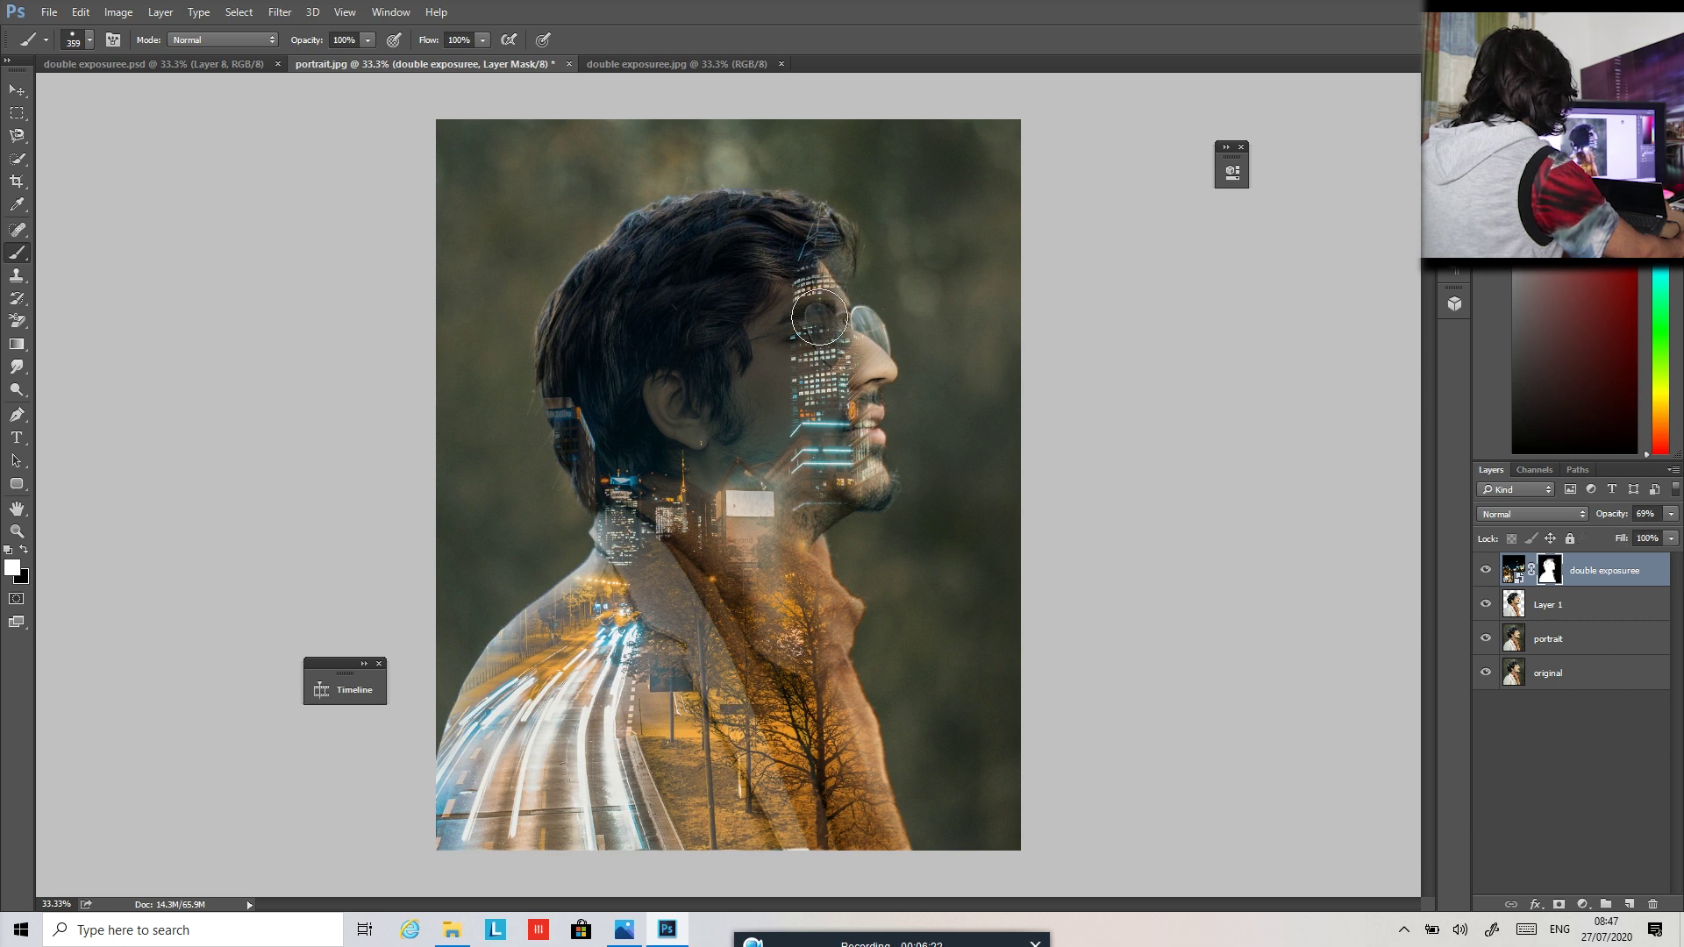
mouse_move(839, 357)
left_mouse_down()
mouse_move(843, 478)
mouse_move(821, 473)
mouse_move(788, 338)
mouse_move(754, 325)
mouse_move(738, 477)
mouse_move(702, 564)
mouse_move(770, 522)
mouse_move(783, 395)
mouse_move(823, 303)
mouse_move(783, 329)
left_mouse_up()
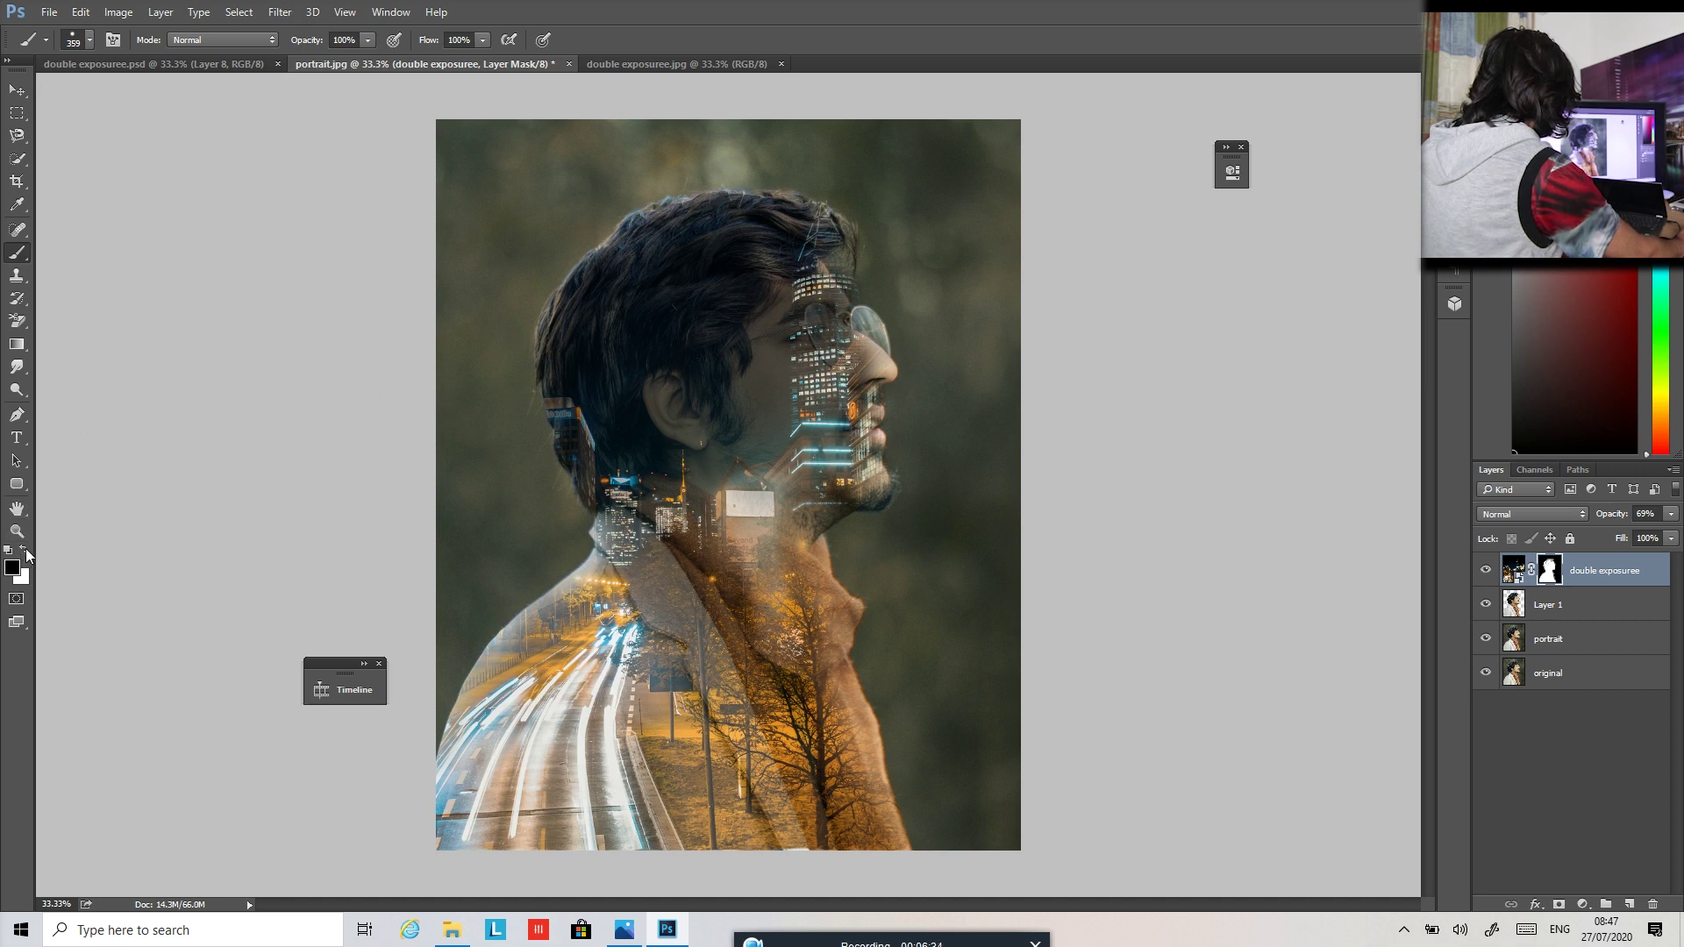
mouse_move(855, 241)
left_mouse_down()
mouse_move(865, 270)
mouse_move(837, 236)
mouse_move(865, 271)
mouse_move(845, 245)
mouse_move(892, 271)
left_mouse_up()
left_click_drag(807, 340, 809, 336)
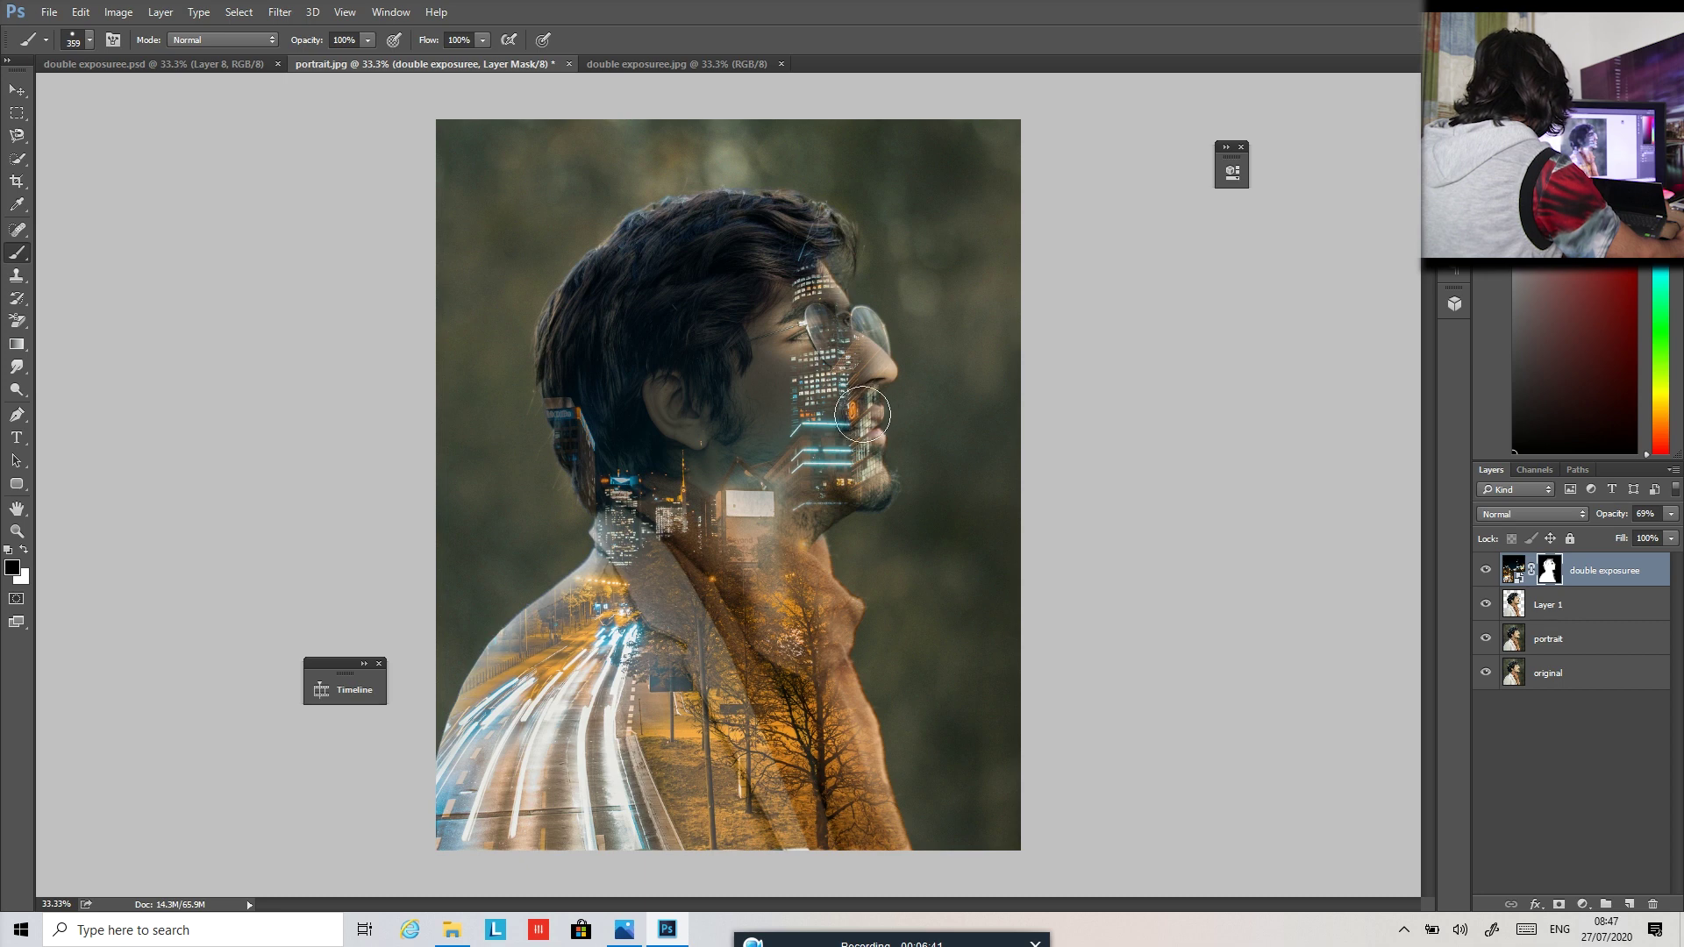
Paint white at 65% brush opacity over the eye and cheek on the mask, and check the blend by toggling the city layer's visibility.
left_click(25, 549)
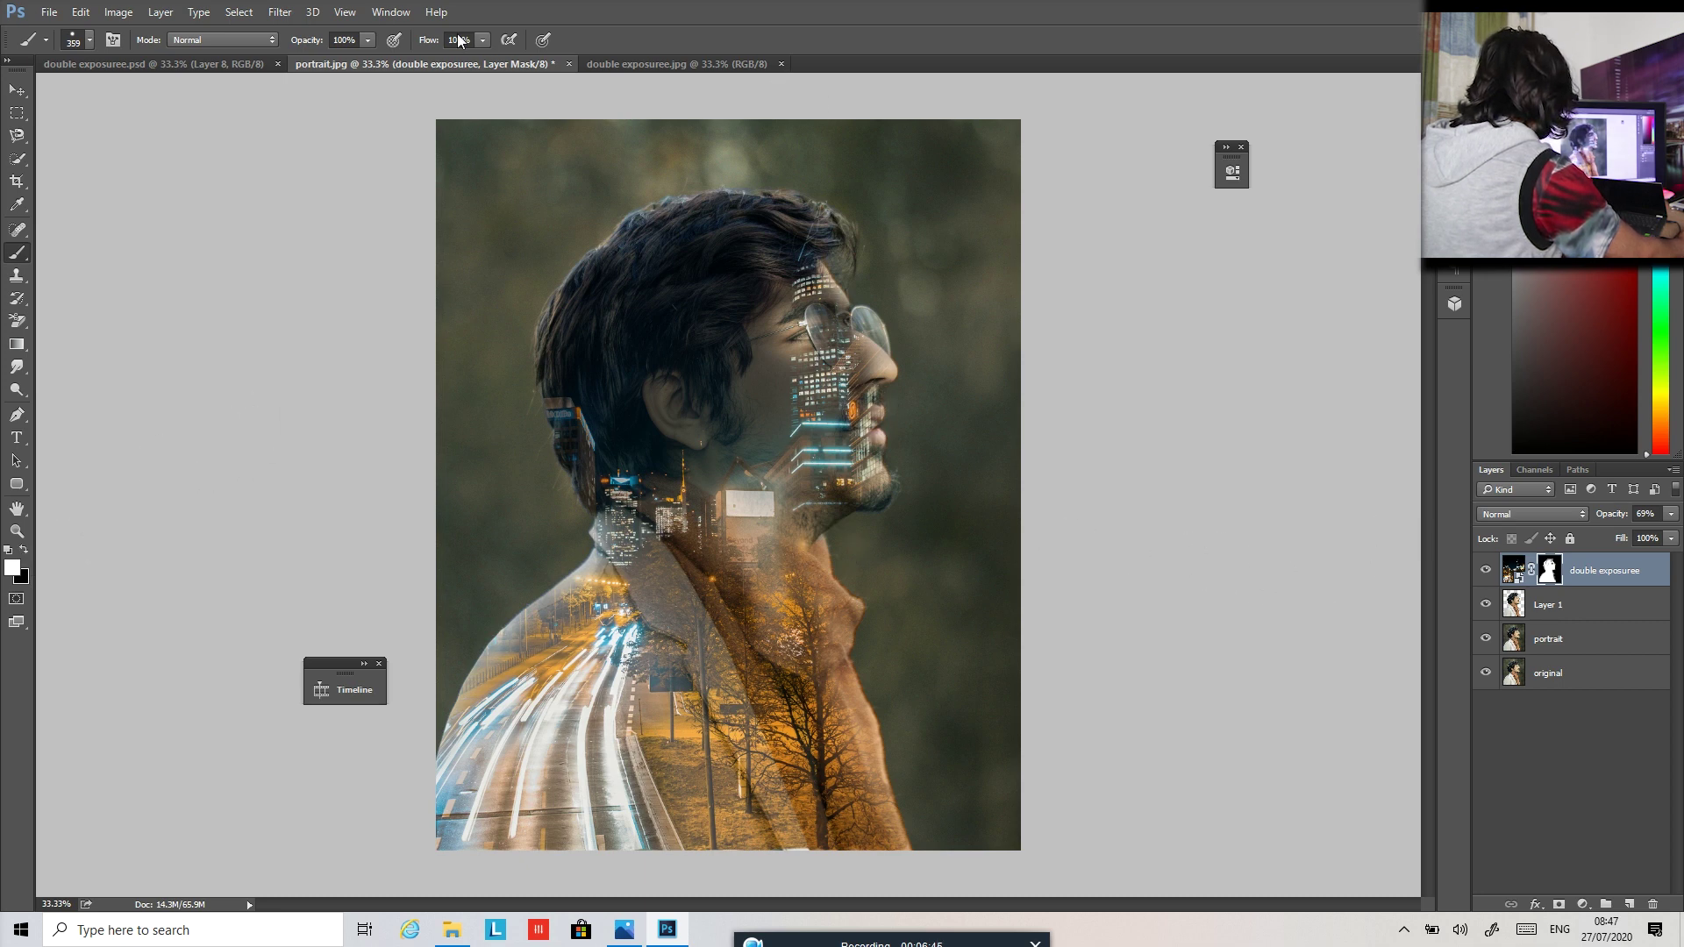
left_click(367, 41)
left_click(336, 60)
left_click(795, 344)
mouse_move(796, 344)
left_mouse_down()
mouse_move(805, 384)
mouse_move(797, 275)
mouse_move(824, 407)
mouse_move(792, 279)
mouse_move(802, 417)
mouse_move(785, 372)
mouse_move(745, 452)
mouse_move(753, 362)
left_mouse_up()
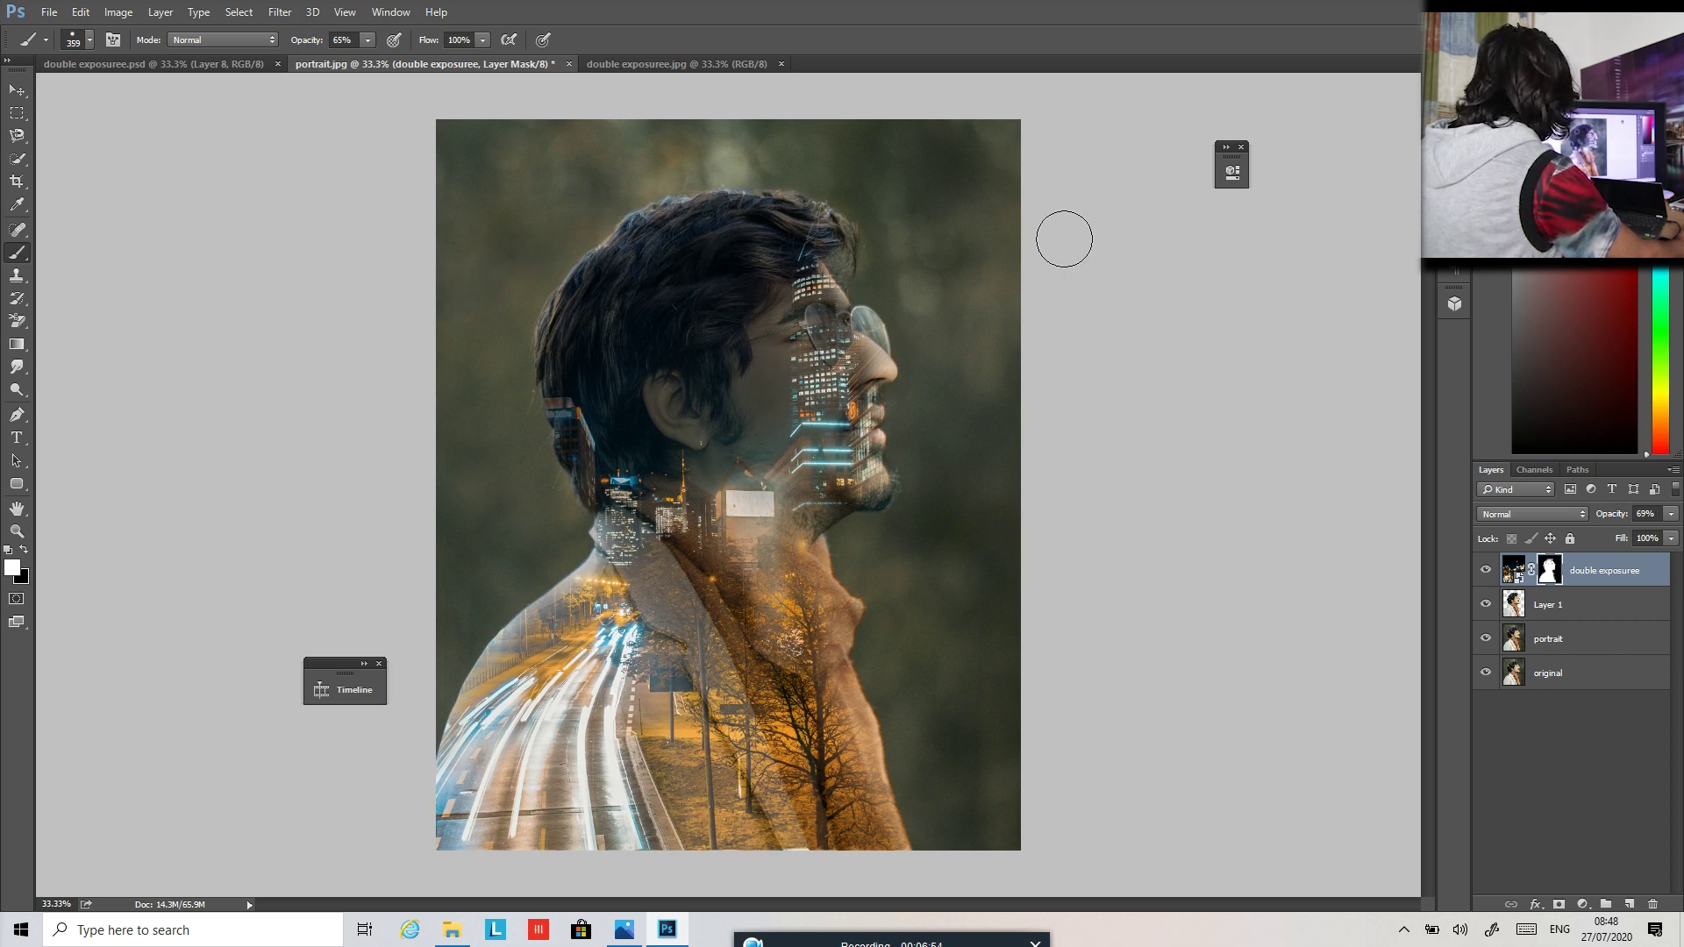
left_click(1486, 567)
left_click(1486, 568)
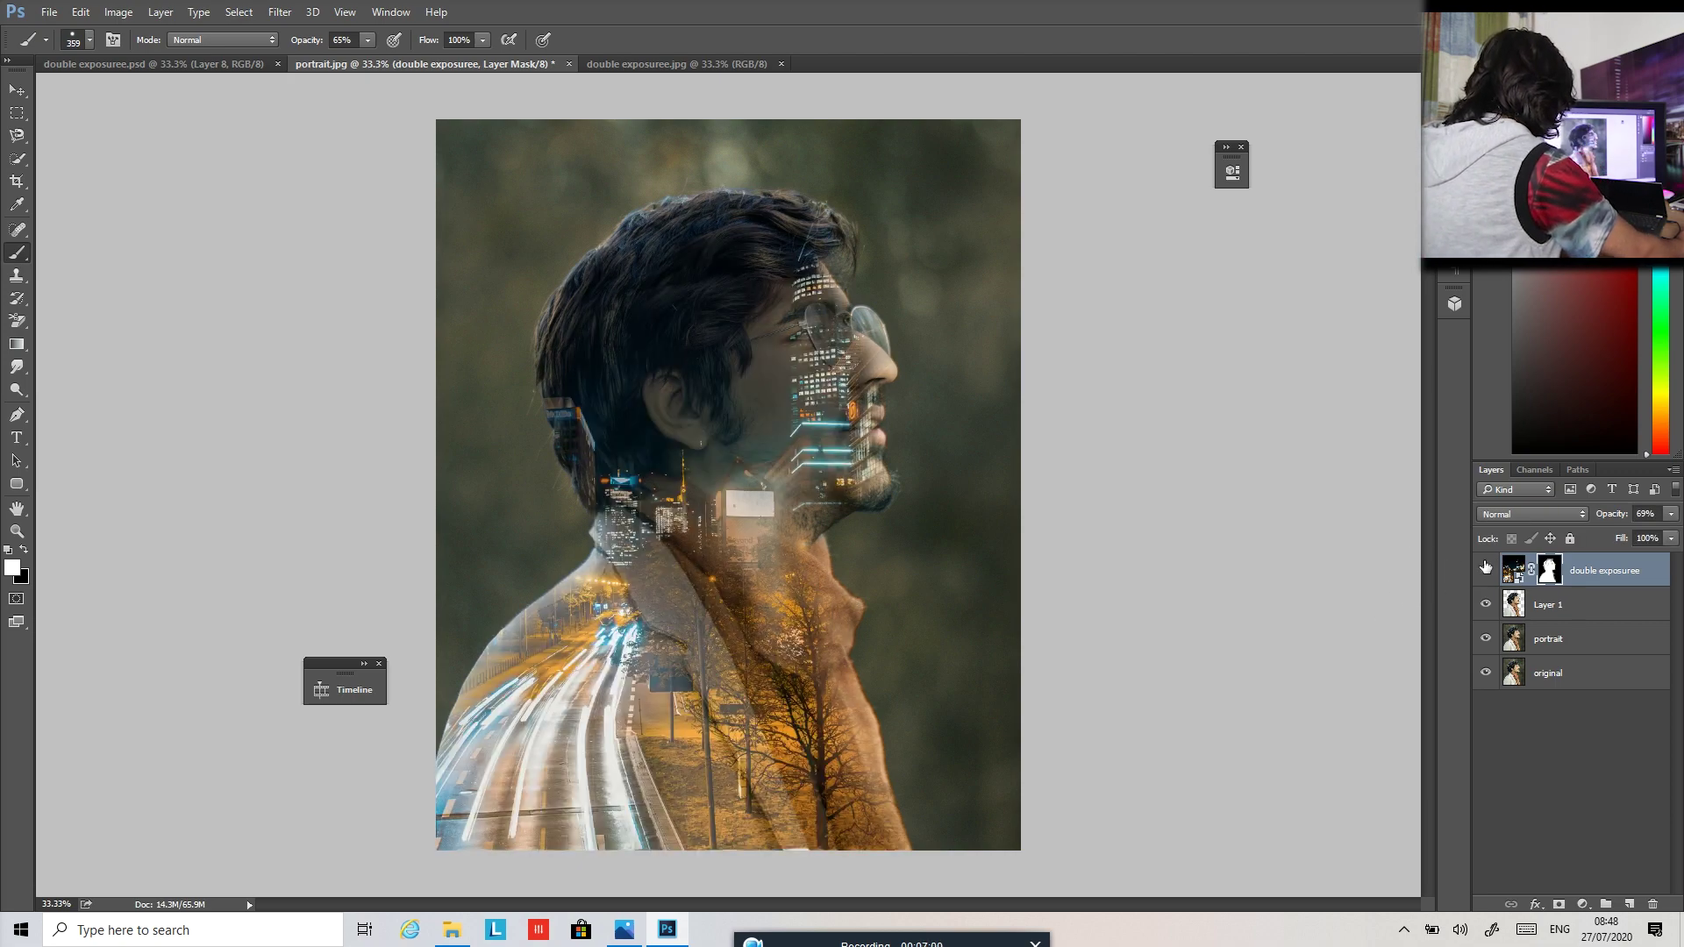
Add a Color Lookup adjustment layer directly above Layer 1 using the Moonlight.3DL 3D LUT.
left_click(1584, 609)
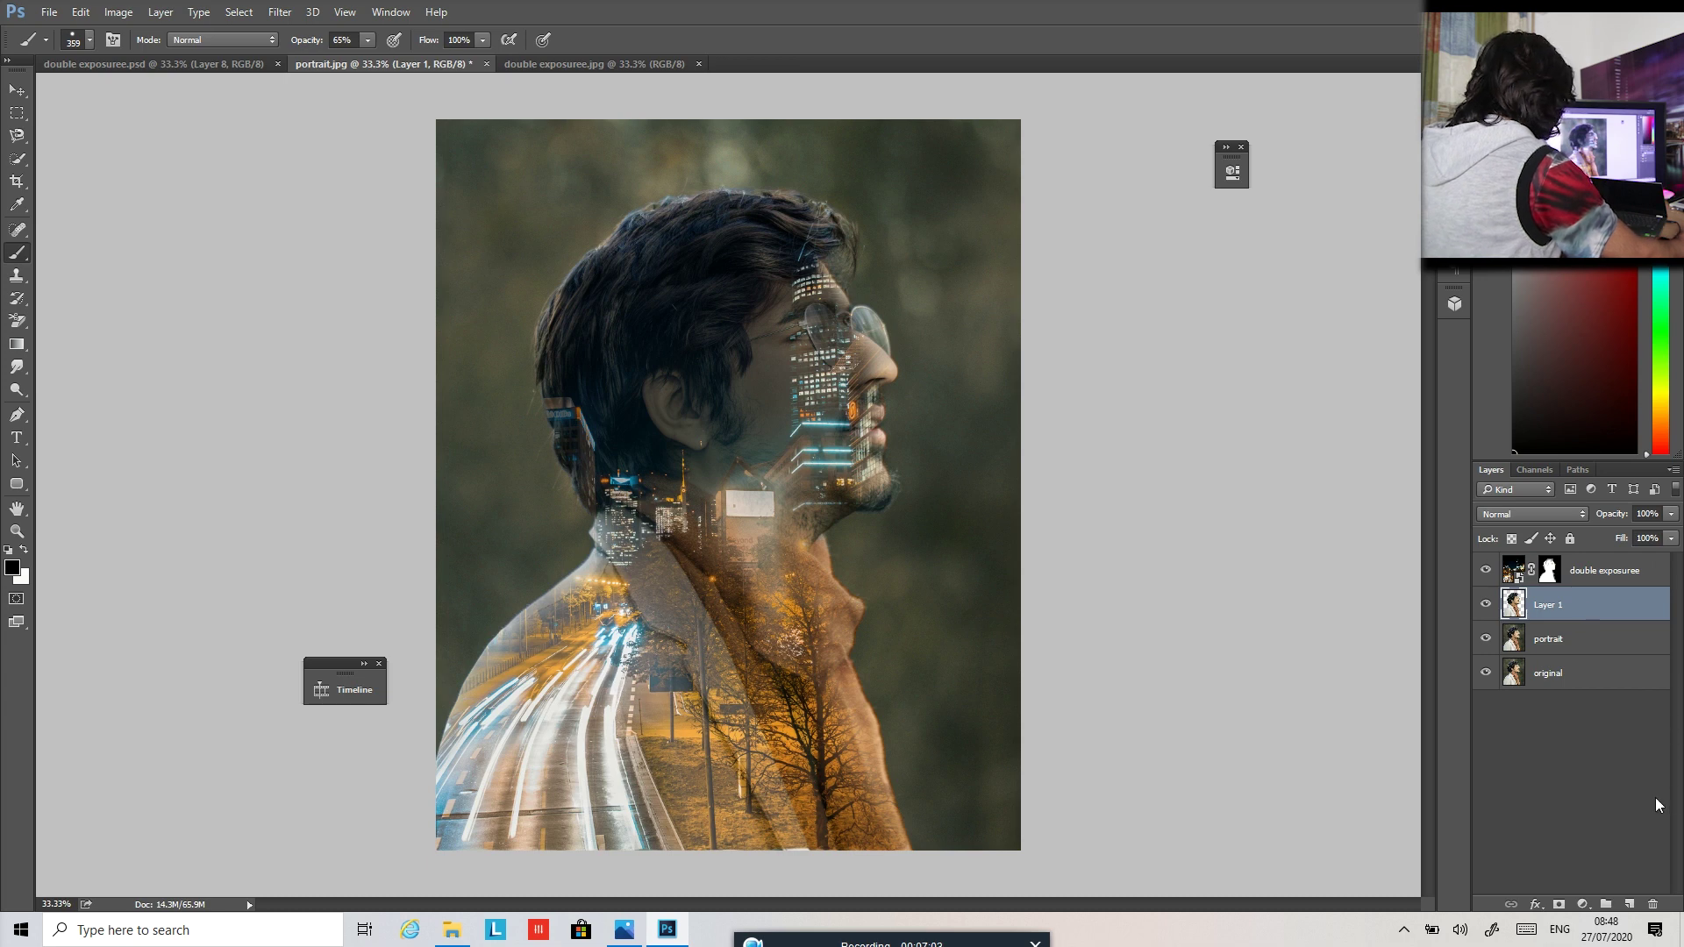
left_click(1584, 904)
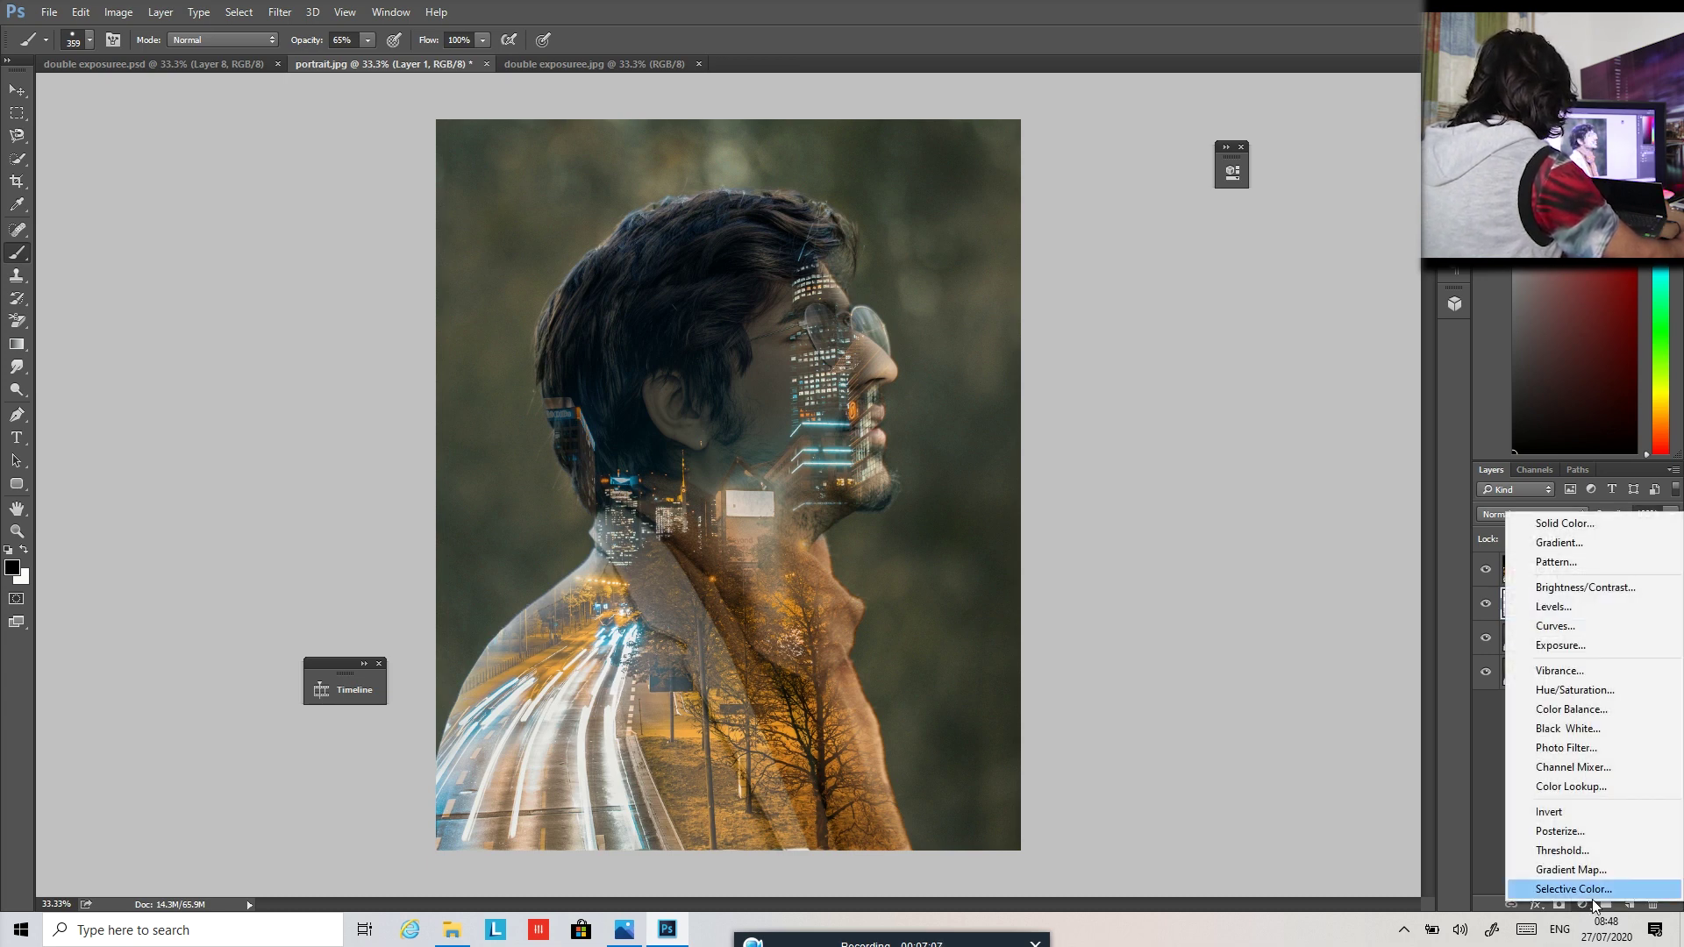
left_click(1596, 785)
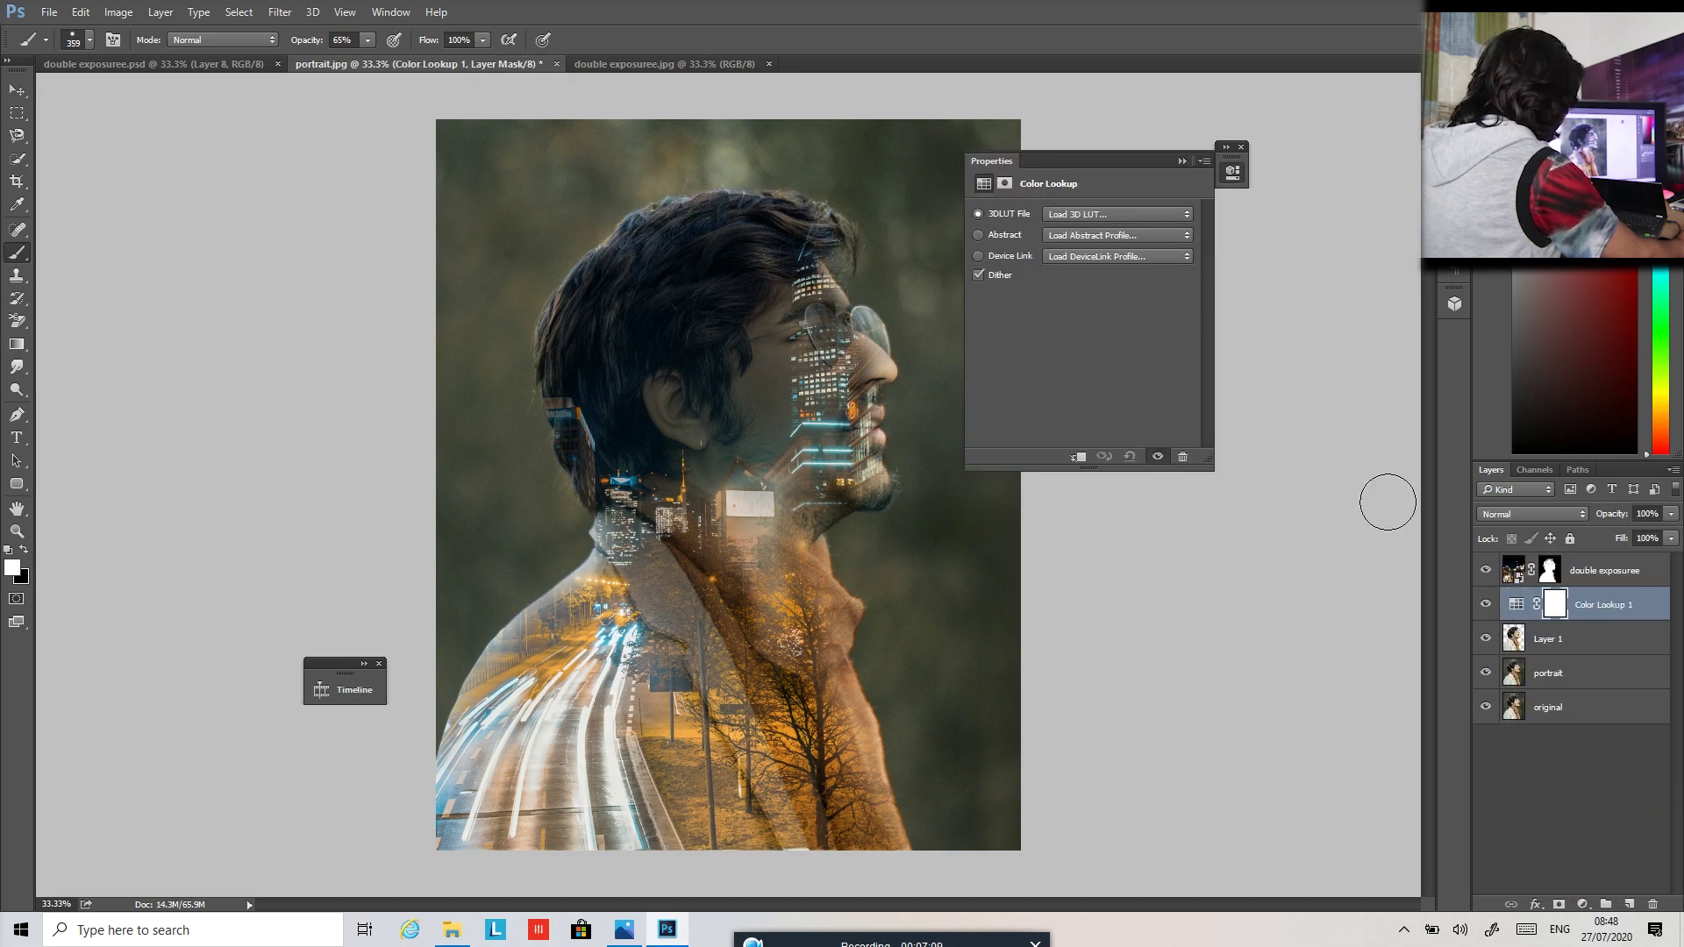
left_click(1144, 213)
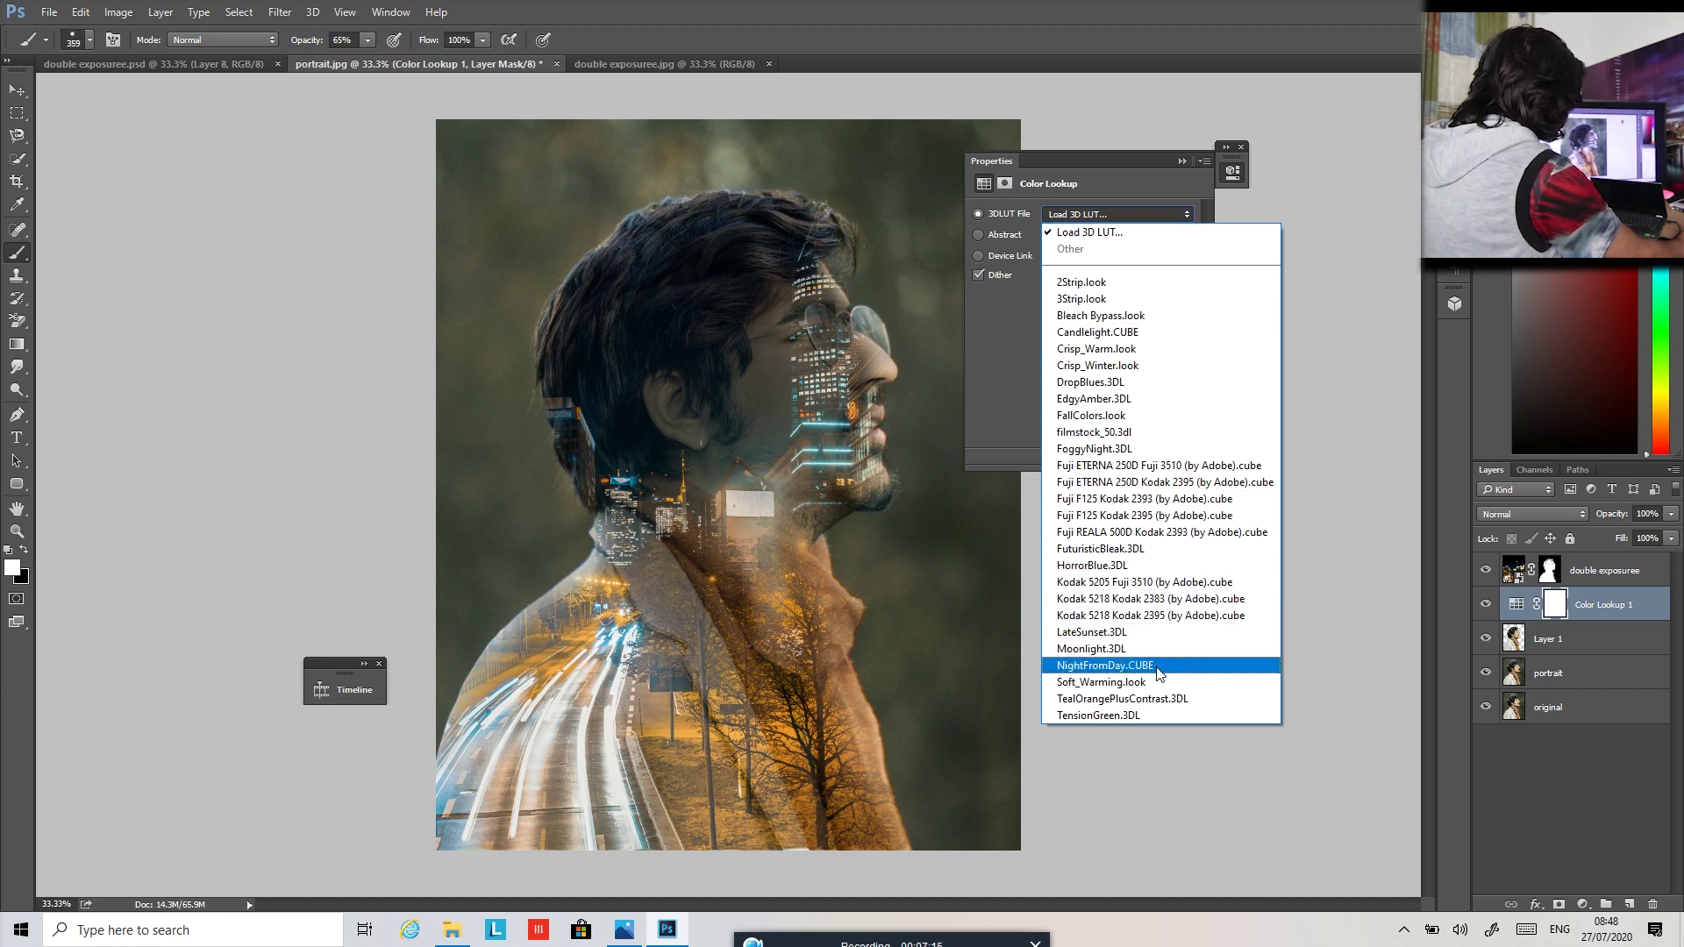
left_click(1097, 649)
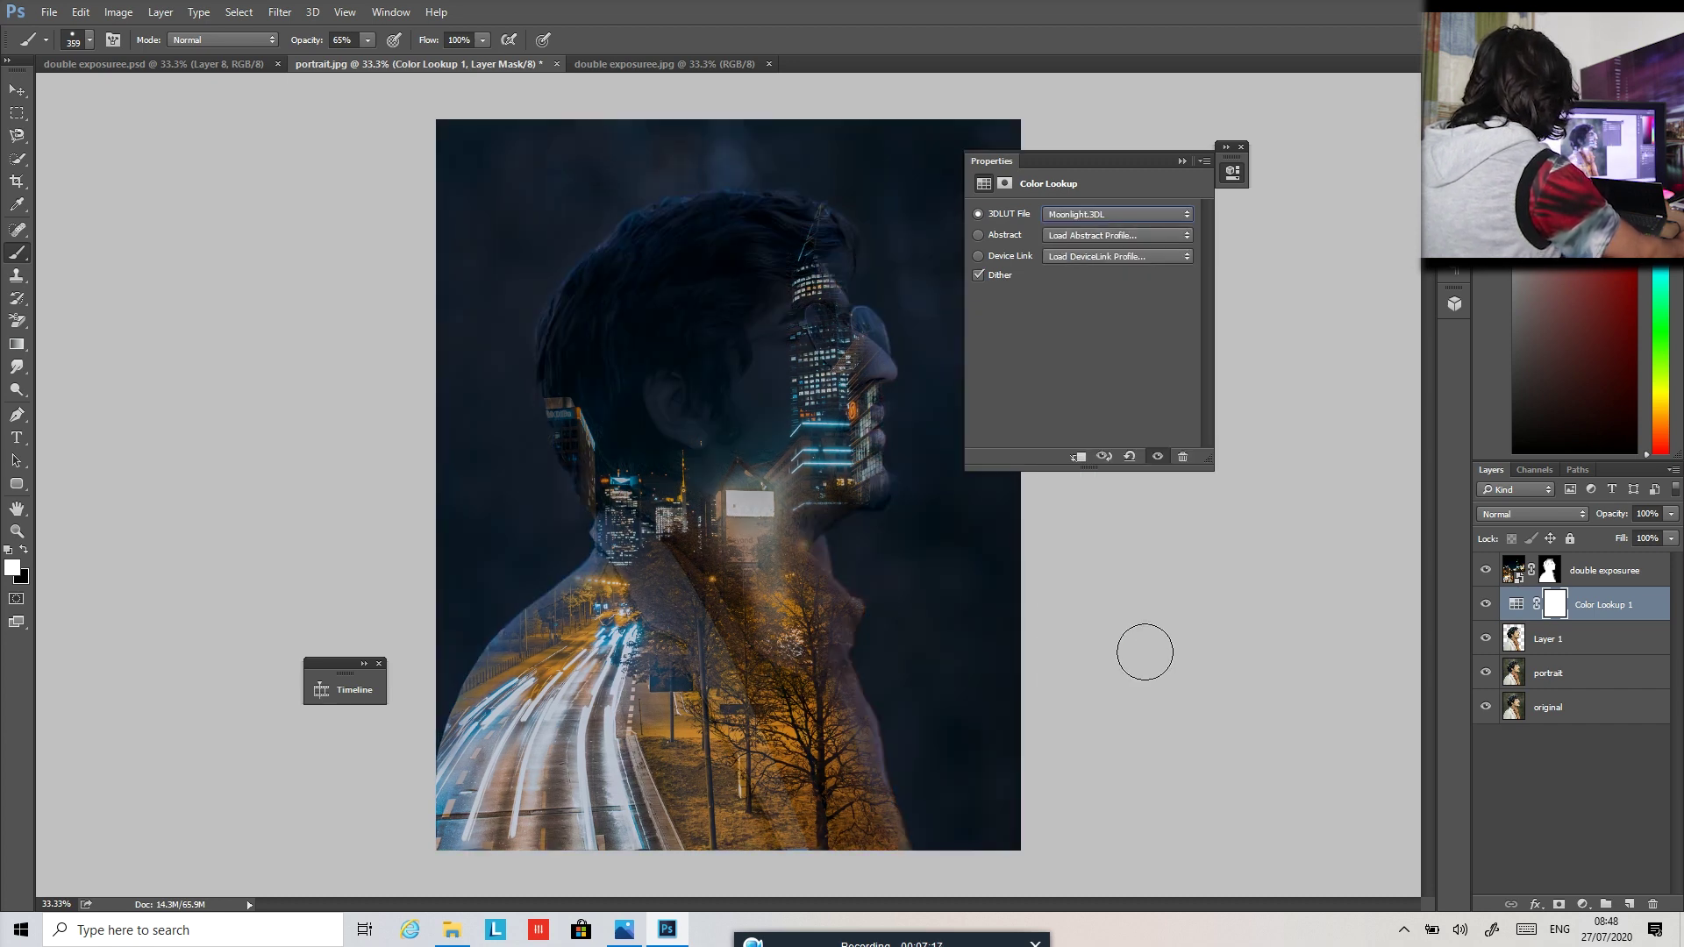
Try the Color Lookup layer above the double exposuree layer at 41% opacity, and move it back beneath.
left_click(1182, 162)
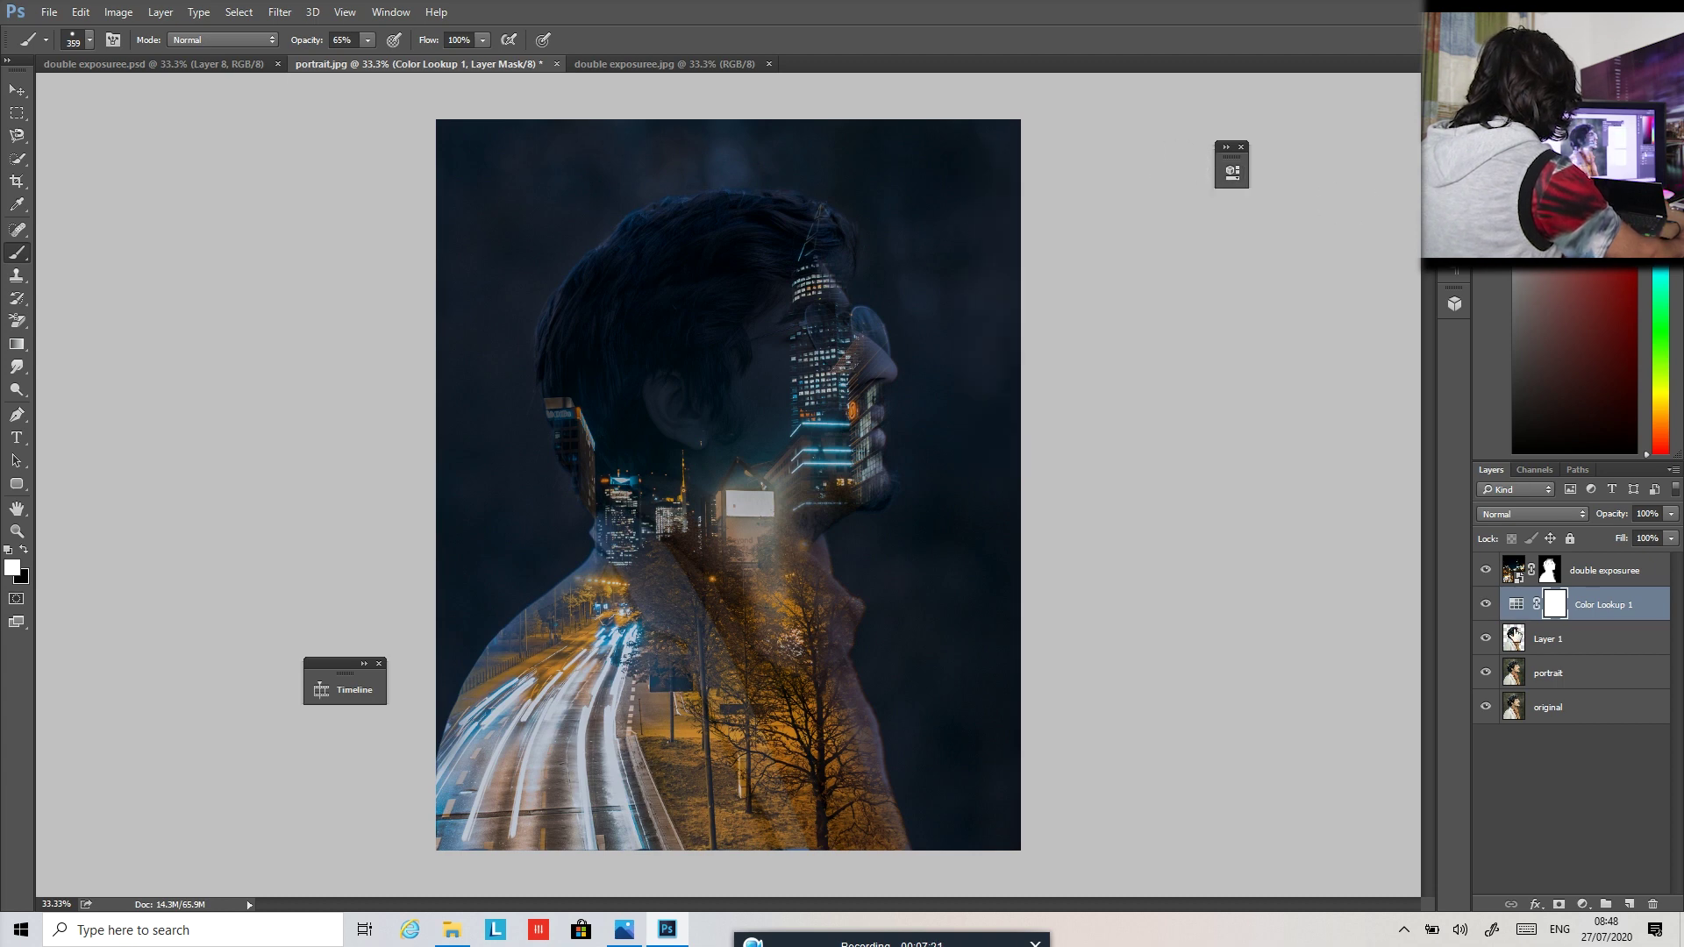
left_click_drag(1517, 619, 1500, 559)
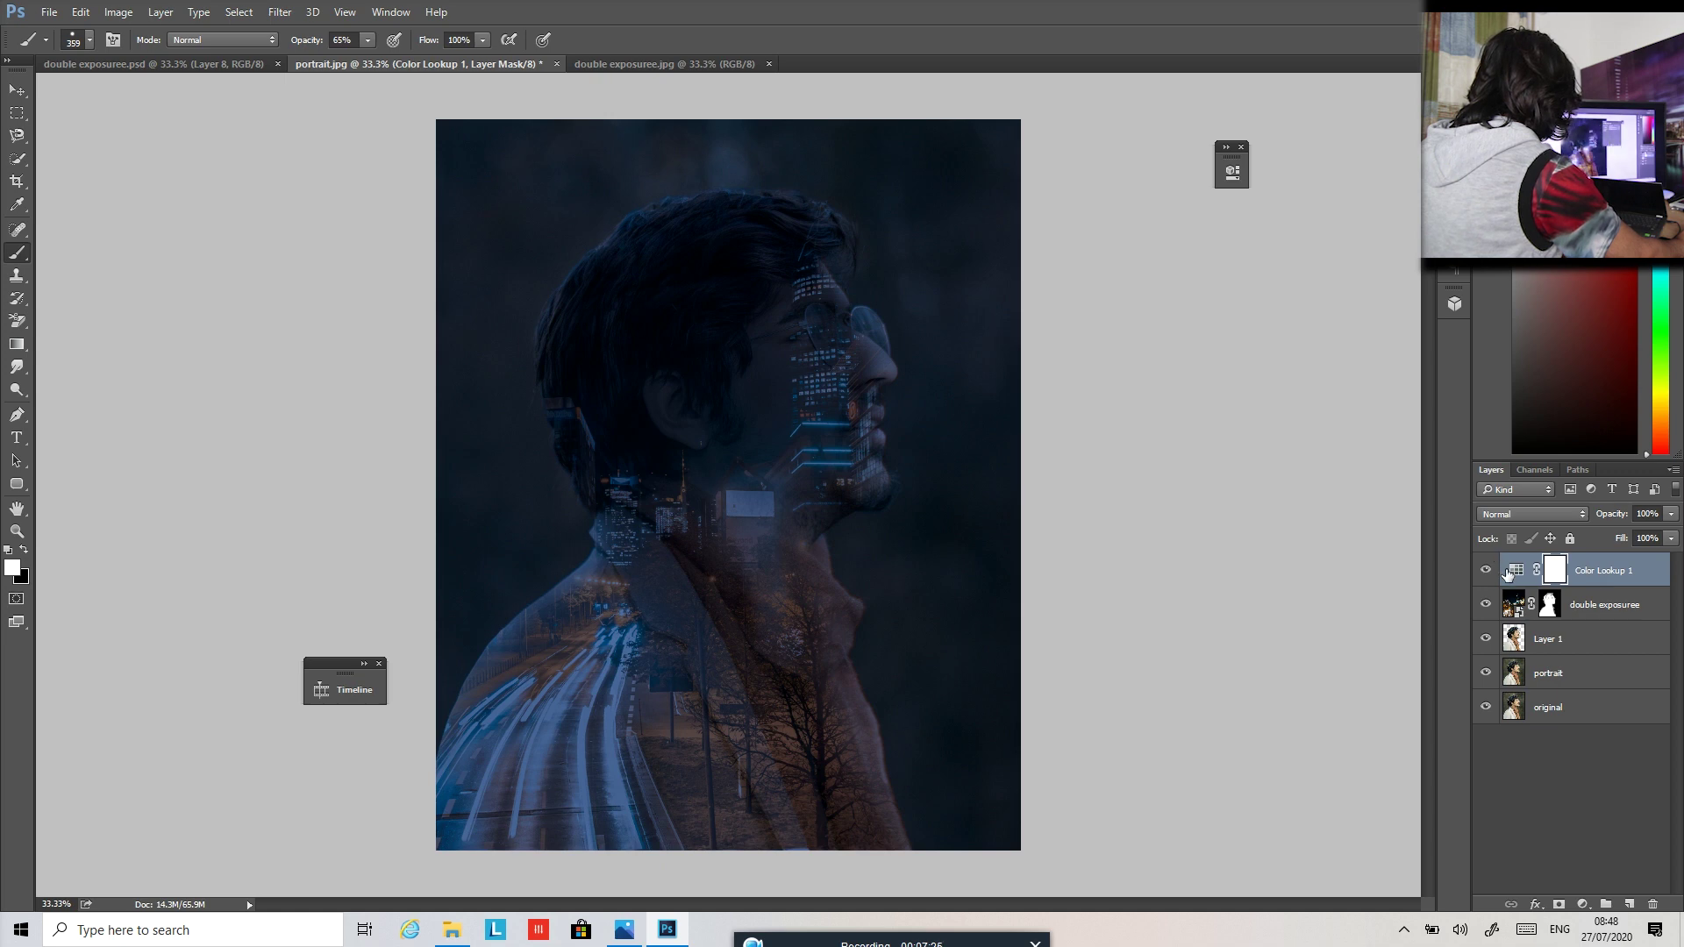
left_click(1671, 516)
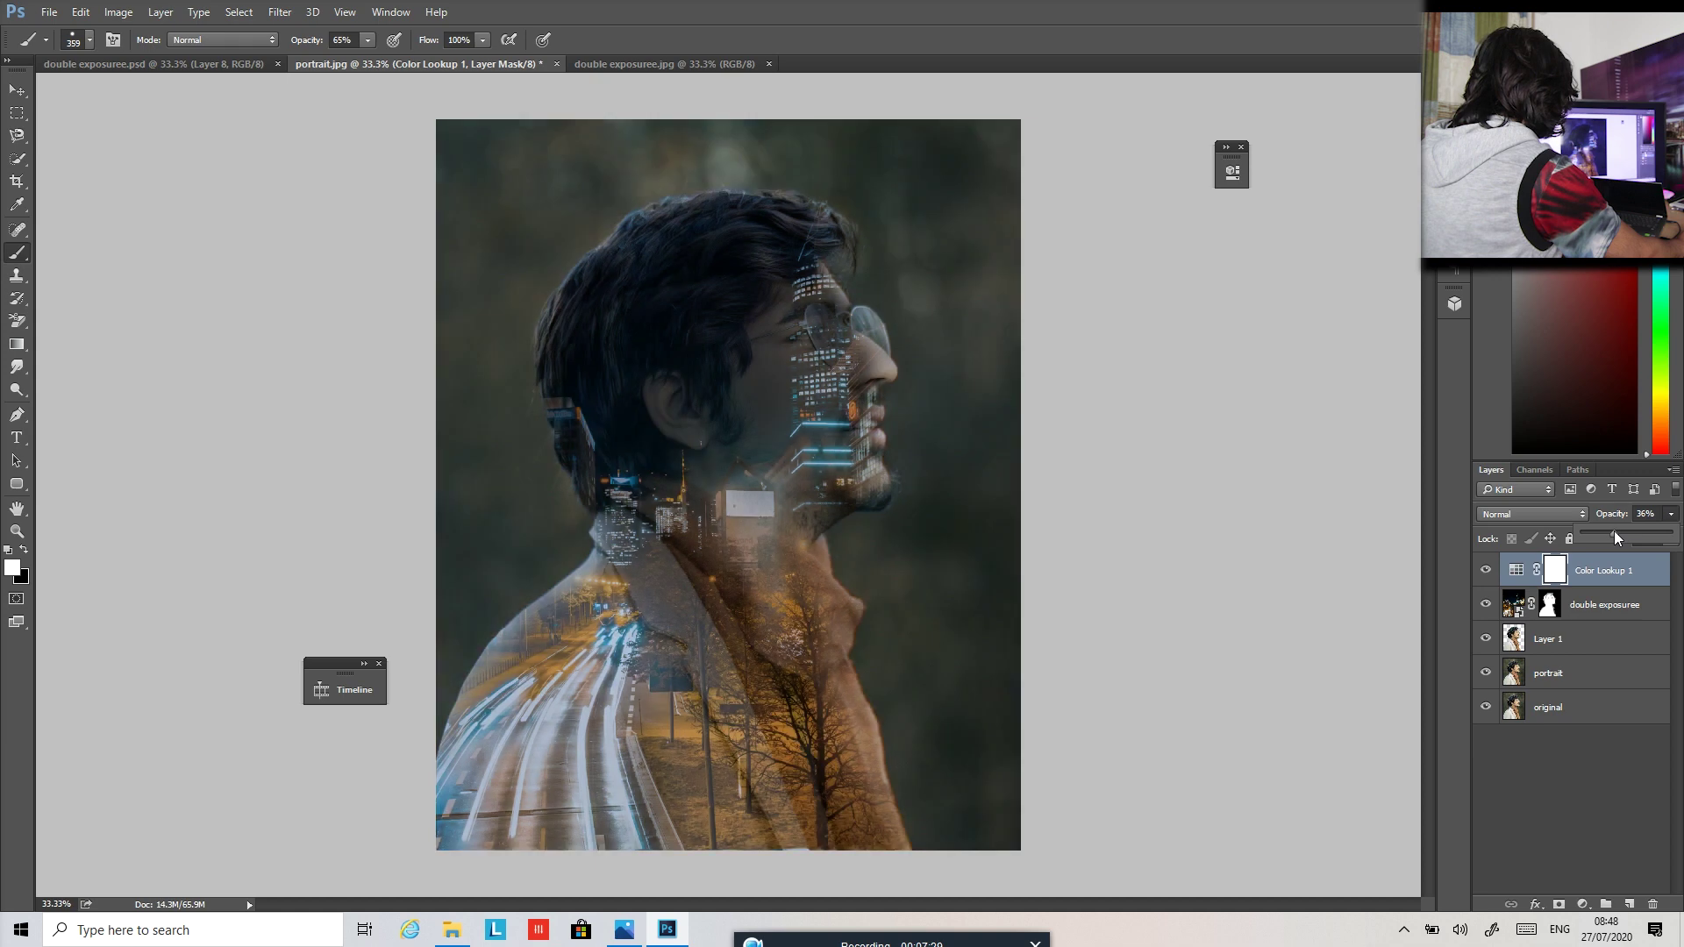
left_click_drag(1591, 534, 1619, 534)
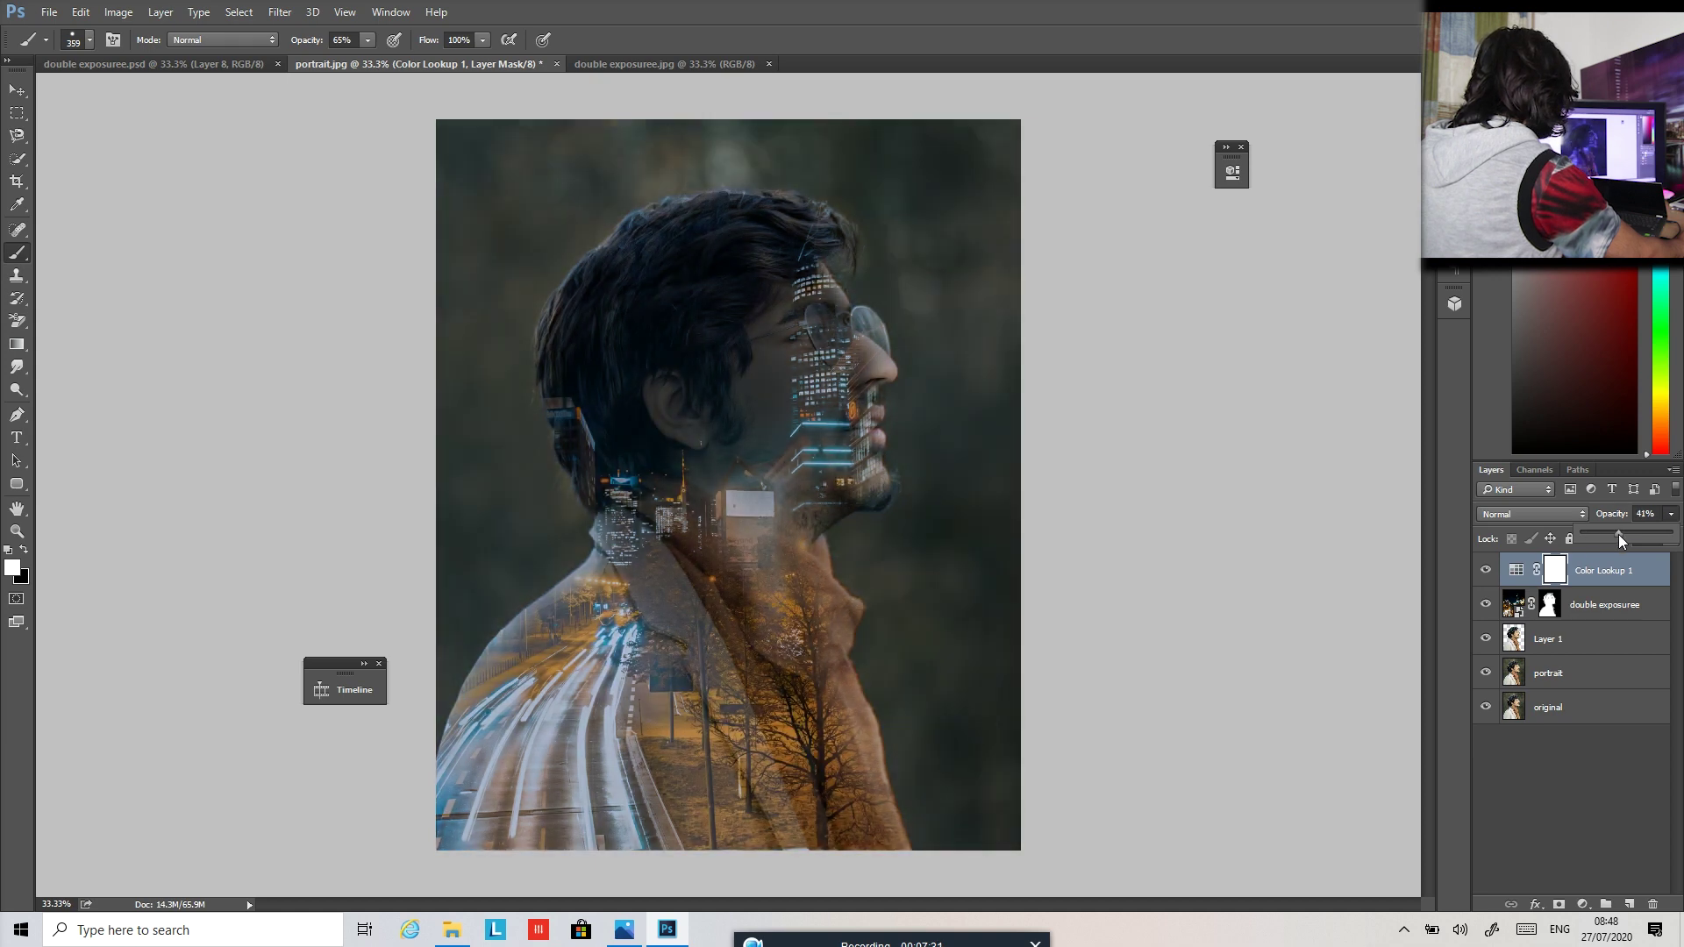
mouse_move(1516, 572)
left_mouse_down()
mouse_move(1515, 643)
mouse_move(1514, 602)
left_mouse_up()
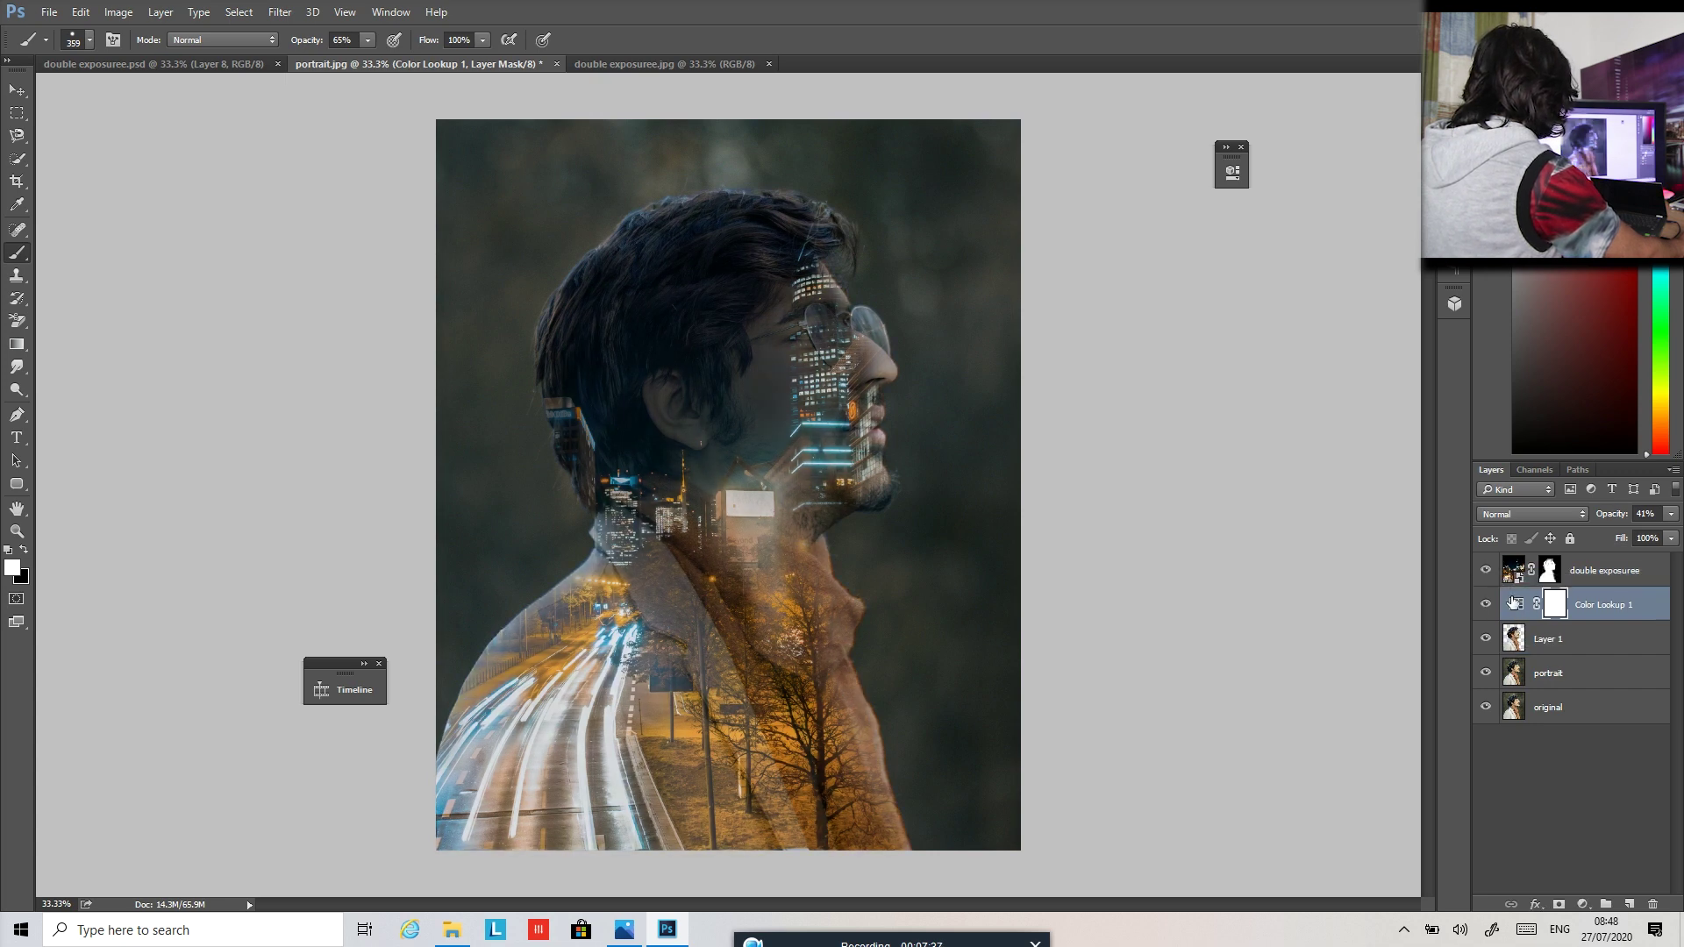
Set the Color Lookup layer's opacity to 64%.
left_click(1674, 515)
left_click_drag(1648, 537, 1674, 539)
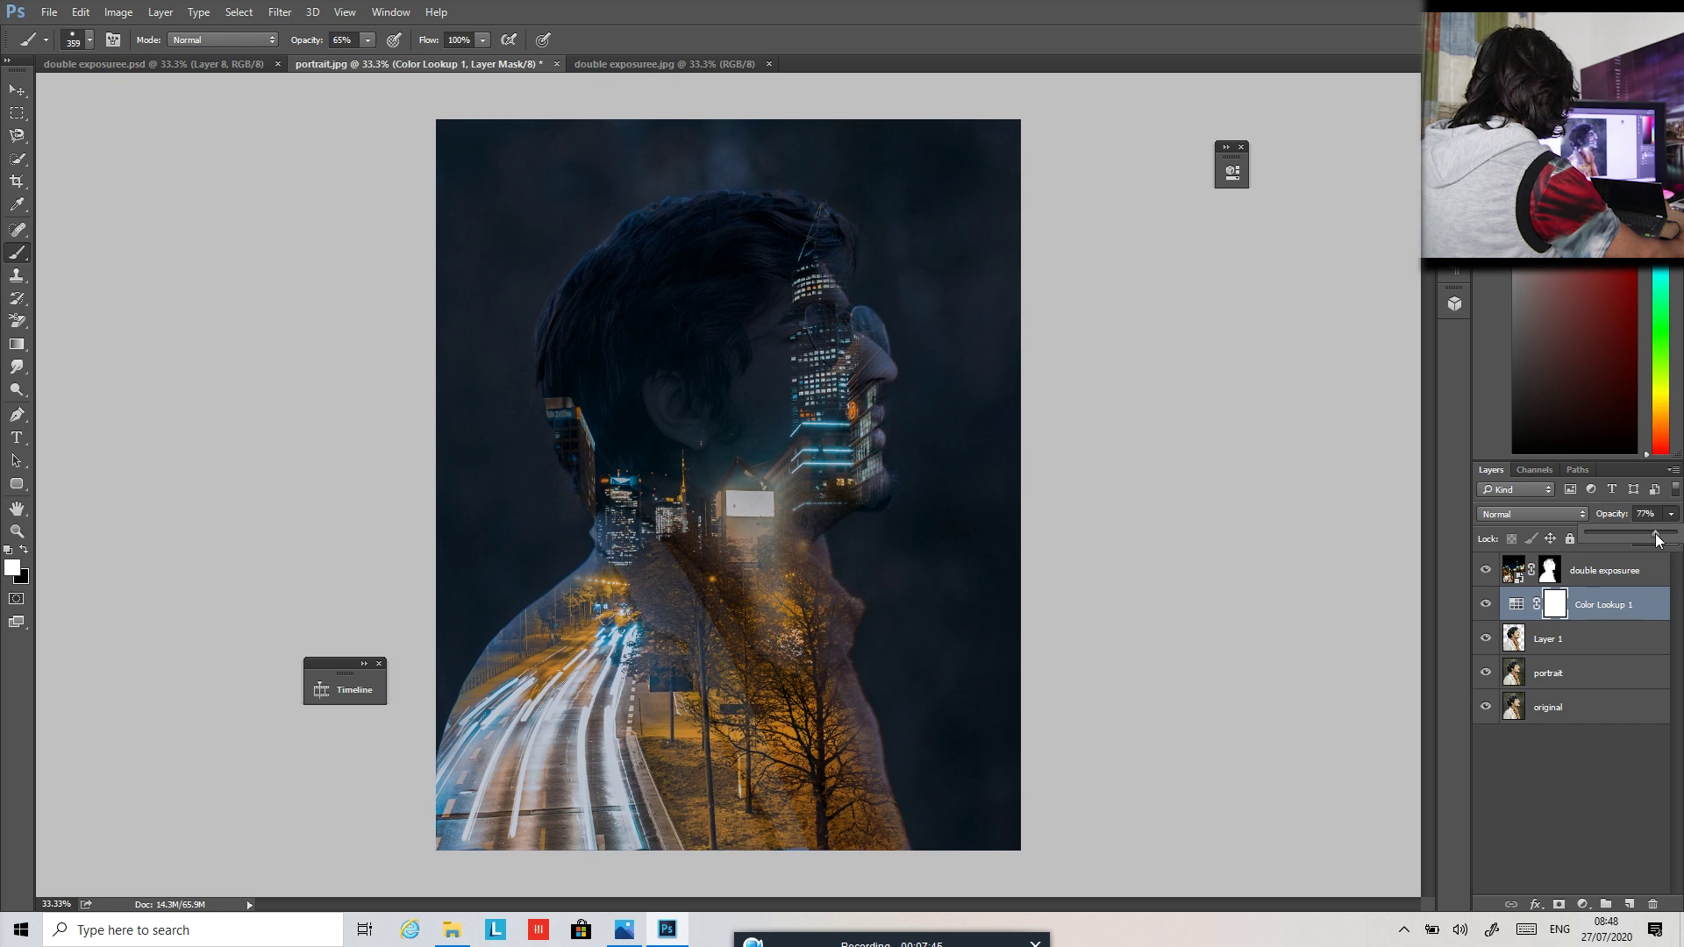
left_click_drag(1641, 537, 1644, 539)
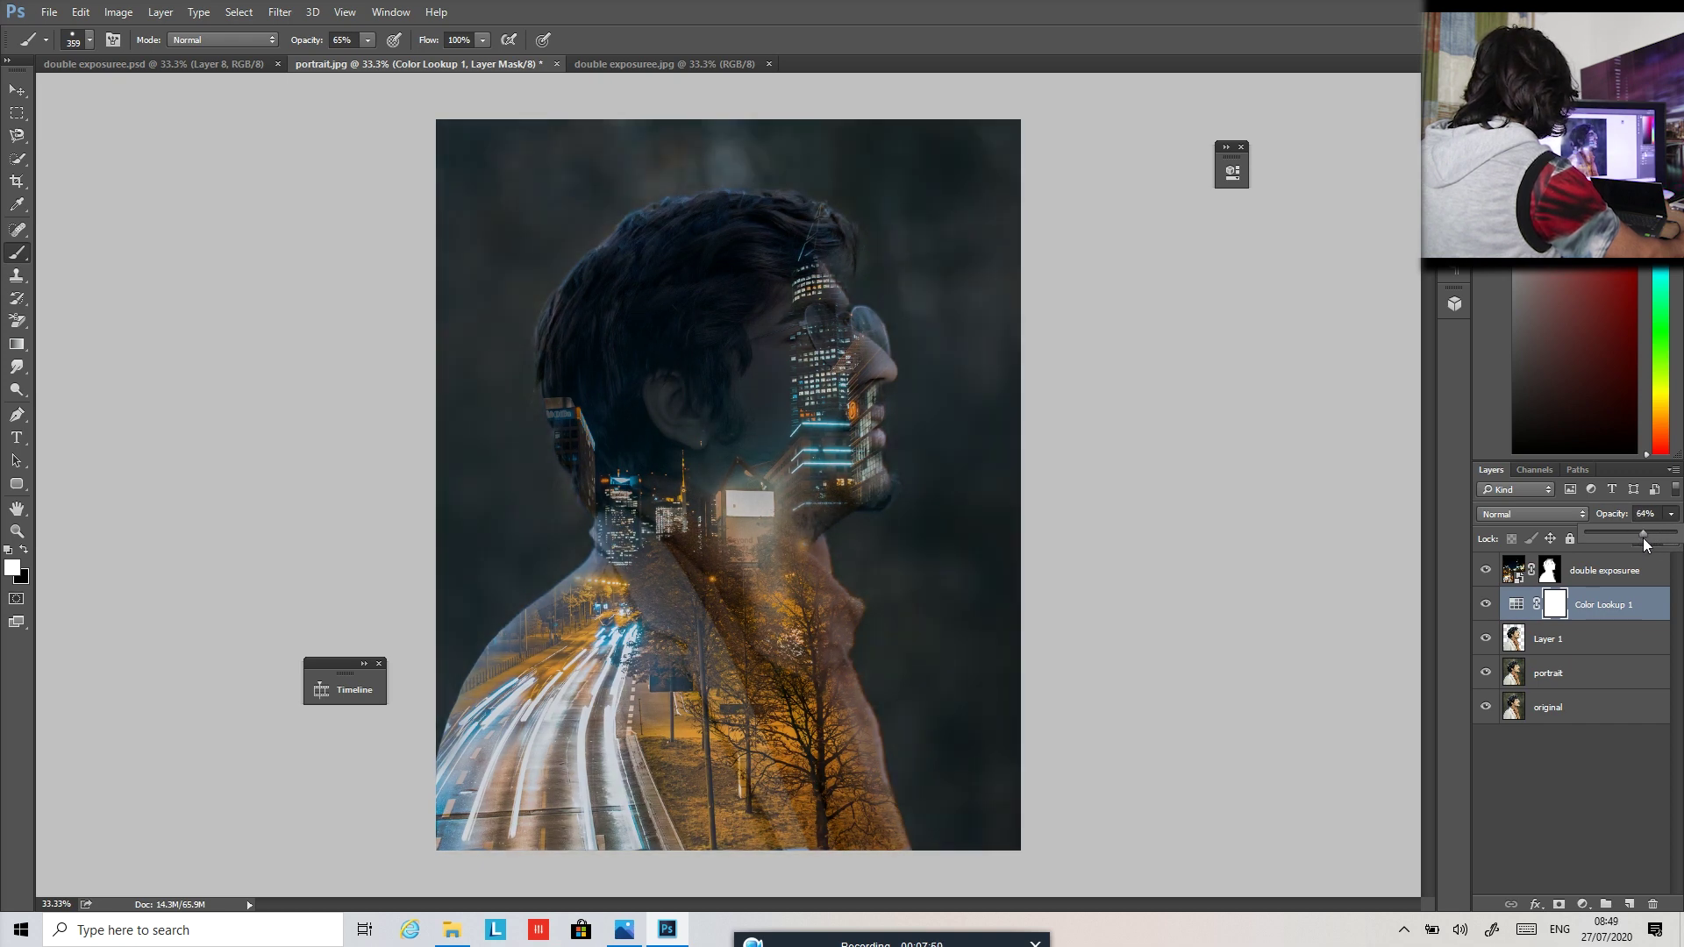
Add a Solid Color fill layer in blue 0b71fc above the Color Lookup layer and set its blending mode to Exclusion.
left_click(1582, 904)
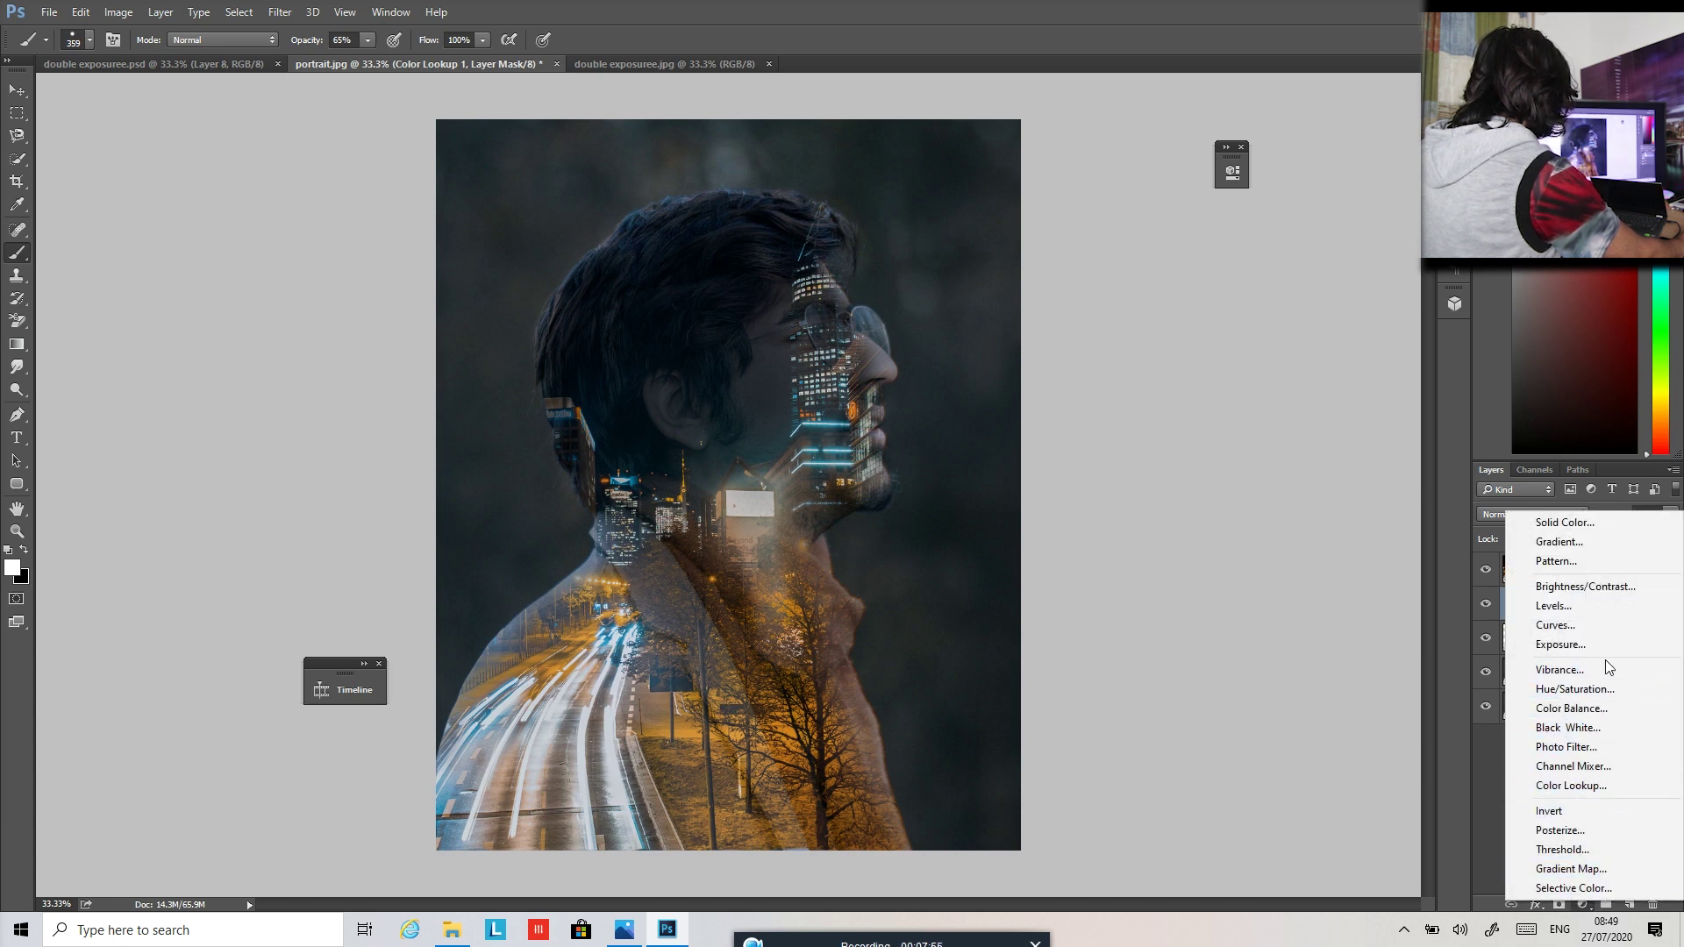
left_click(1589, 526)
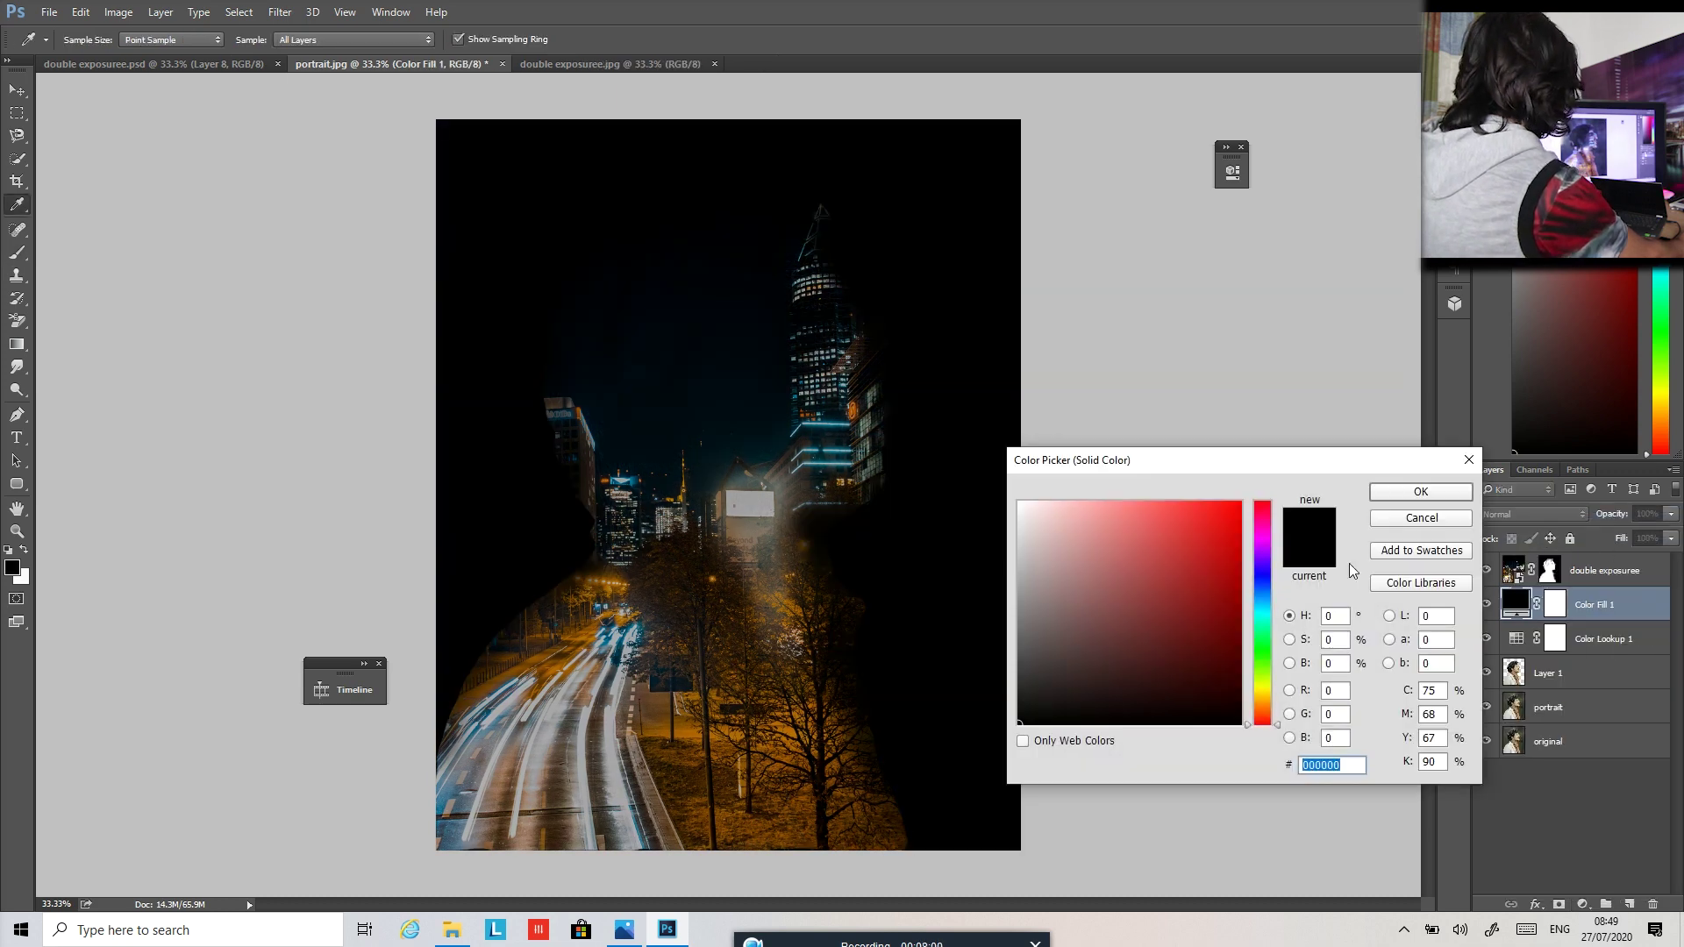
left_click(1263, 592)
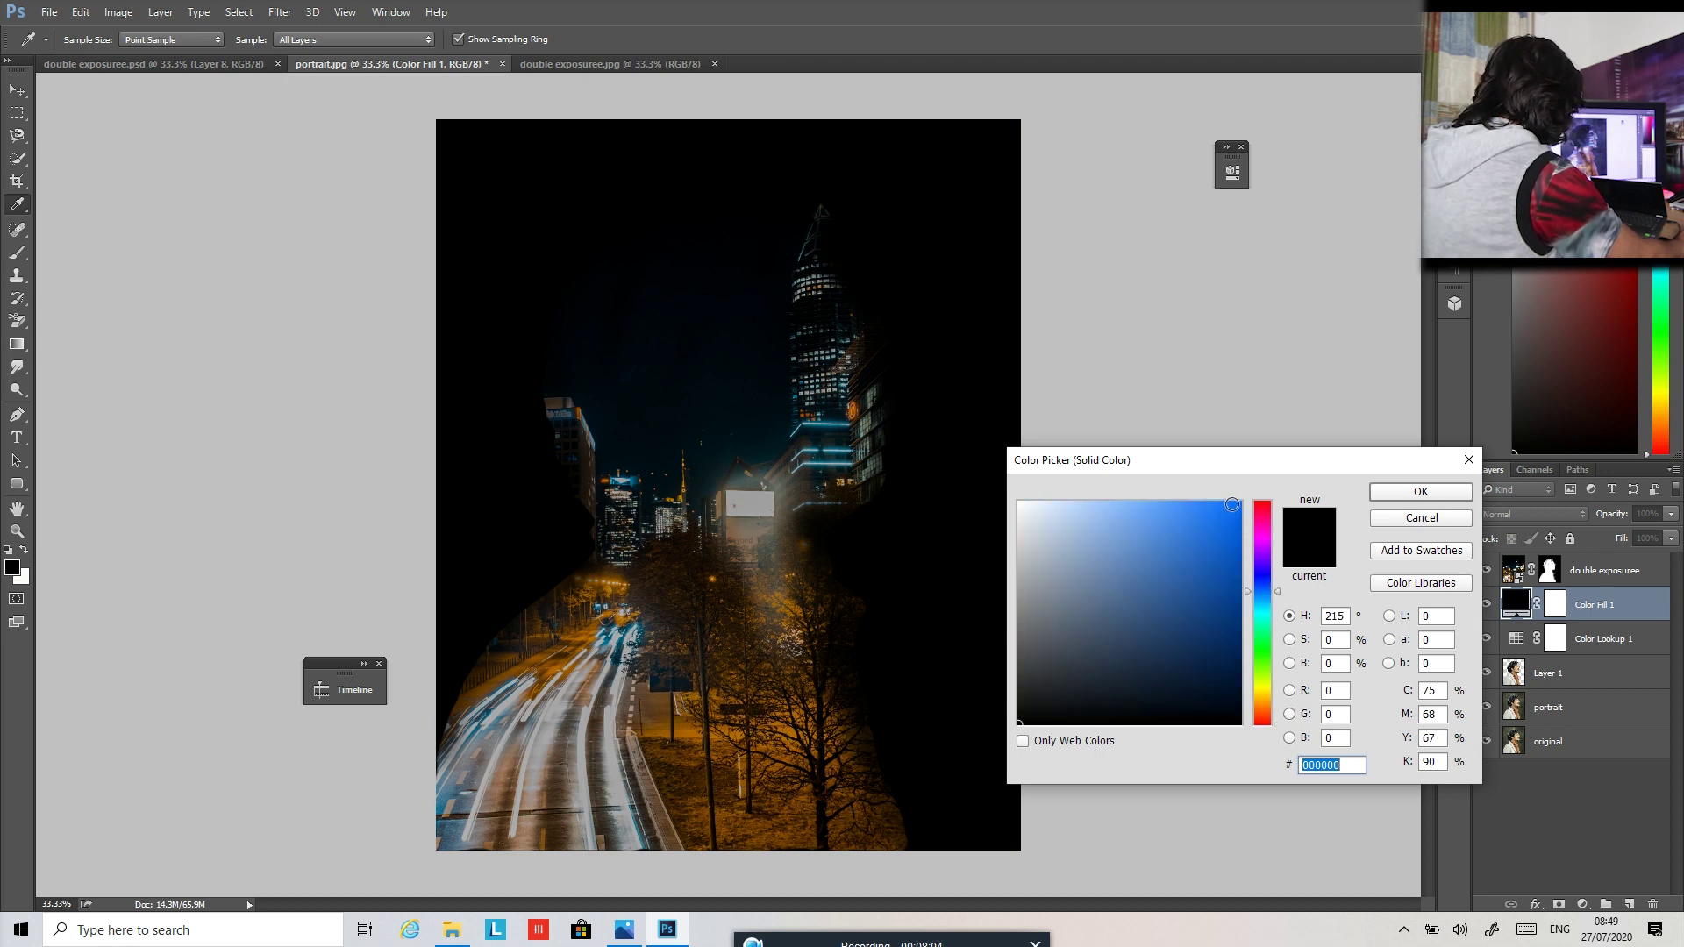
left_click(1232, 505)
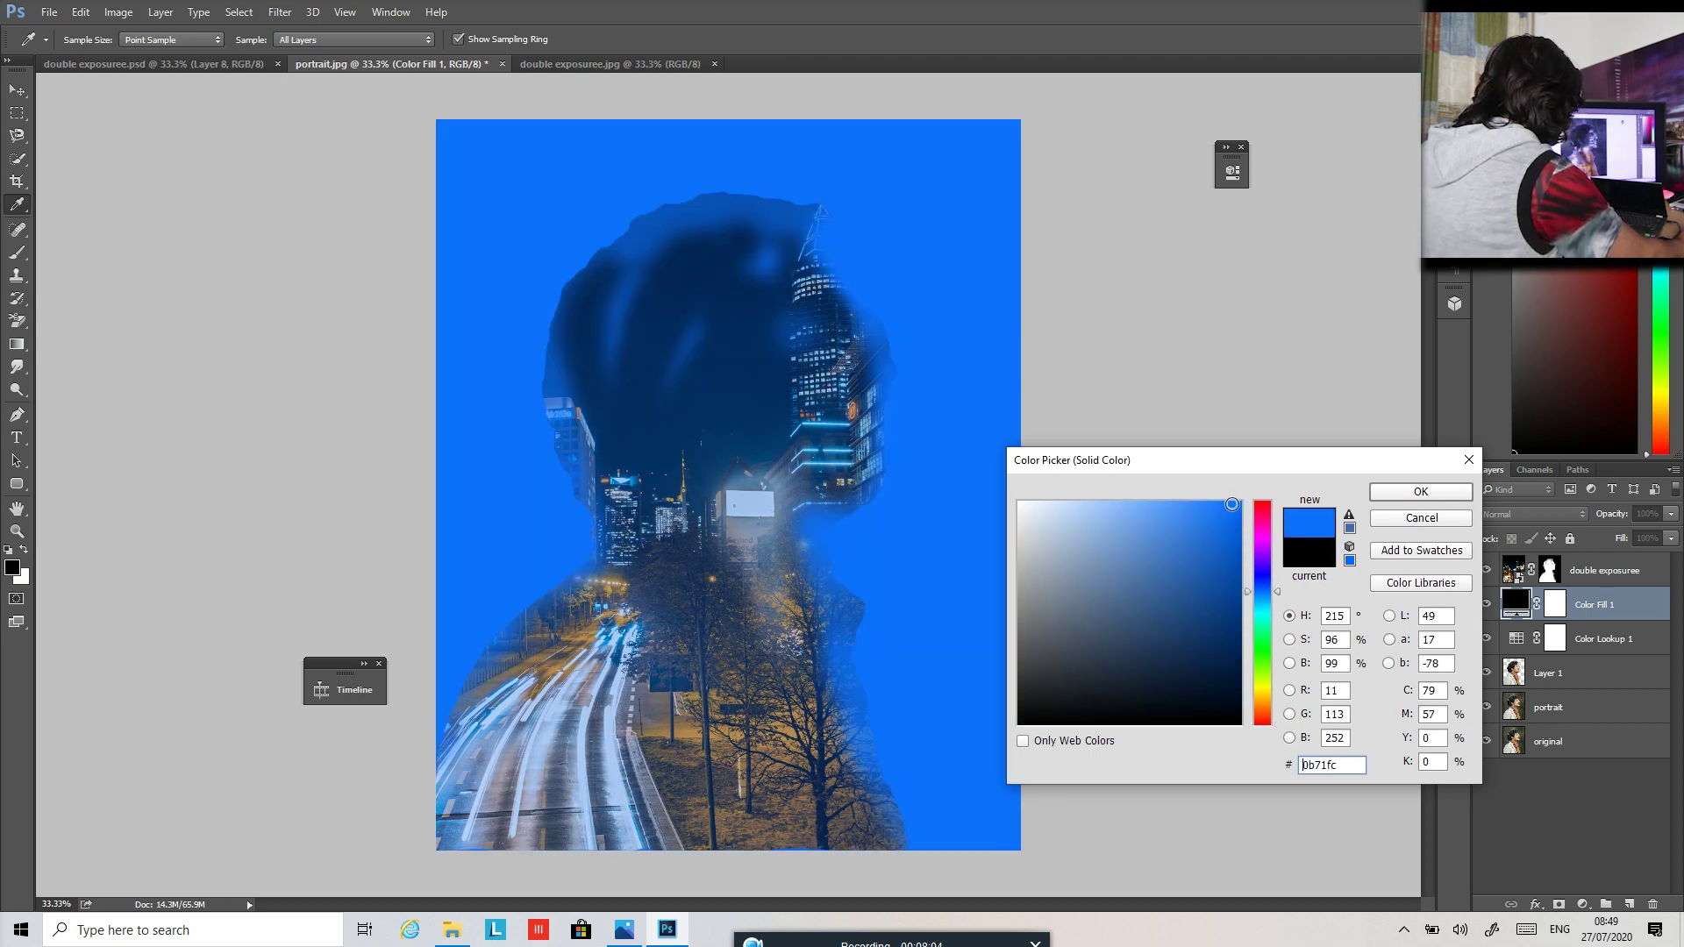
left_click(1416, 494)
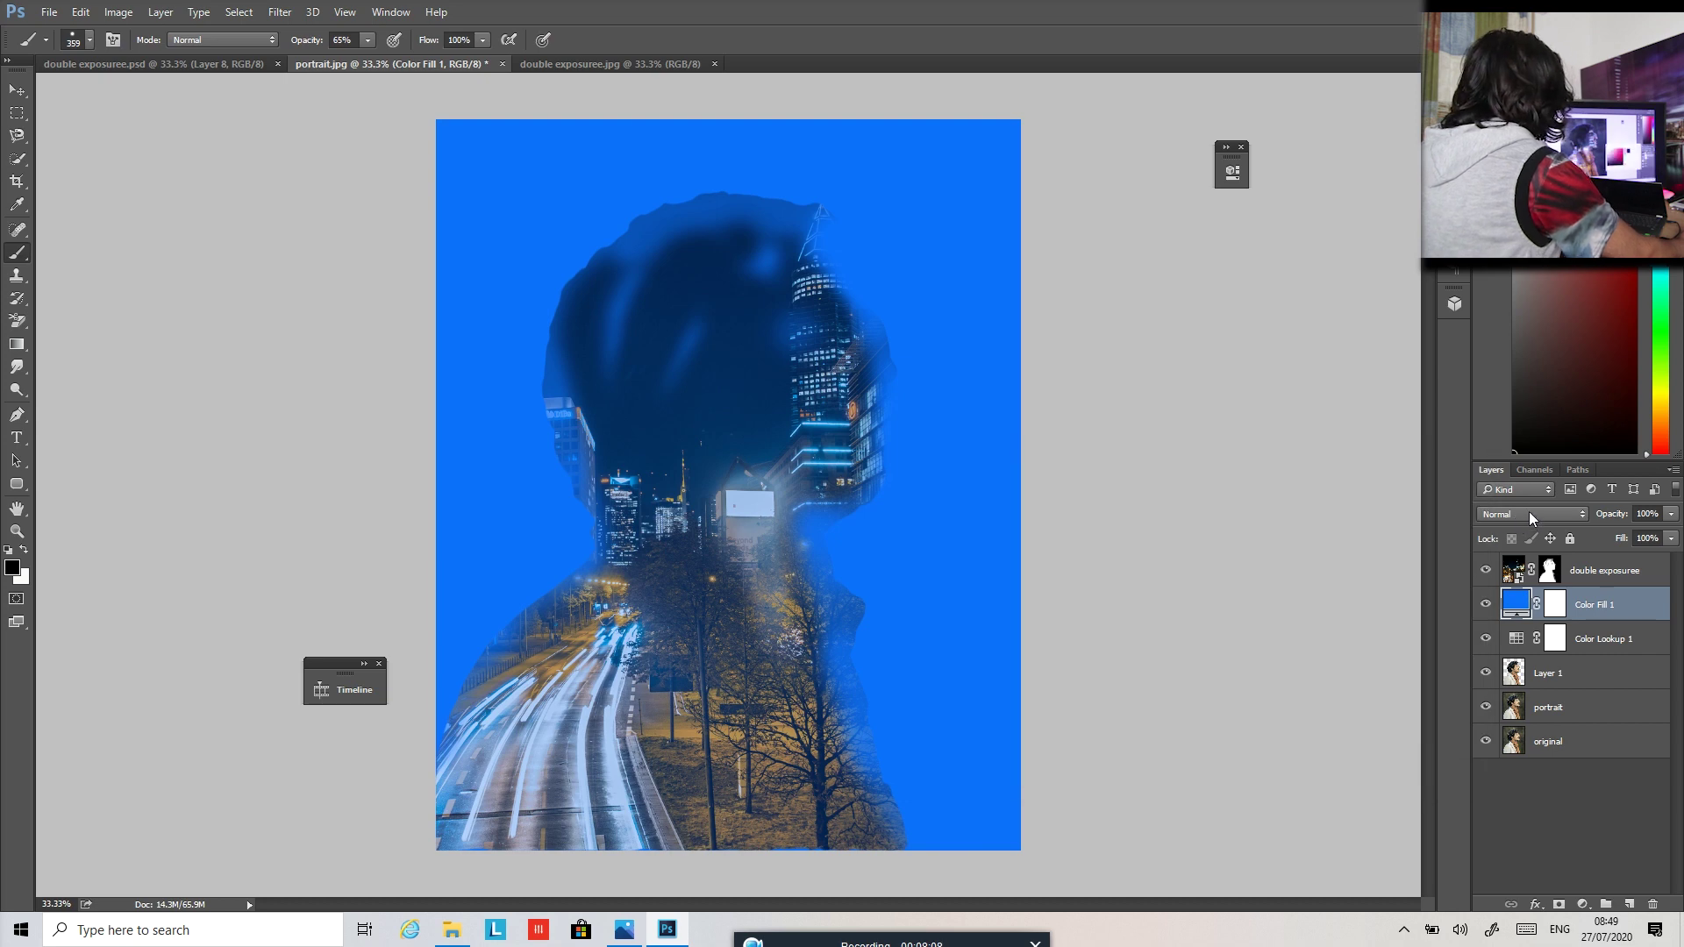
left_click(1529, 512)
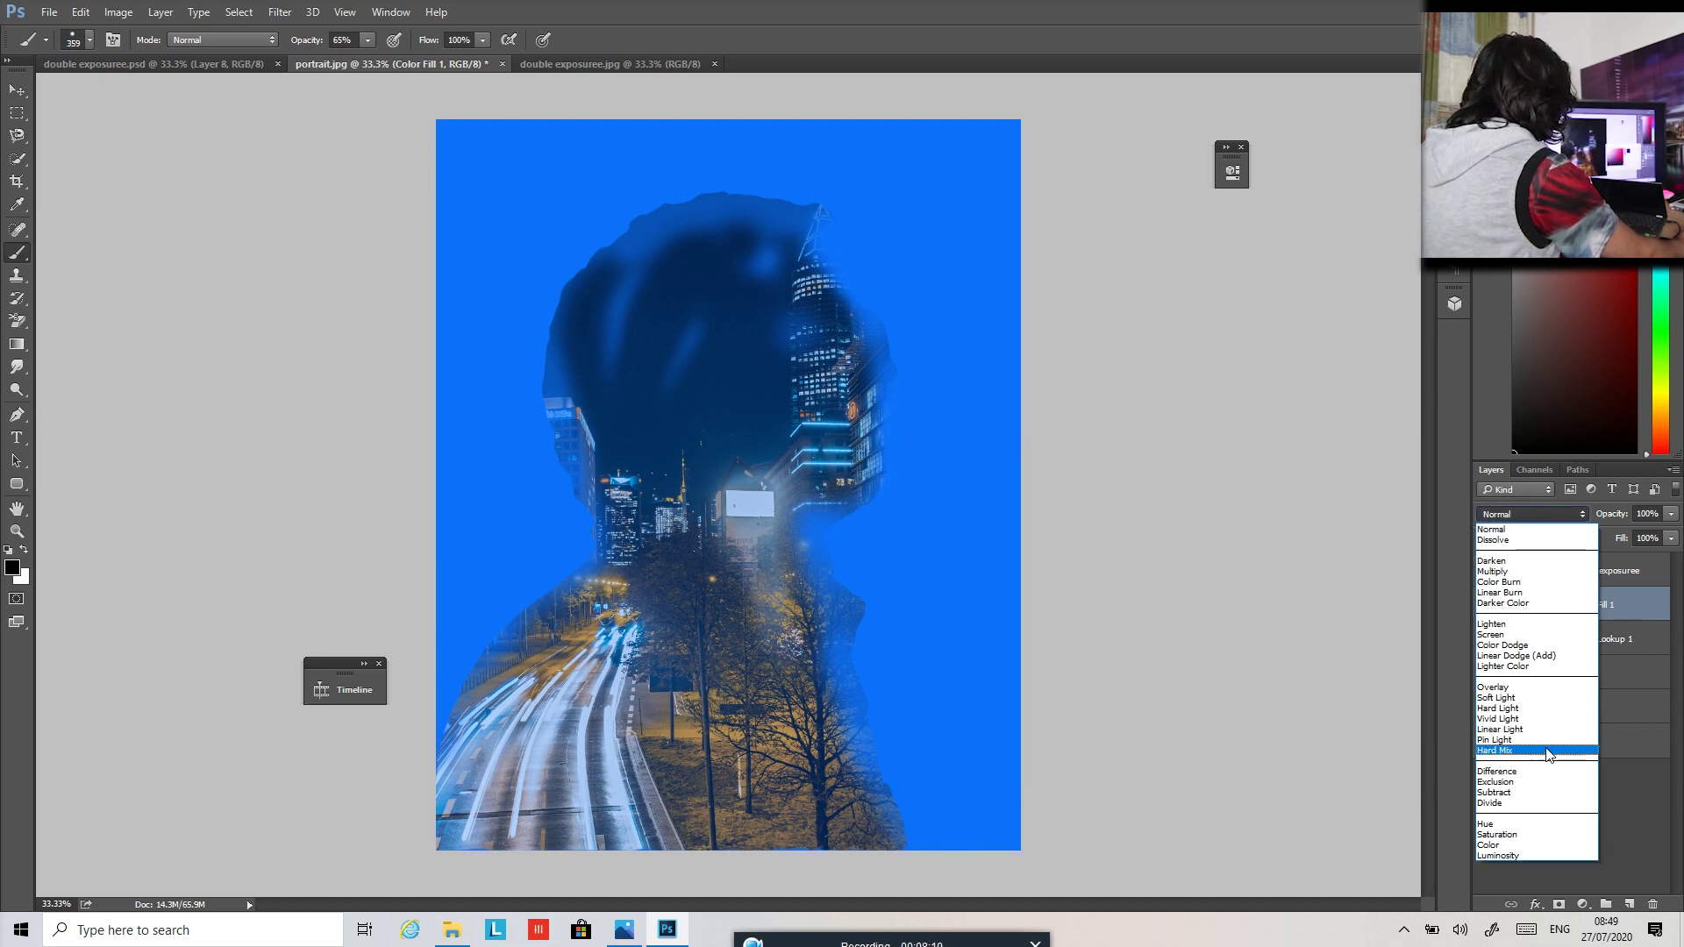
left_click(1544, 781)
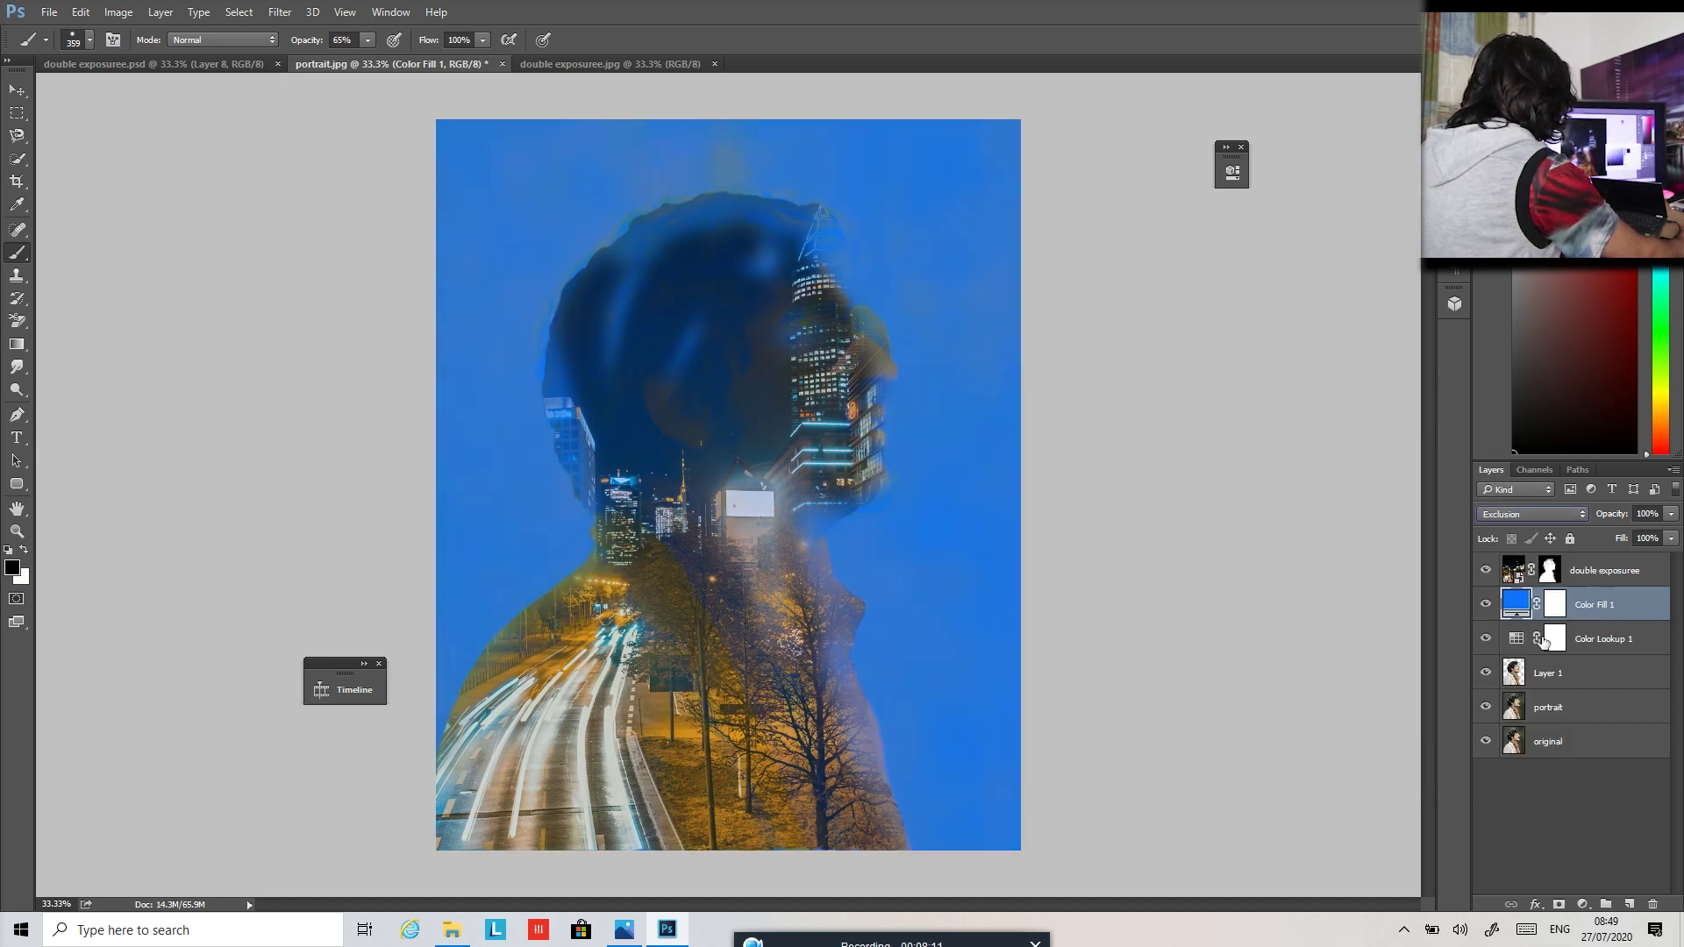
Try the blue Color Fill layer directly above the original layer and check its effect by toggling its visibility.
left_click_drag(1520, 611, 1522, 739)
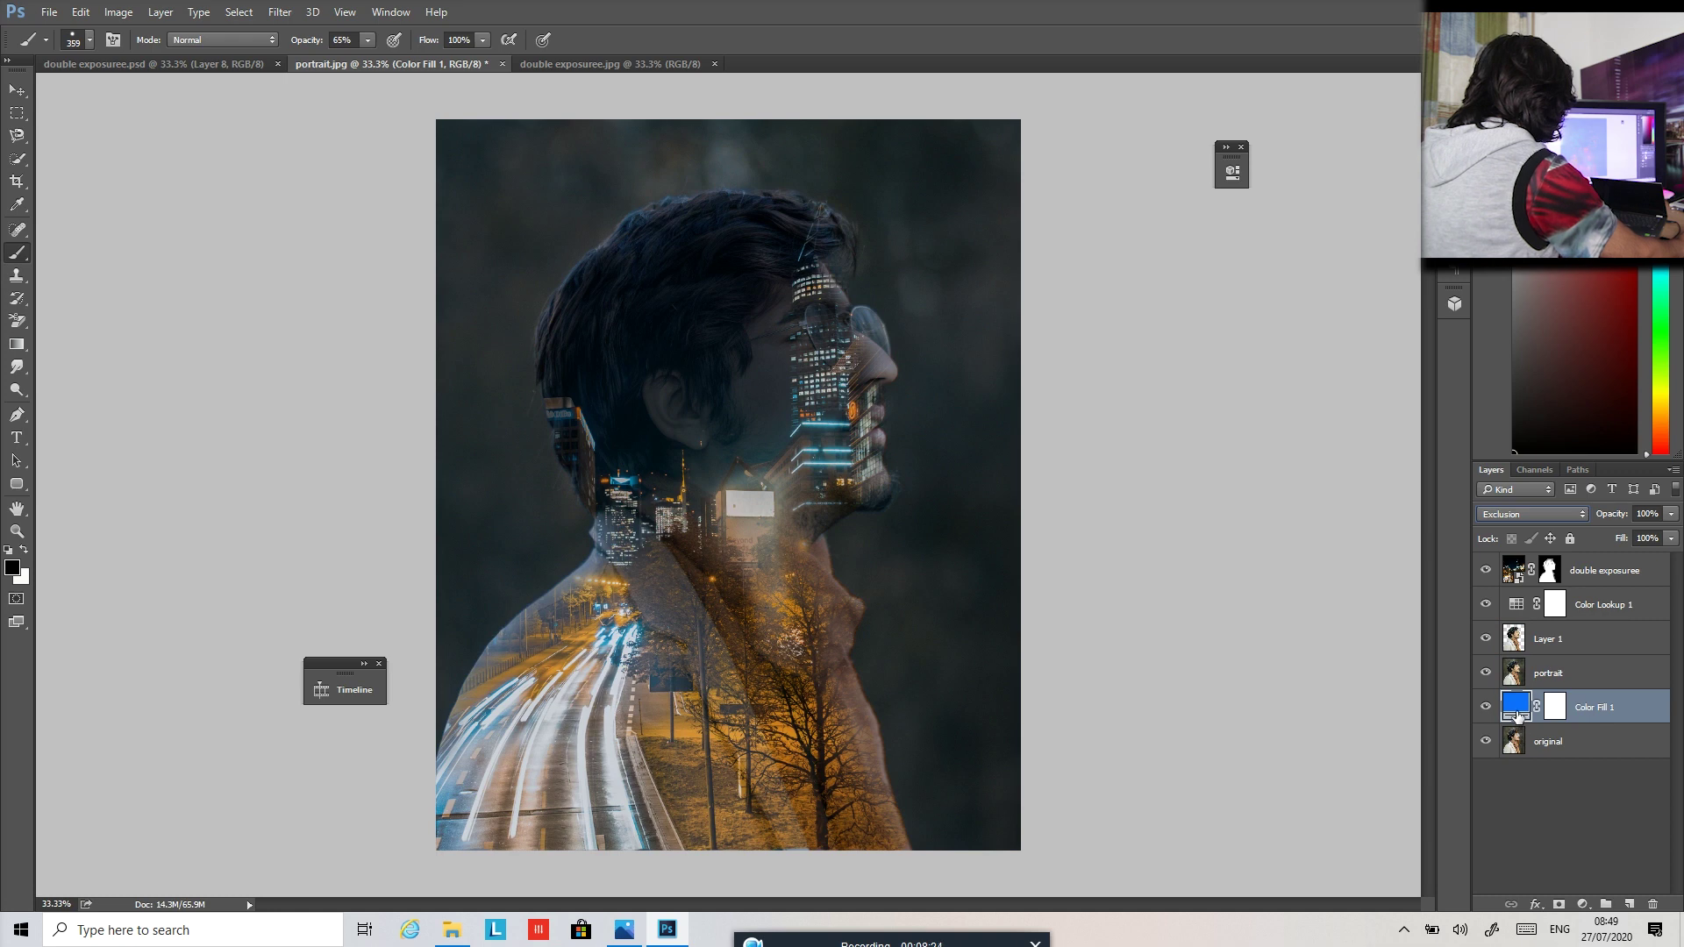
left_click(1485, 707)
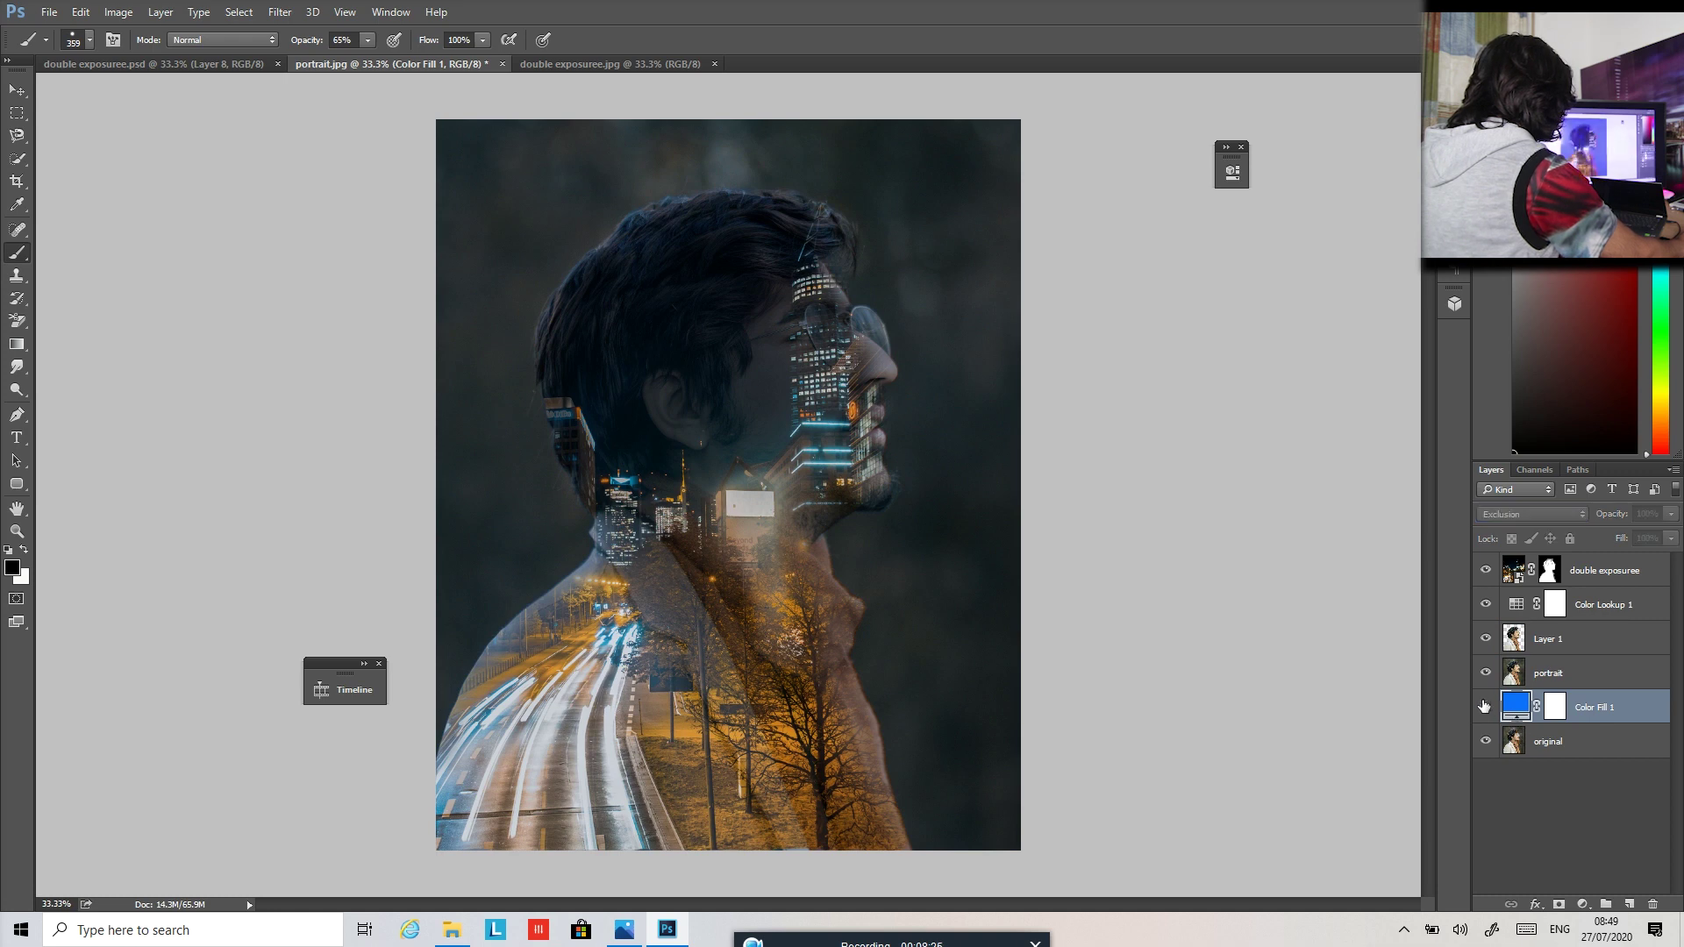
left_click(1487, 709)
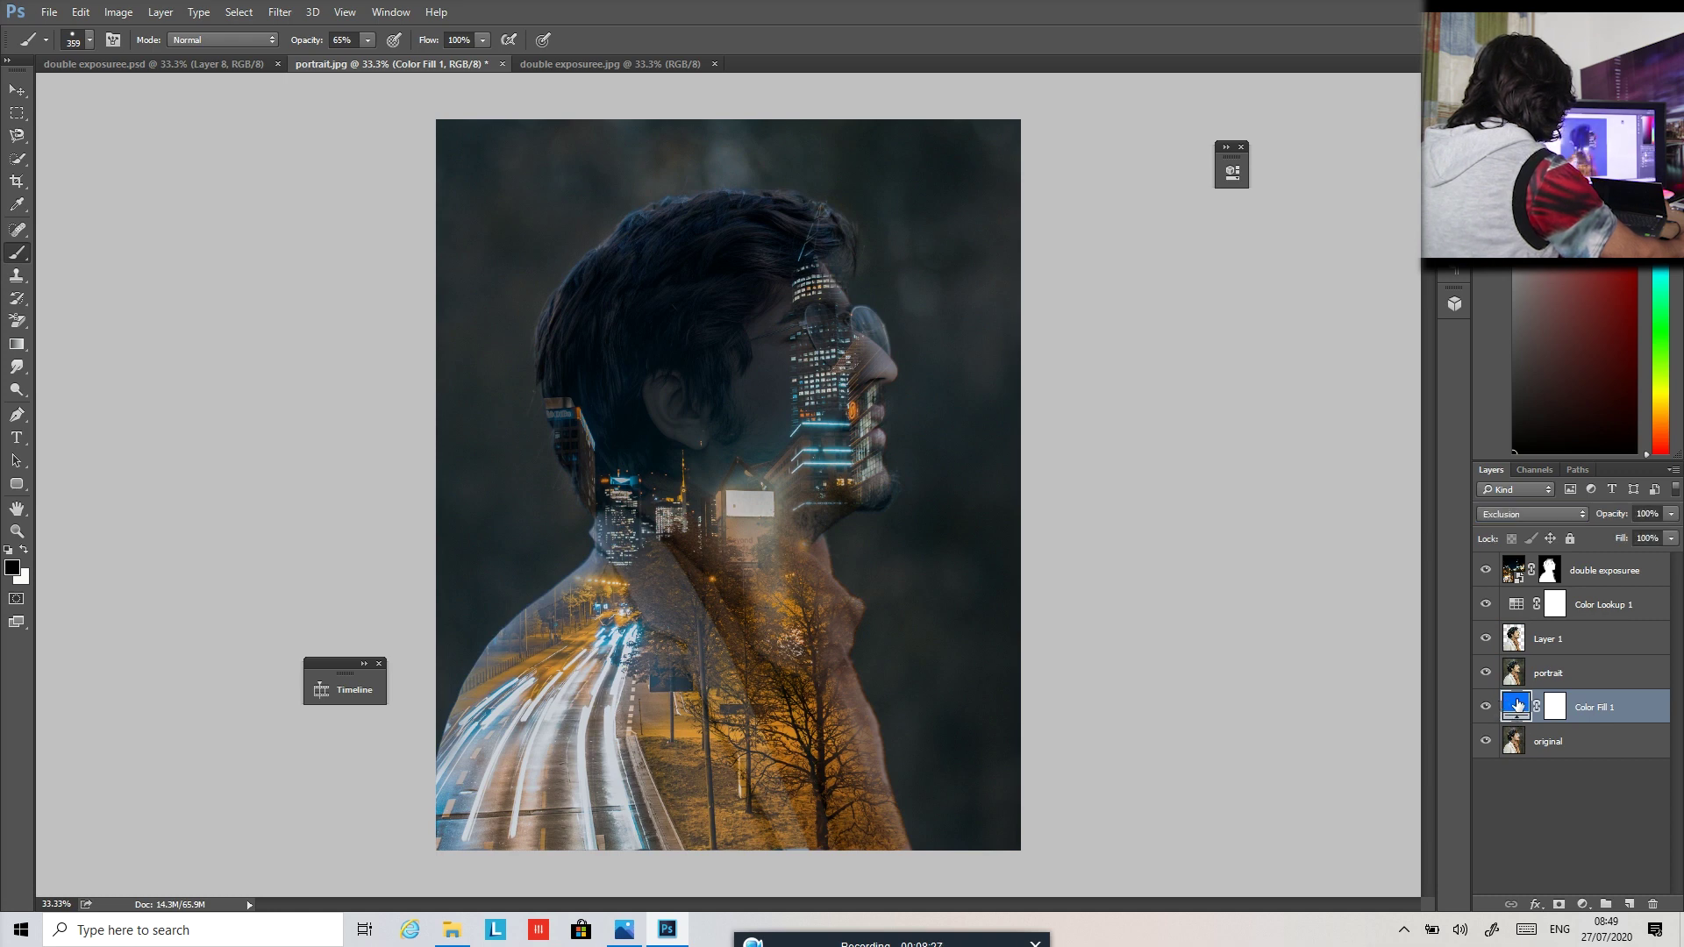
Reduce the Color Fill layer's opacity to 40% and move it to the top of the layer stack.
left_click(1672, 515)
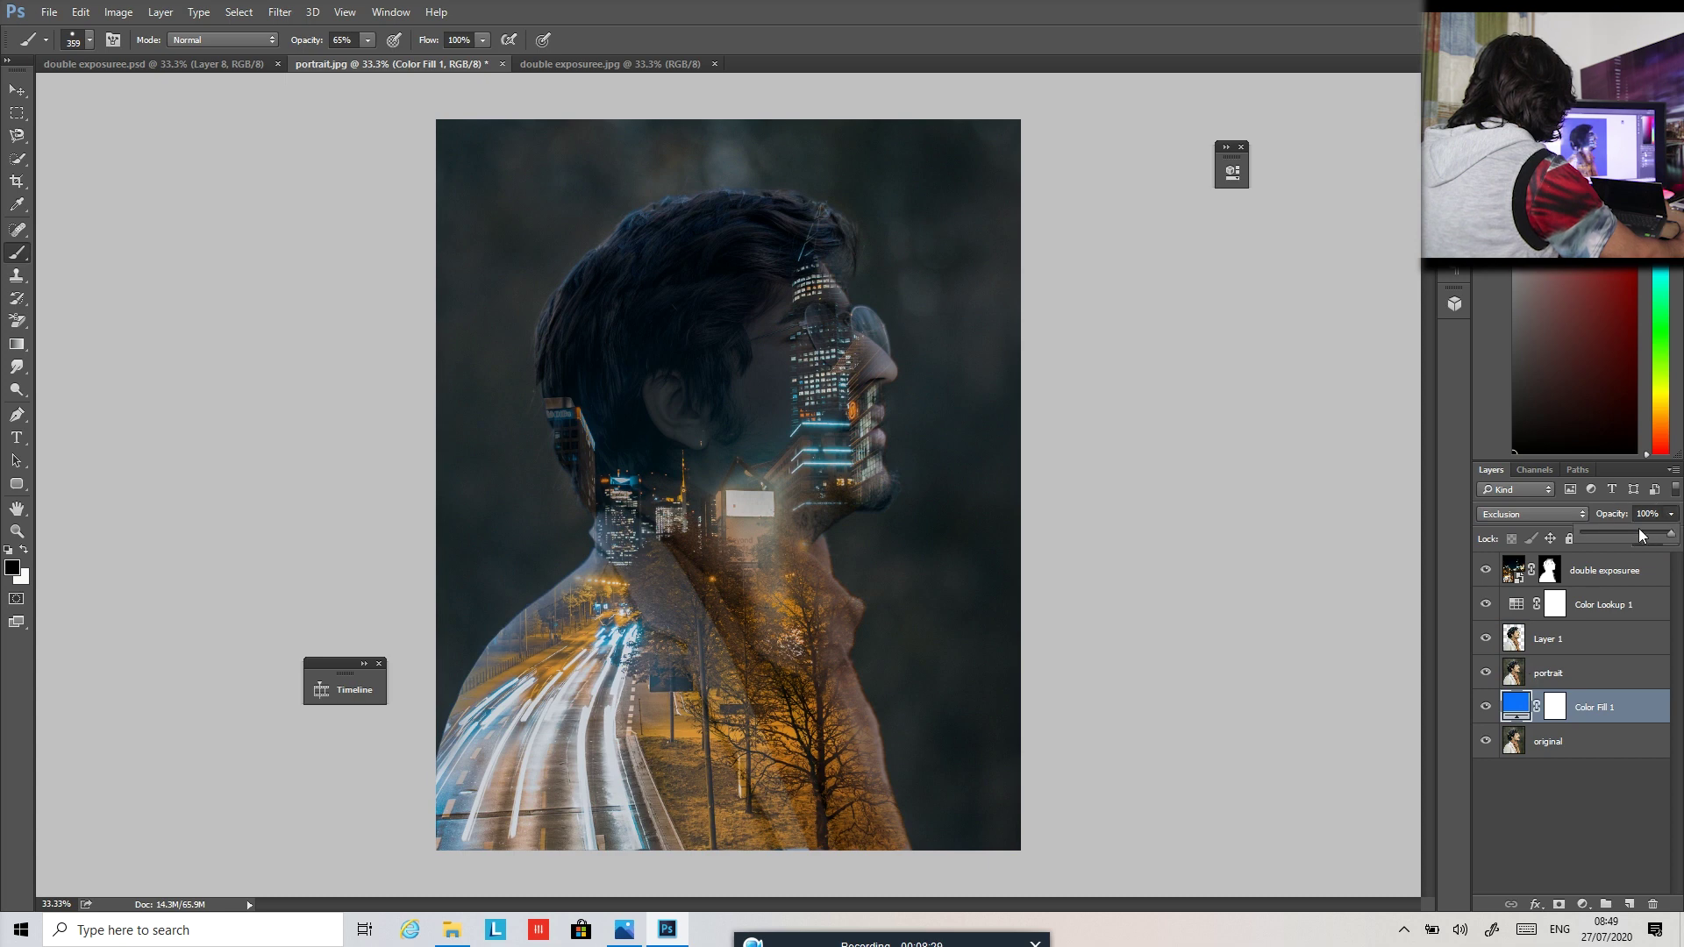
left_click(1618, 535)
left_click_drag(1516, 707, 1505, 570)
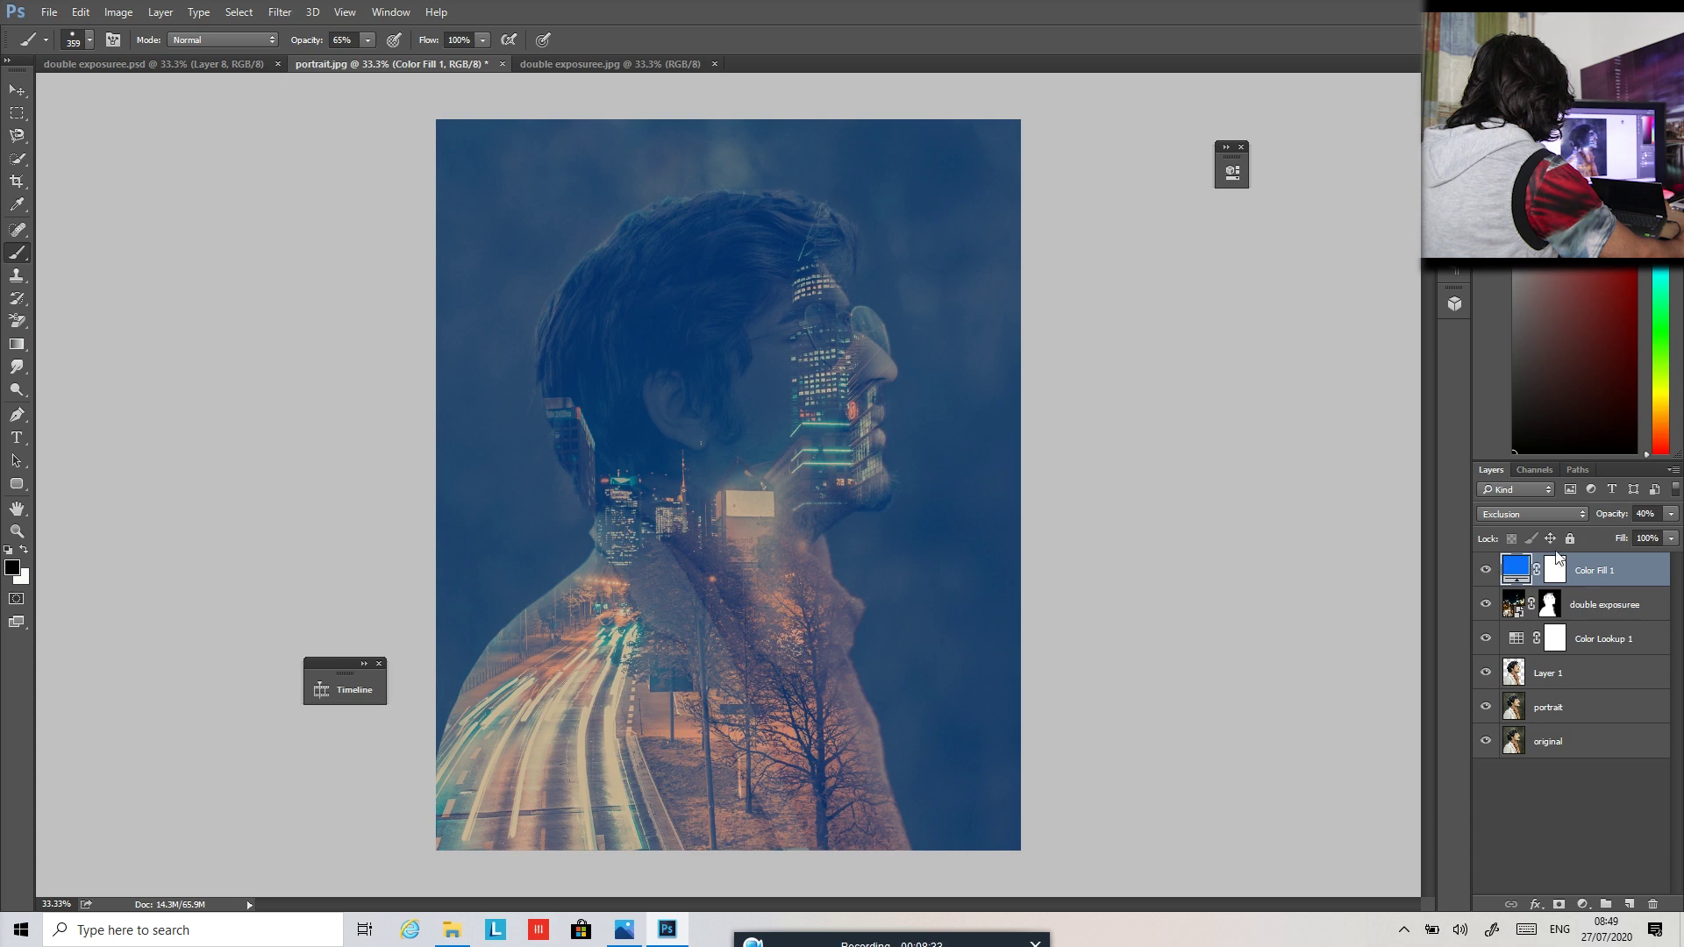
Fine-tune the Color Fill layer's opacity down to 9%, comparing the image with the layer hidden and shown.
left_click(1673, 515)
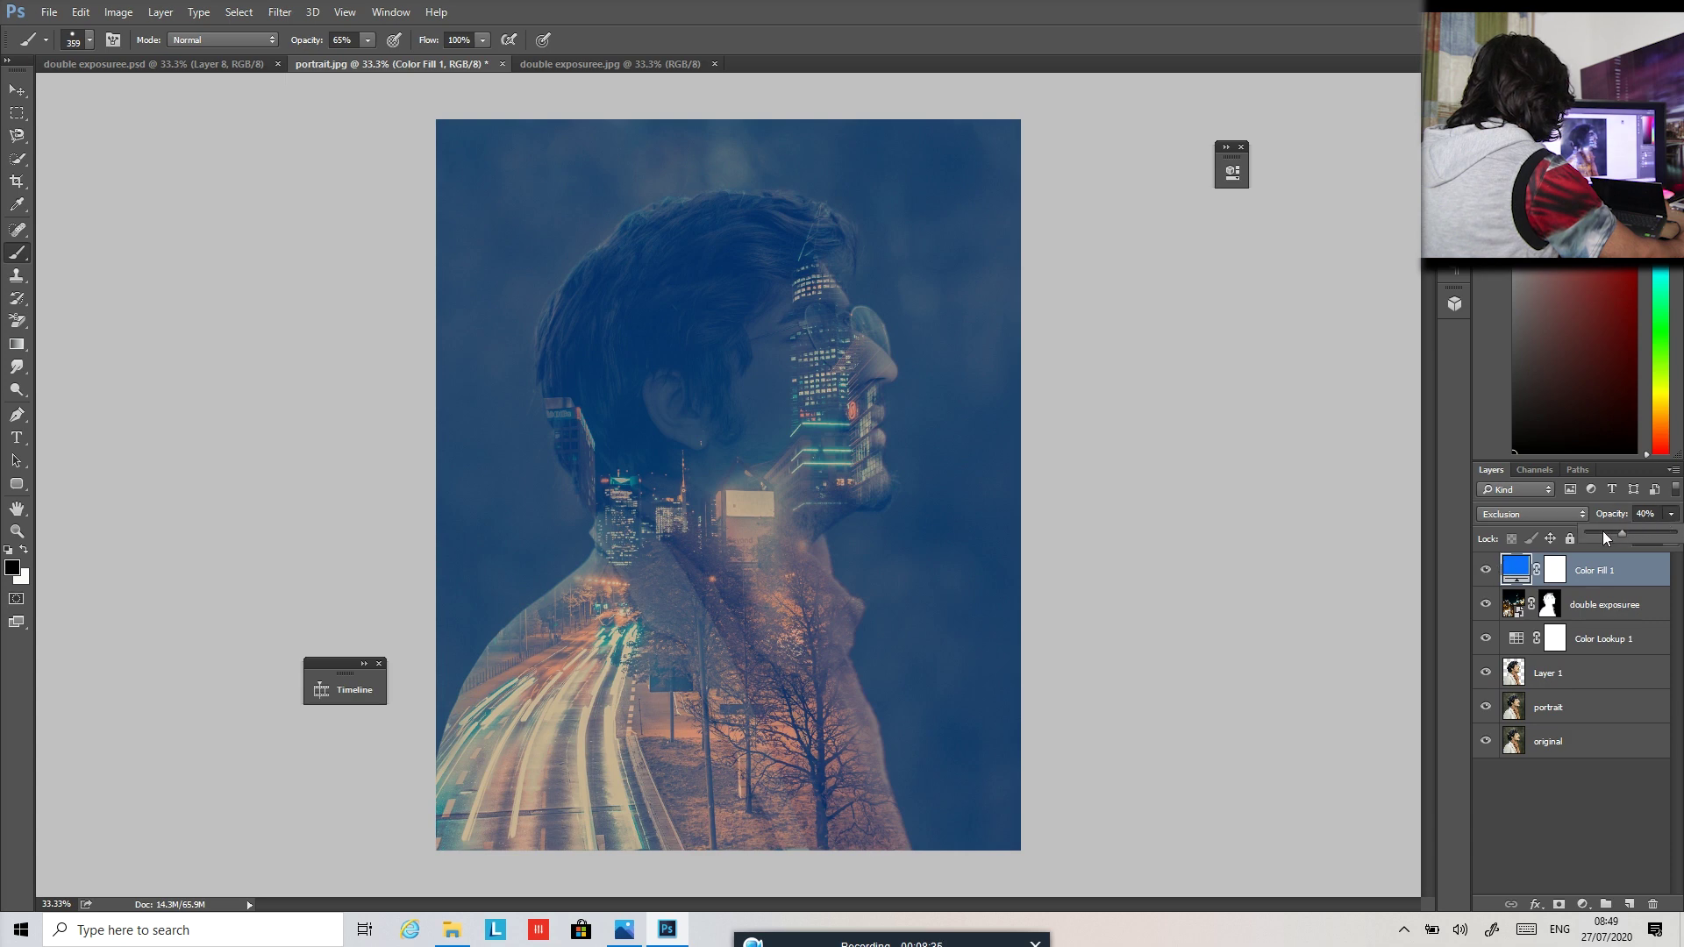
left_click_drag(1598, 533, 1605, 535)
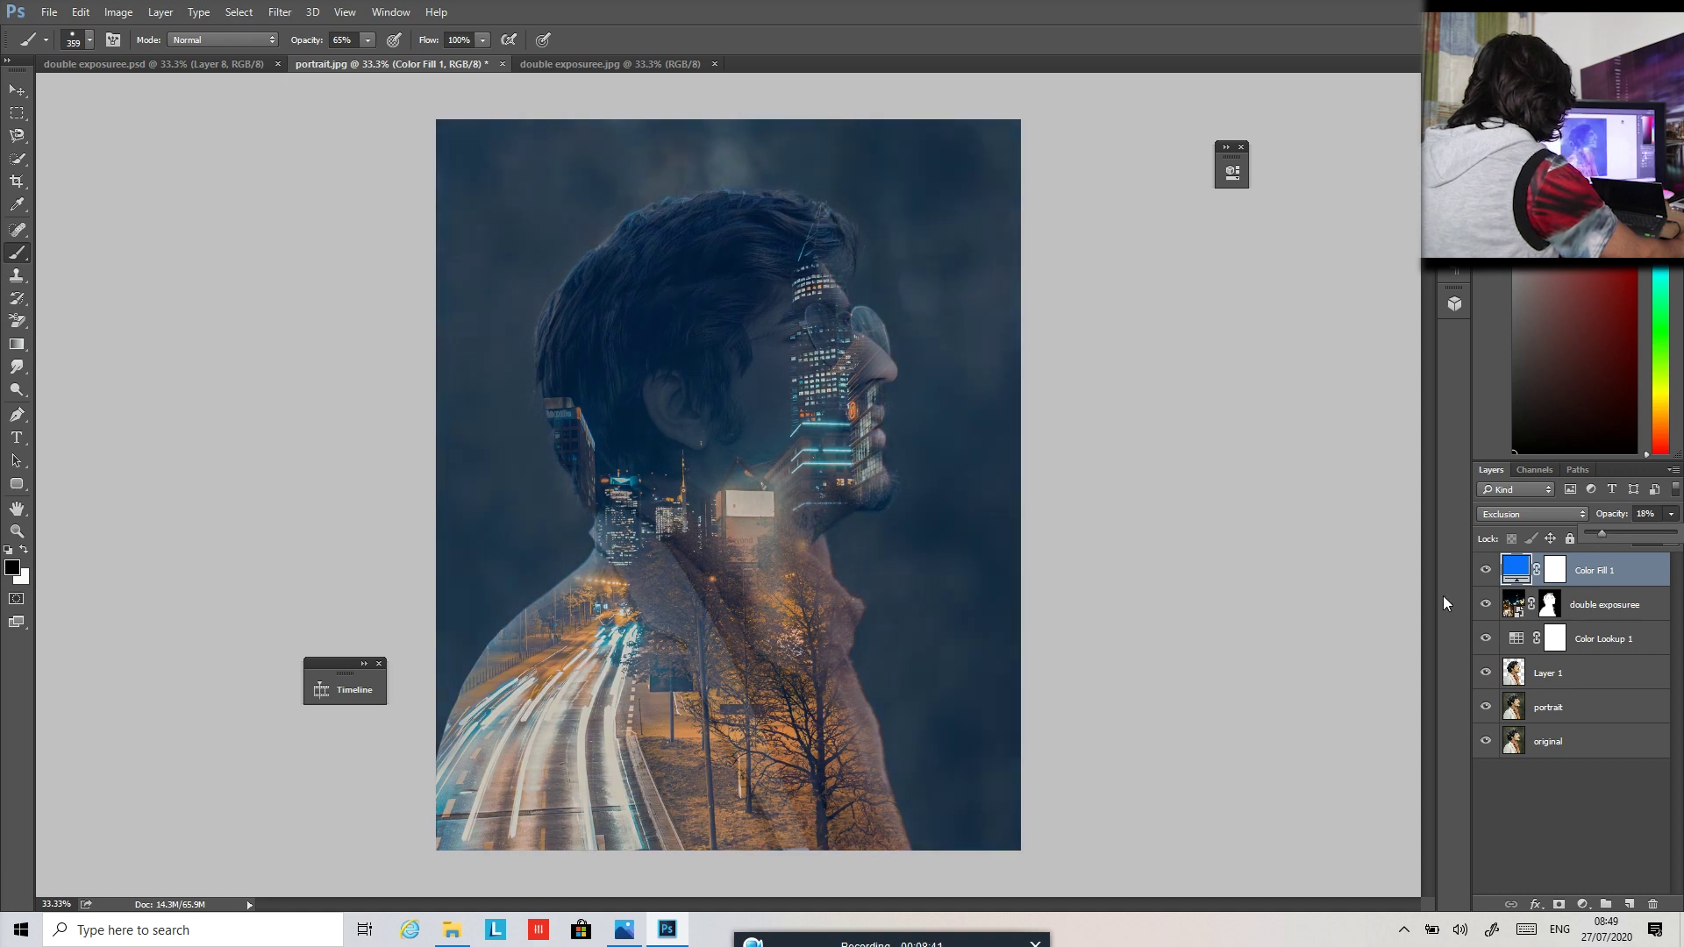
left_click(1485, 570)
left_click(1485, 570)
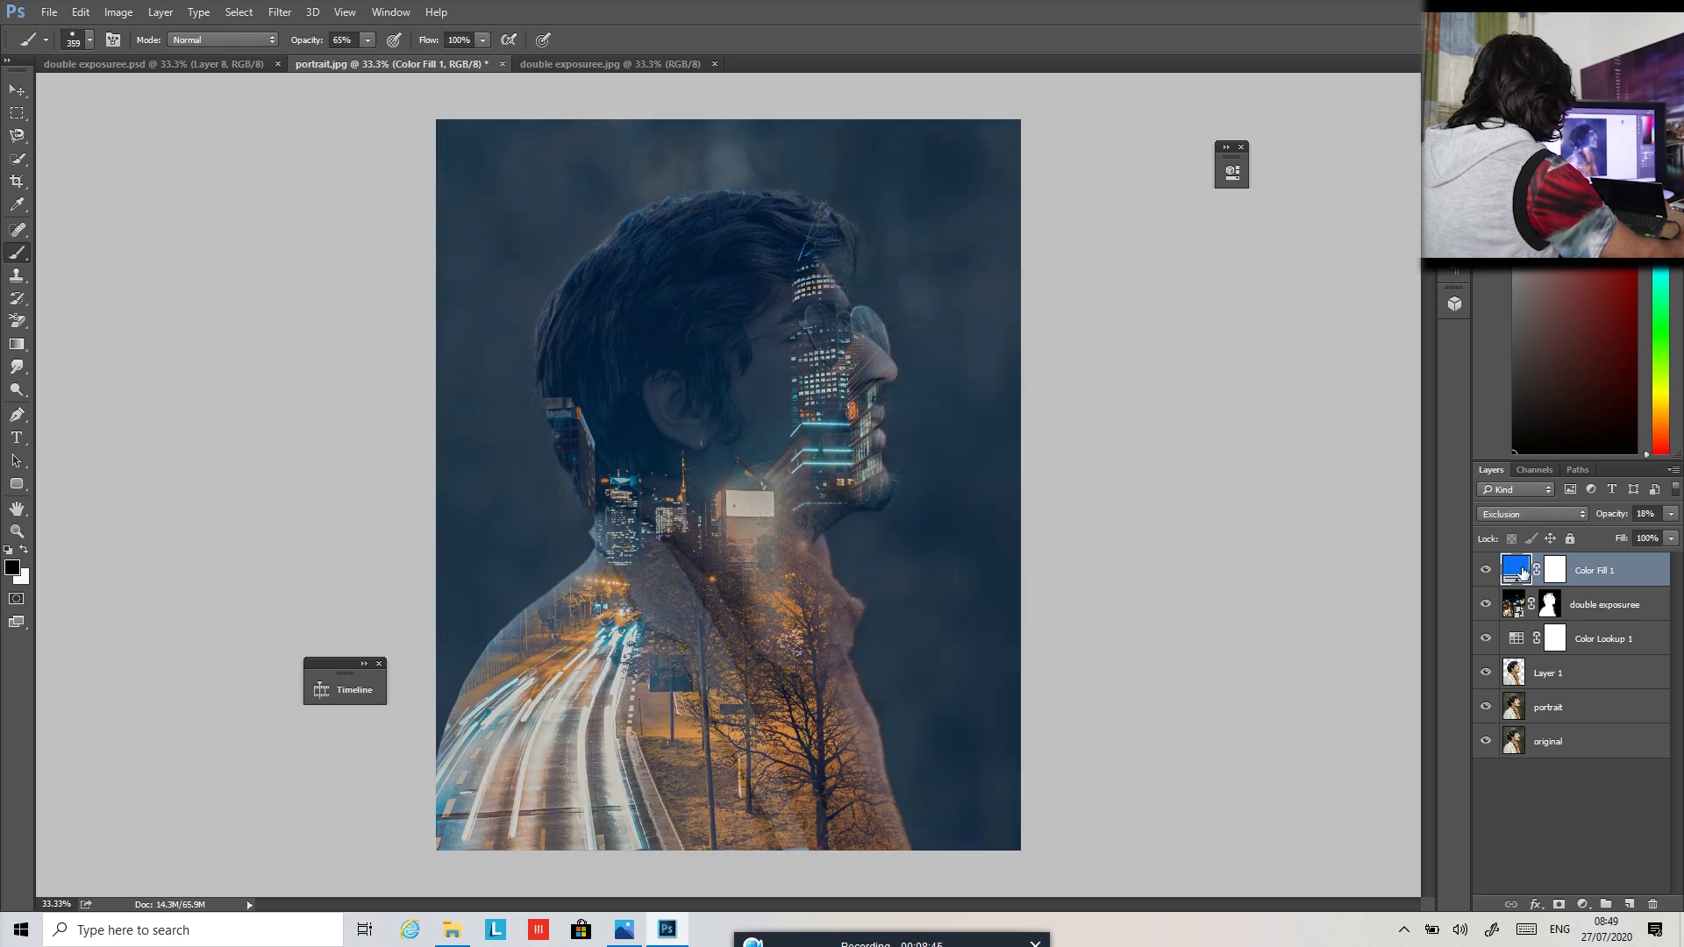
left_click(1673, 516)
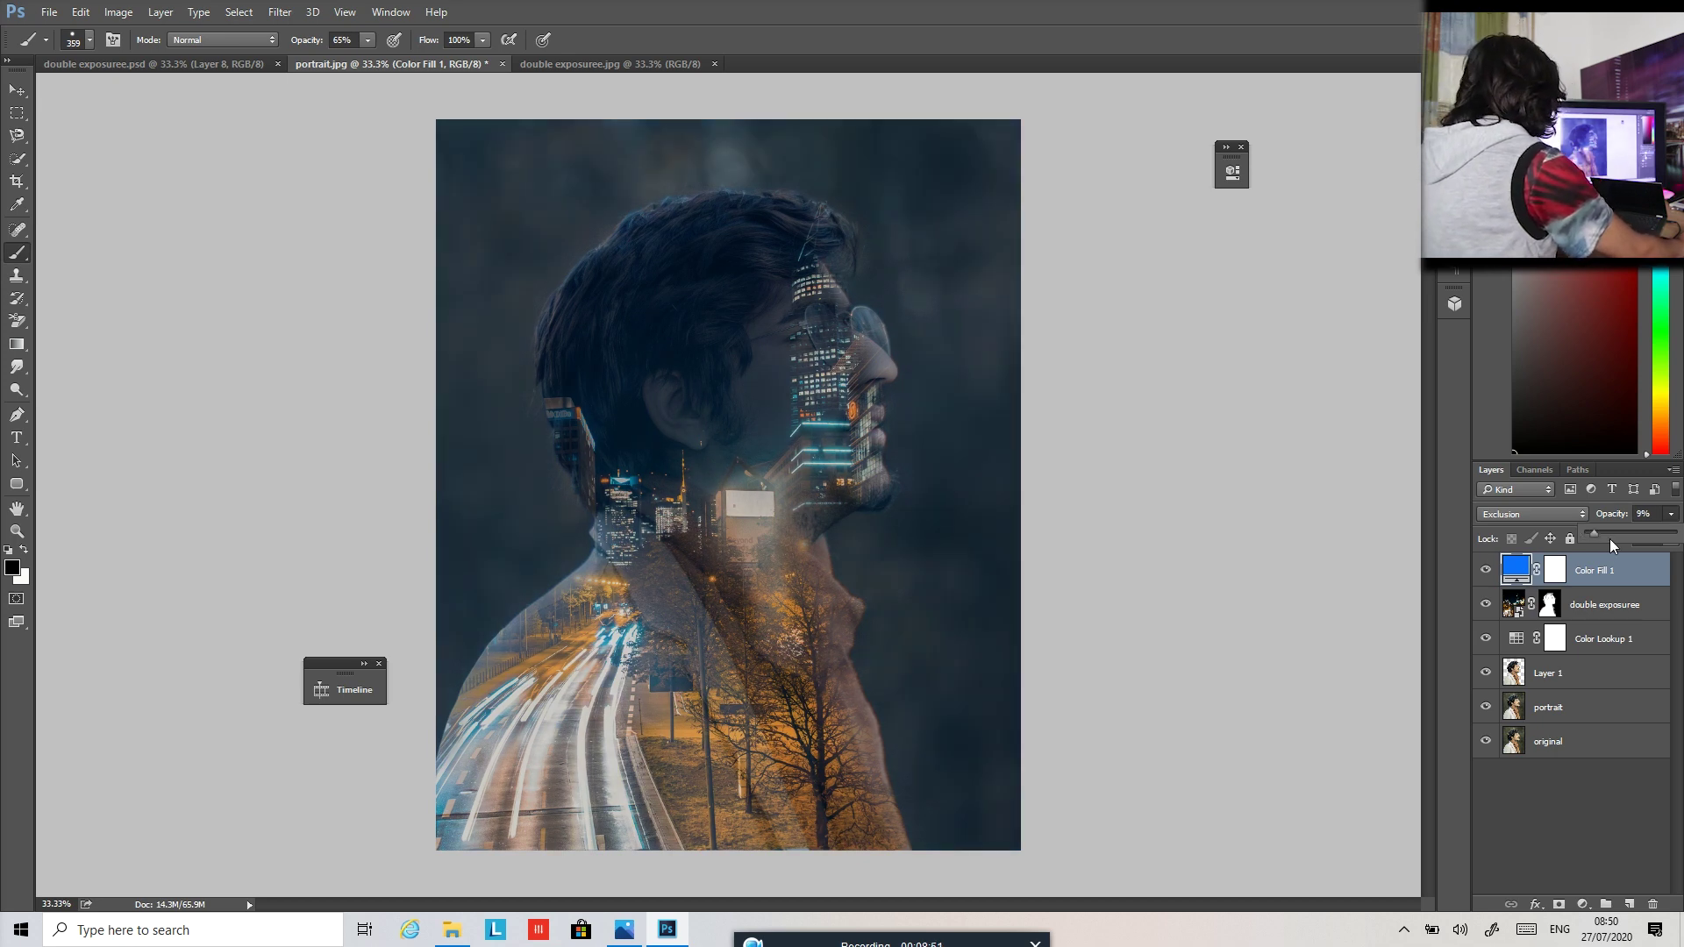
Compare the image with the Color Fill and double exposuree layers hidden and shown.
left_click(1488, 571)
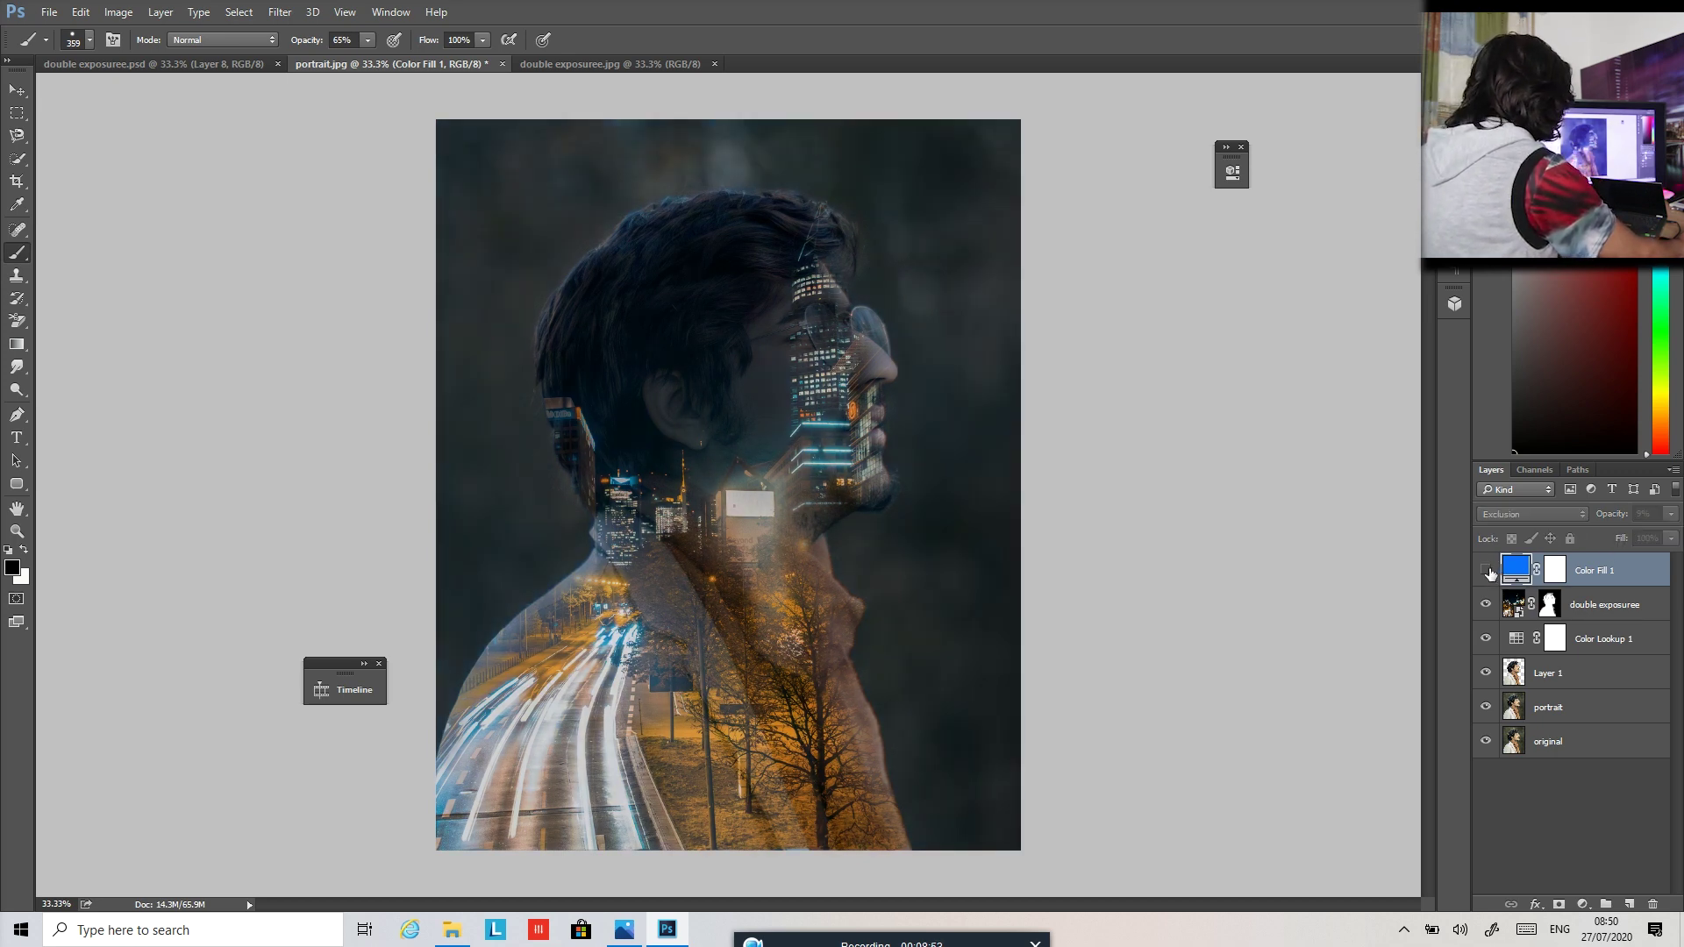
left_click(1488, 572)
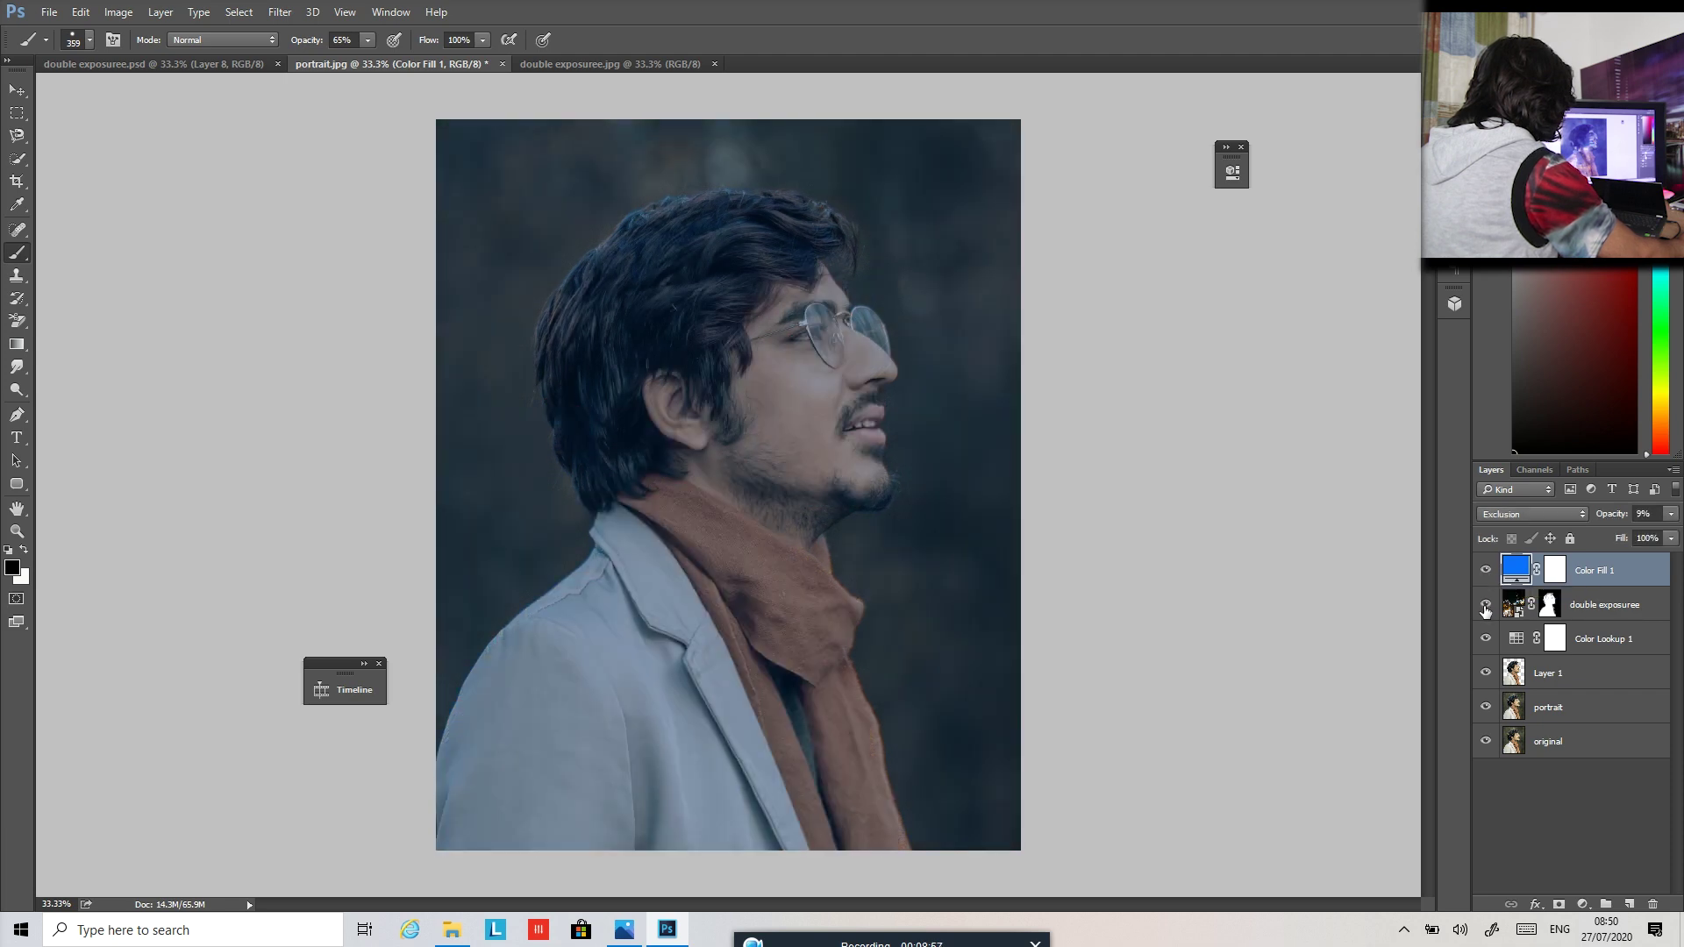
left_click(1485, 608)
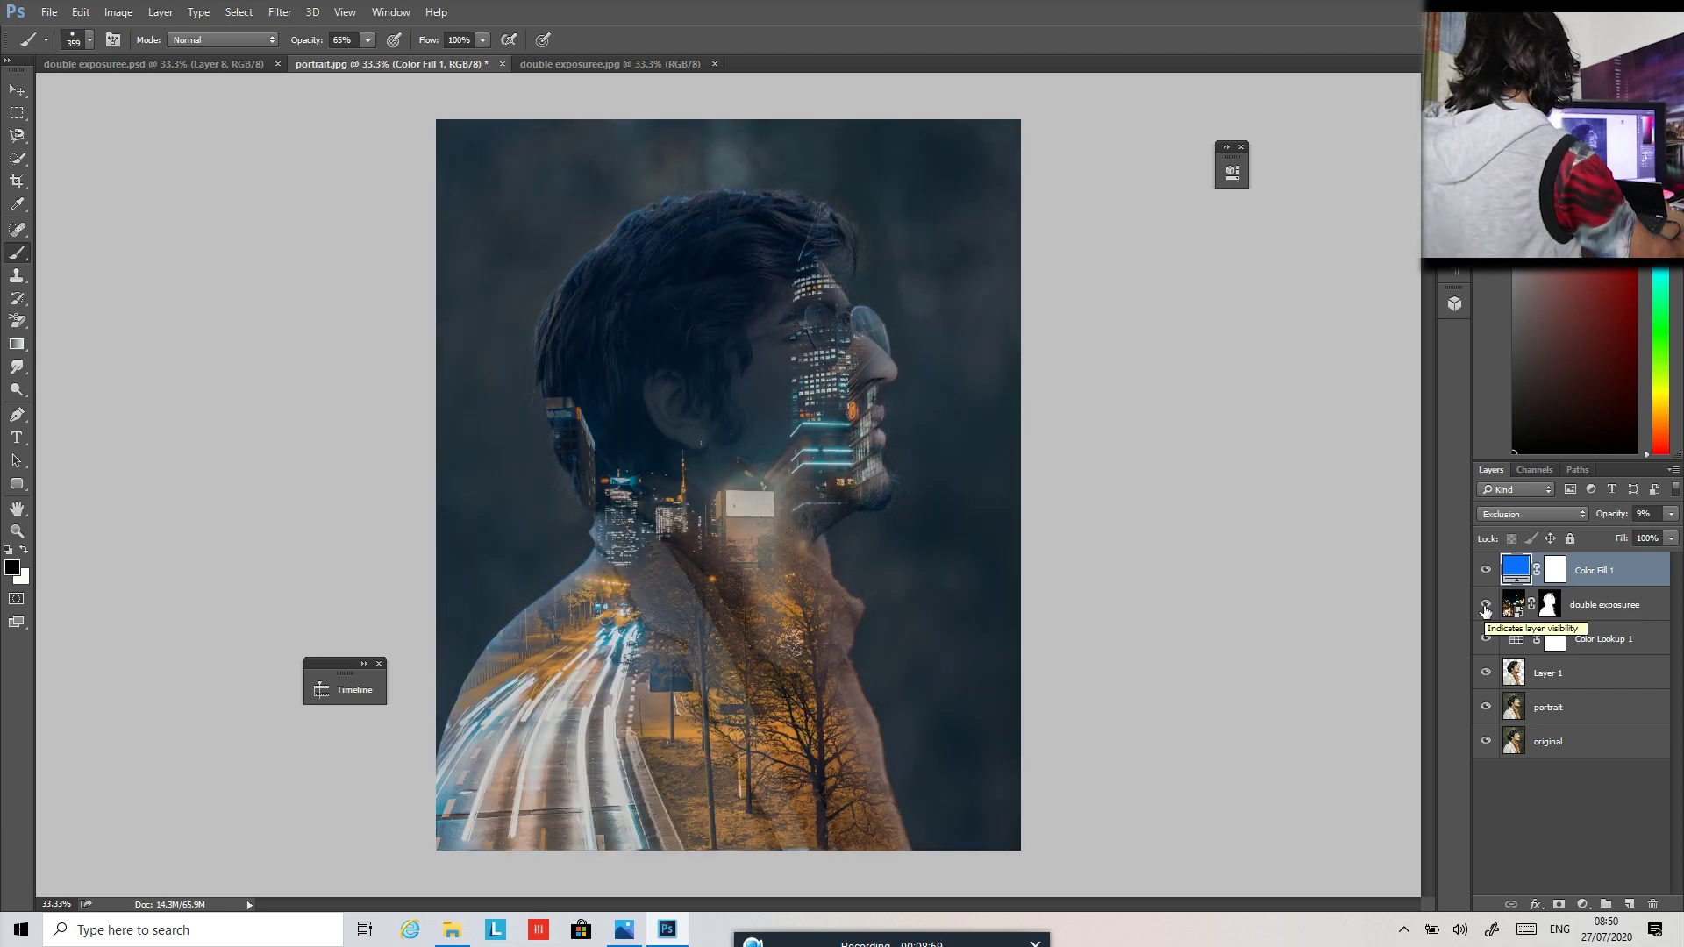
left_click(1485, 571)
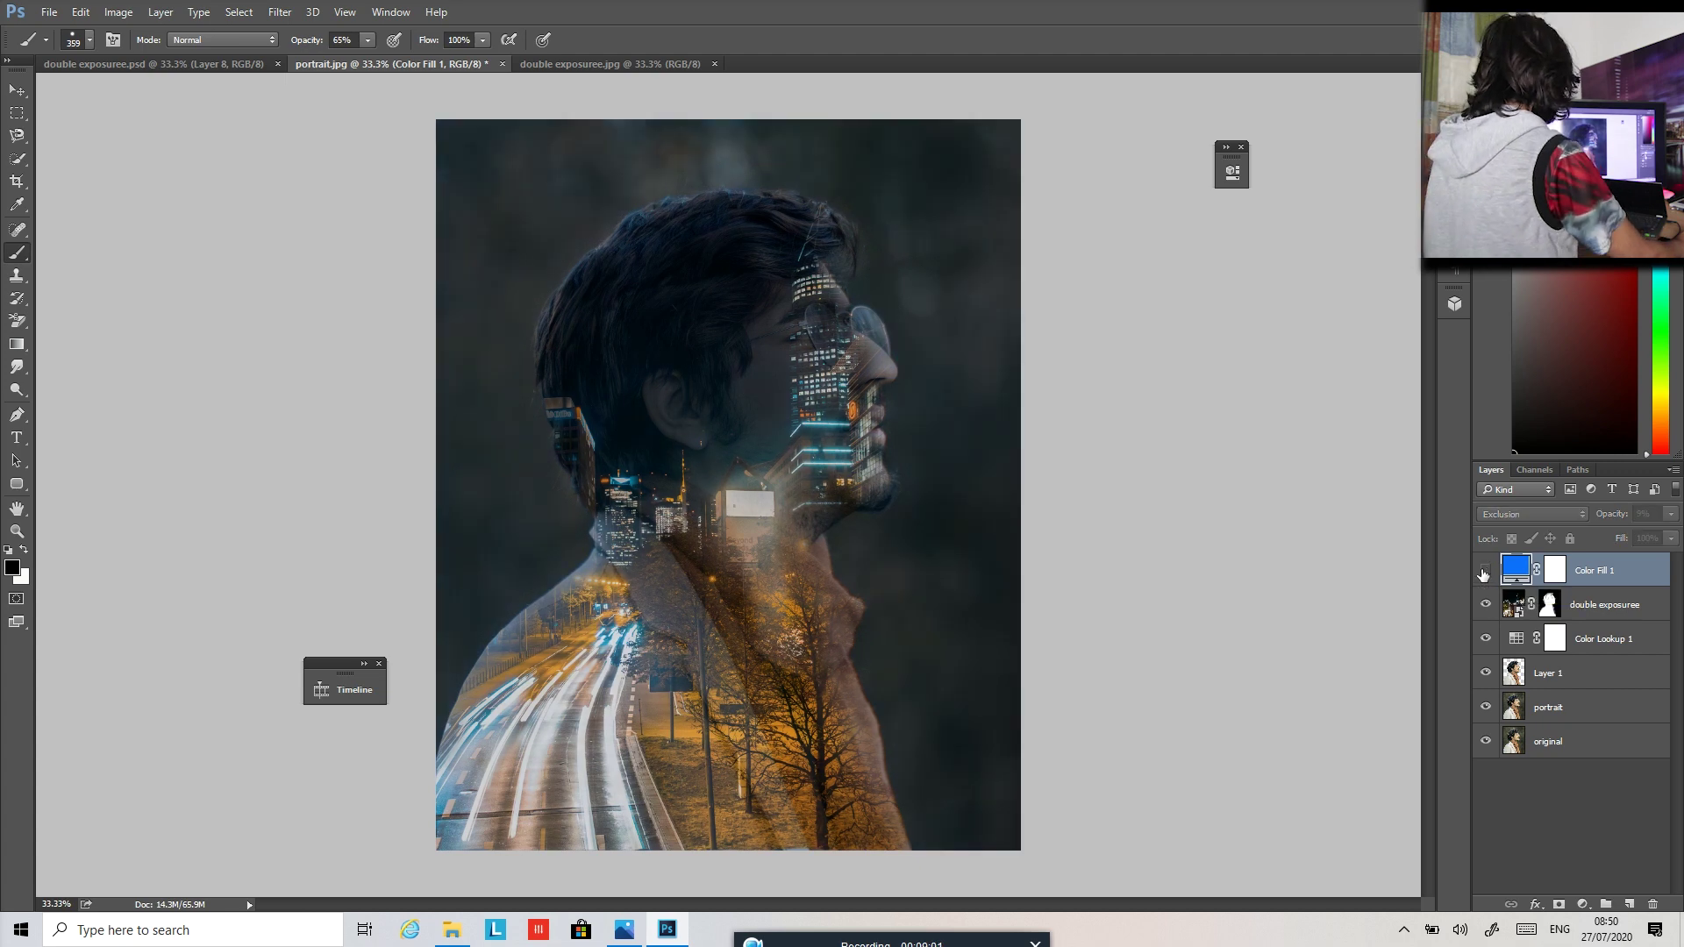
left_click(1485, 571)
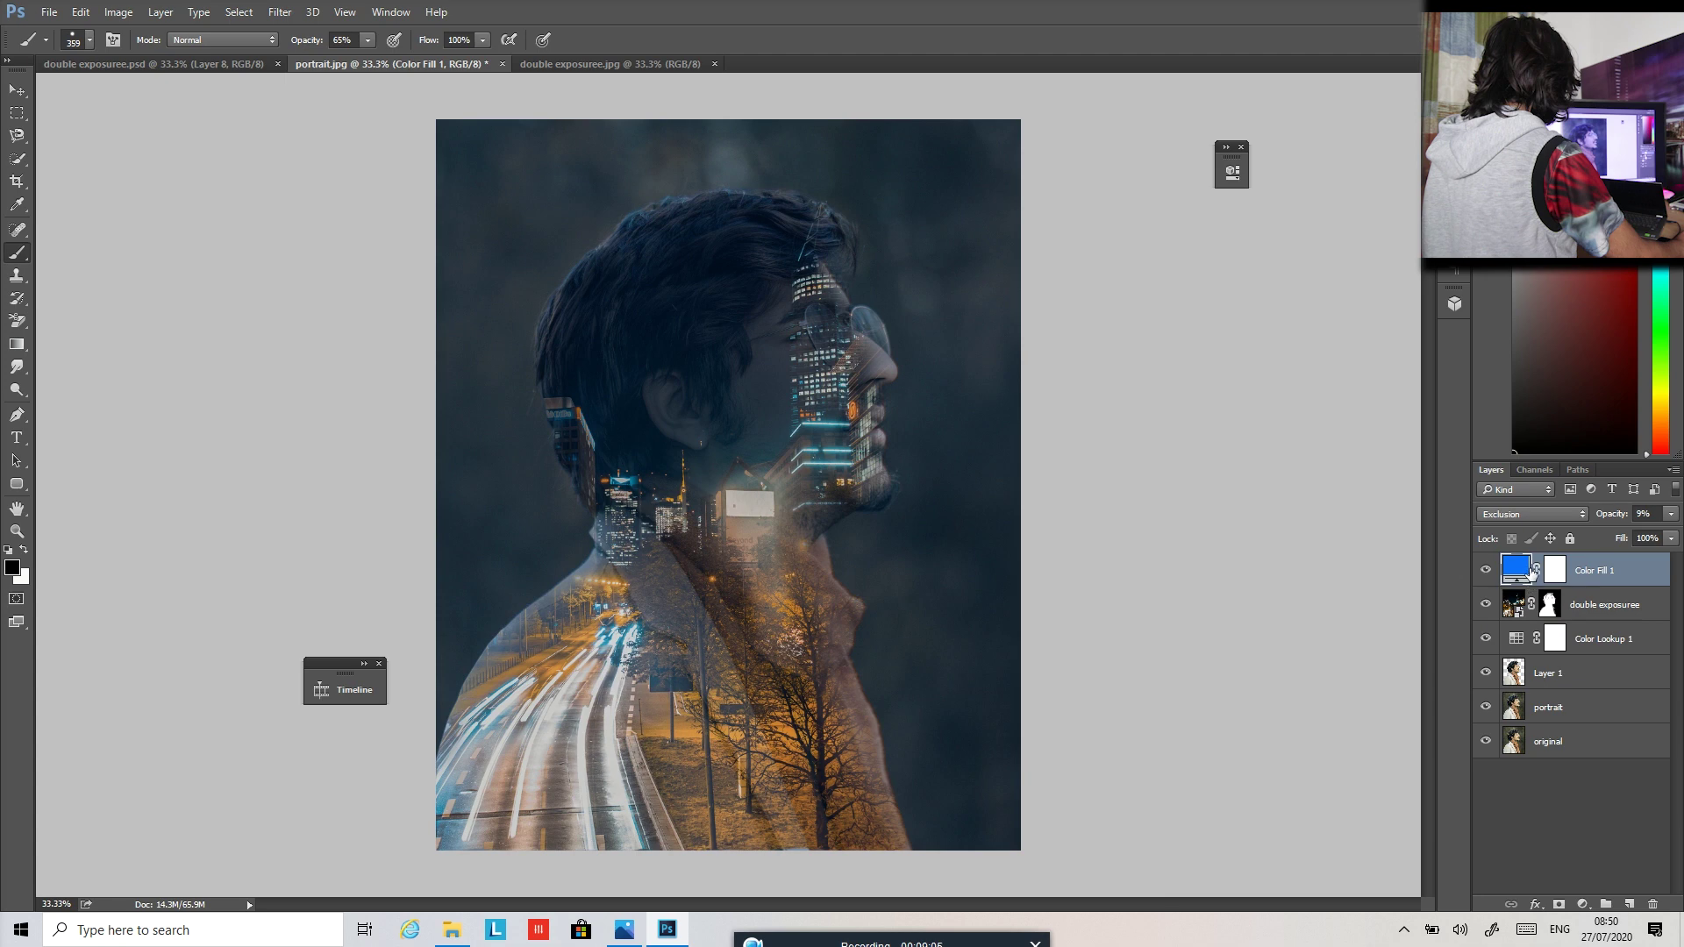
left_click(1484, 571)
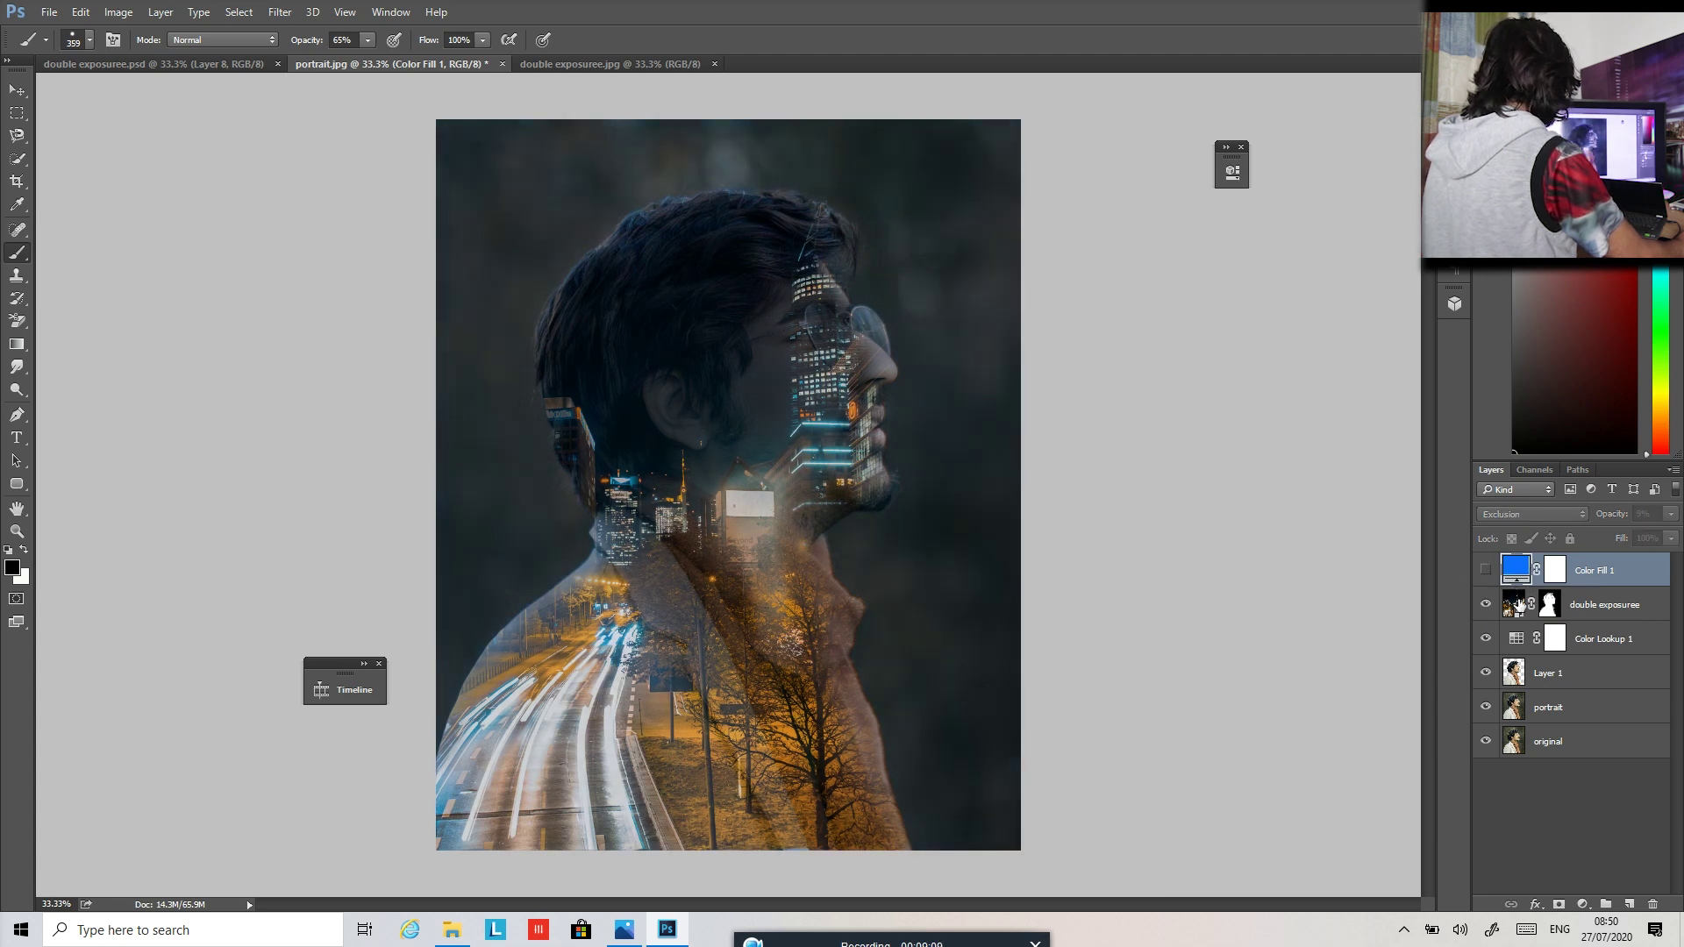
left_click(1520, 606)
left_click(1485, 570)
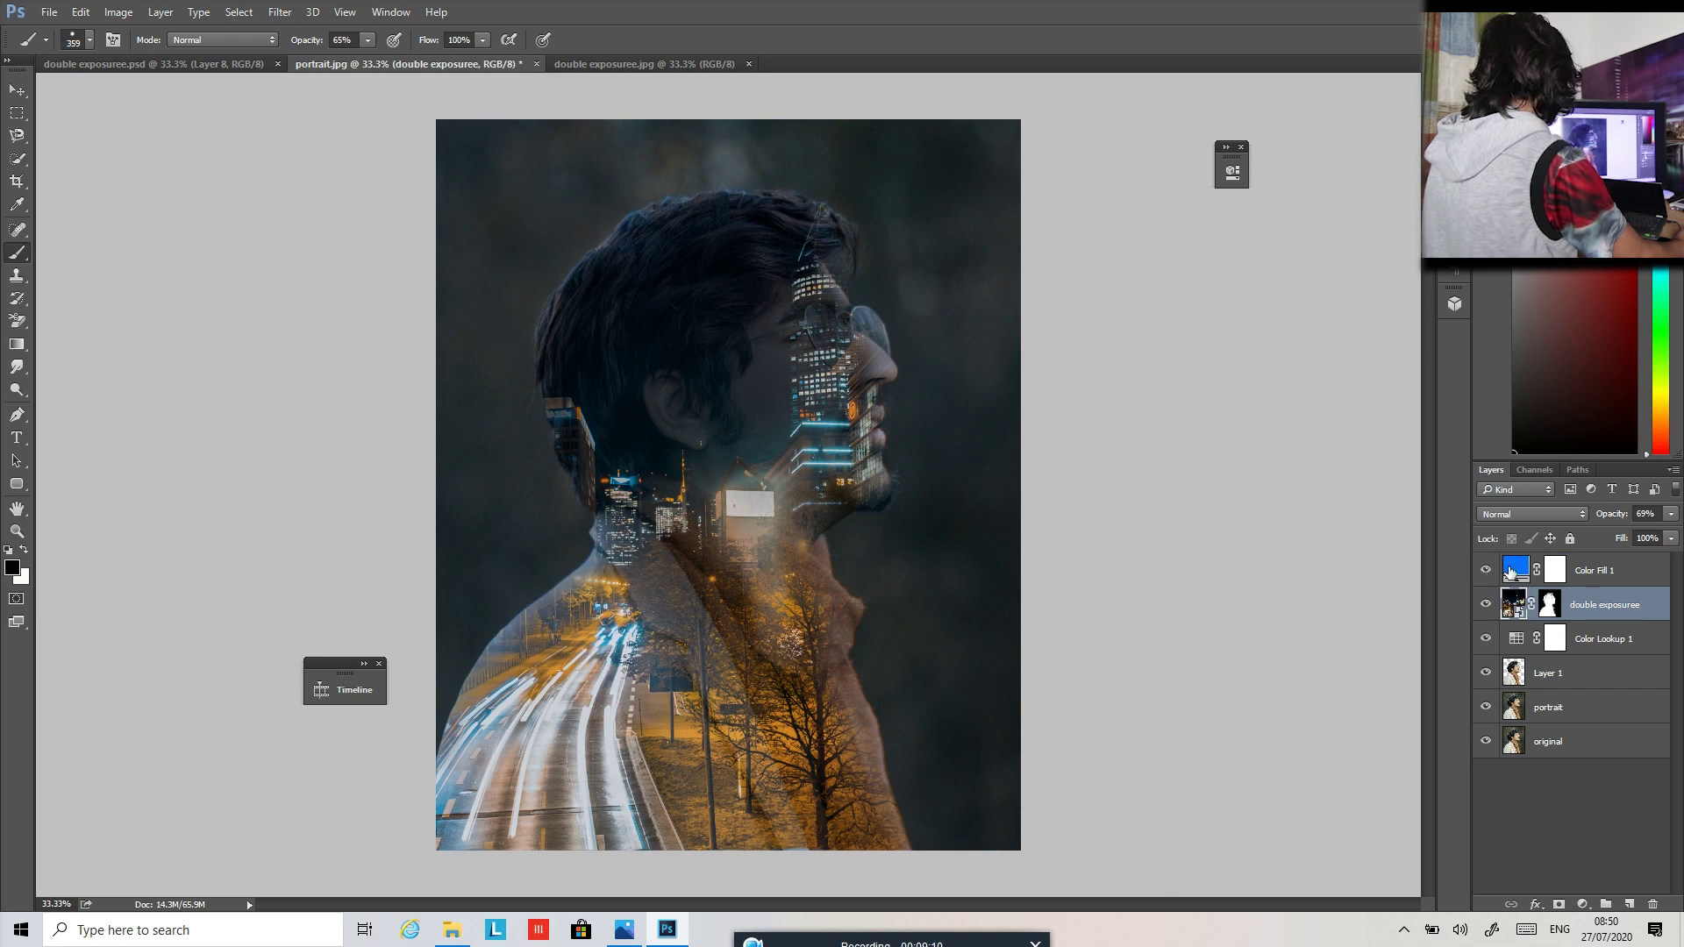
Stamp all visible layers into a new merged layer above Color Fill 1 and duplicate that merged layer.
left_click(1514, 570)
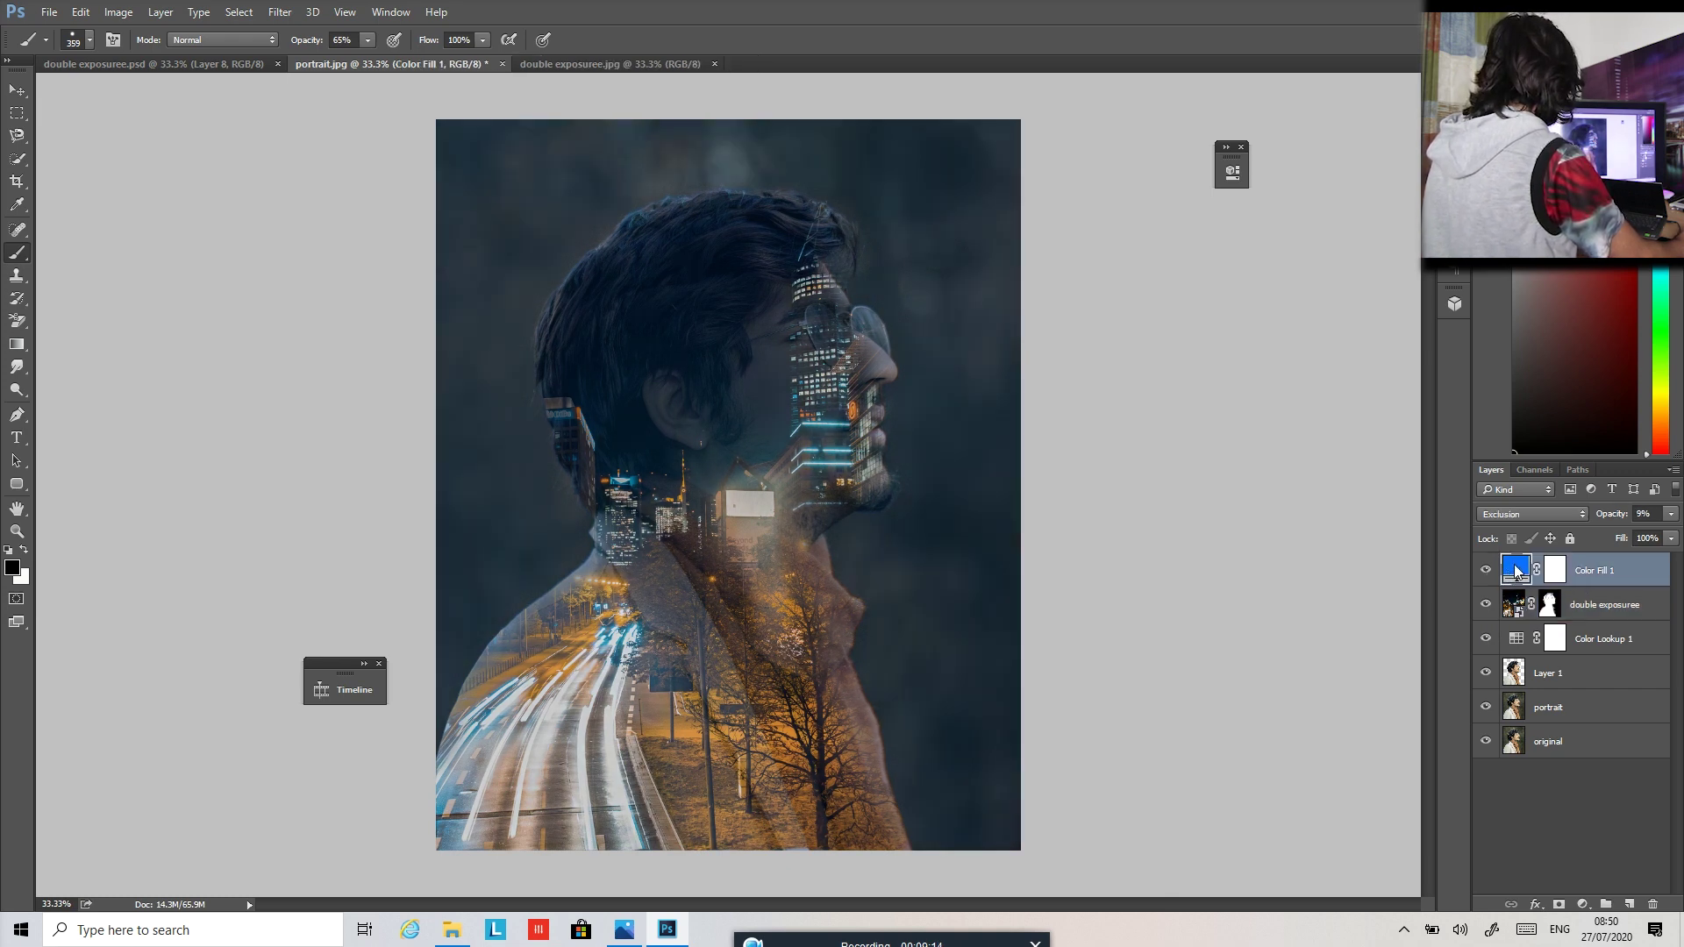
key("ctrl+shift+alt+e")
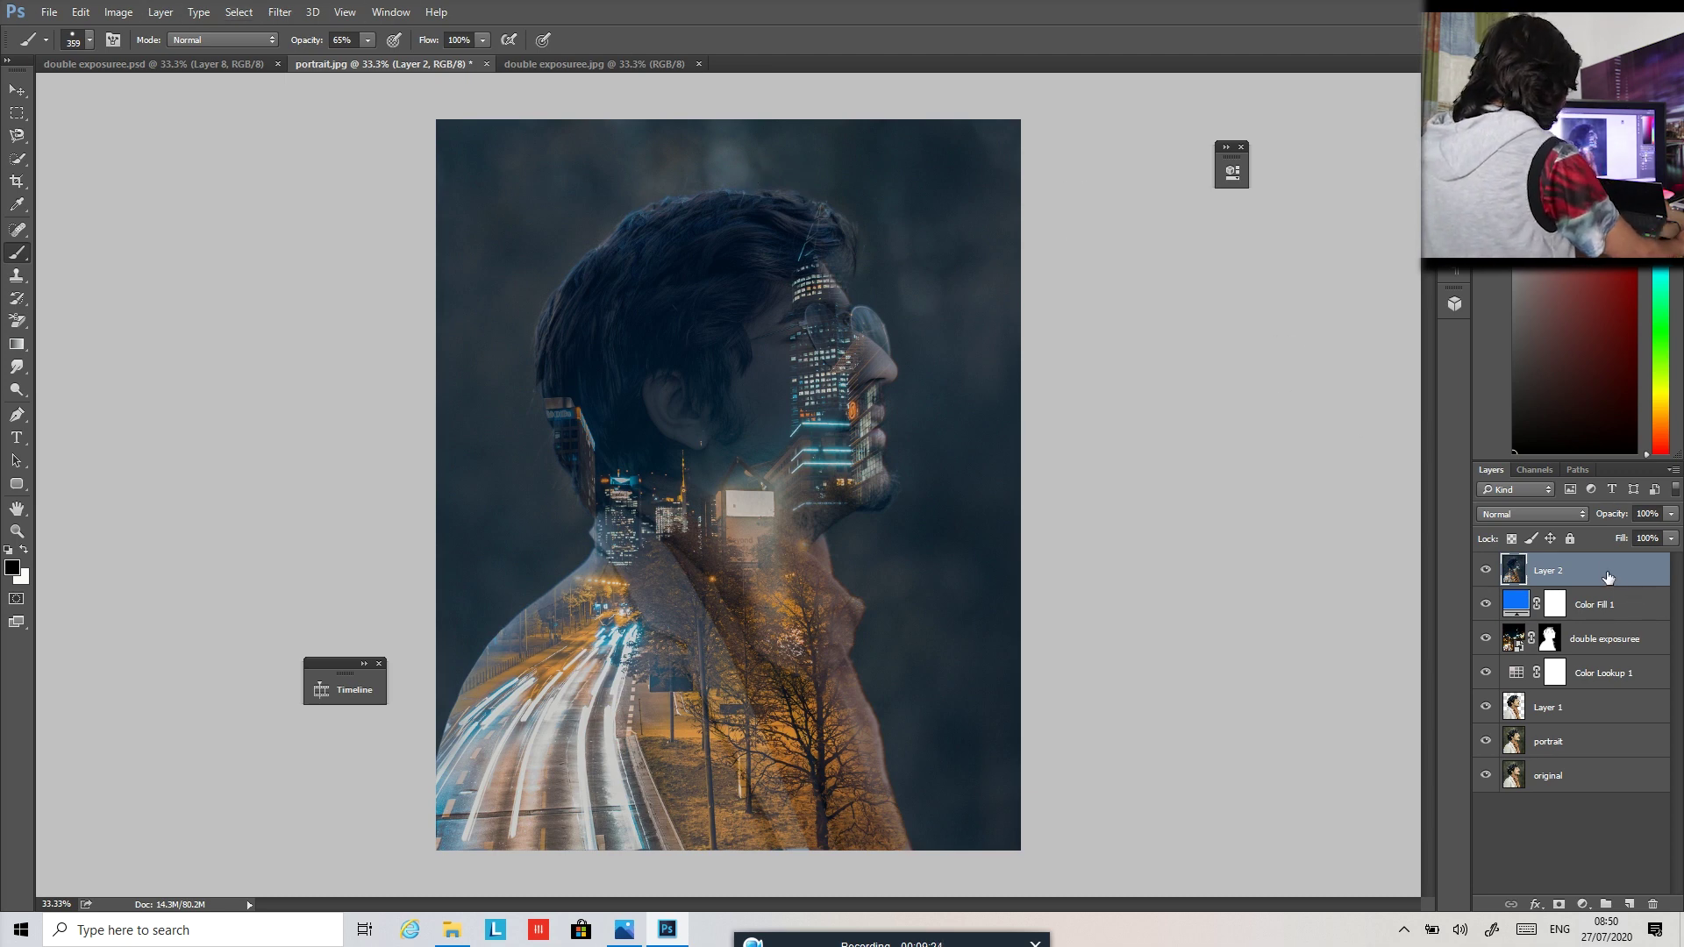
key("ctrl+j")
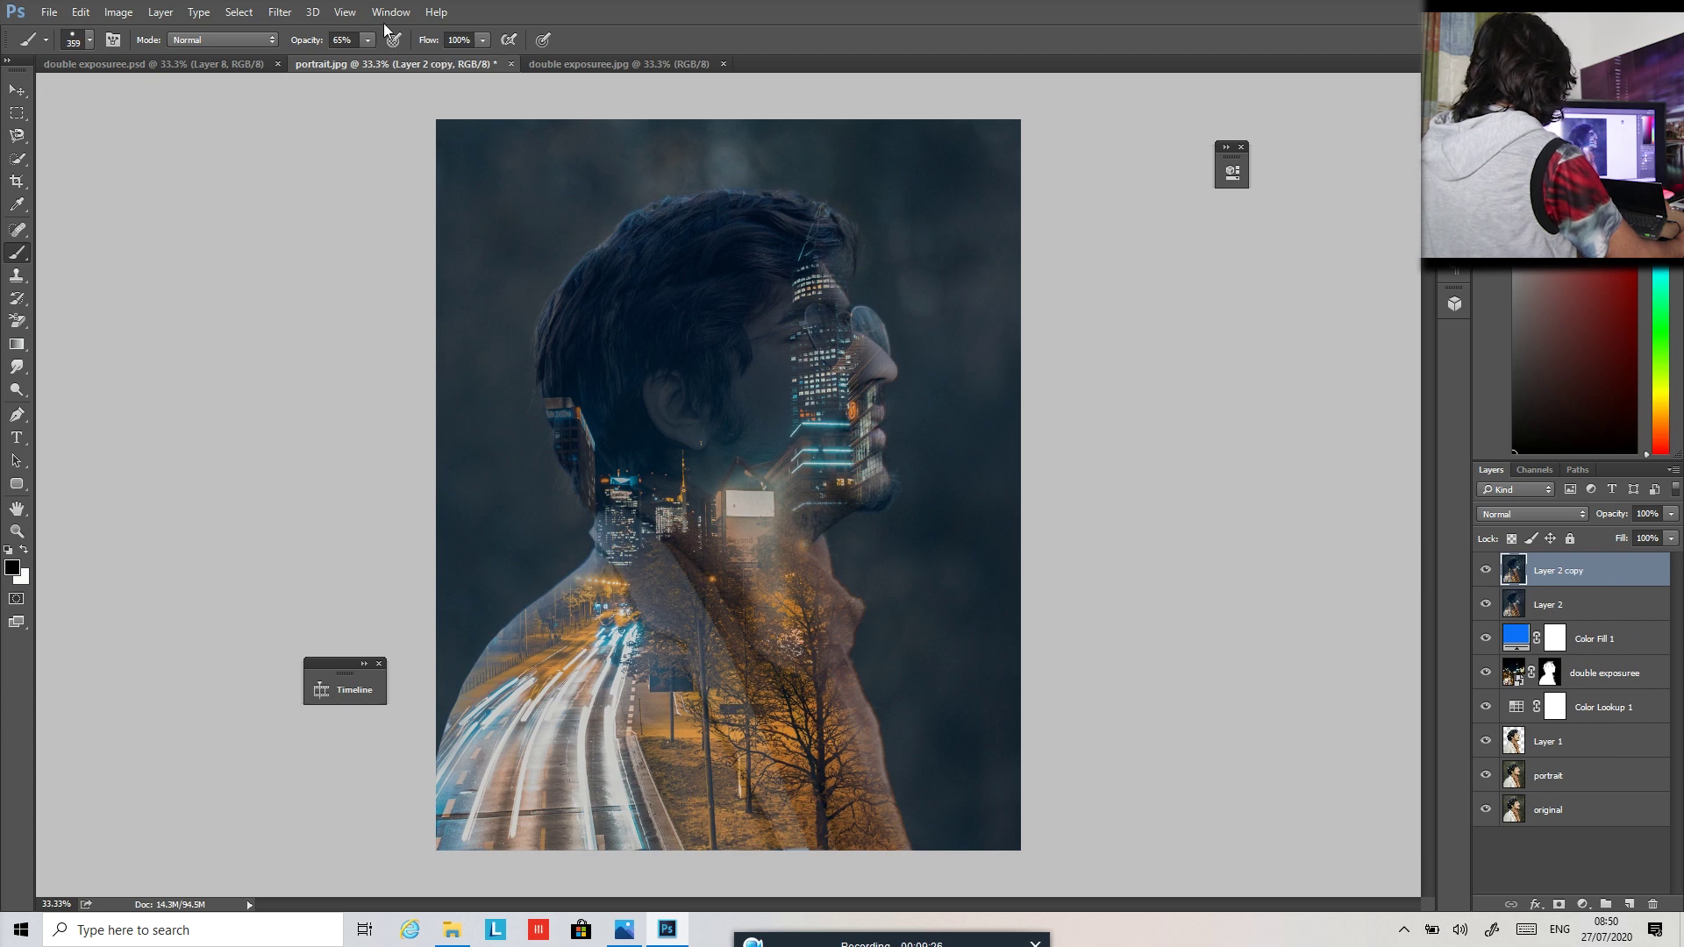
Open Camera Raw Filter on Layer 2 copy and set Contrast +35, Highlights -53, Exposure +0.50 and Shadows +30.
left_click(280, 12)
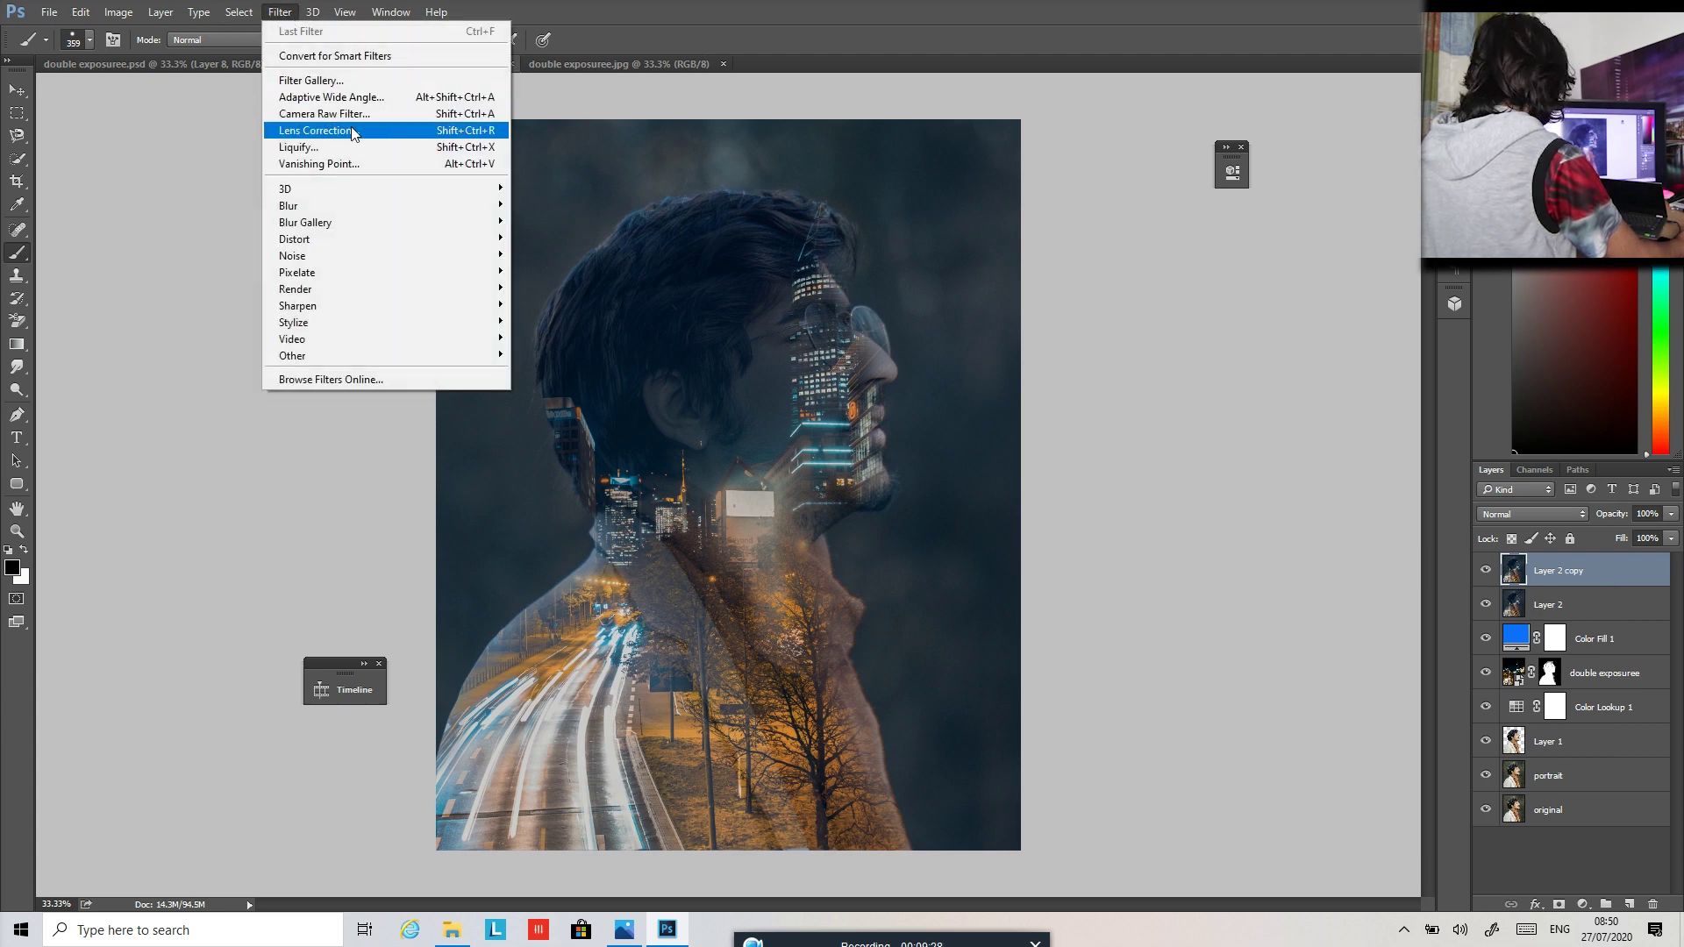
left_click(365, 113)
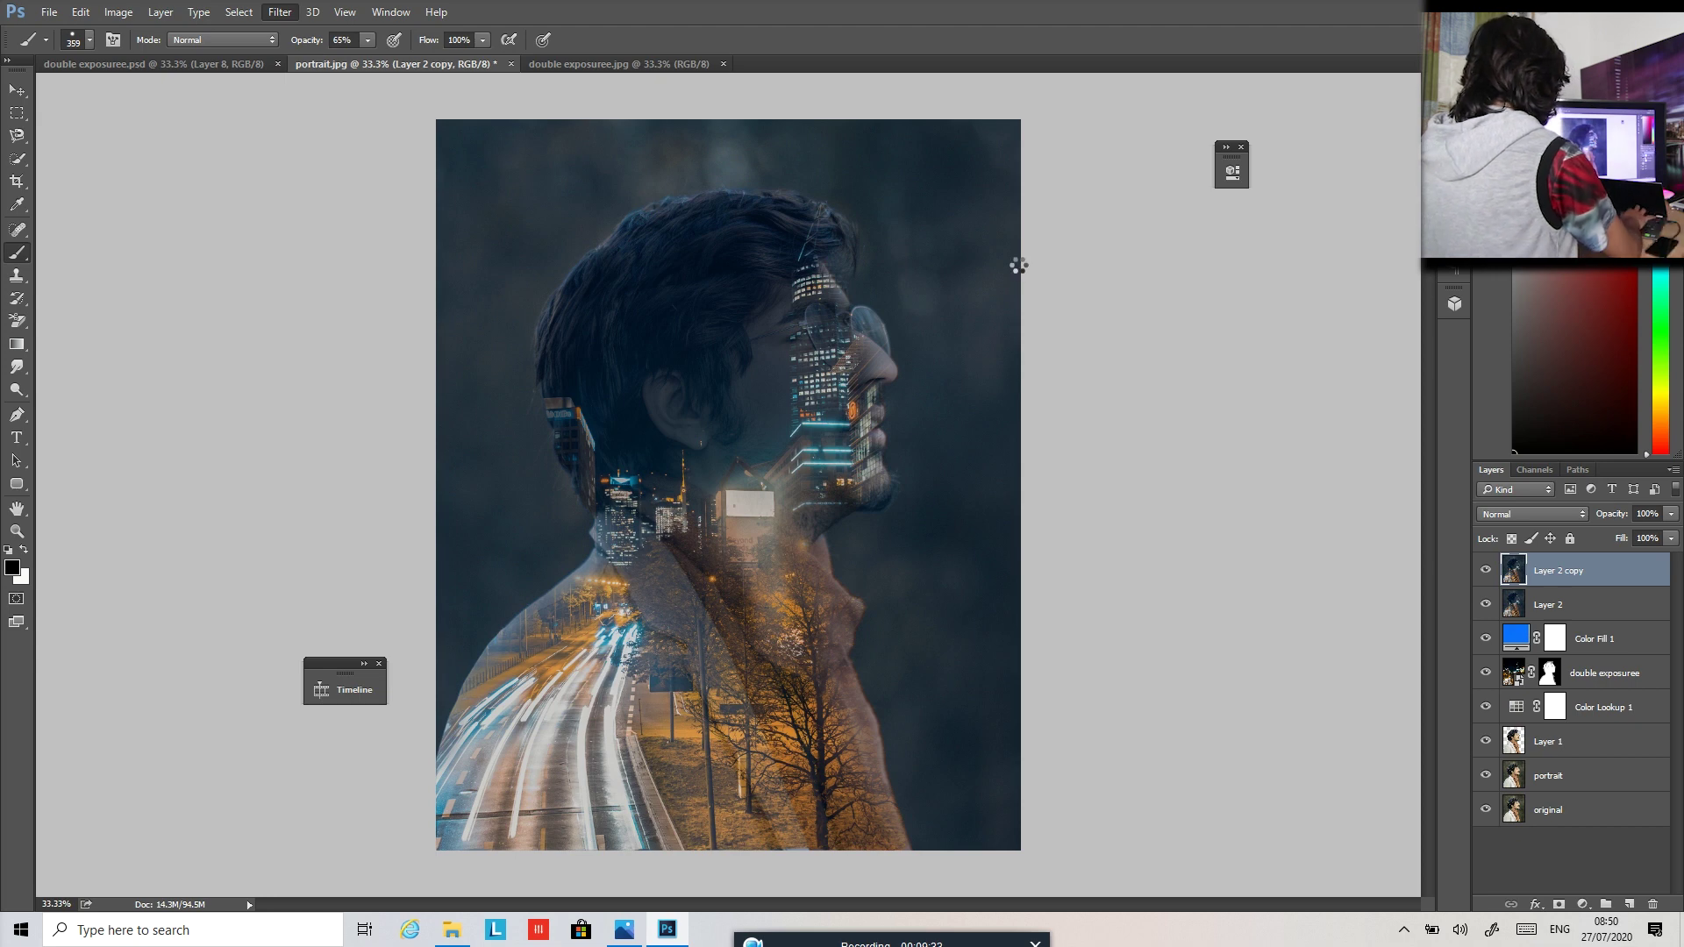
left_click(1138, 471)
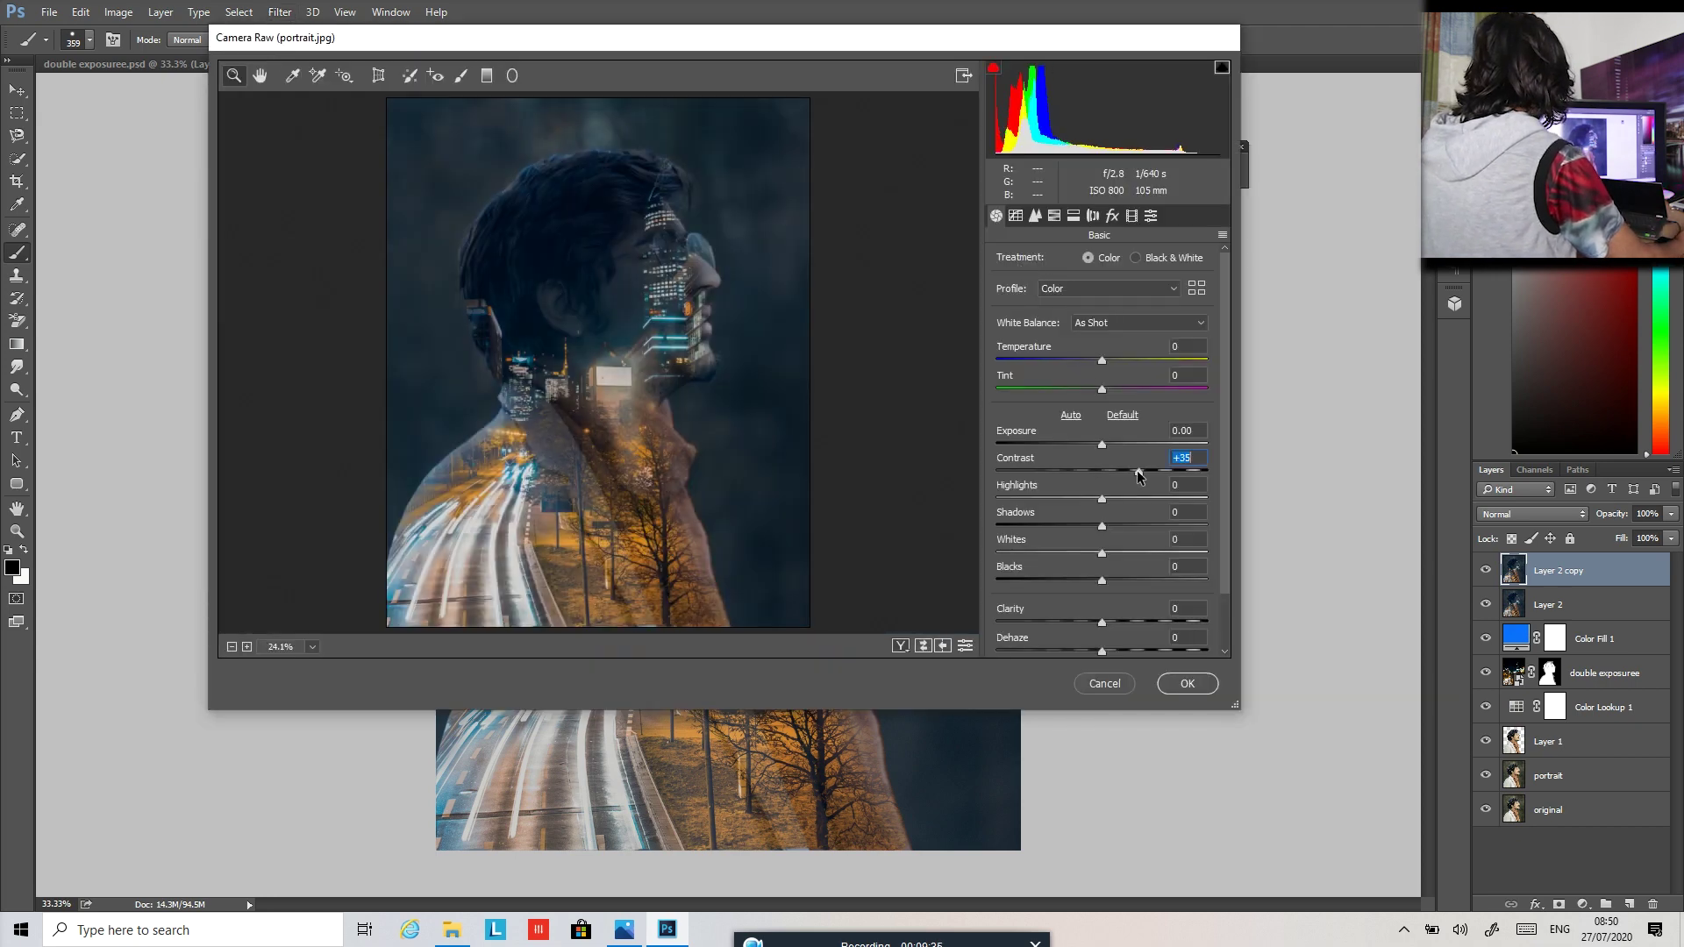
left_click(1046, 499)
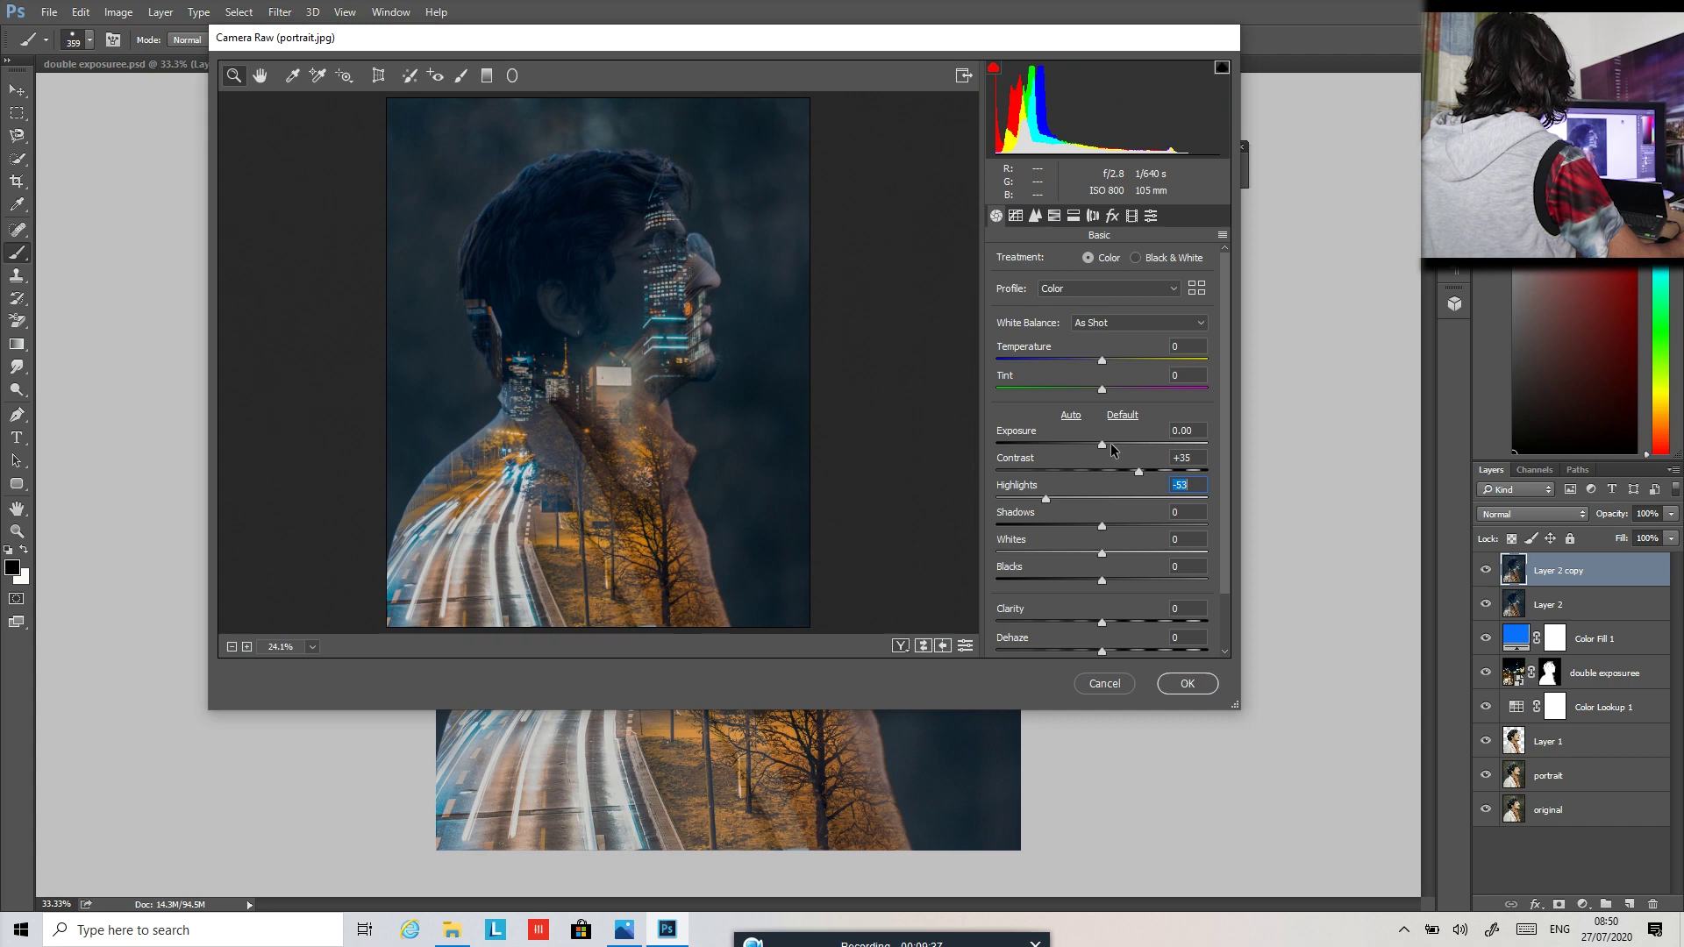
left_click(1112, 444)
left_click(1133, 525)
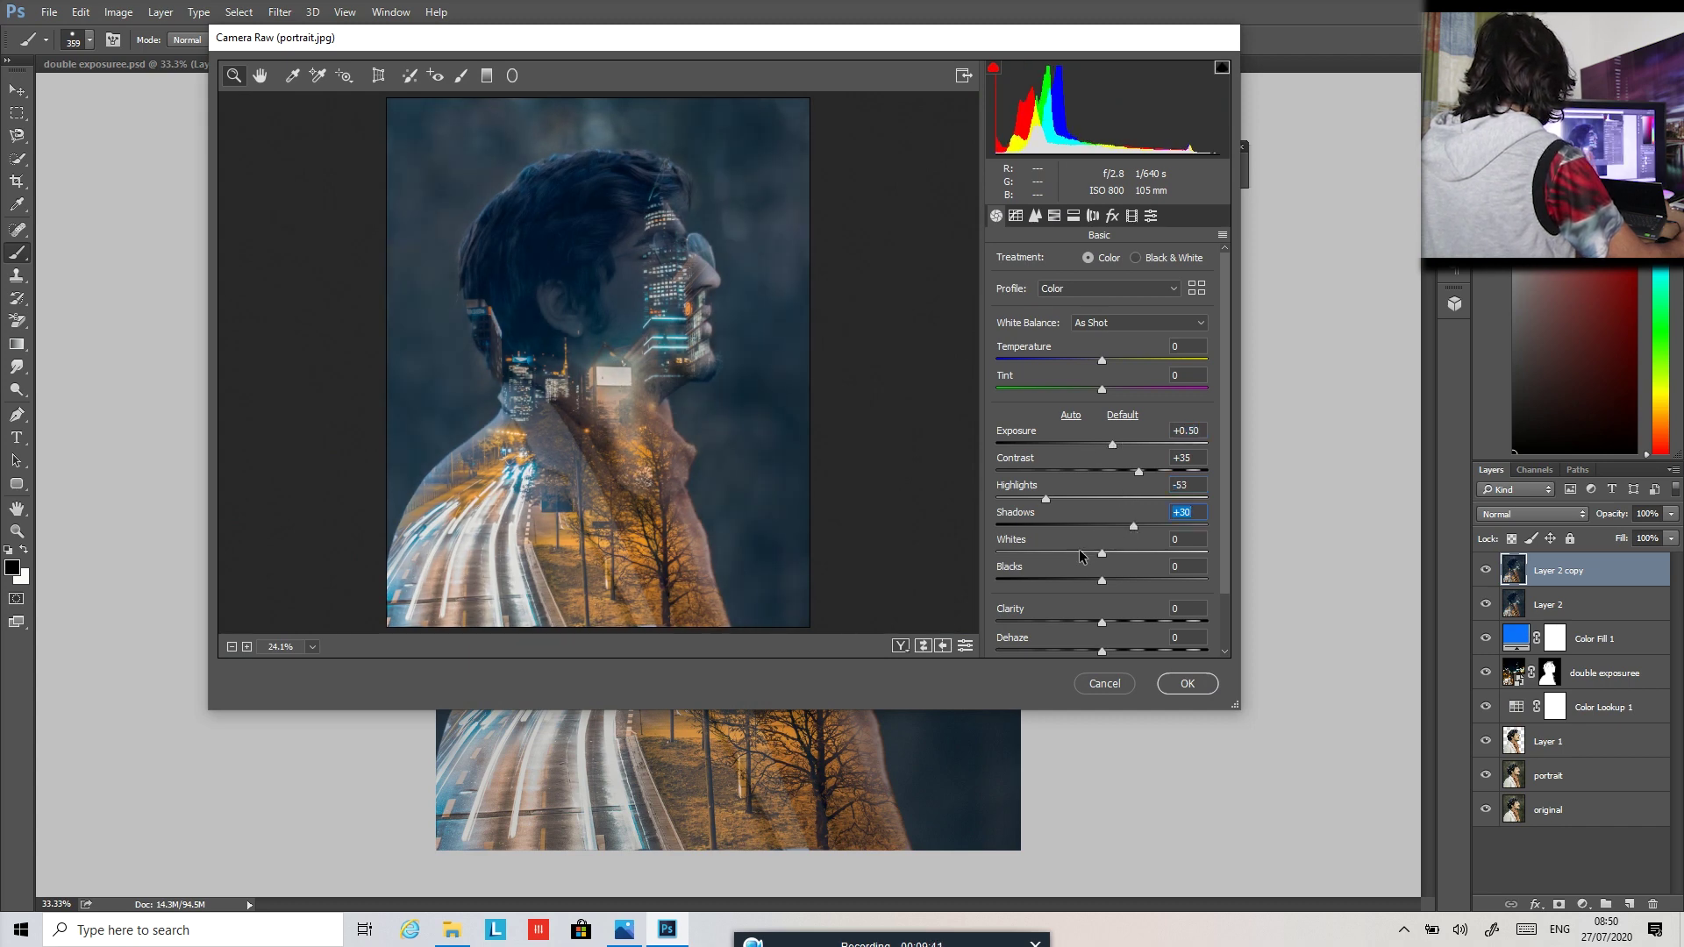
Set the Camera Raw basic adjustments Whites to +11, Blacks to -20, Clarity to +32 and Dehaze to +13.
left_click(1112, 553)
left_click(1081, 580)
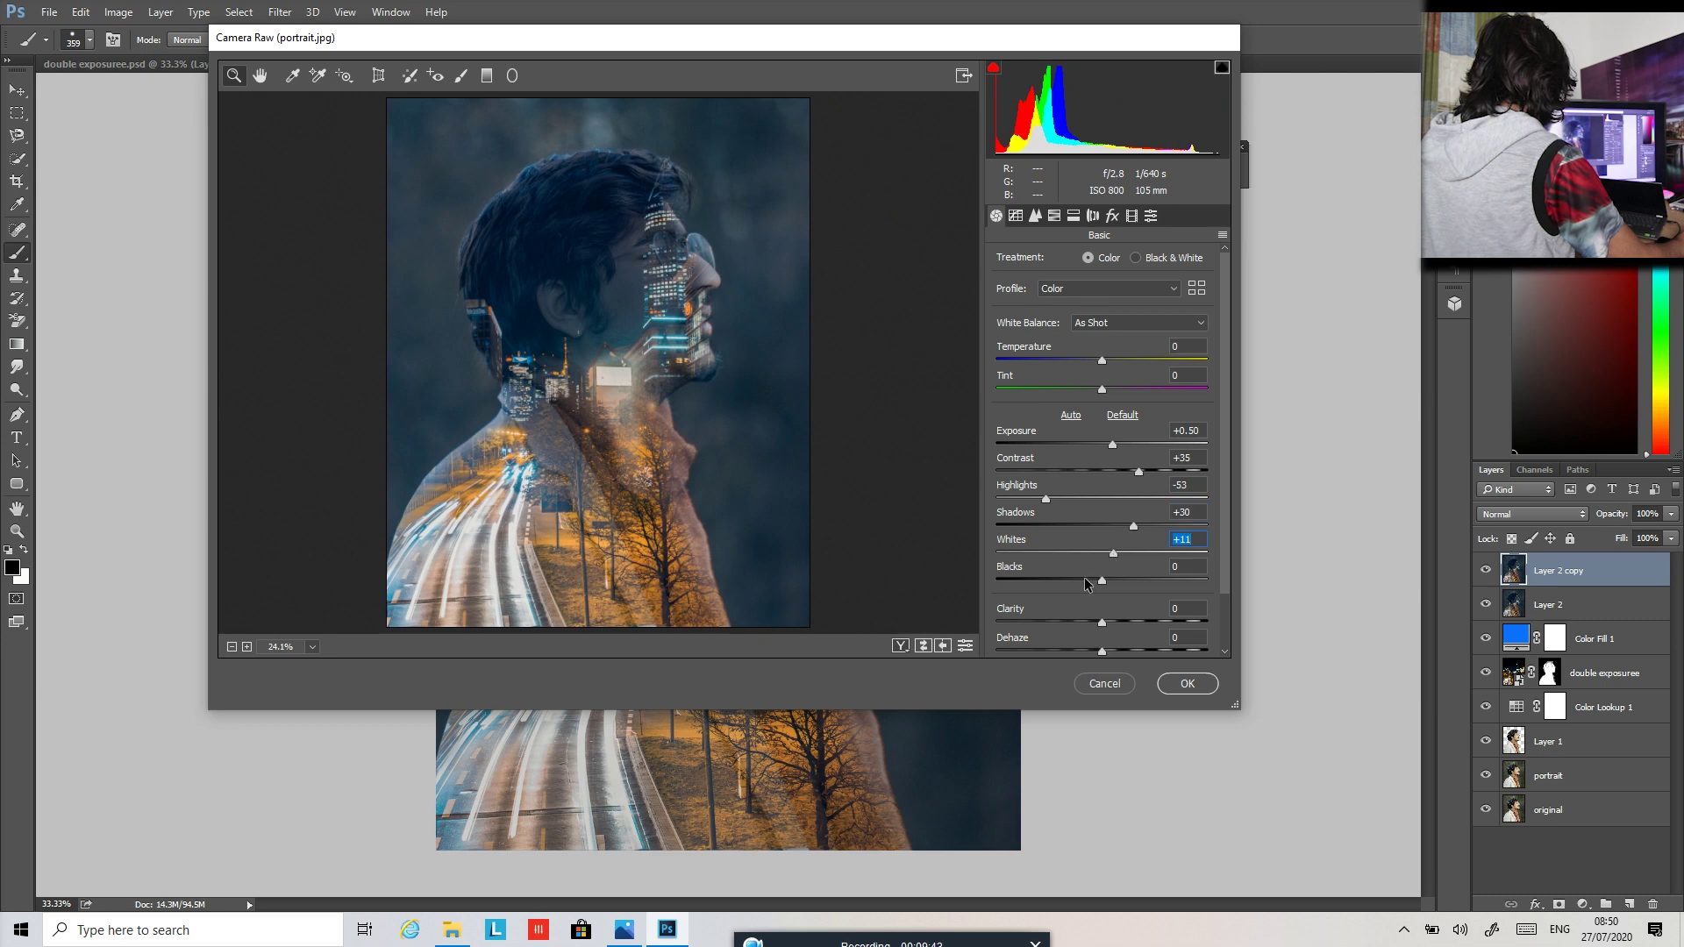
left_click(1134, 622)
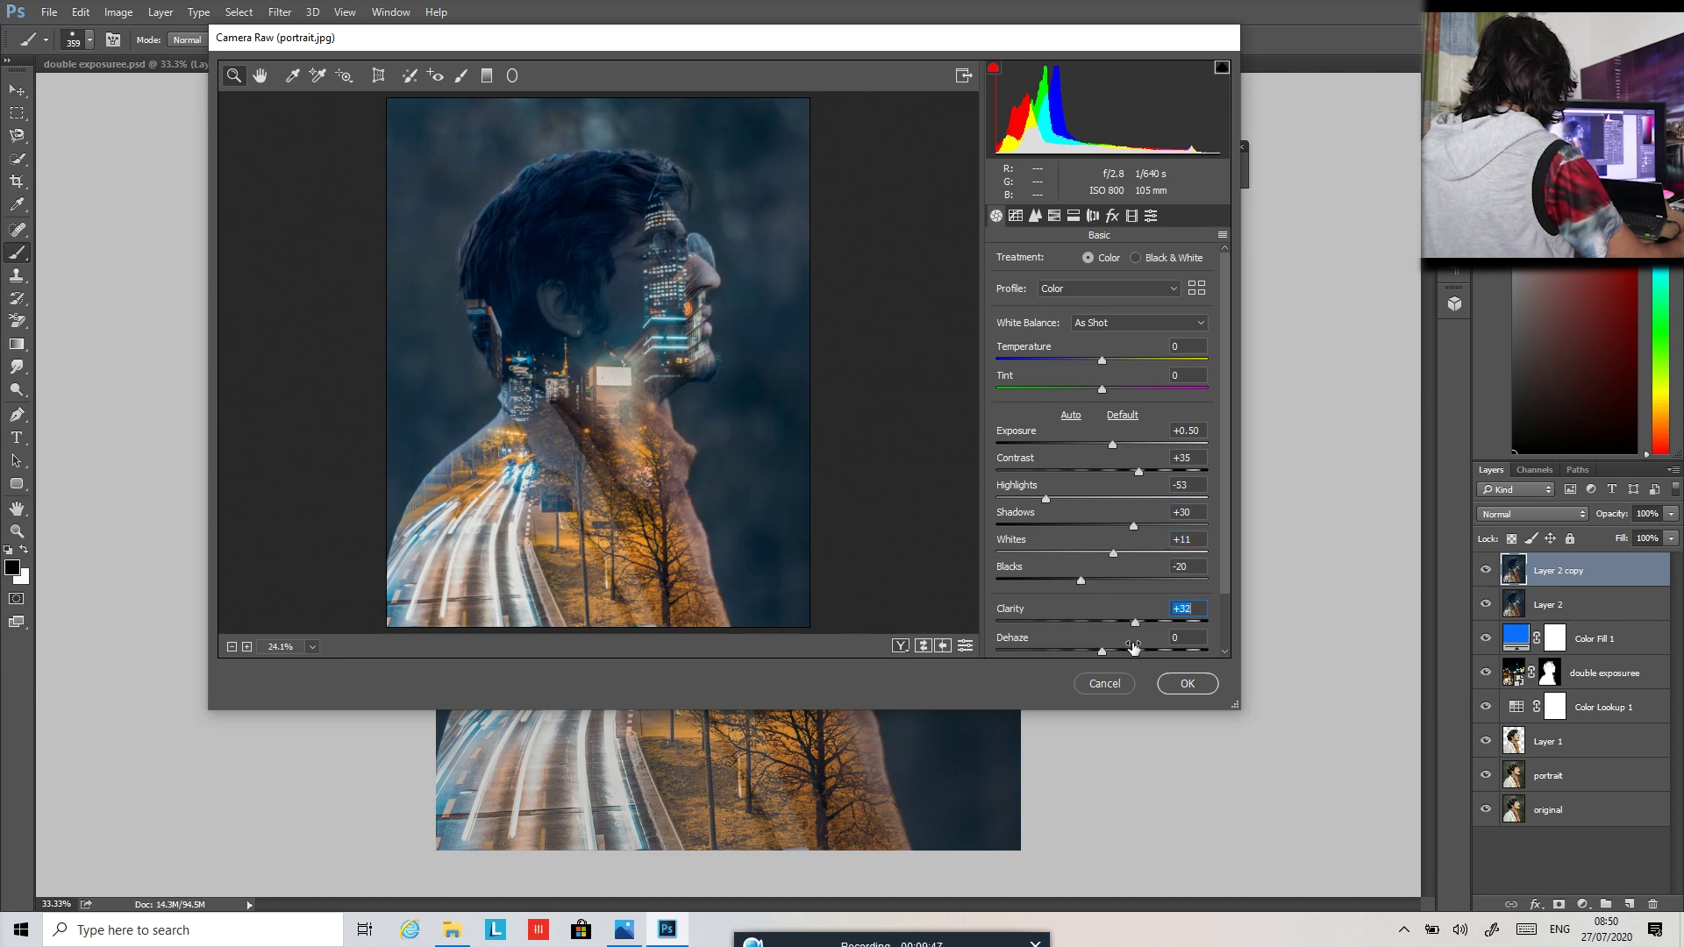
left_click(1115, 647)
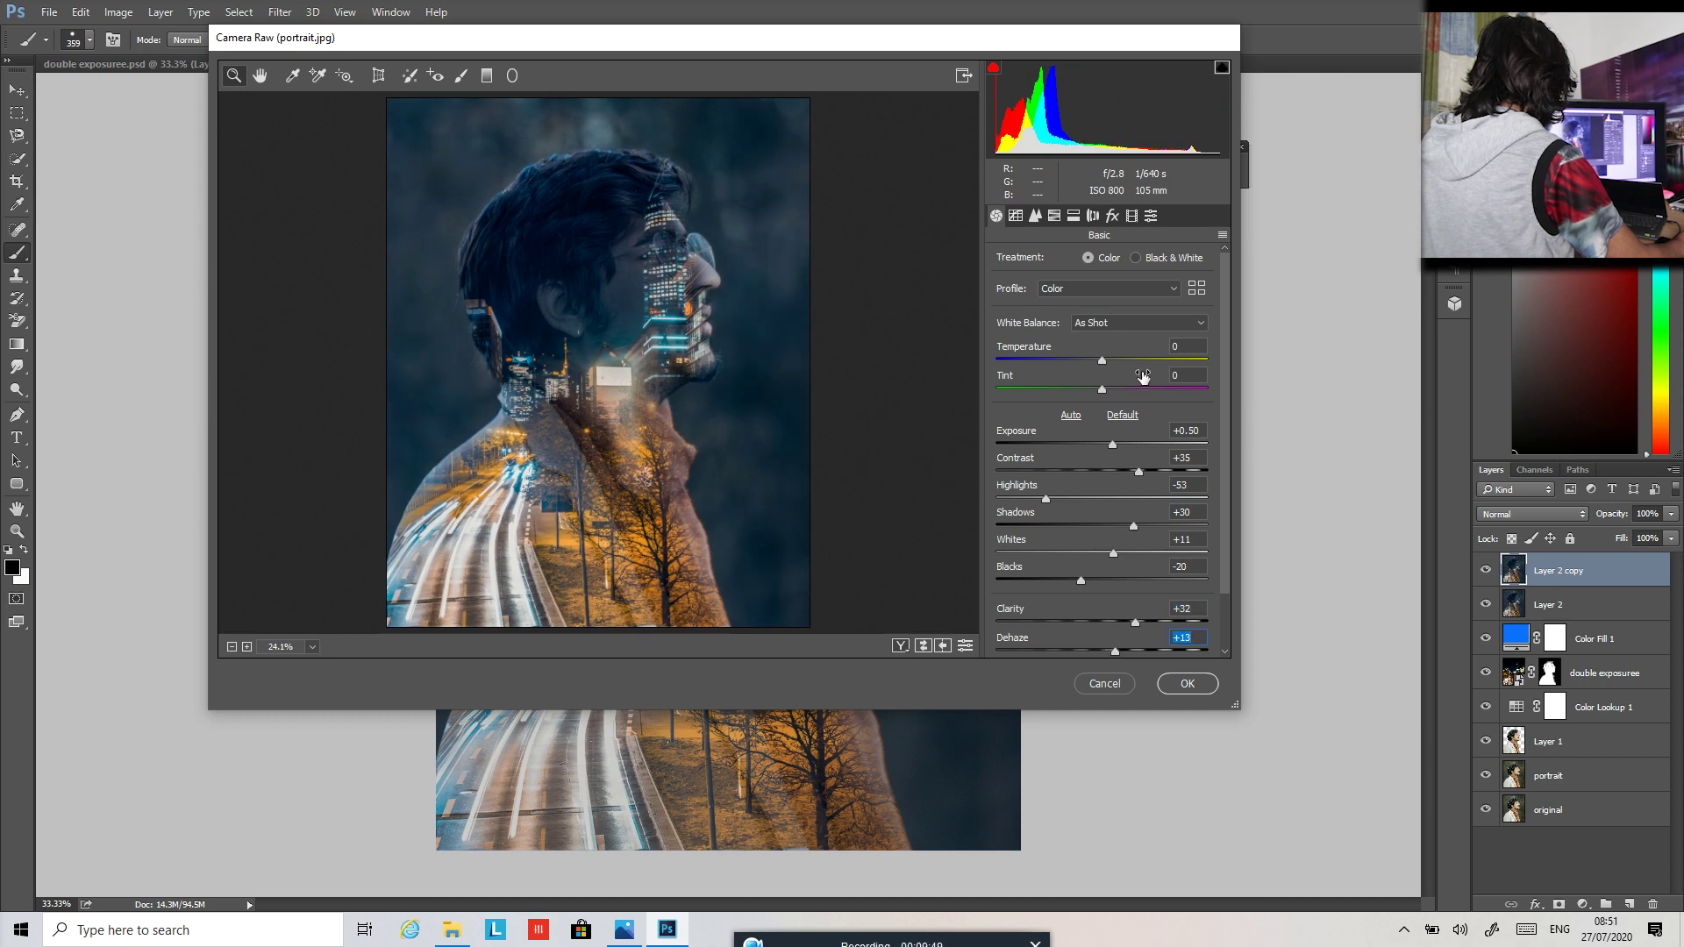
In the Camera Raw calibration, set the Red Primary hue to +90 and the Blue Primary hue to -83.
left_click(1111, 215)
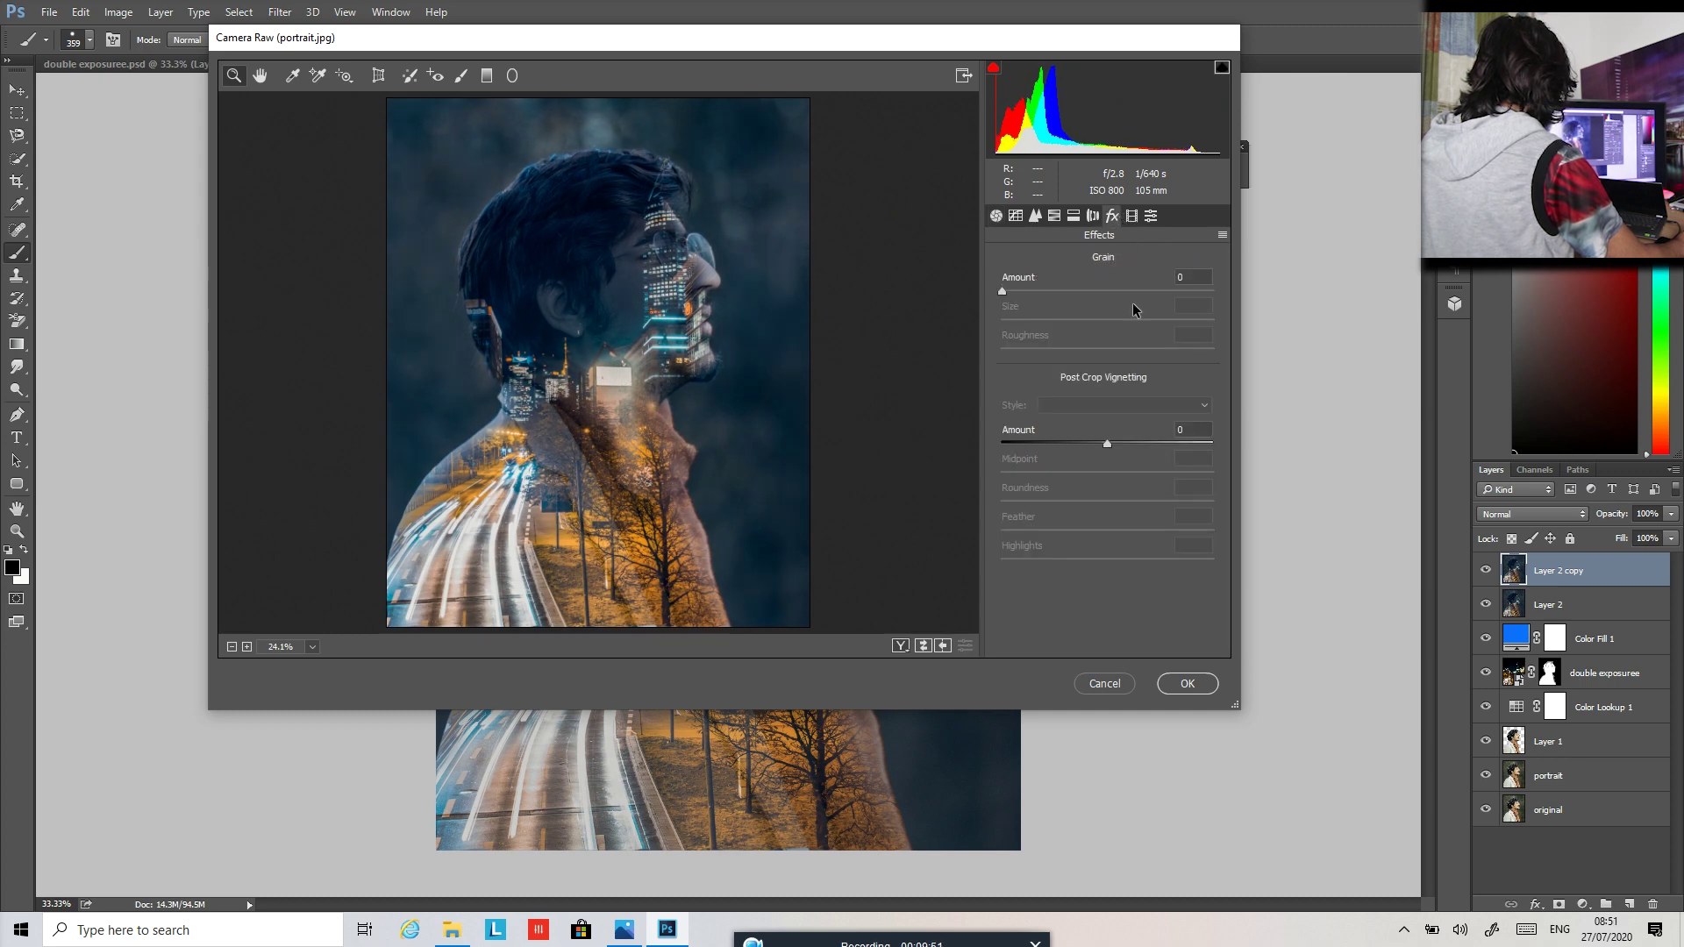
left_click(1131, 216)
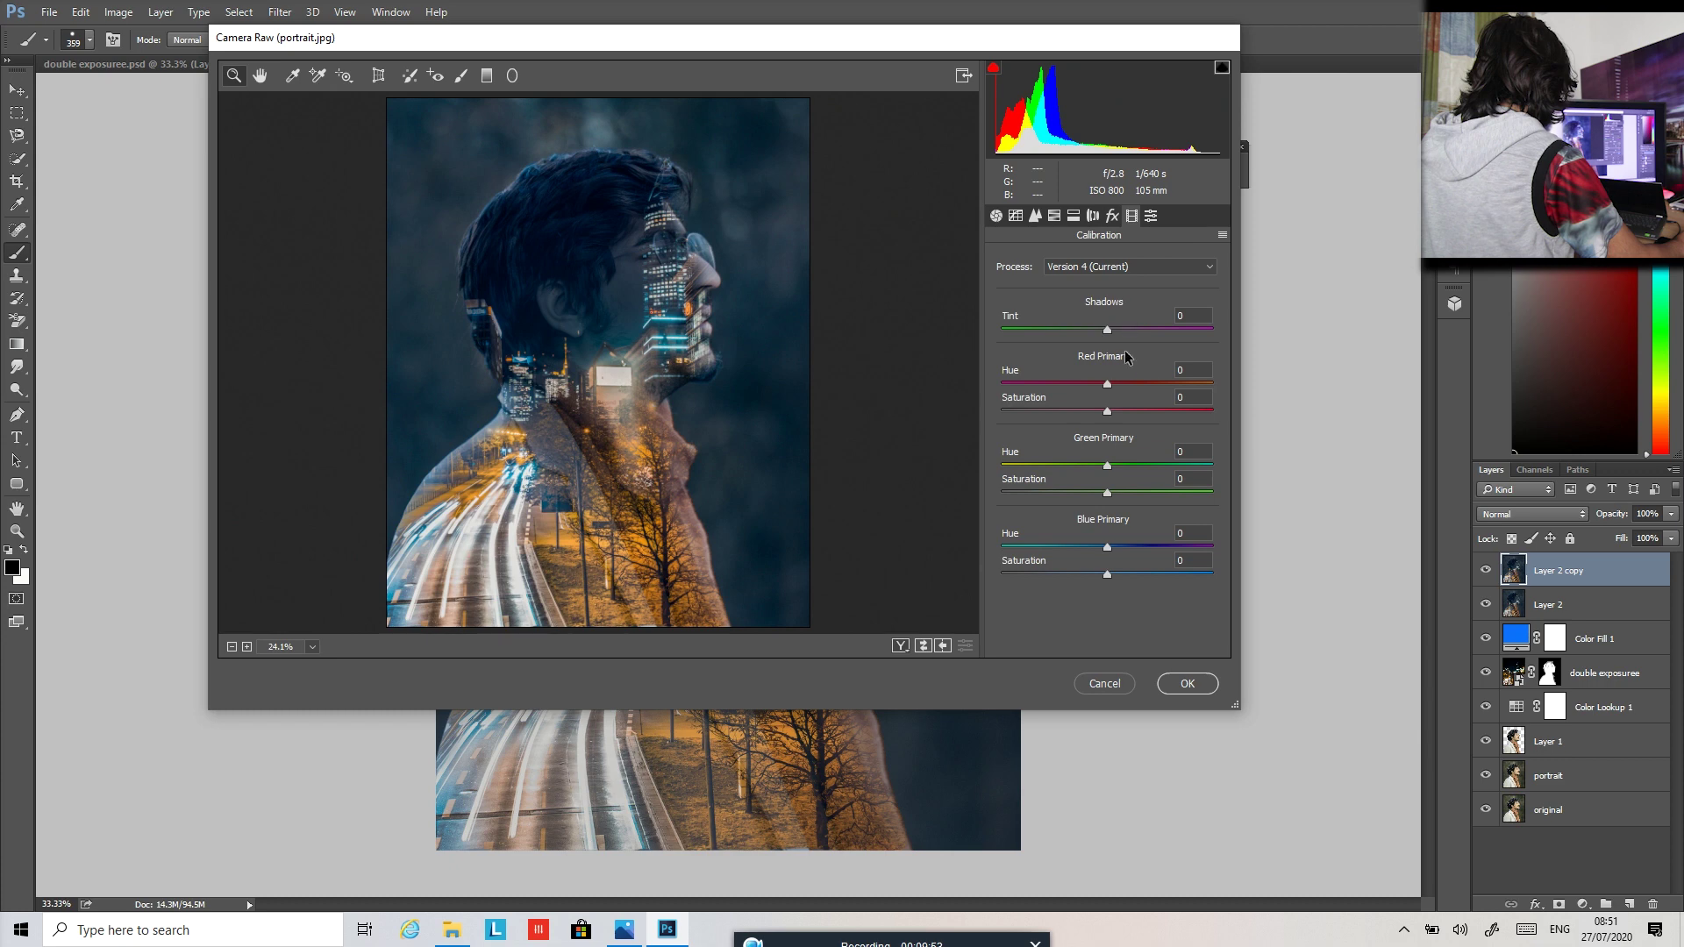
left_click_drag(1108, 384, 1202, 386)
left_click(1018, 546)
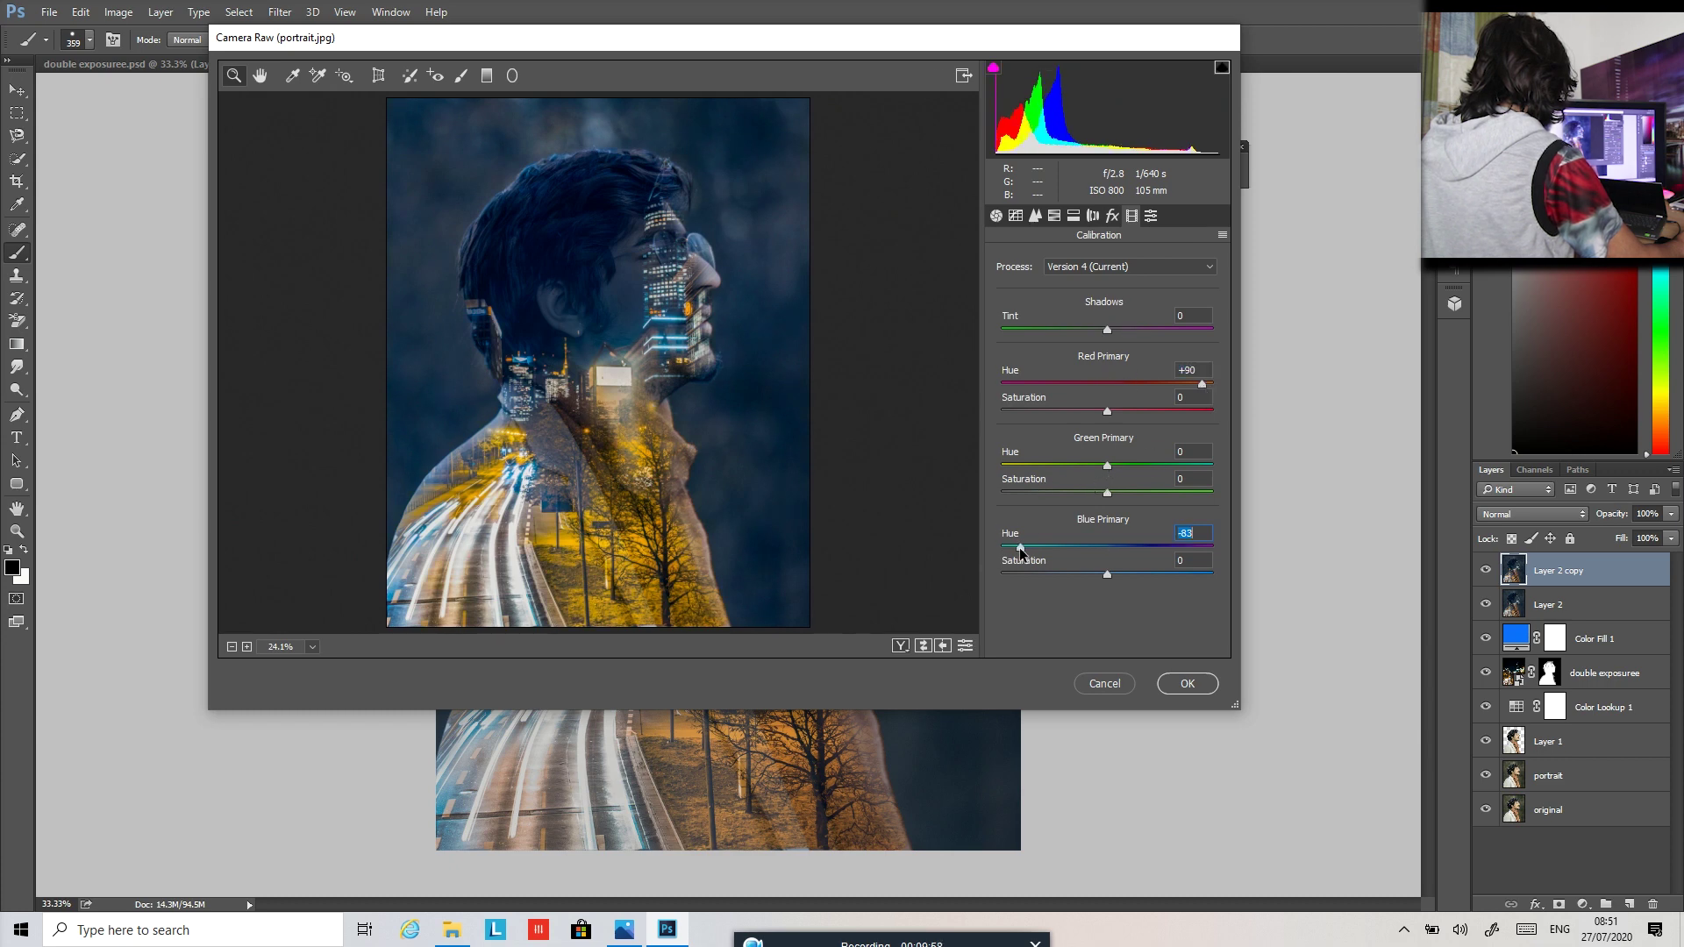
Reduce the overall Saturation to -41 in the basic Camera Raw adjustments.
left_click(997, 216)
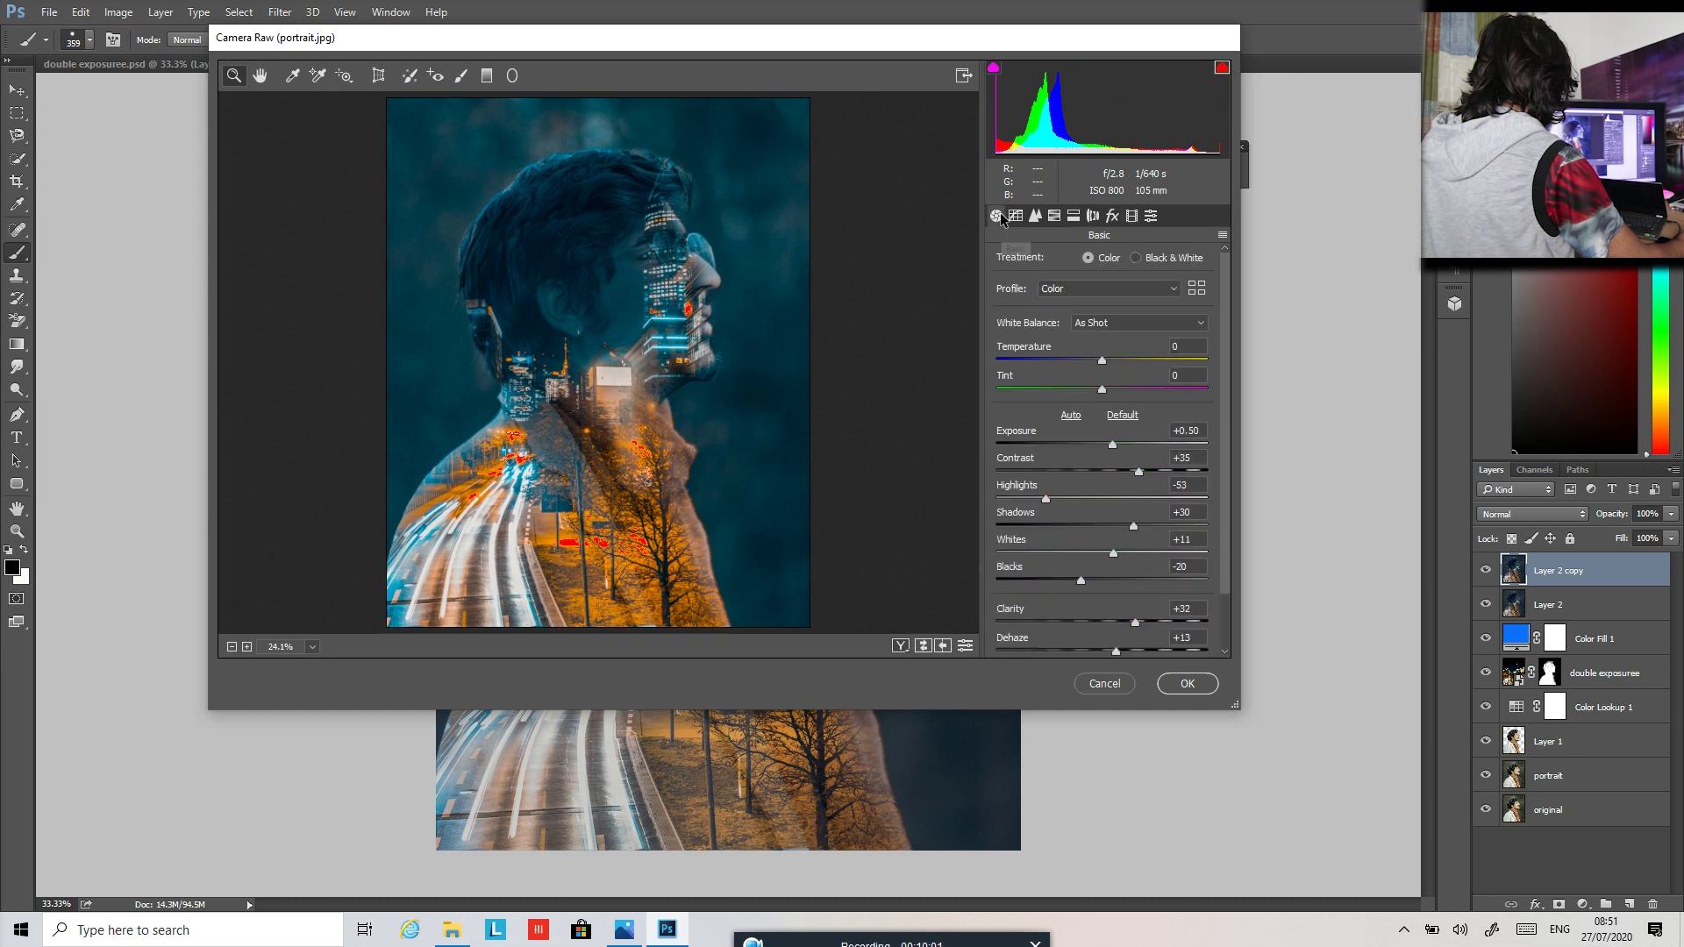
left_click_drag(1223, 410, 1224, 550)
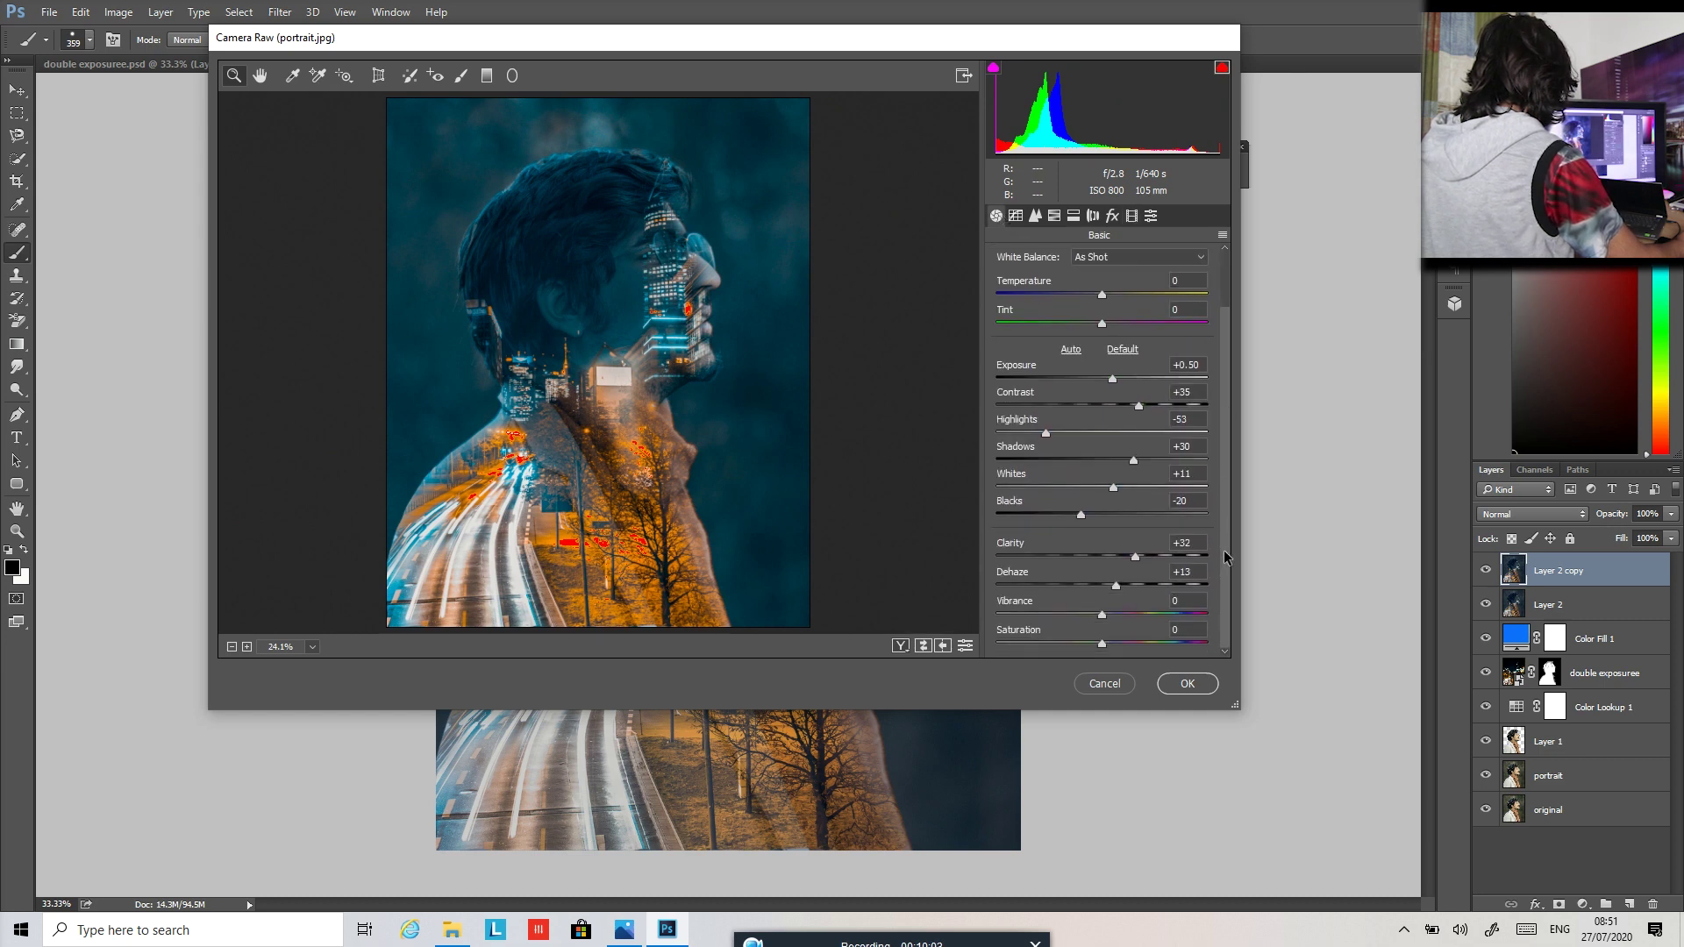
left_click(1072, 645)
left_click(1060, 646)
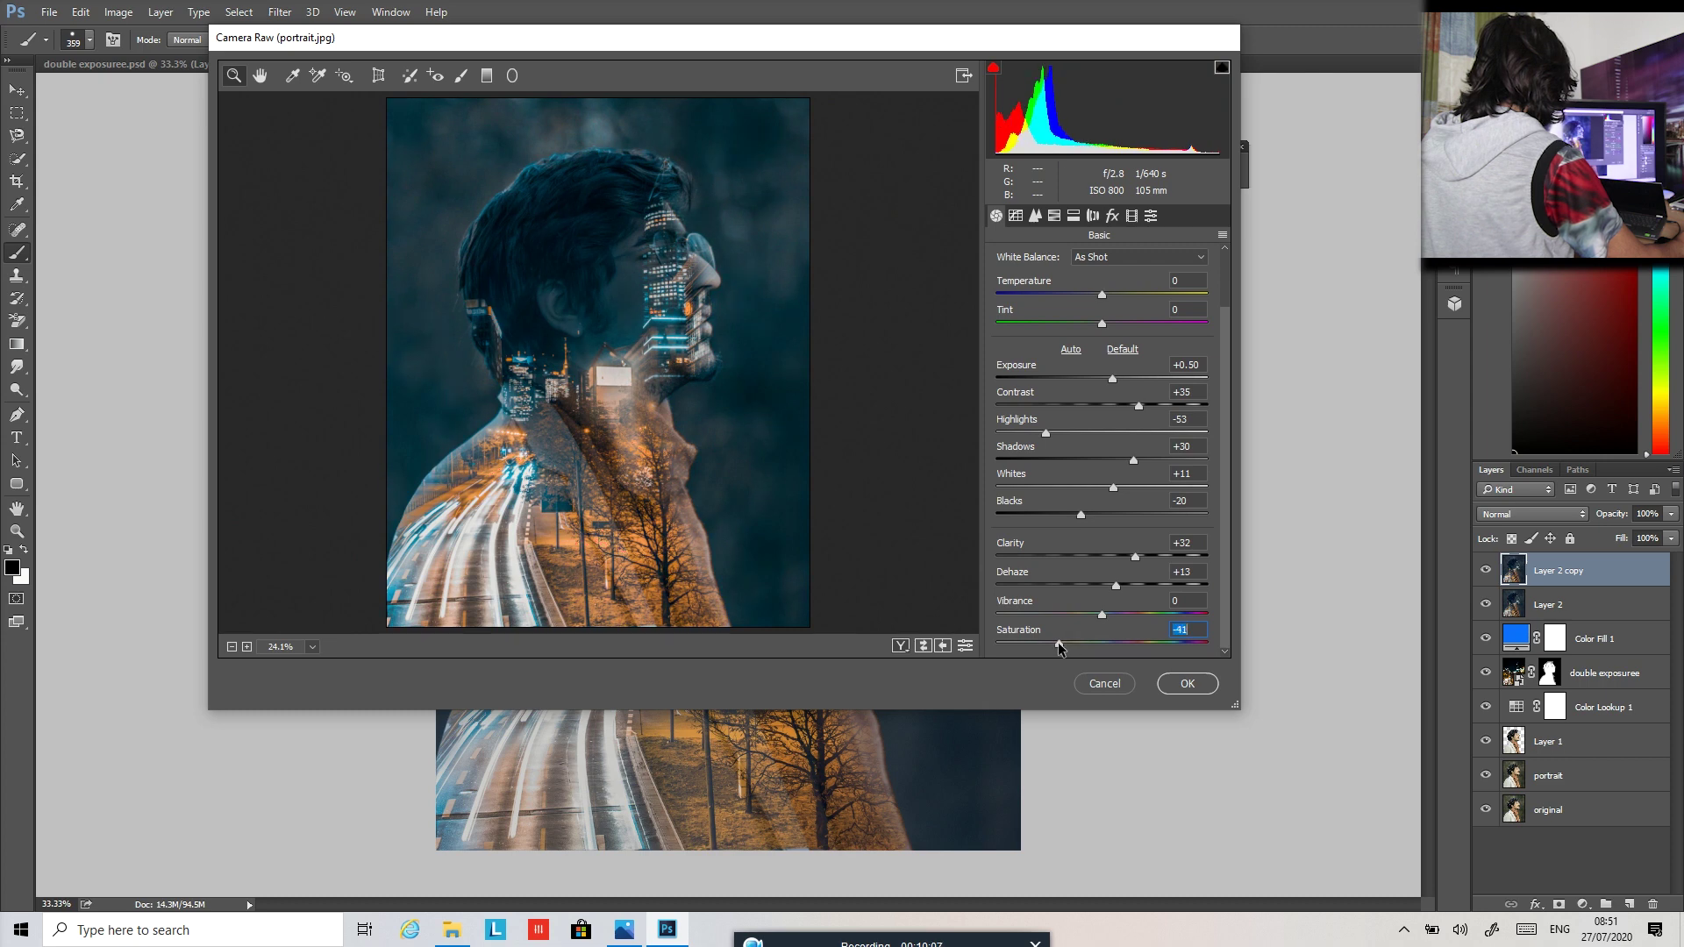
Set the post-crop vignetting amount to -31, apply the Camera Raw filter and compare Layer 2 copy hidden and shown.
left_click(1113, 216)
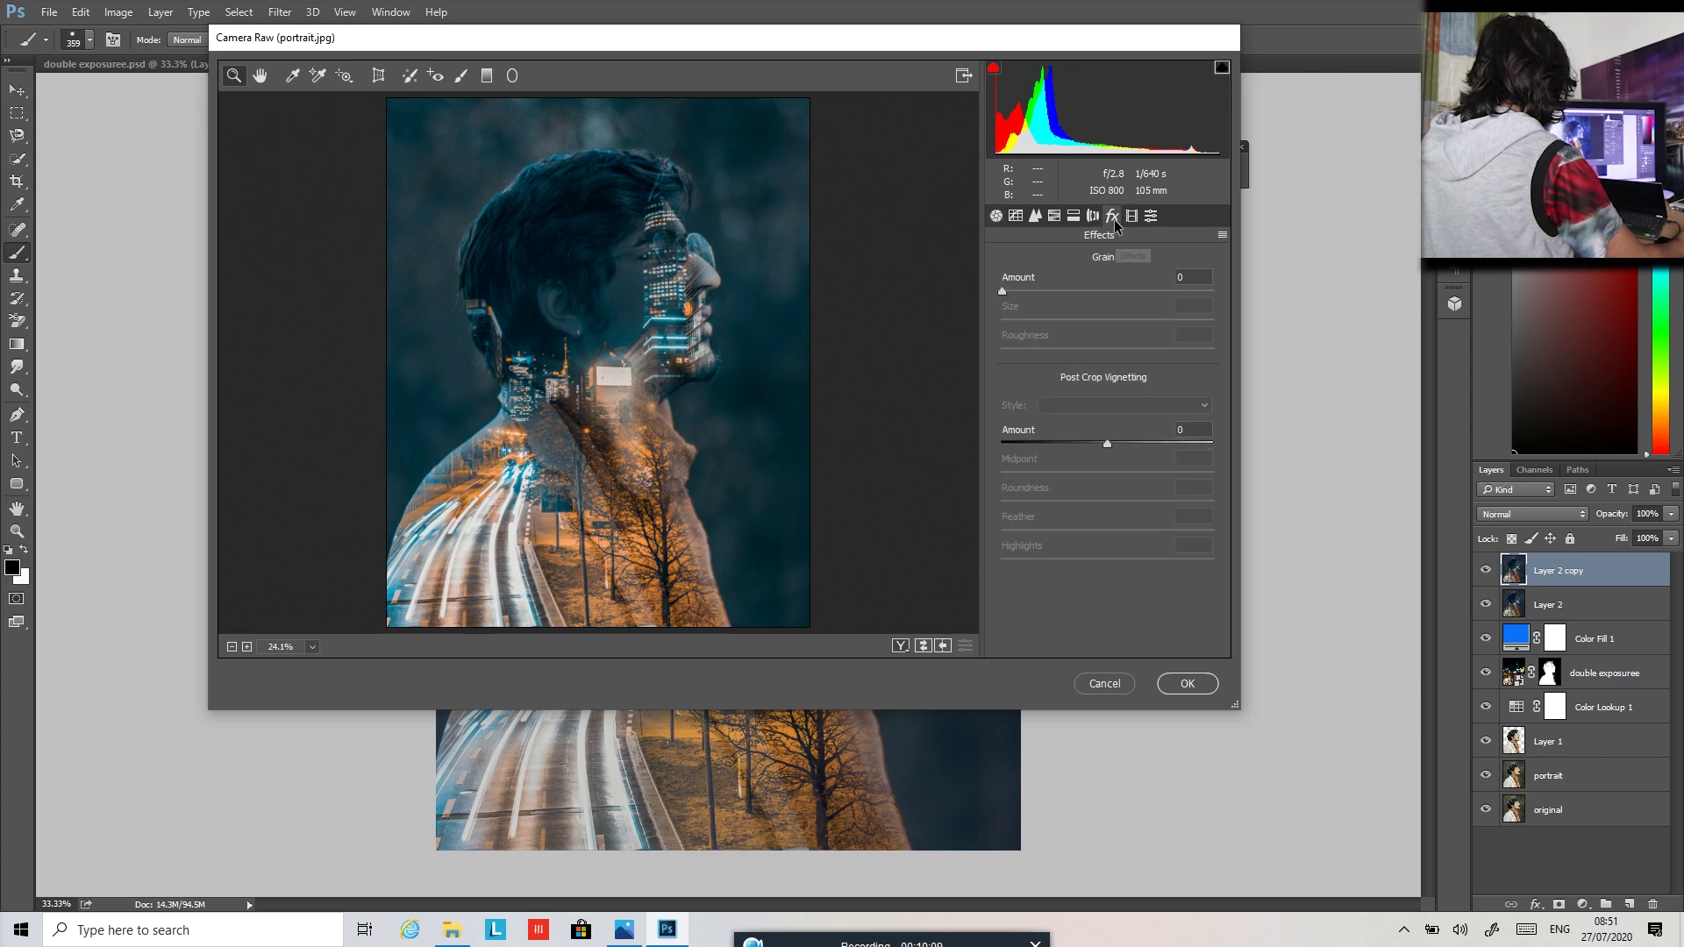
left_click(1075, 443)
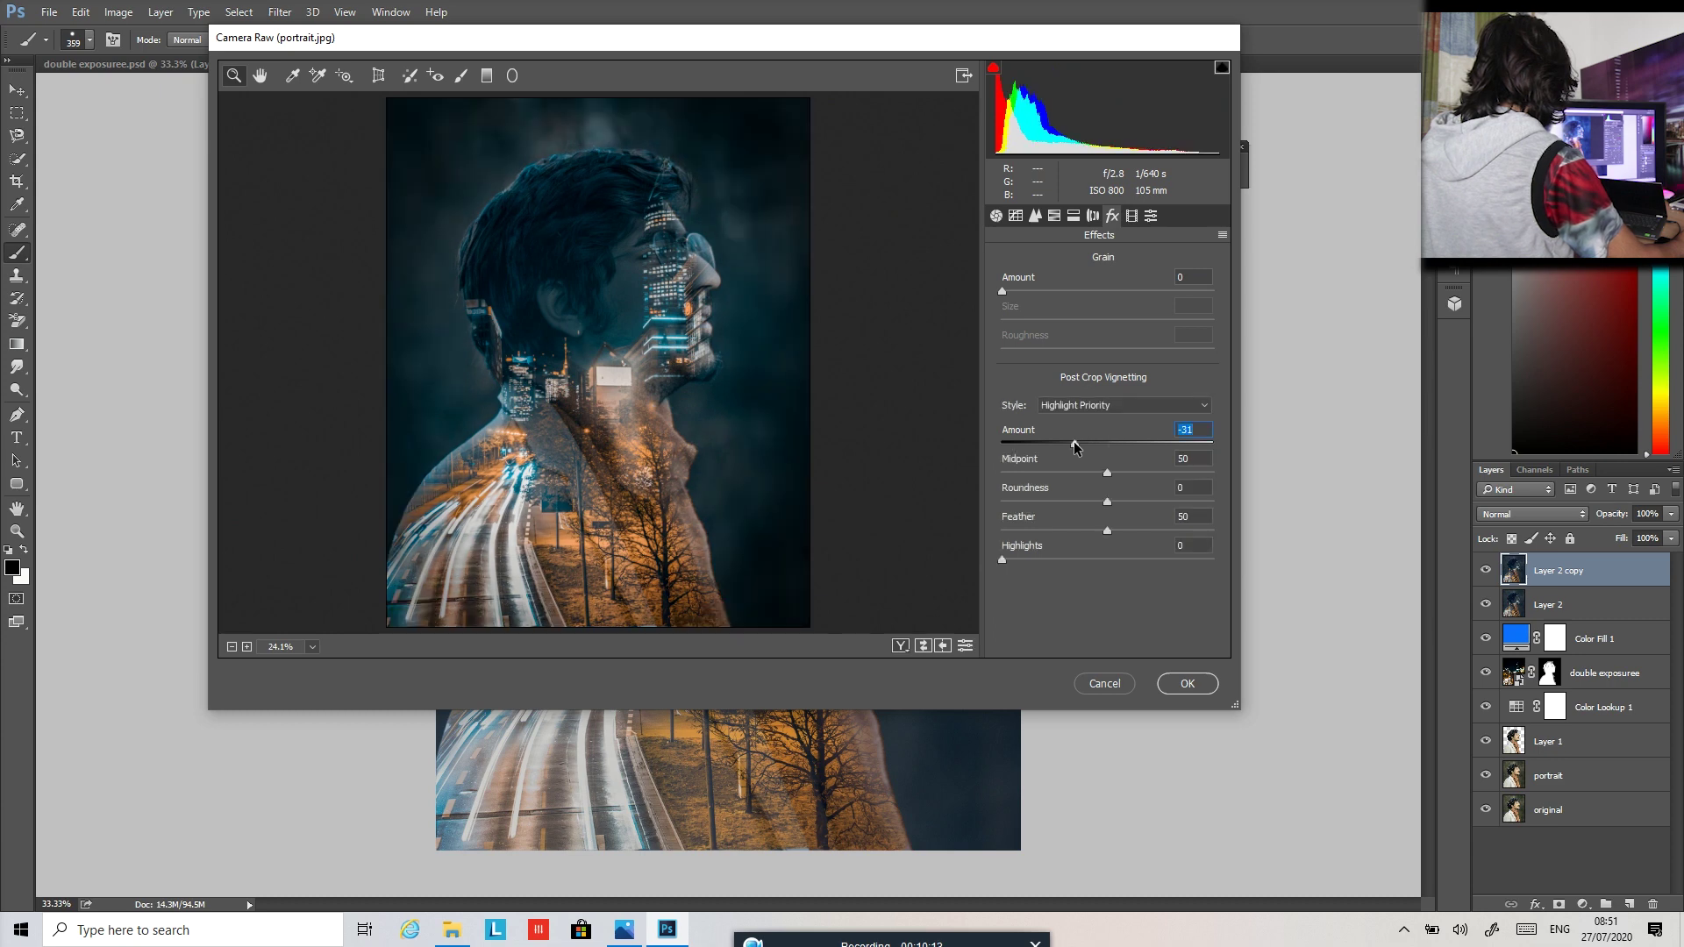
left_click(1189, 683)
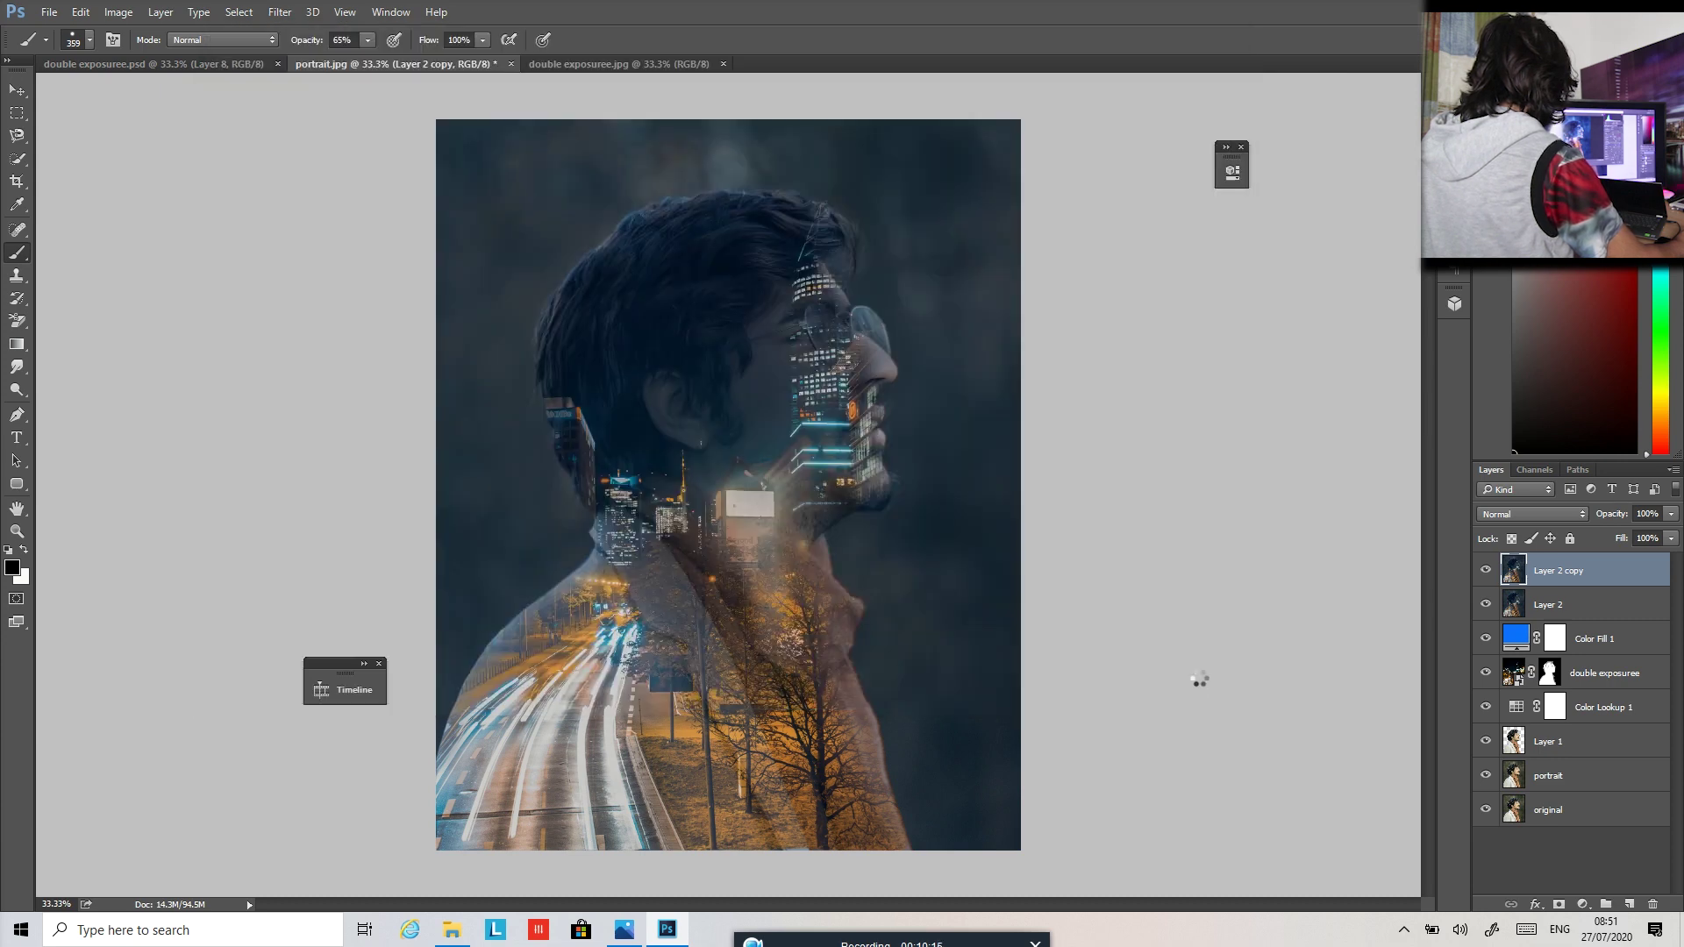
left_click(1492, 568)
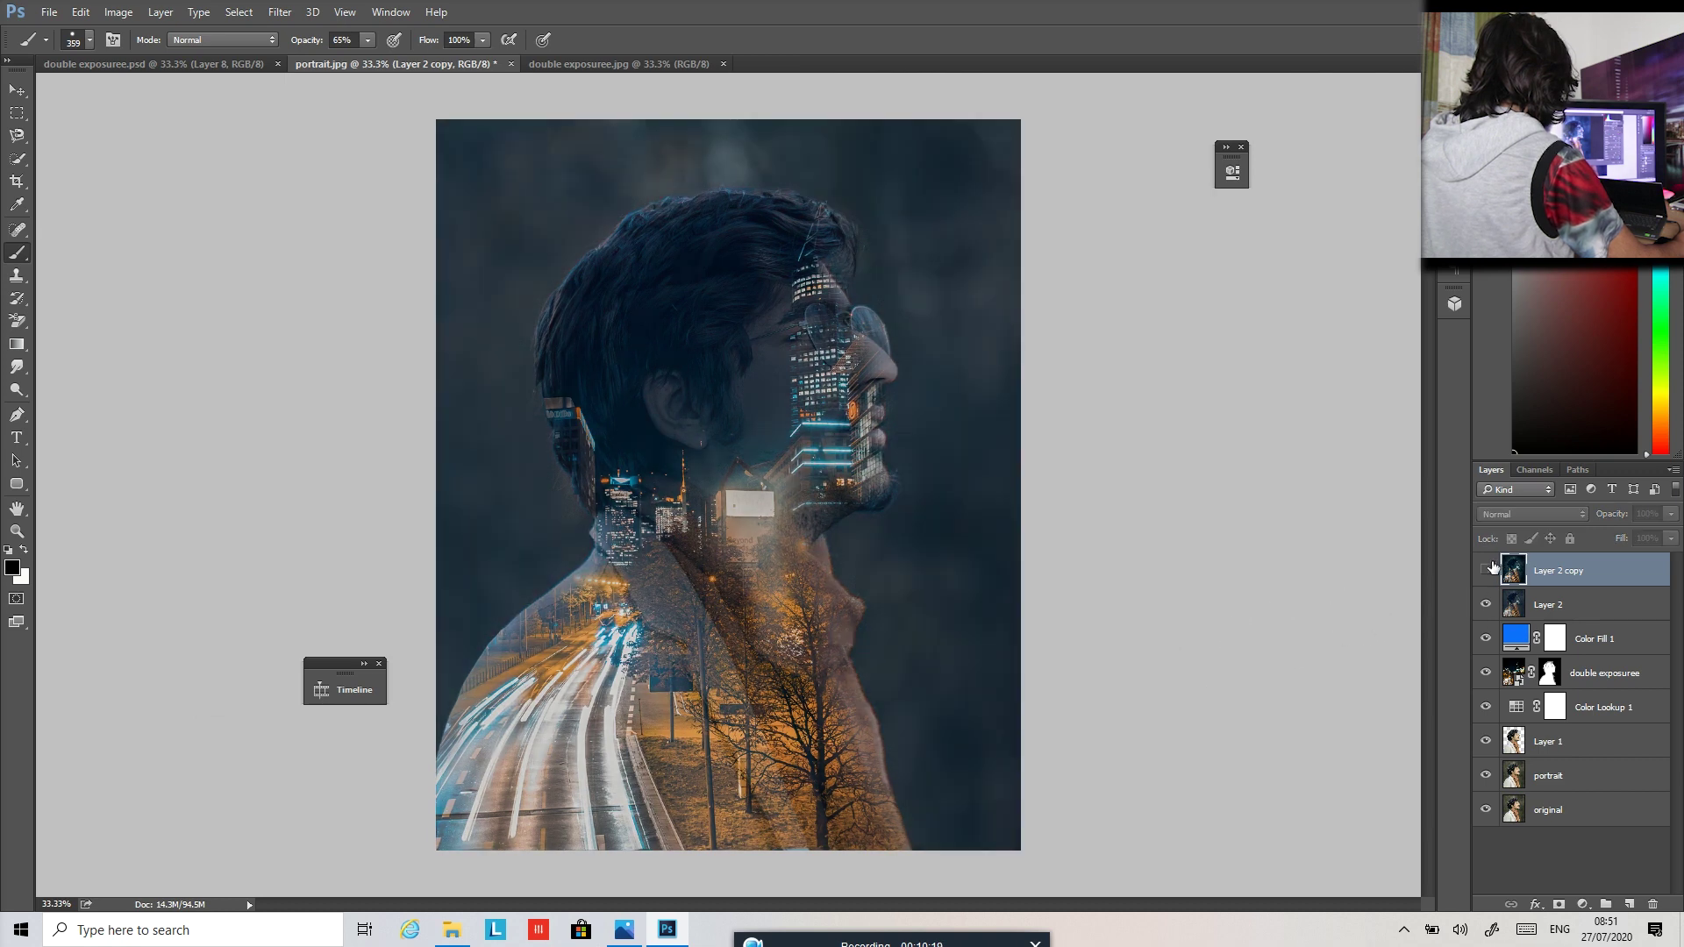
left_click(1492, 569)
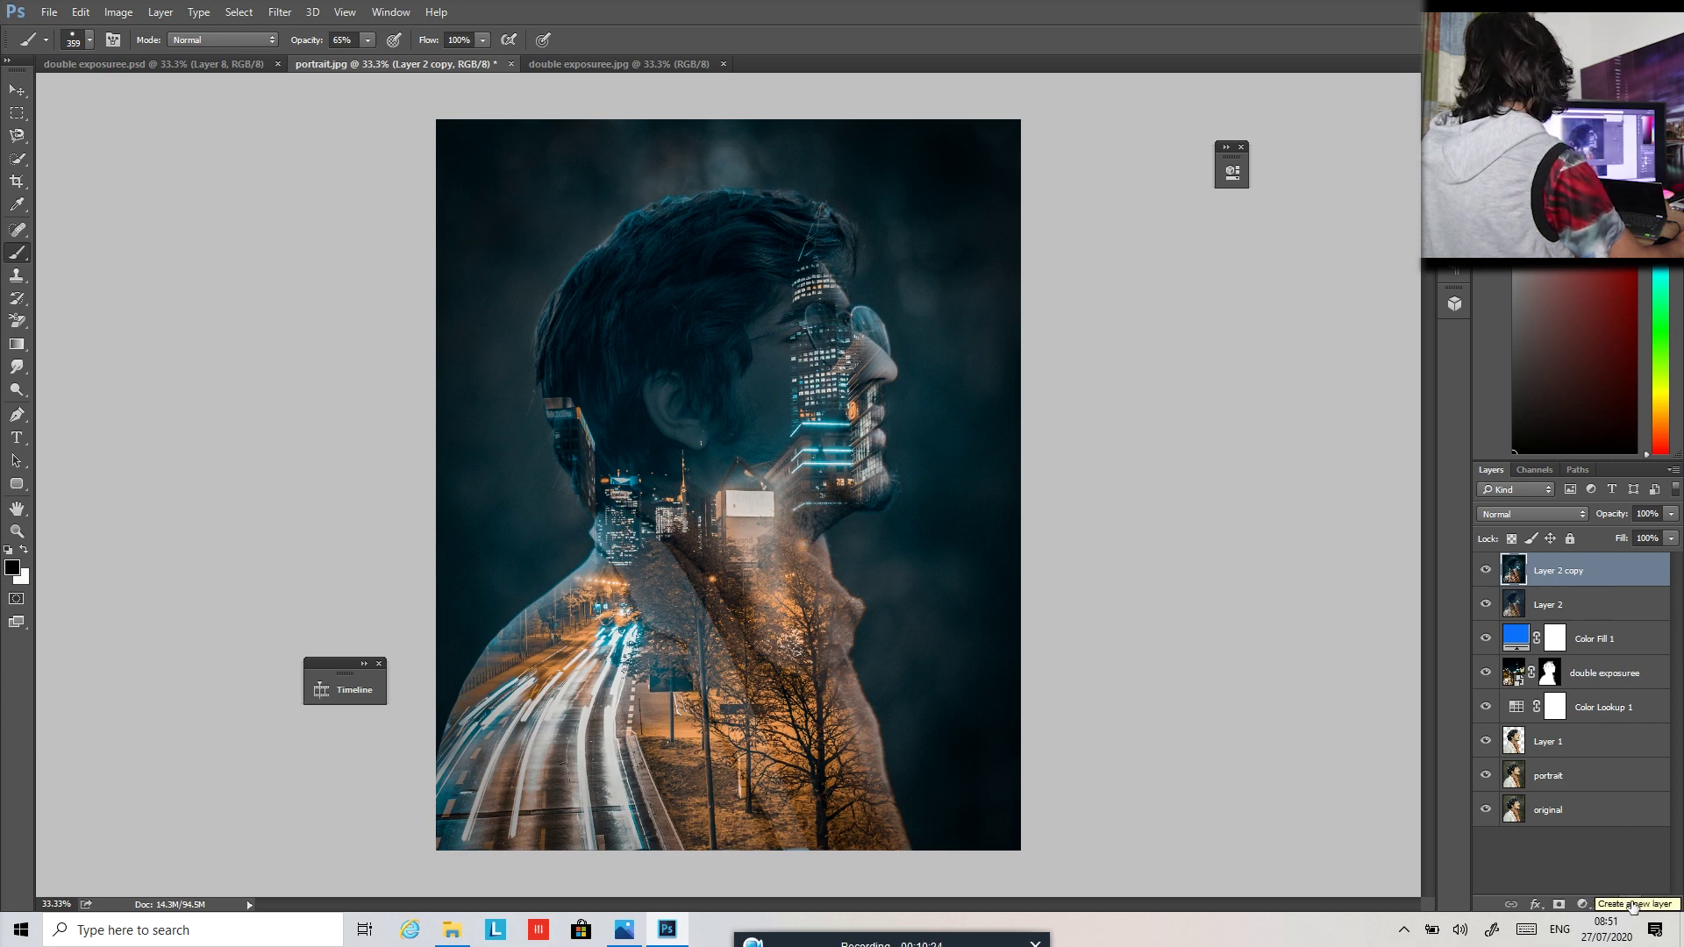
Add a new layer above Layer 2 copy and paint white over the head and road with a 1163 px brush at 100% opacity.
left_click(1632, 904)
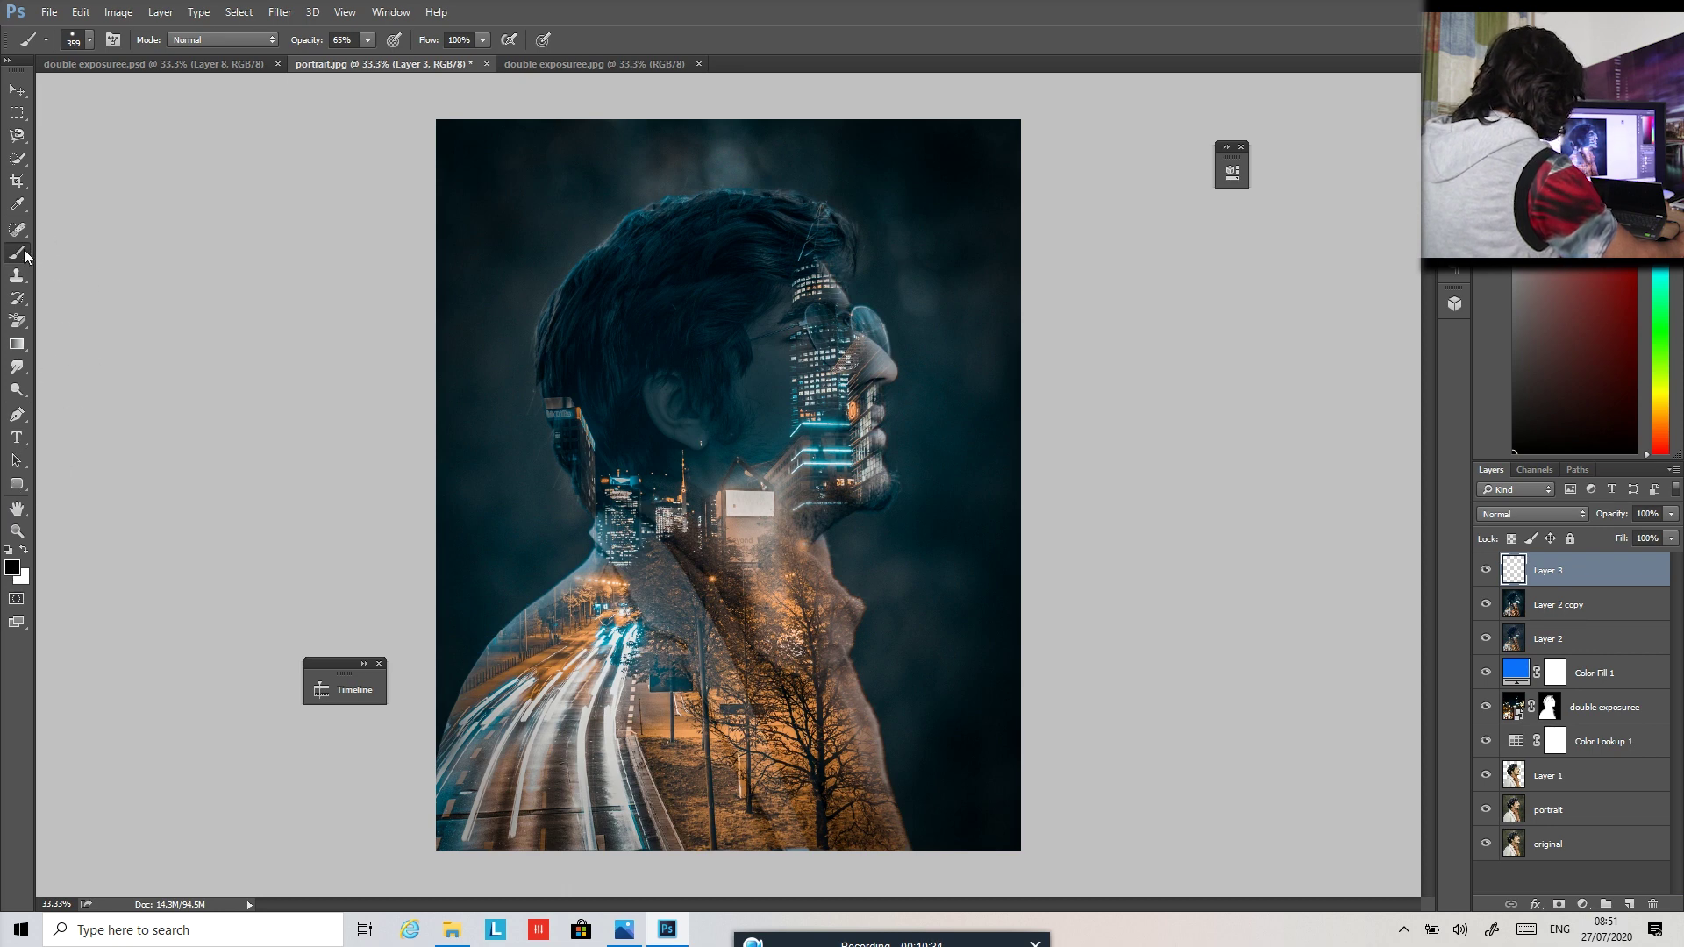
left_click(368, 41)
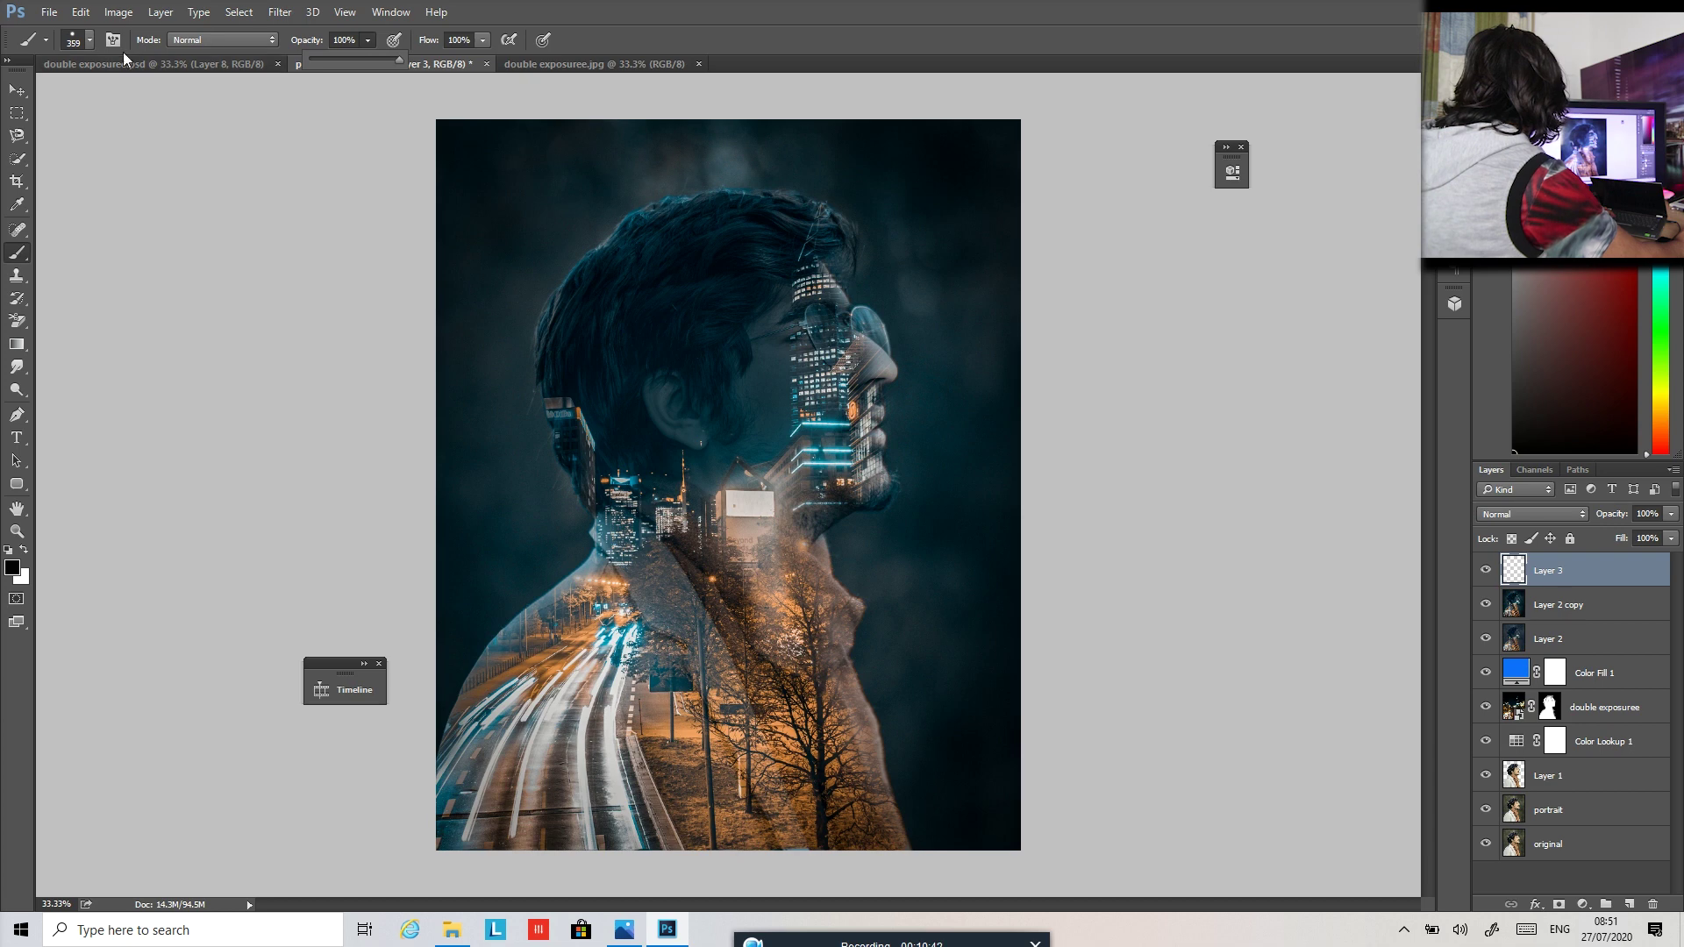
left_click(88, 41)
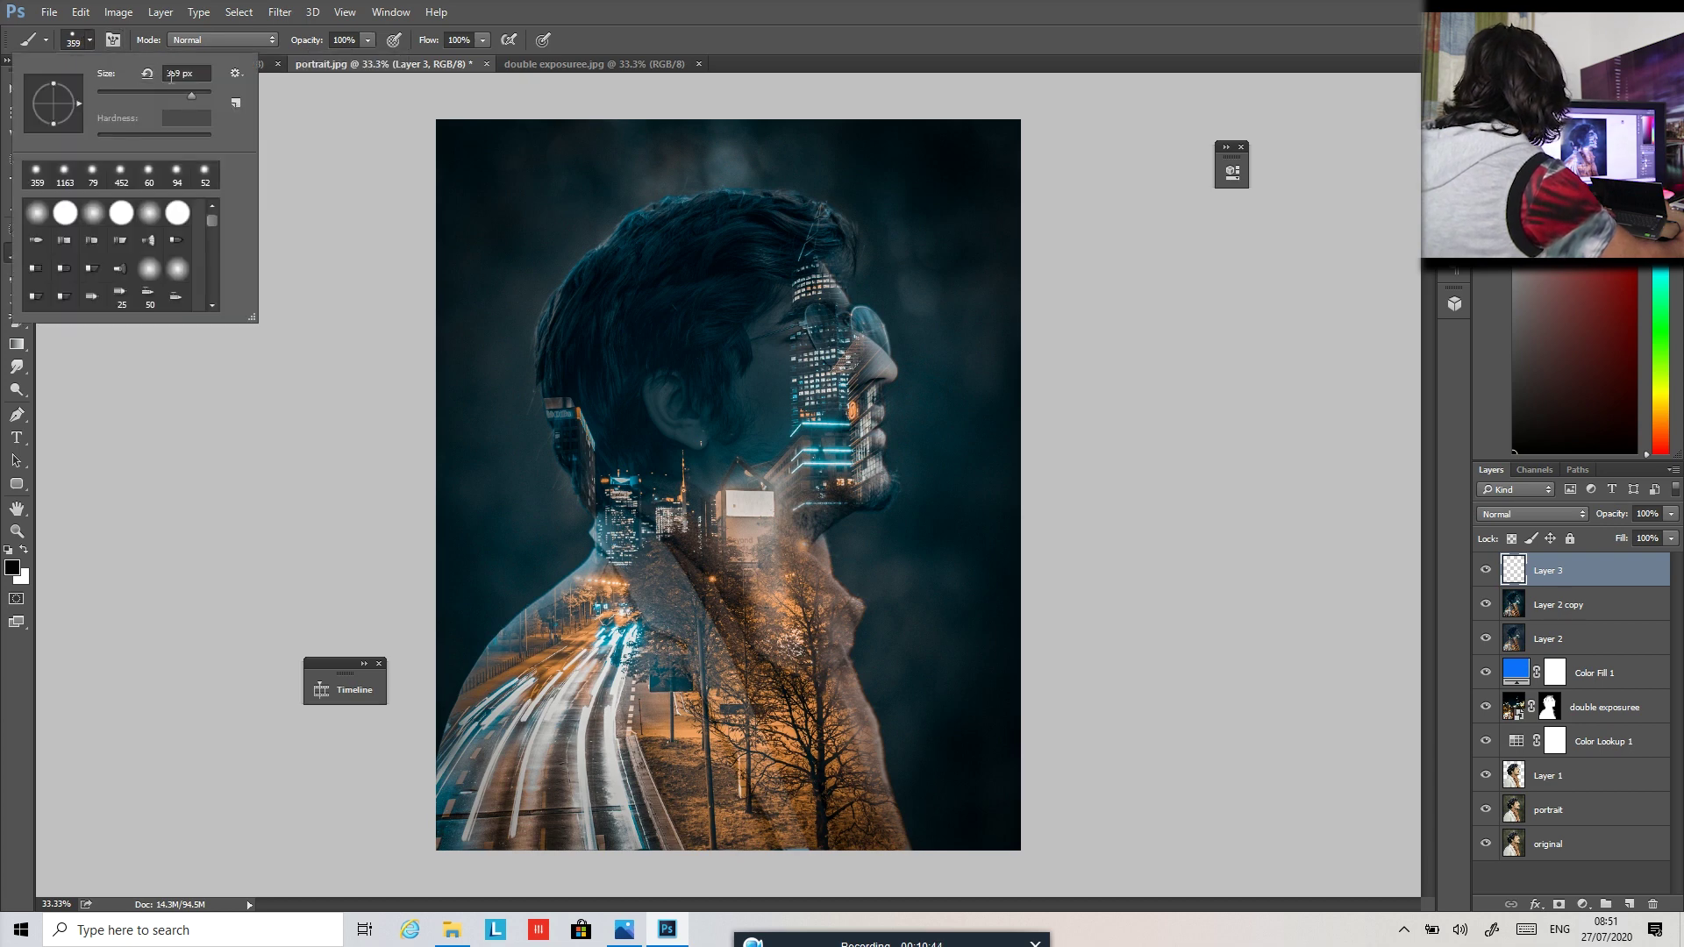
left_click_drag(193, 92, 202, 92)
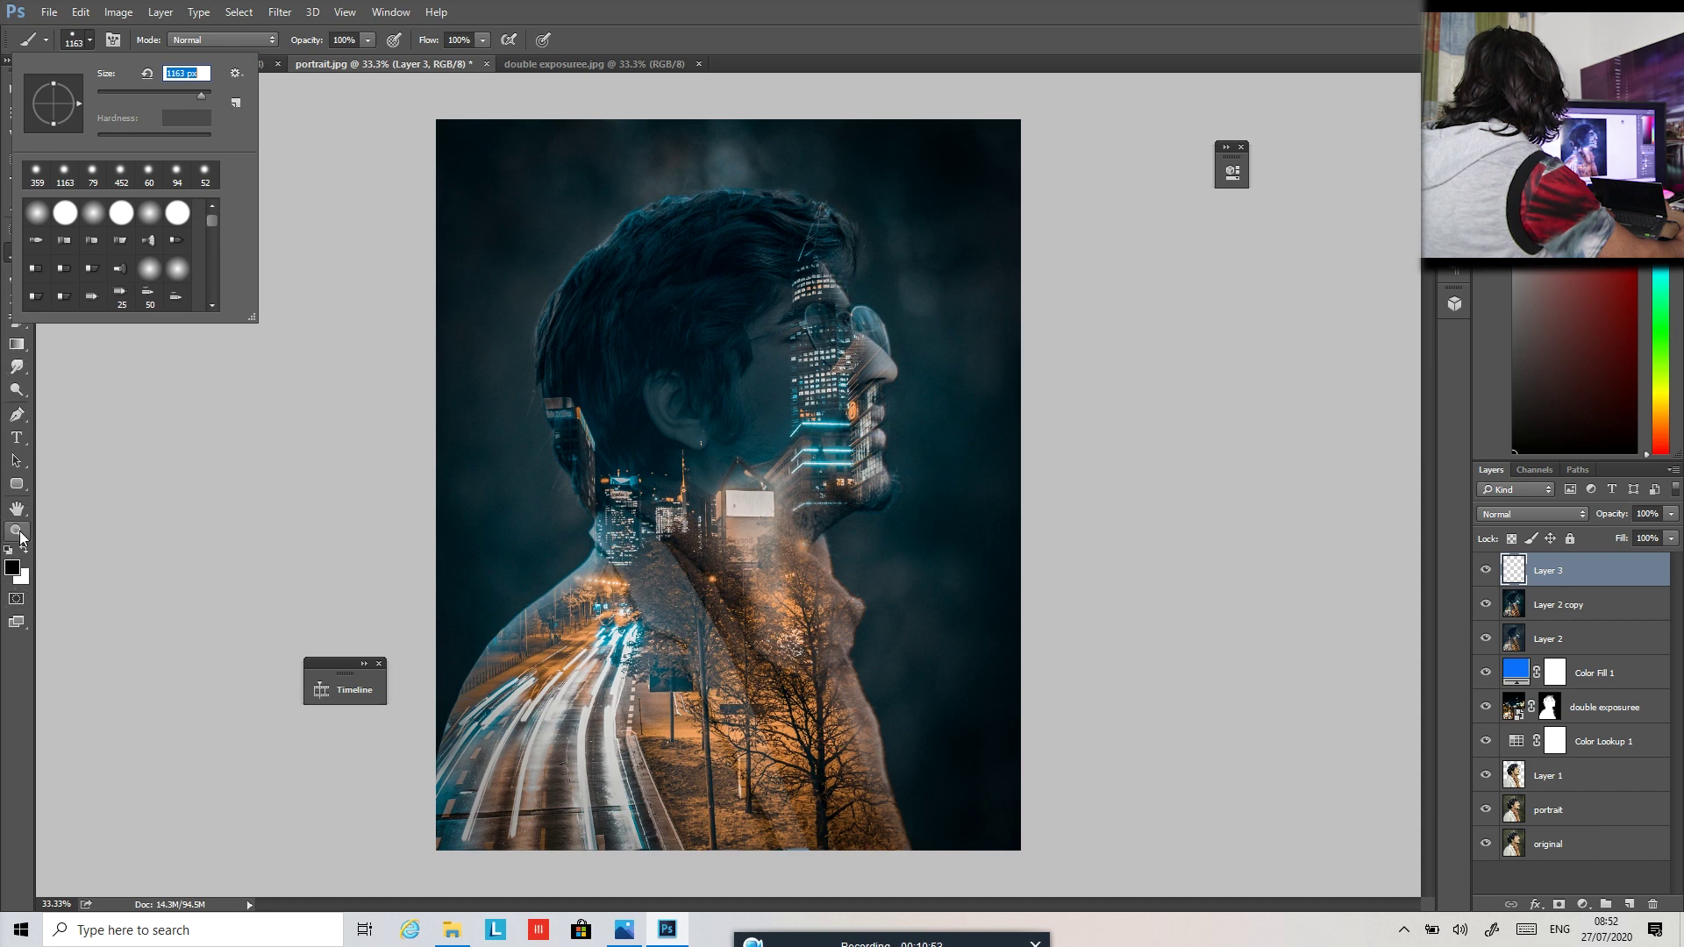
left_click(24, 550)
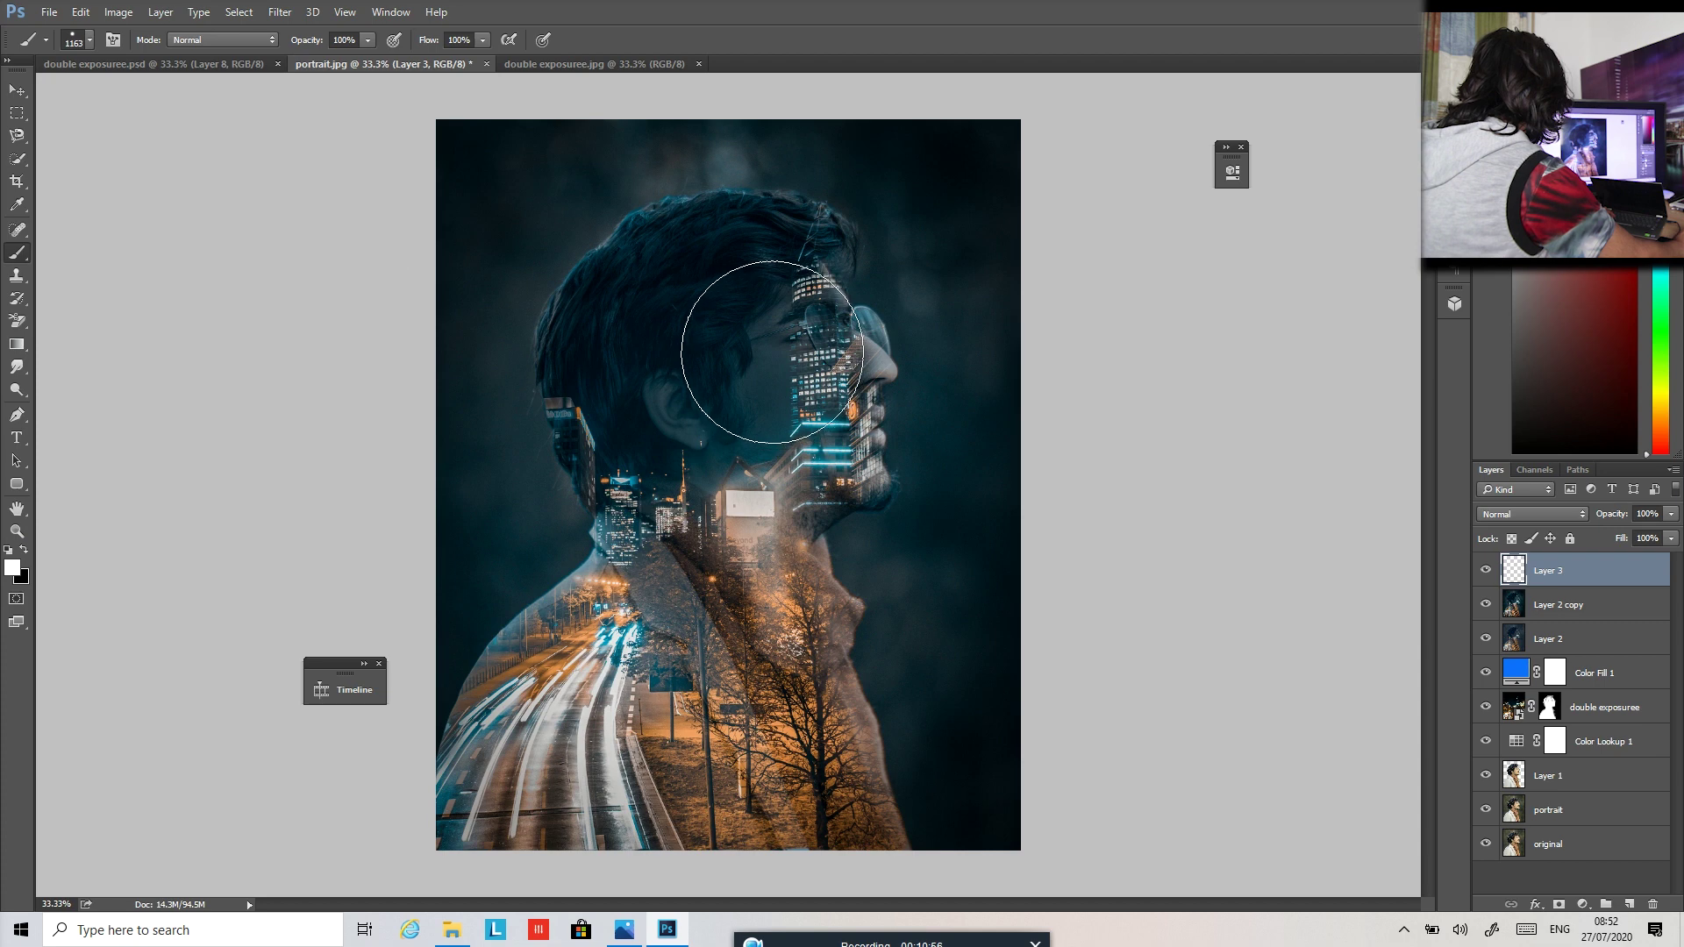
mouse_move(705, 392)
left_mouse_down()
mouse_move(708, 468)
mouse_move(760, 339)
mouse_move(800, 355)
mouse_move(808, 478)
mouse_move(783, 399)
mouse_move(711, 296)
mouse_move(680, 341)
mouse_move(715, 473)
mouse_move(760, 481)
mouse_move(771, 465)
mouse_move(776, 435)
mouse_move(655, 513)
mouse_move(562, 793)
mouse_move(510, 805)
mouse_move(551, 687)
mouse_move(612, 787)
mouse_move(619, 486)
mouse_move(691, 360)
mouse_move(787, 320)
mouse_move(815, 441)
mouse_move(772, 465)
mouse_move(733, 444)
left_mouse_up()
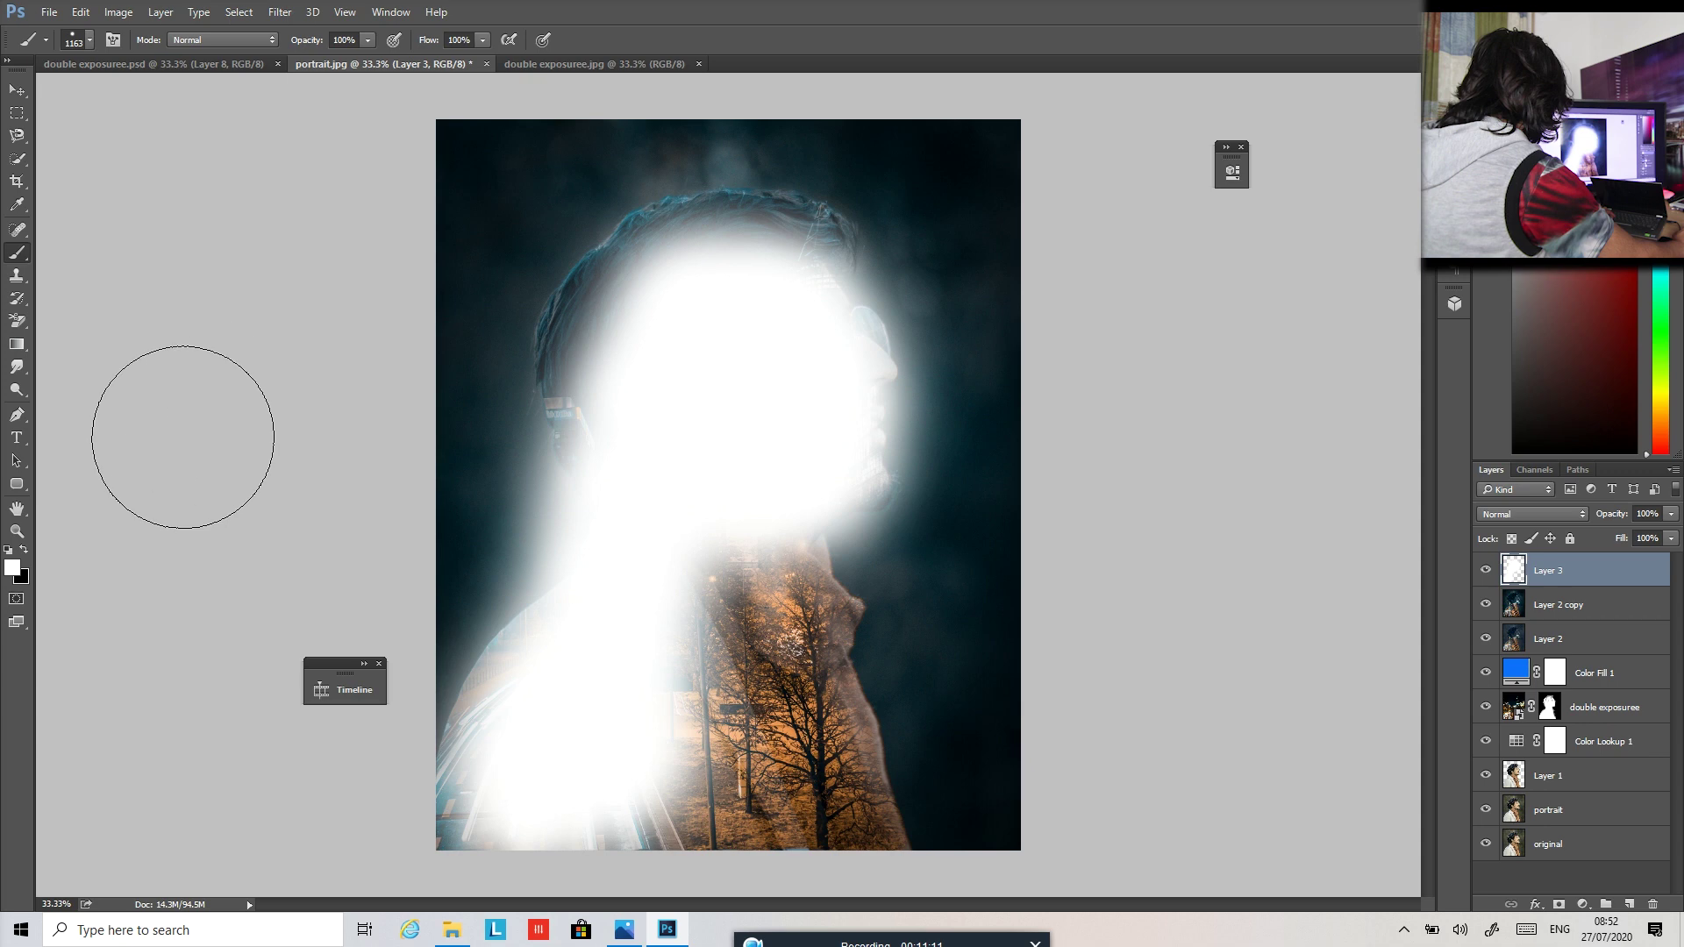
Paint black on Layer 3 over the dark background around the figure and over the trees on the chest.
left_click(24, 551)
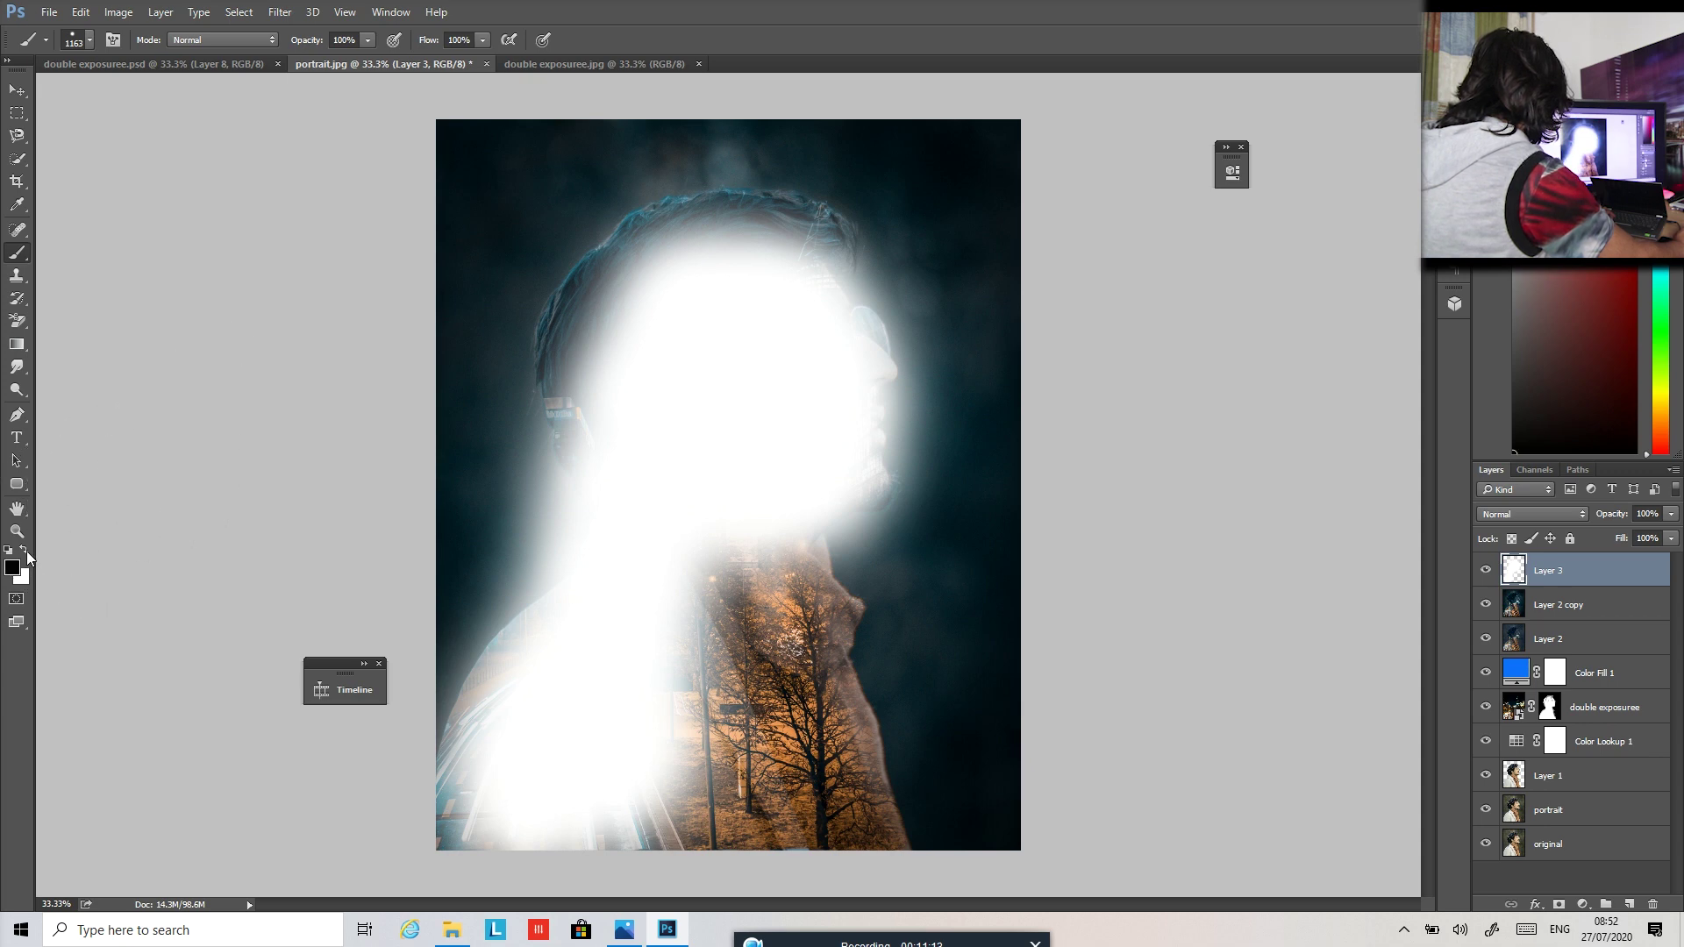
mouse_move(628, 184)
left_mouse_down()
mouse_move(489, 189)
mouse_move(447, 272)
mouse_move(475, 437)
mouse_move(432, 564)
left_mouse_up()
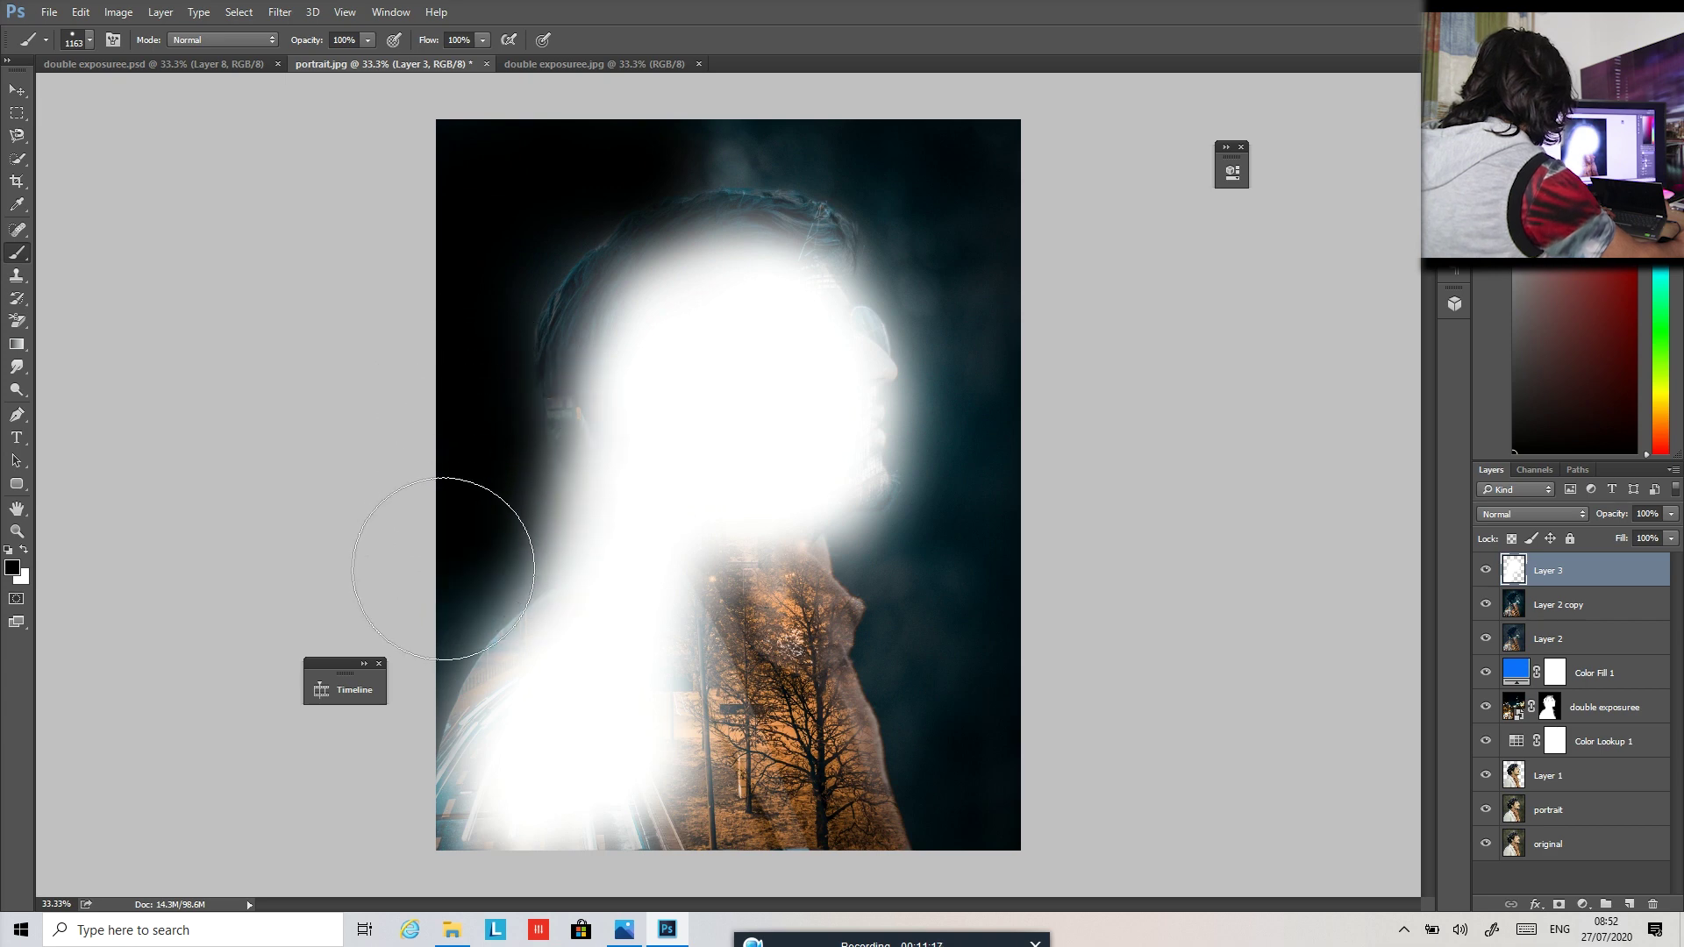
mouse_move(738, 107)
left_mouse_down()
mouse_move(913, 138)
mouse_move(969, 194)
mouse_move(985, 281)
mouse_move(947, 548)
mouse_move(913, 589)
mouse_move(837, 604)
mouse_move(811, 705)
mouse_move(827, 758)
mouse_move(869, 791)
mouse_move(950, 788)
mouse_move(970, 745)
mouse_move(870, 660)
mouse_move(814, 658)
mouse_move(753, 749)
mouse_move(804, 797)
left_mouse_up()
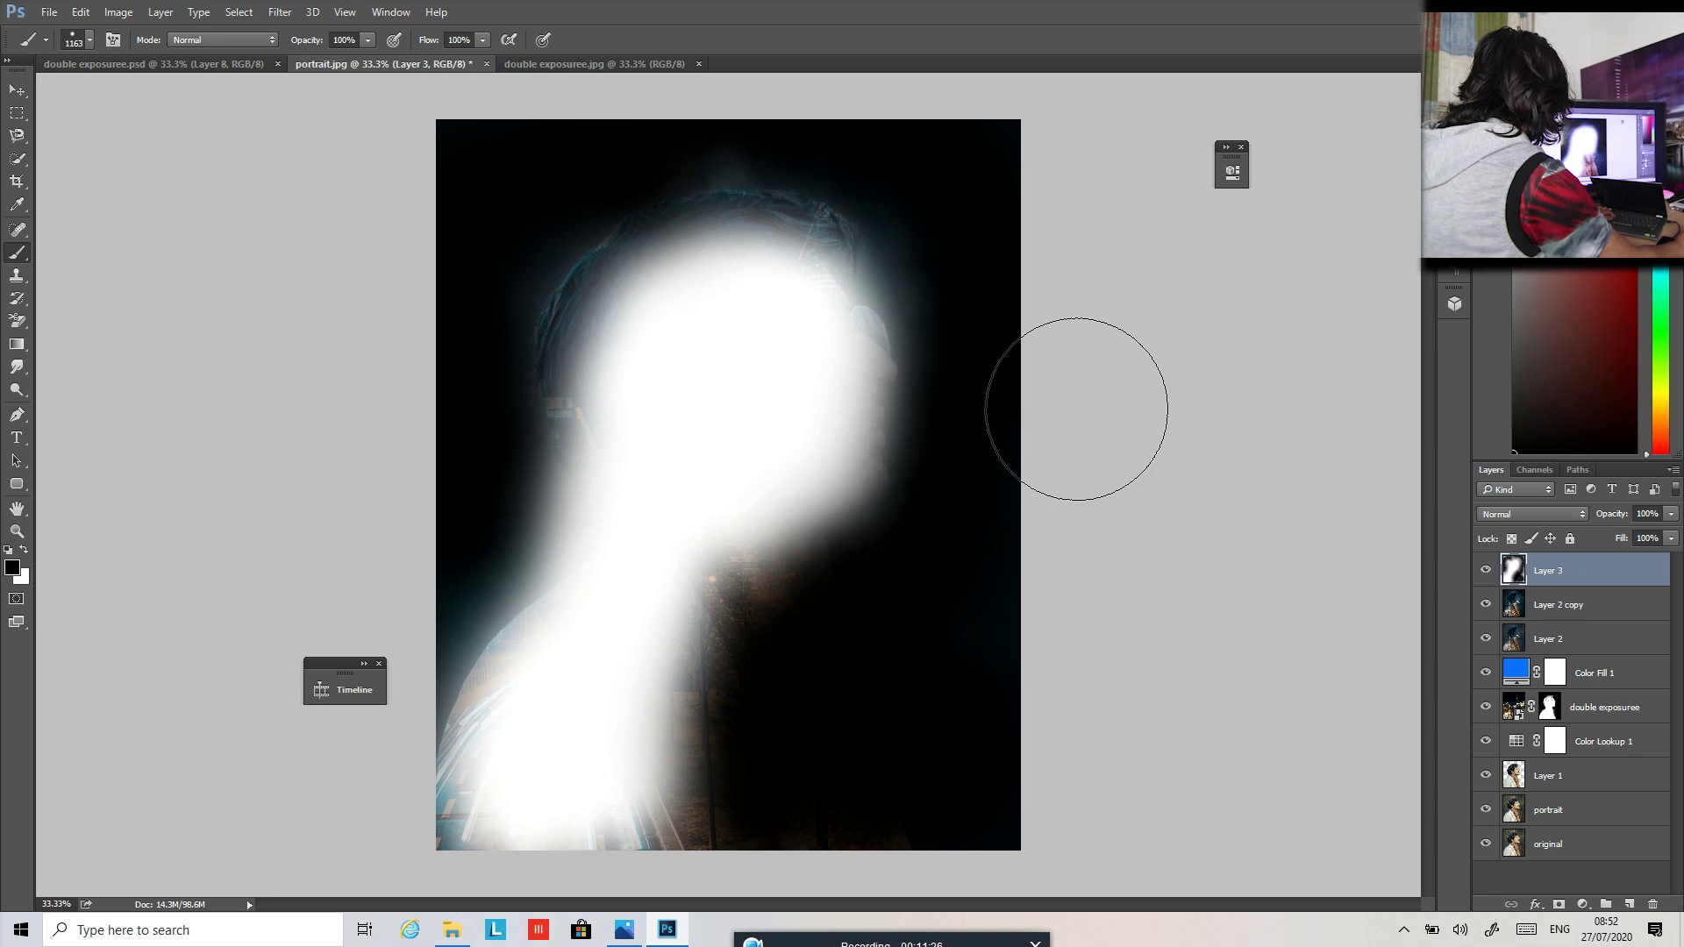
Set Layer 3 to Overlay blending at 45% opacity and compare the image with the layer hidden and shown.
left_click(1534, 513)
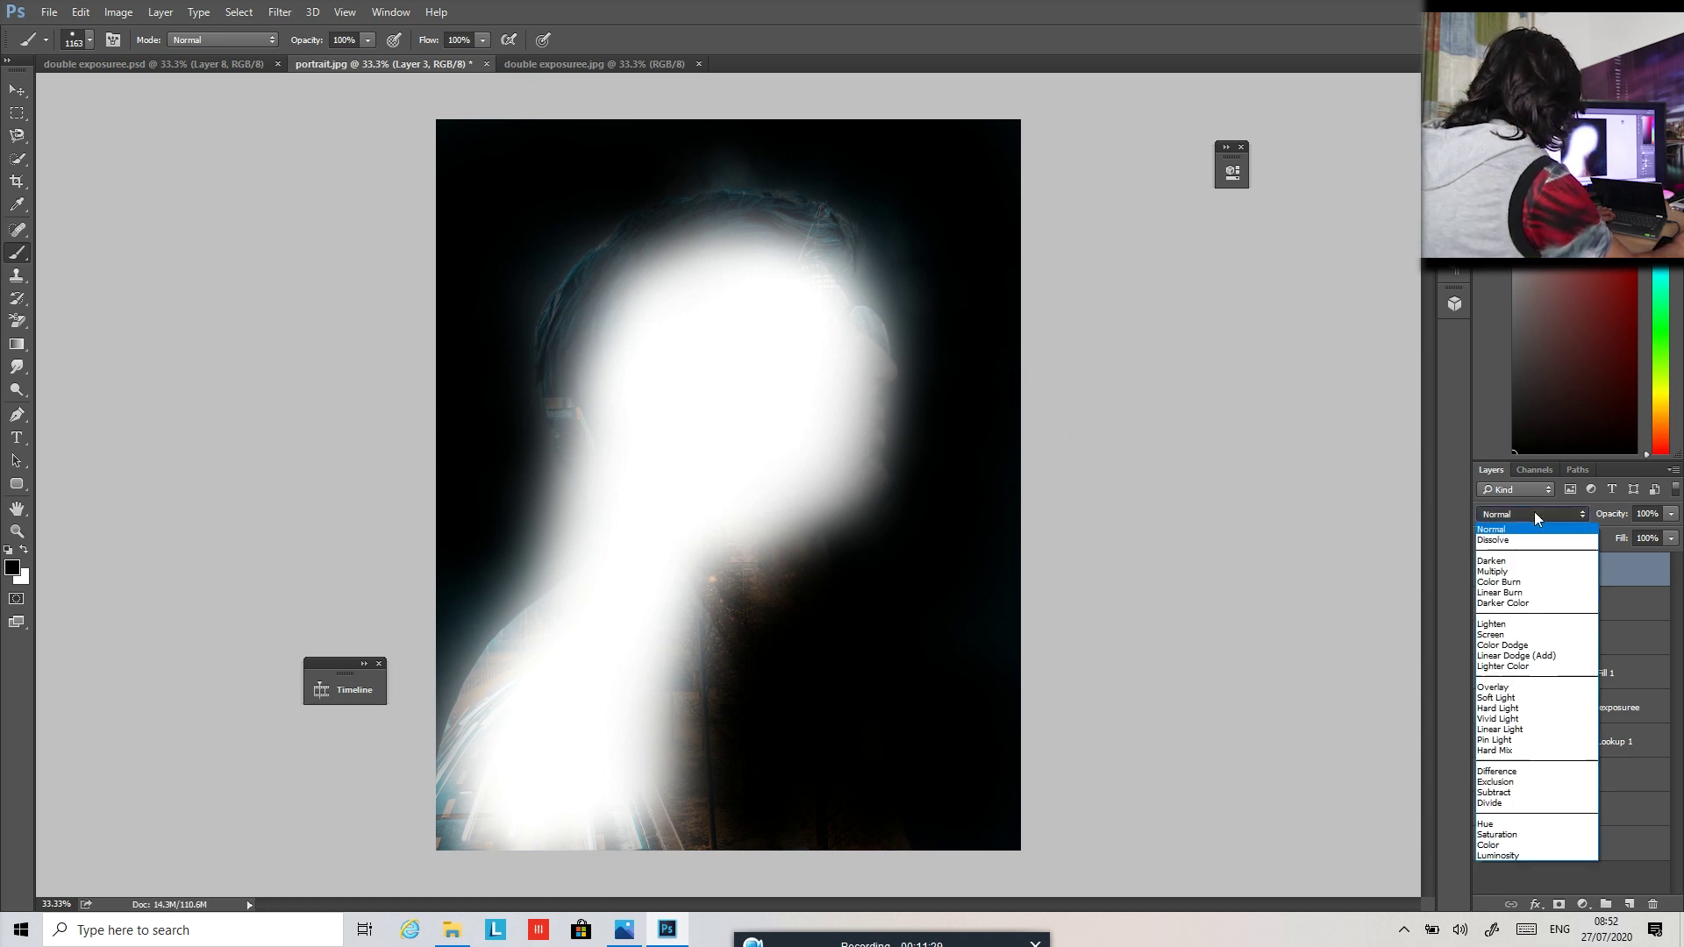
left_click(1509, 690)
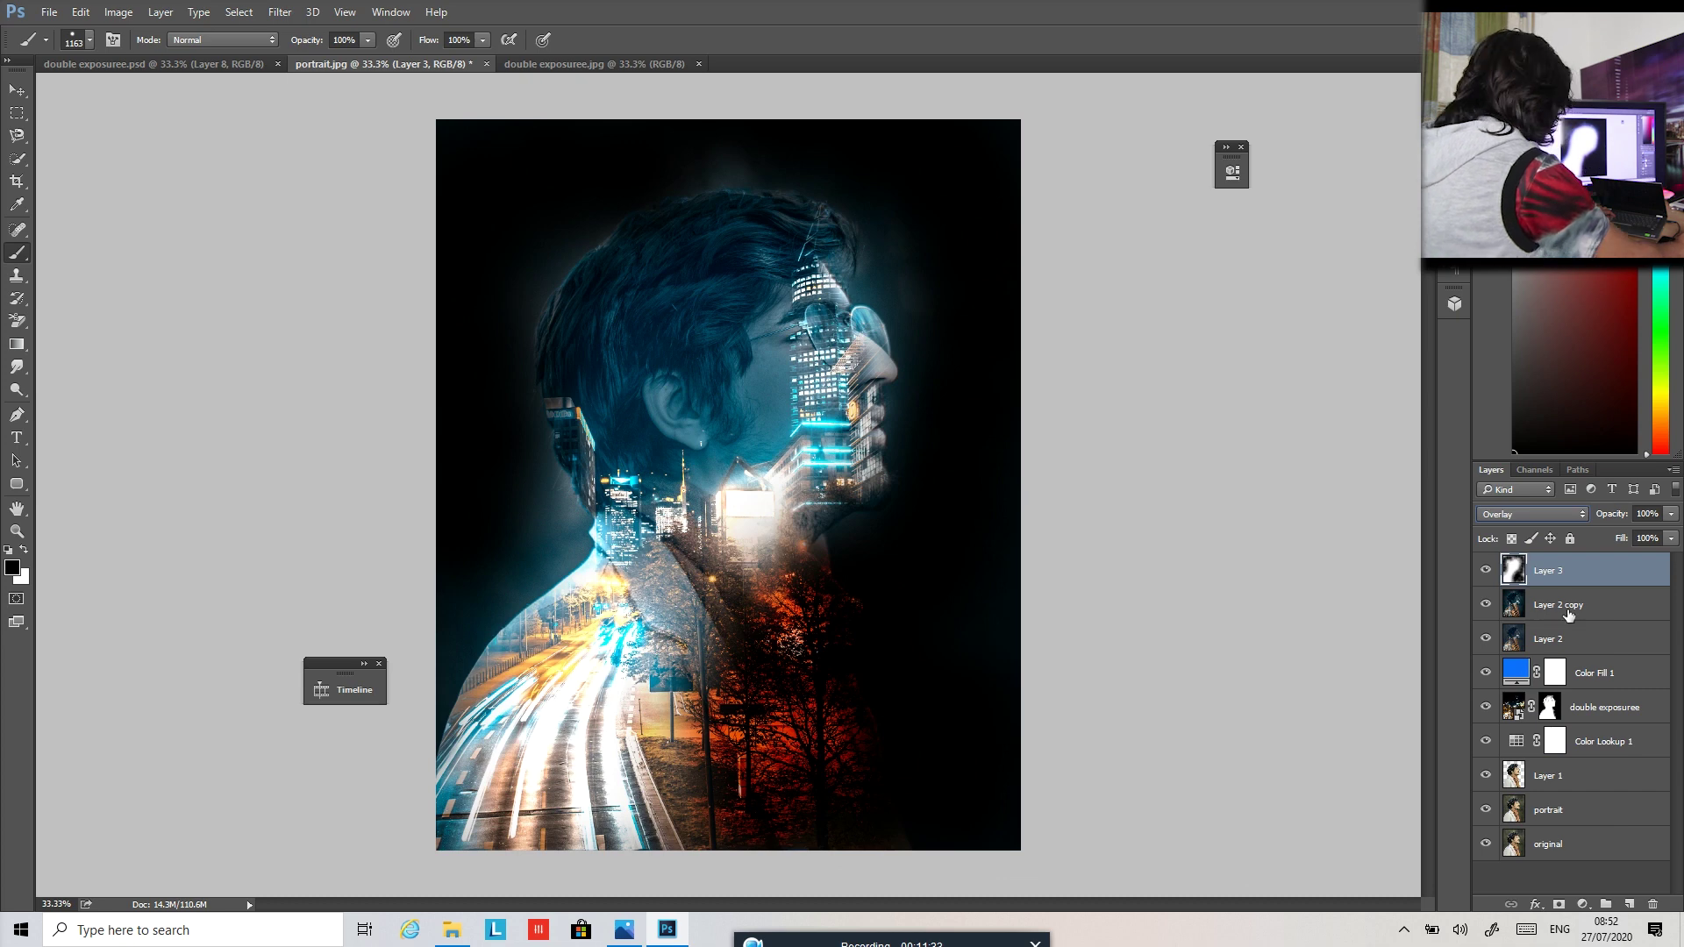
left_click(1672, 516)
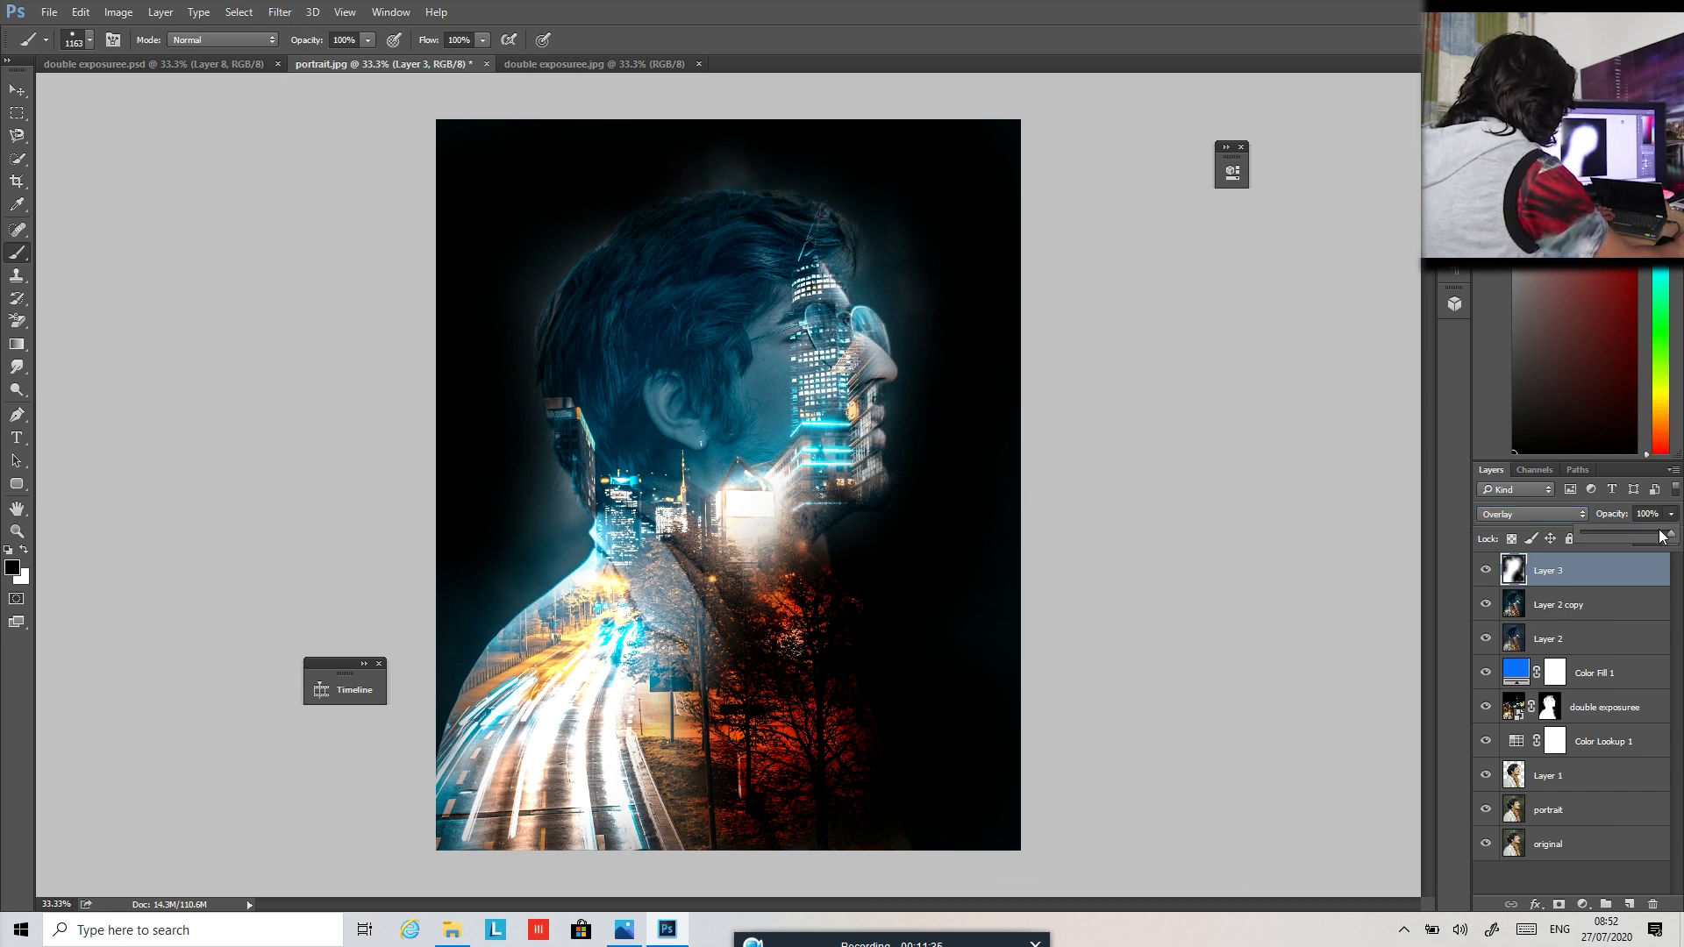
left_click_drag(1671, 539, 1615, 530)
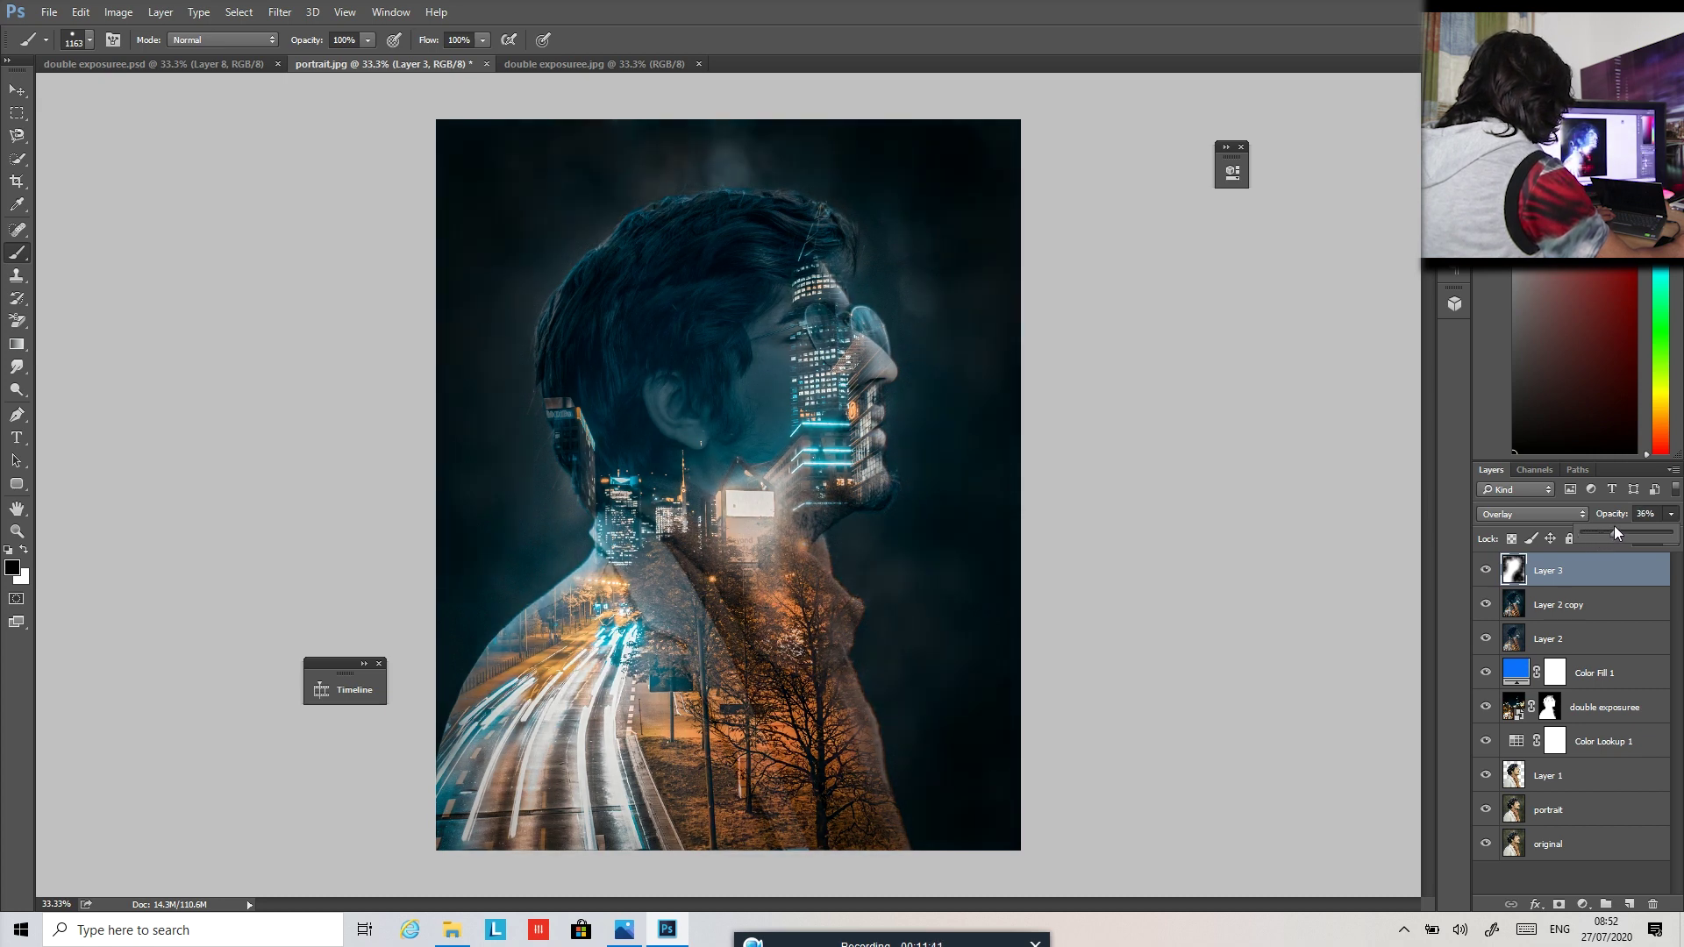
left_click(1487, 572)
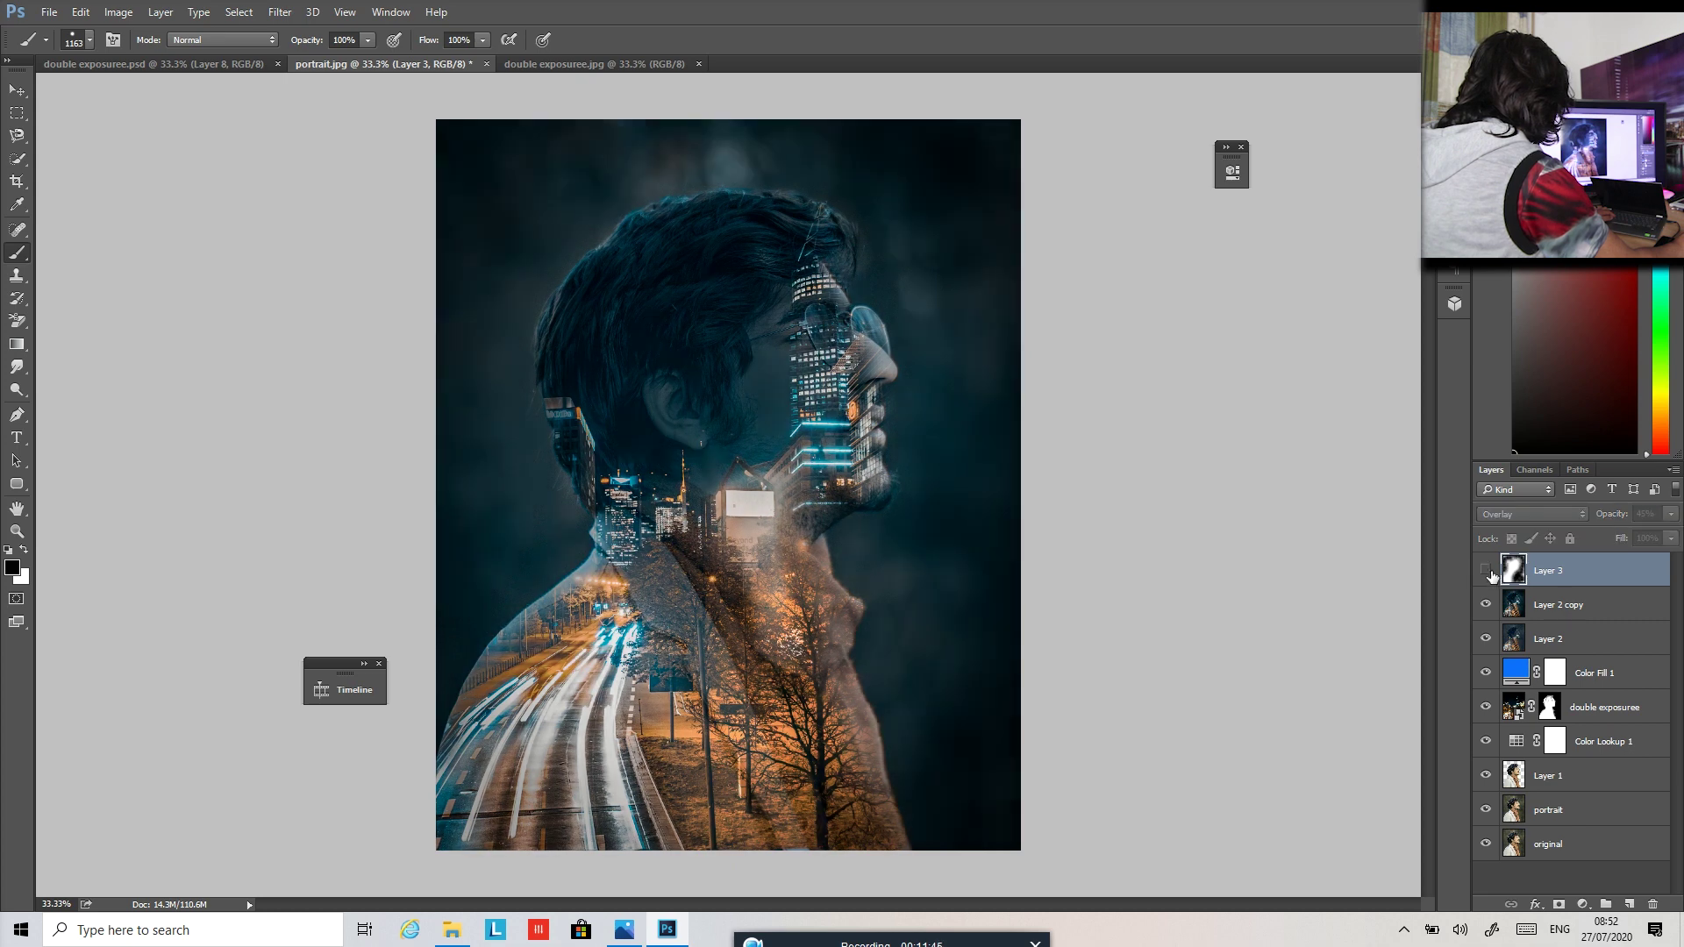
left_click(1487, 572)
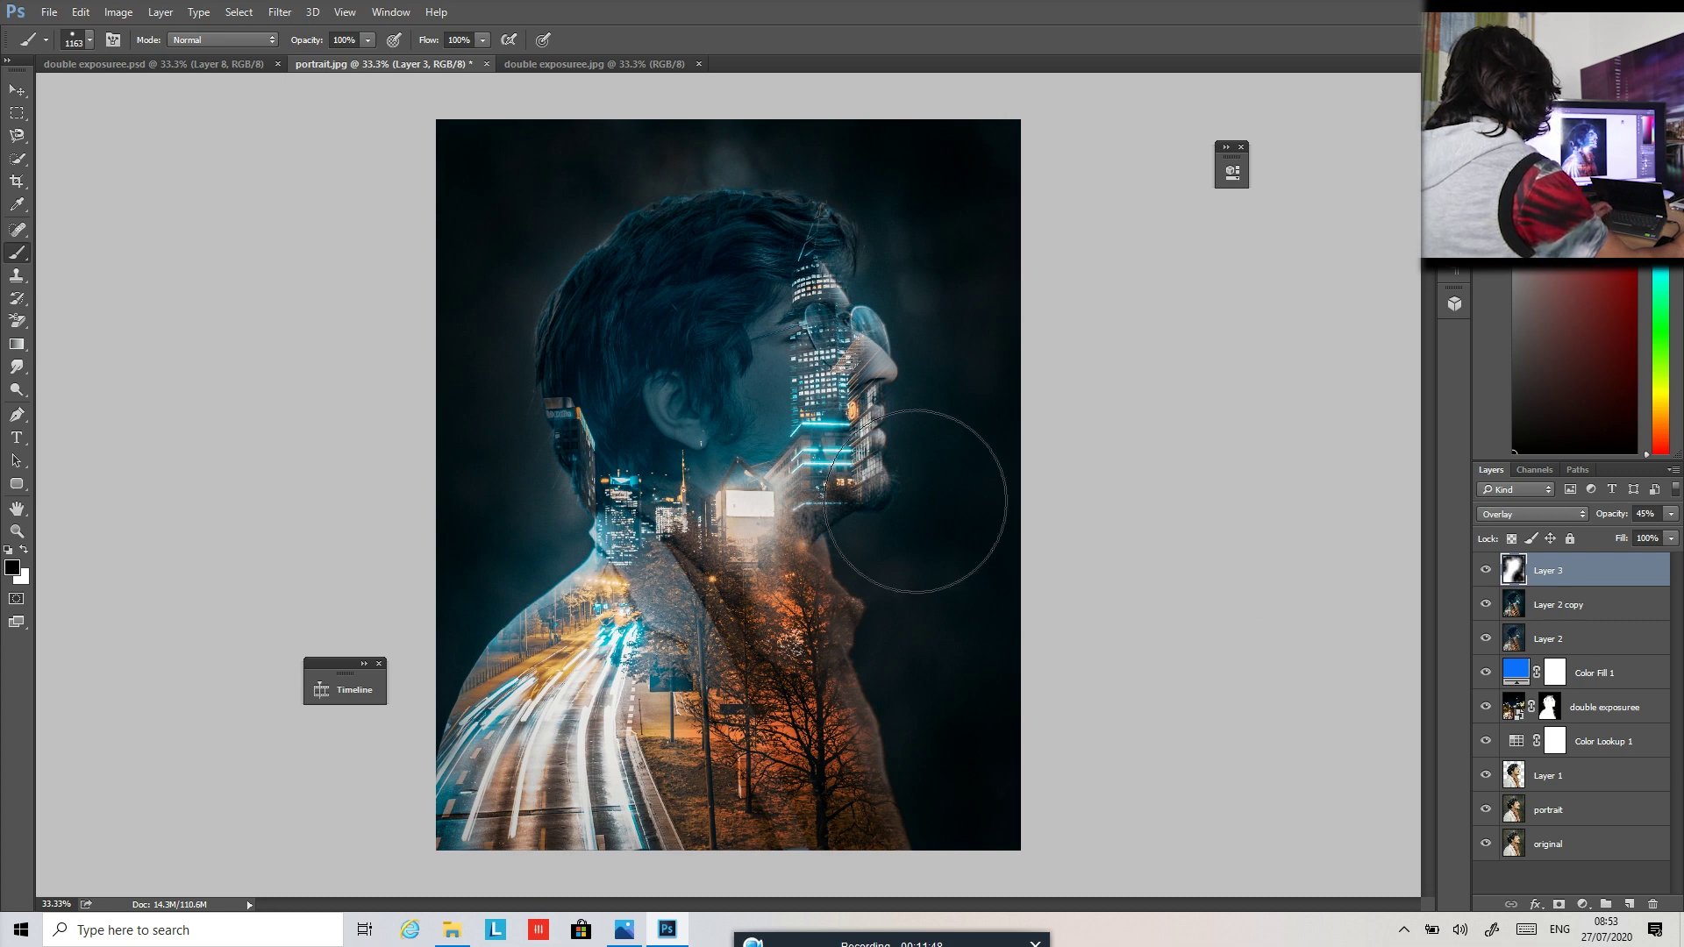
Paint white on Layer 3 over the neck and collar area to brighten it.
left_click(25, 551)
mouse_move(794, 531)
left_mouse_down()
mouse_move(754, 645)
mouse_move(693, 614)
mouse_move(702, 500)
left_mouse_up()
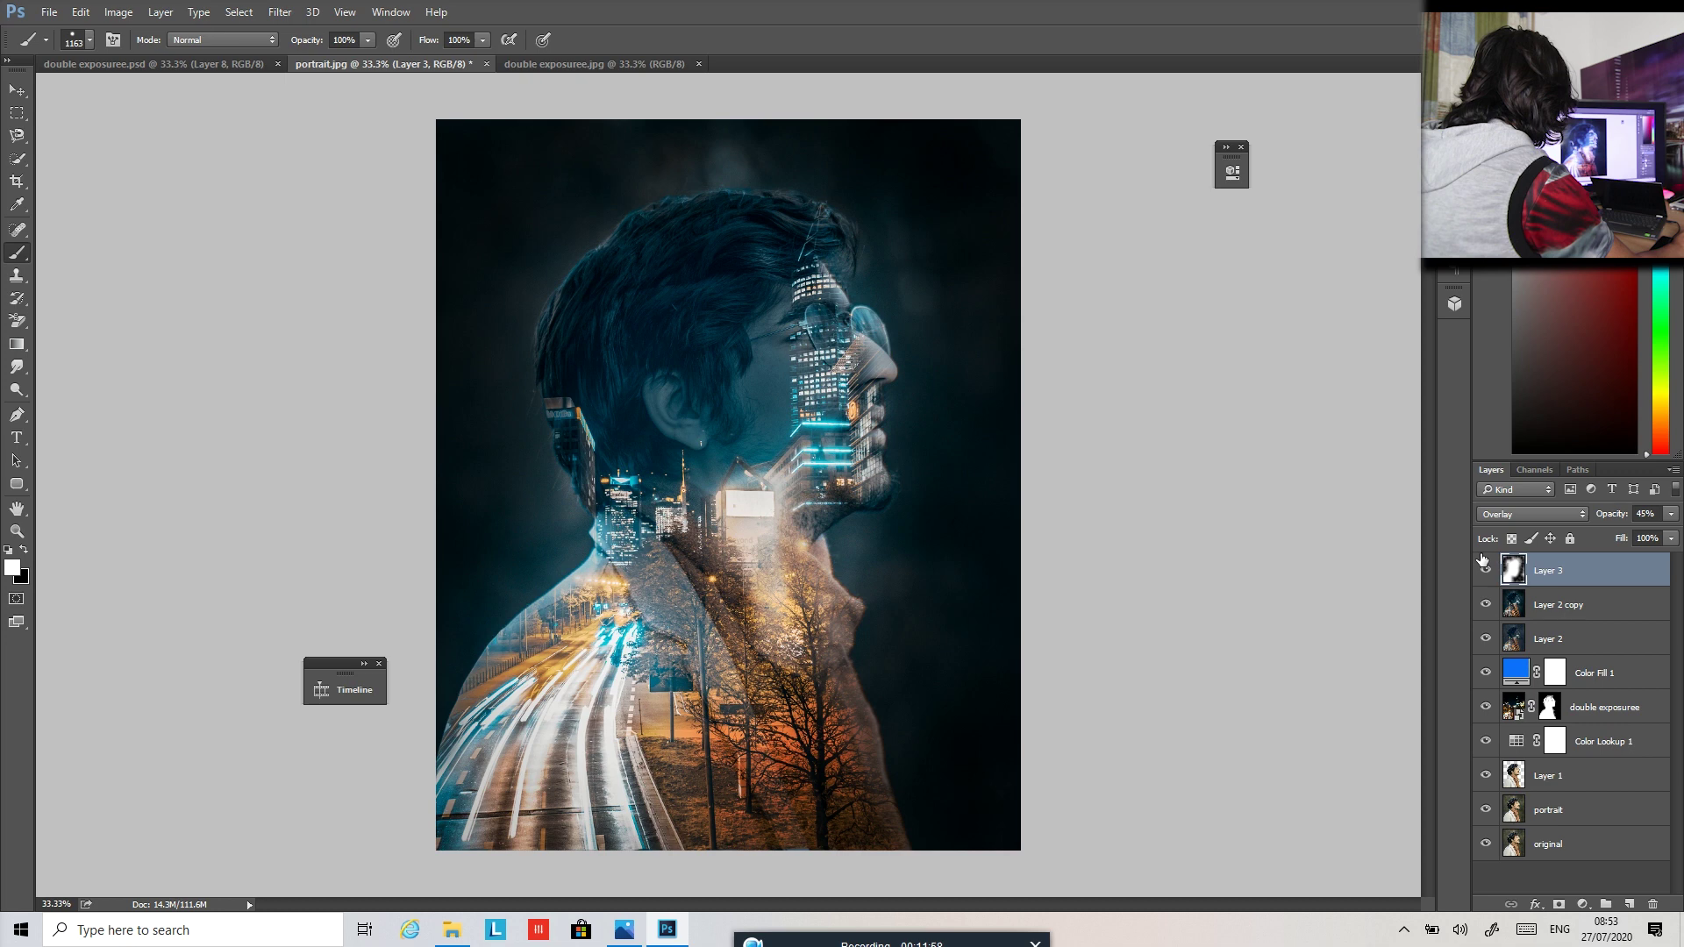
Hide the layers one by one from Layer 3 down to the portrait layer to review the original photo.
left_click(1486, 568)
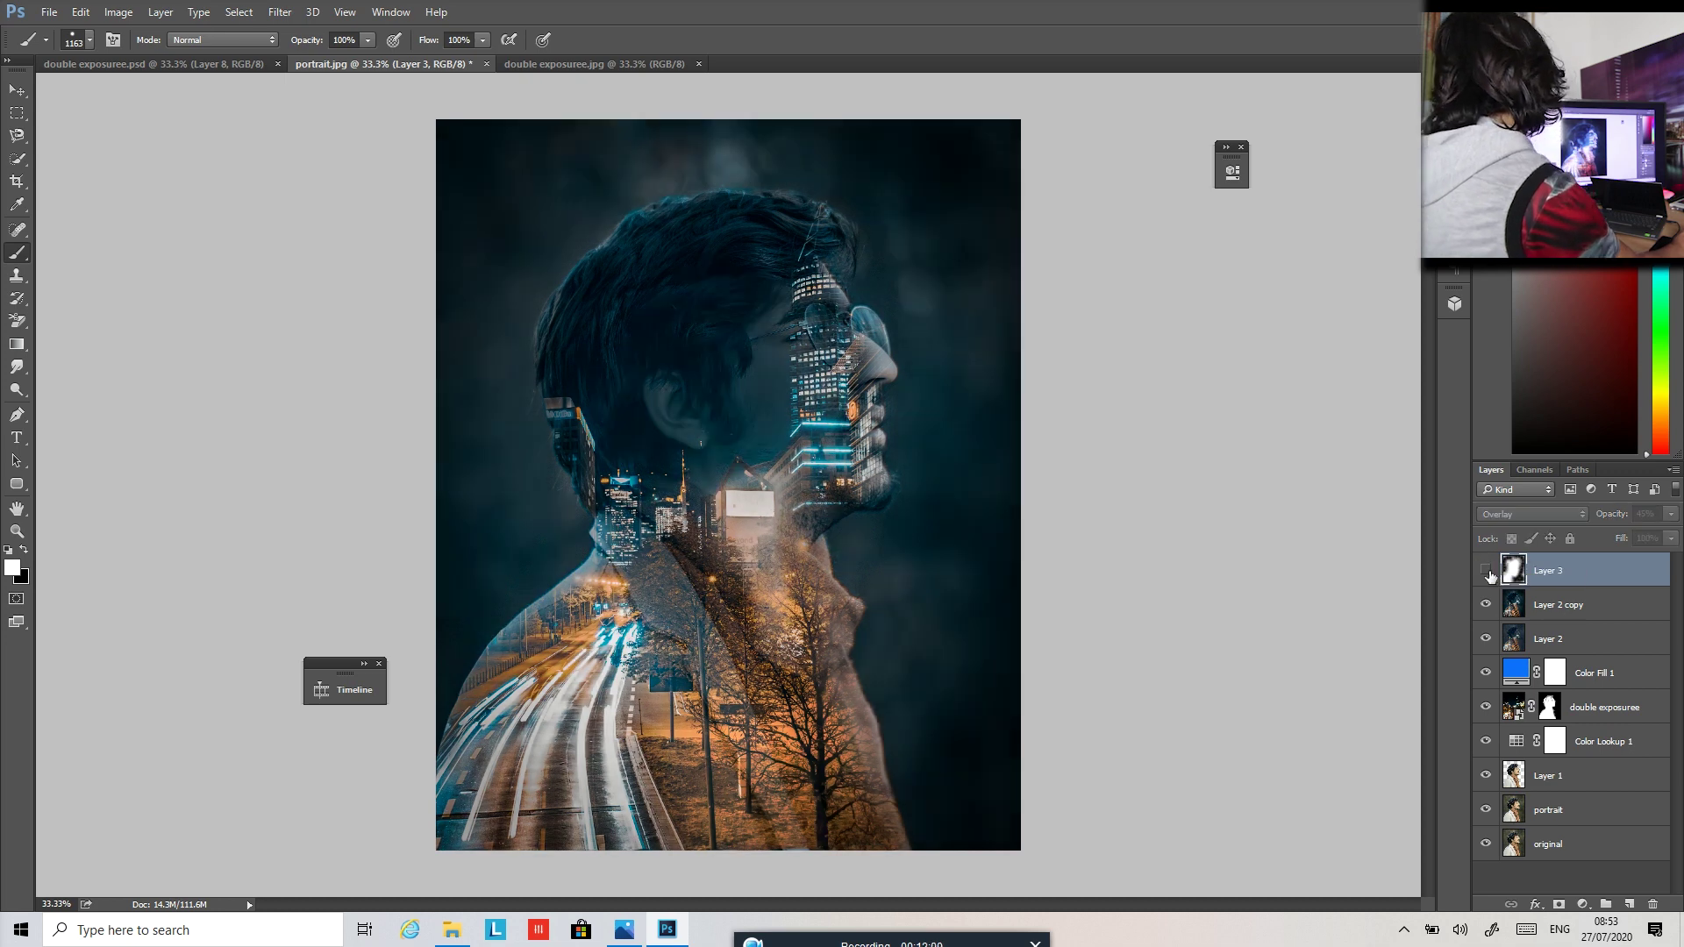
left_click(1486, 603)
left_click(1485, 639)
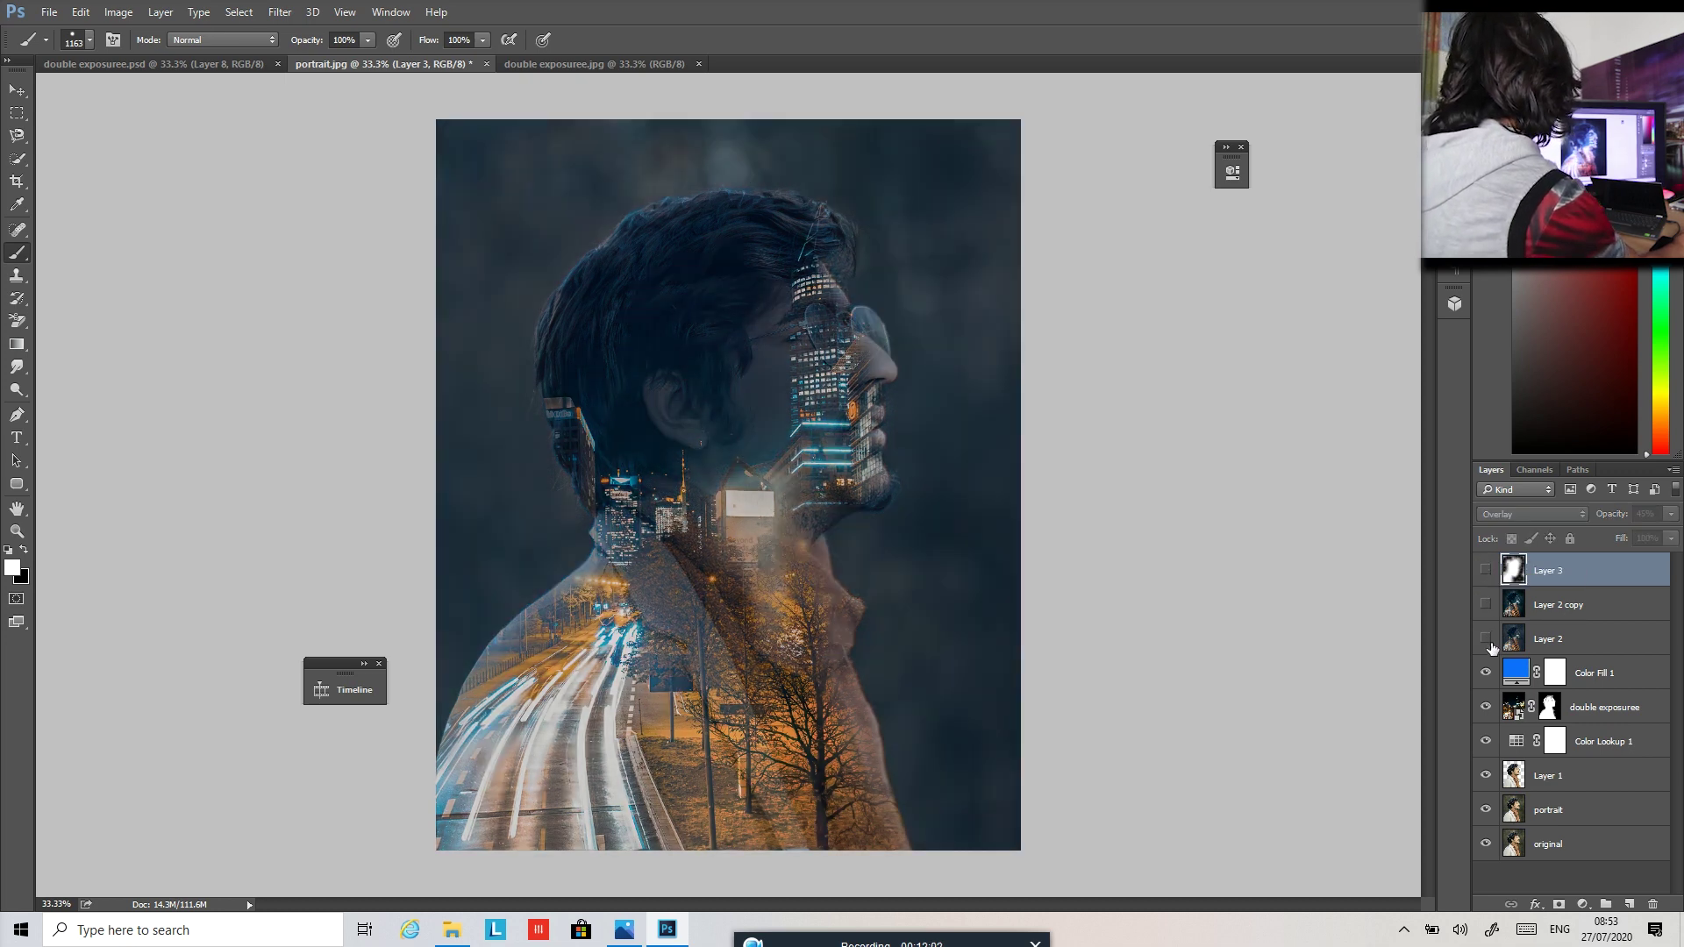
left_click(1486, 672)
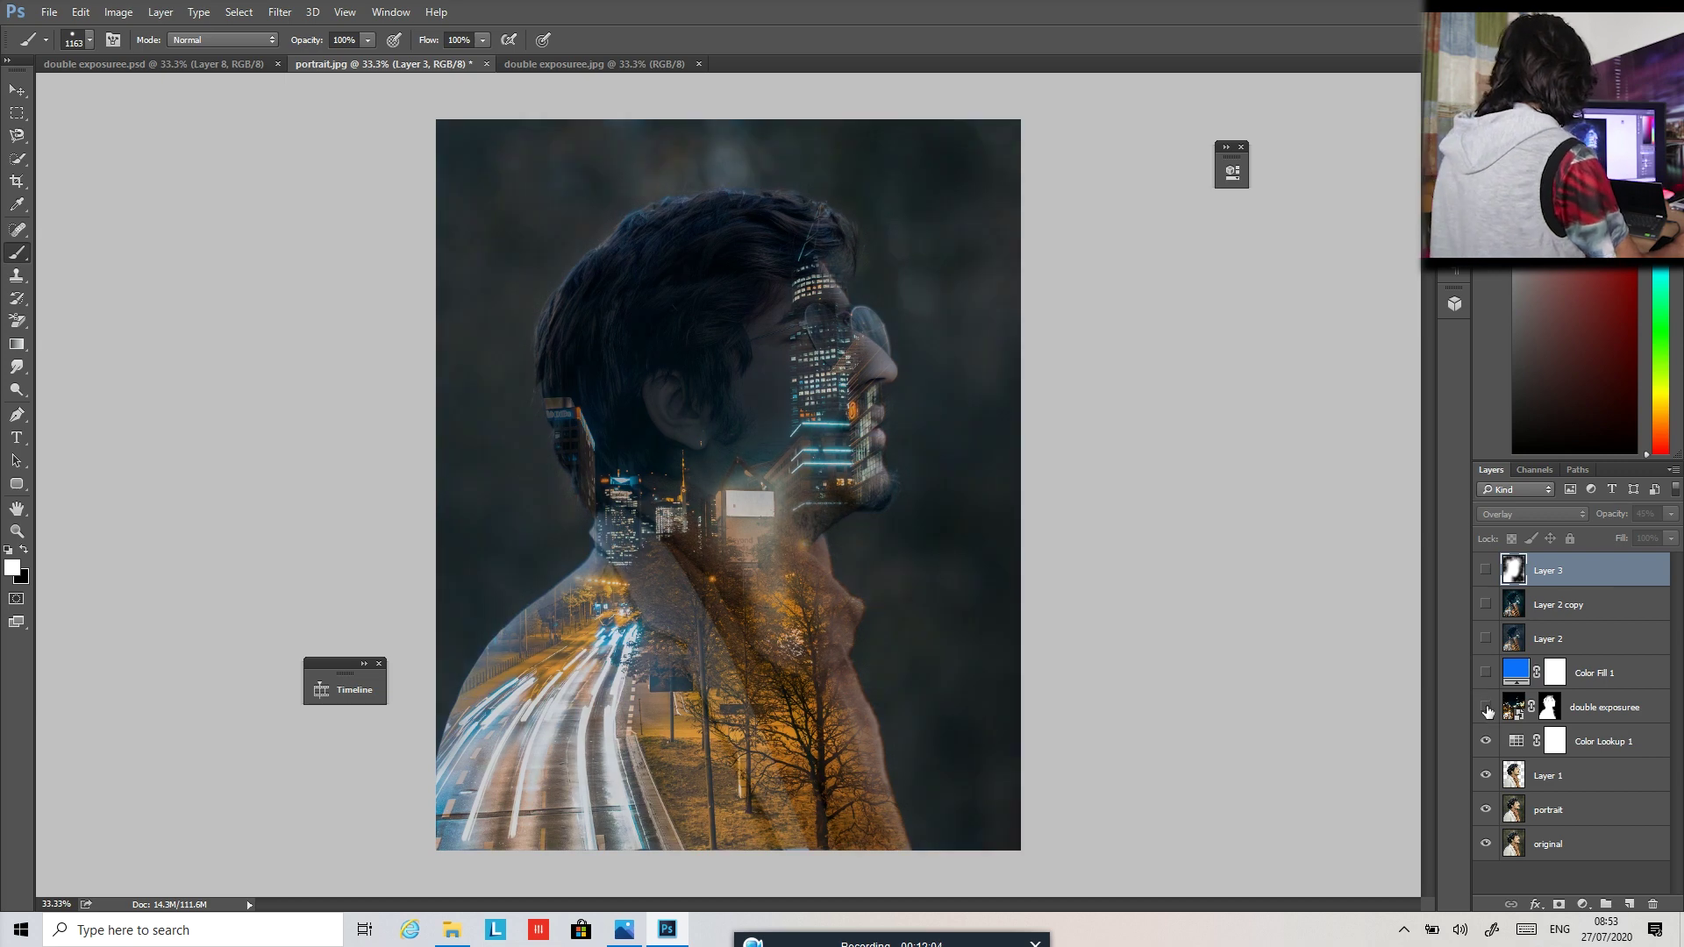
left_click(1486, 707)
left_click(1486, 741)
left_click(1487, 776)
left_click(1486, 809)
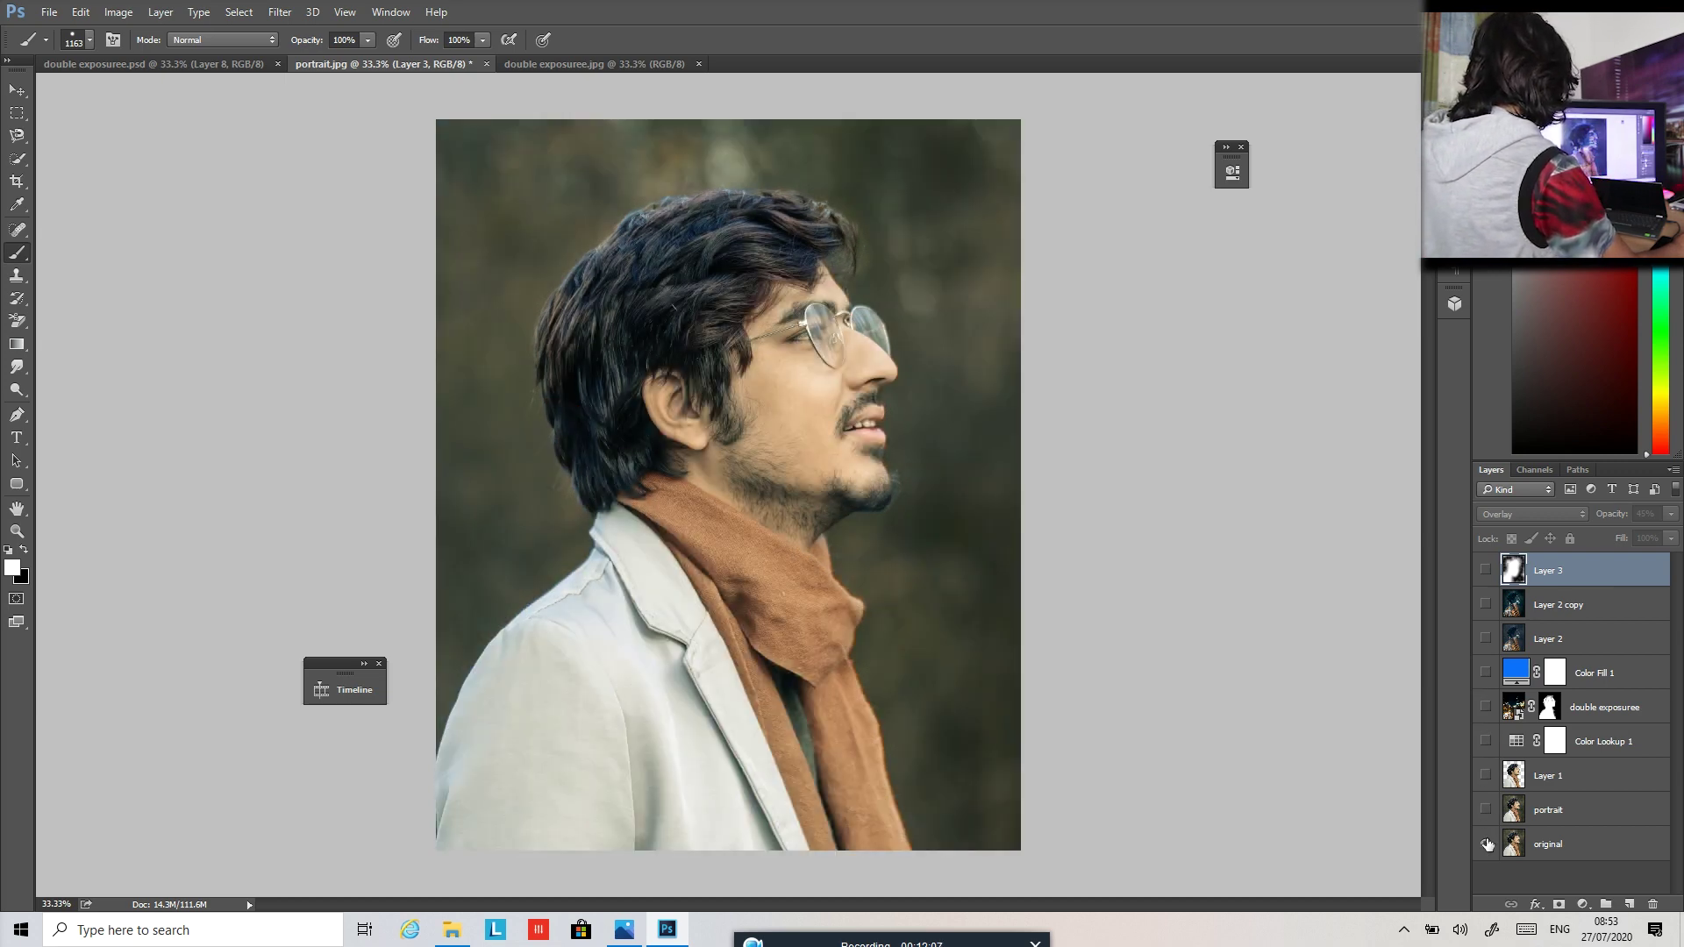
left_click(1486, 844)
left_click(1486, 844)
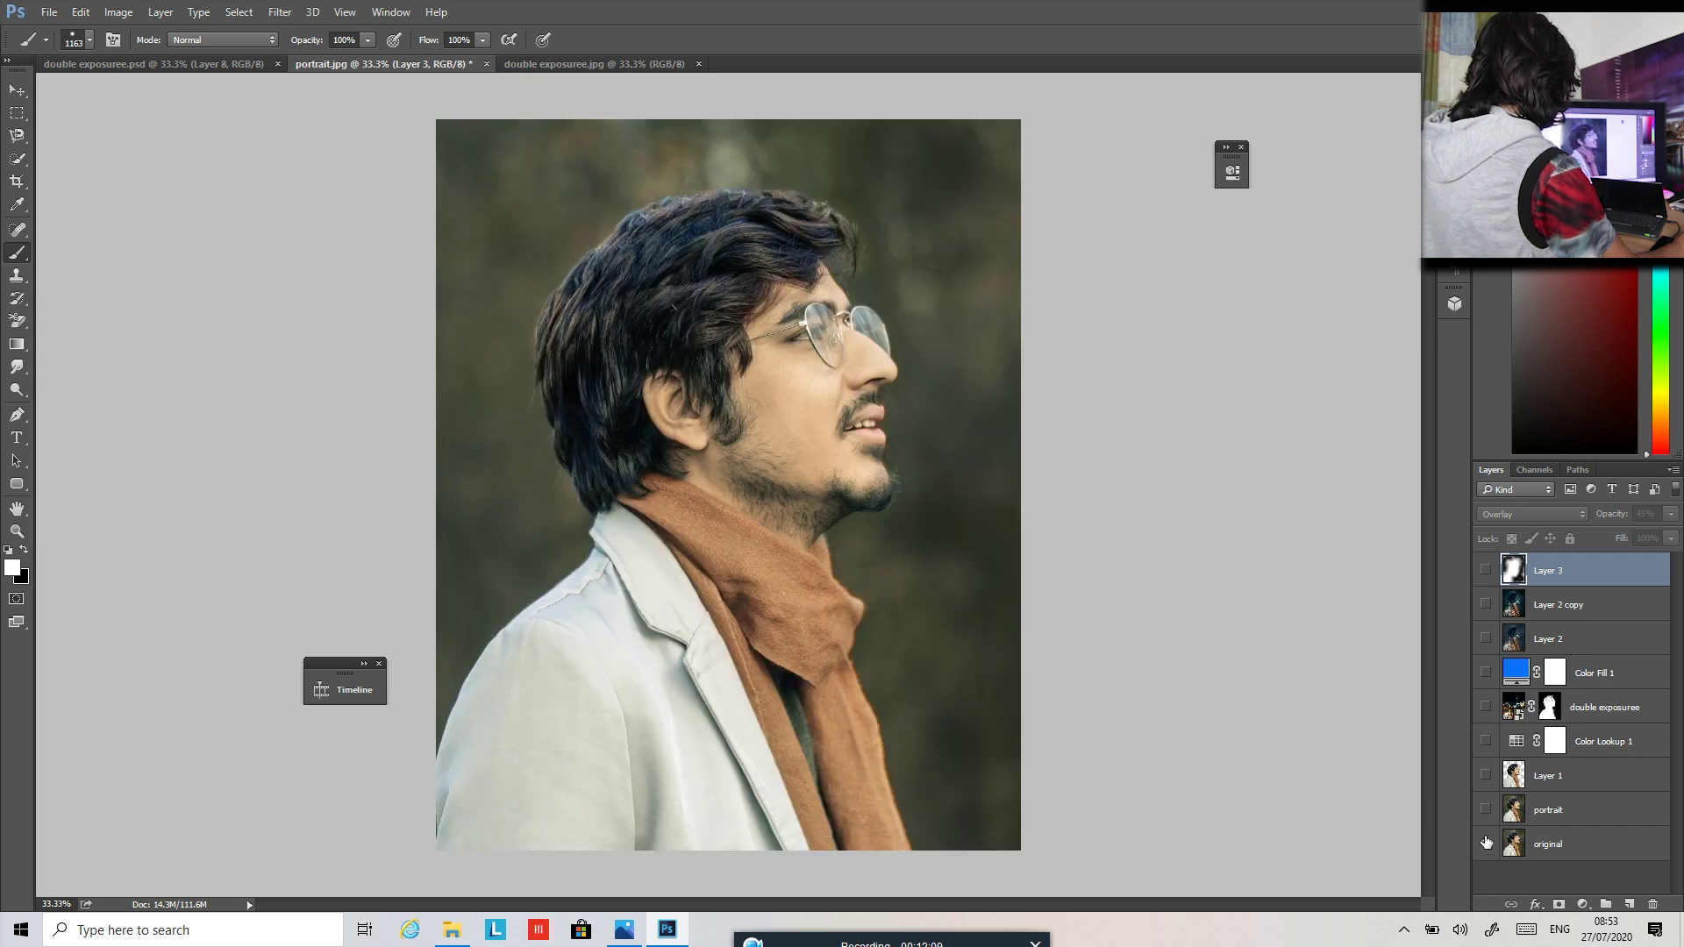
Show the layers again one by one from the portrait layer up to Layer 3 to review each editing stage.
left_click(1486, 811)
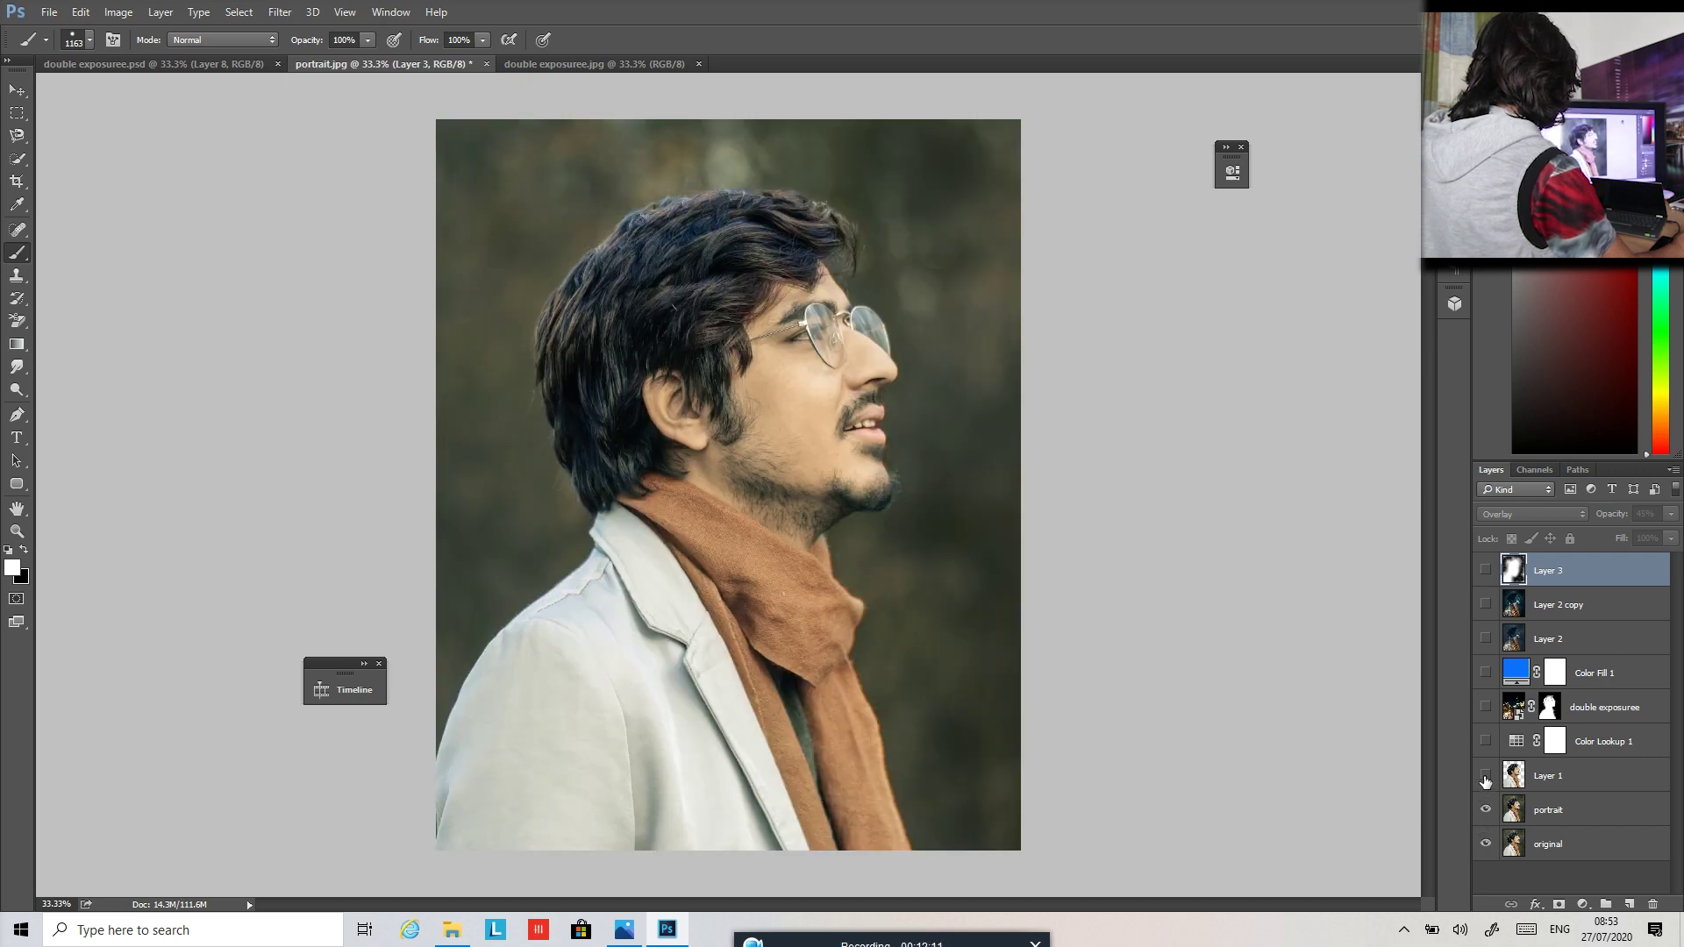
left_click(1486, 775)
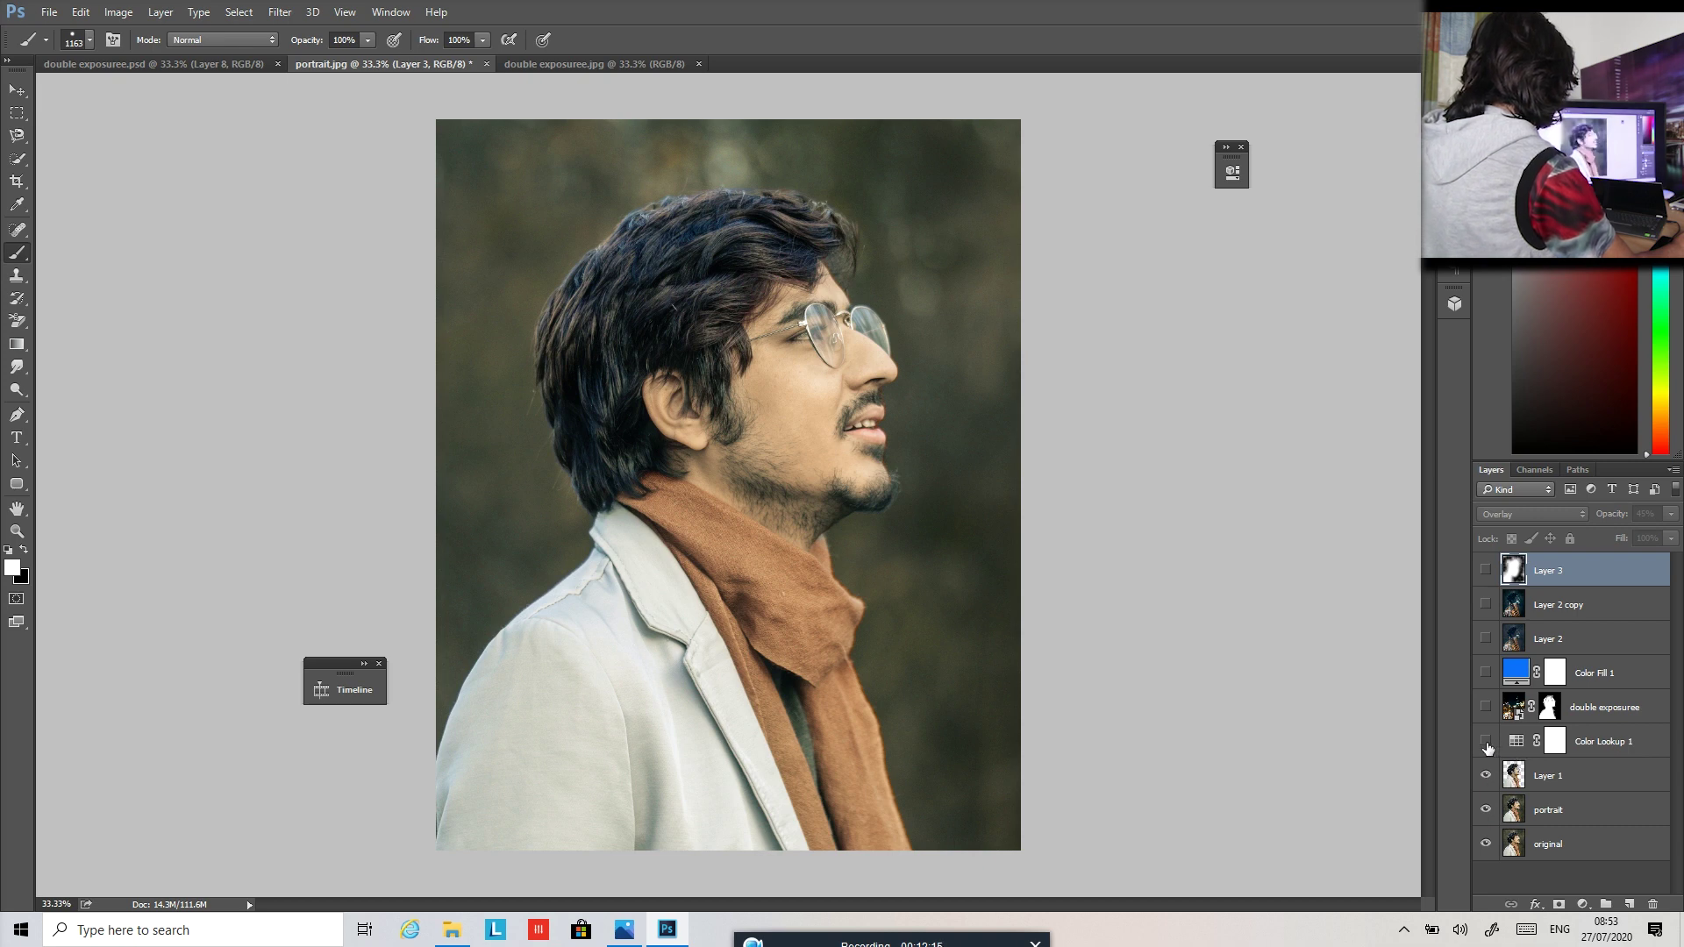
left_click(1486, 743)
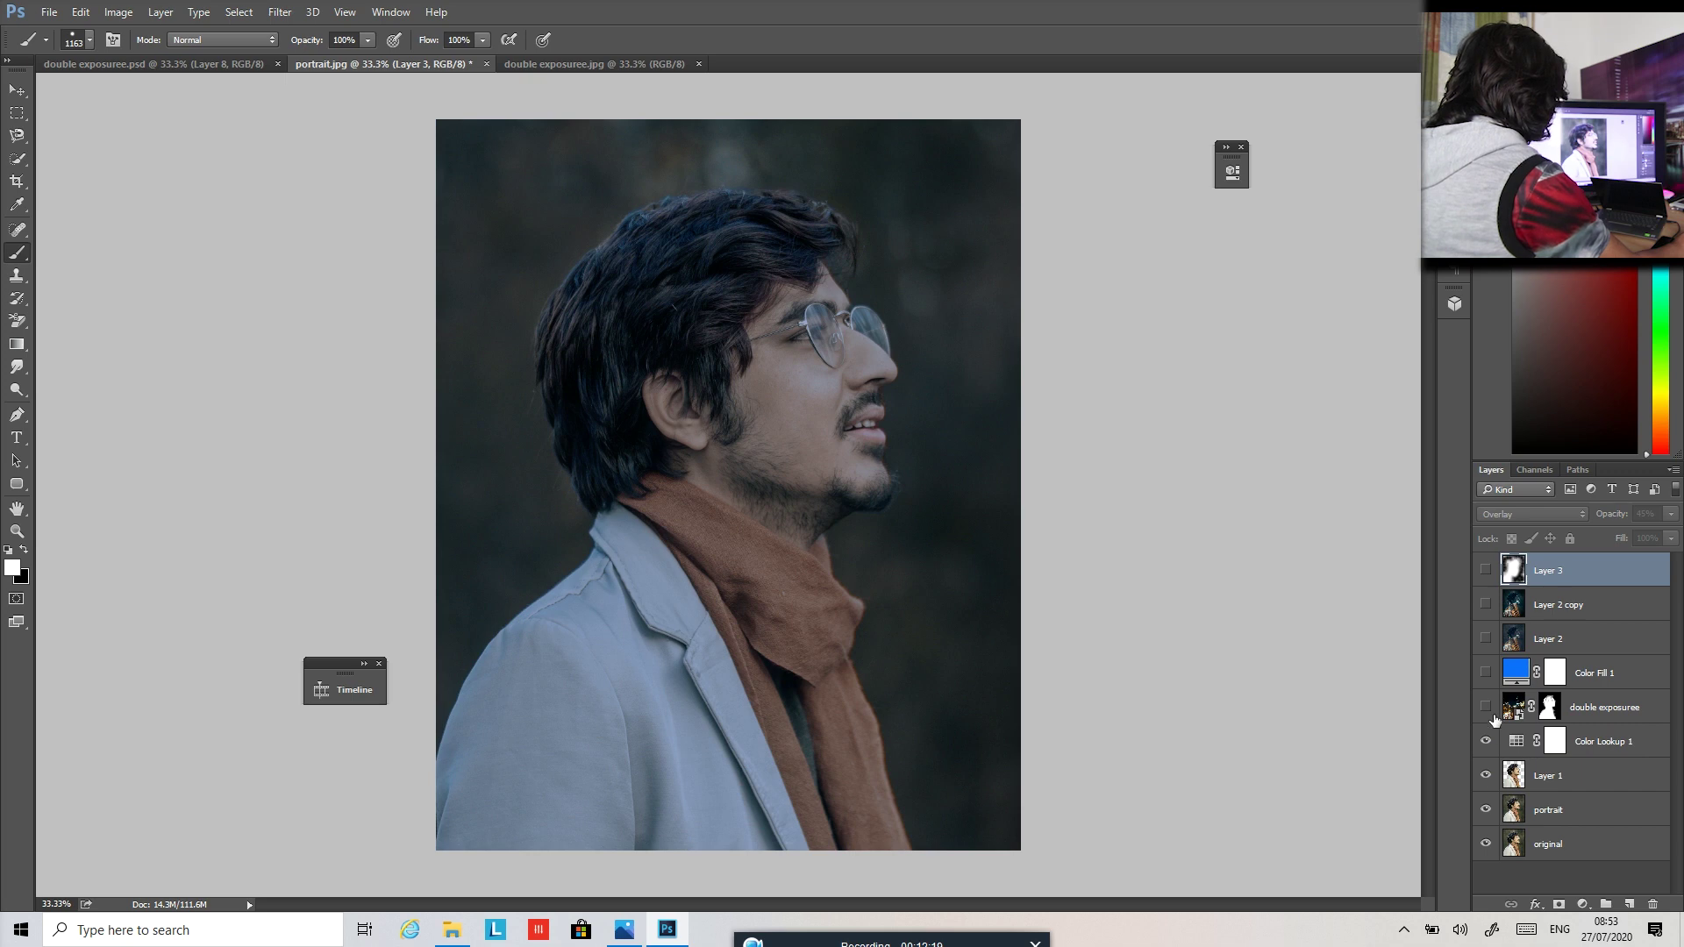
left_click(1486, 707)
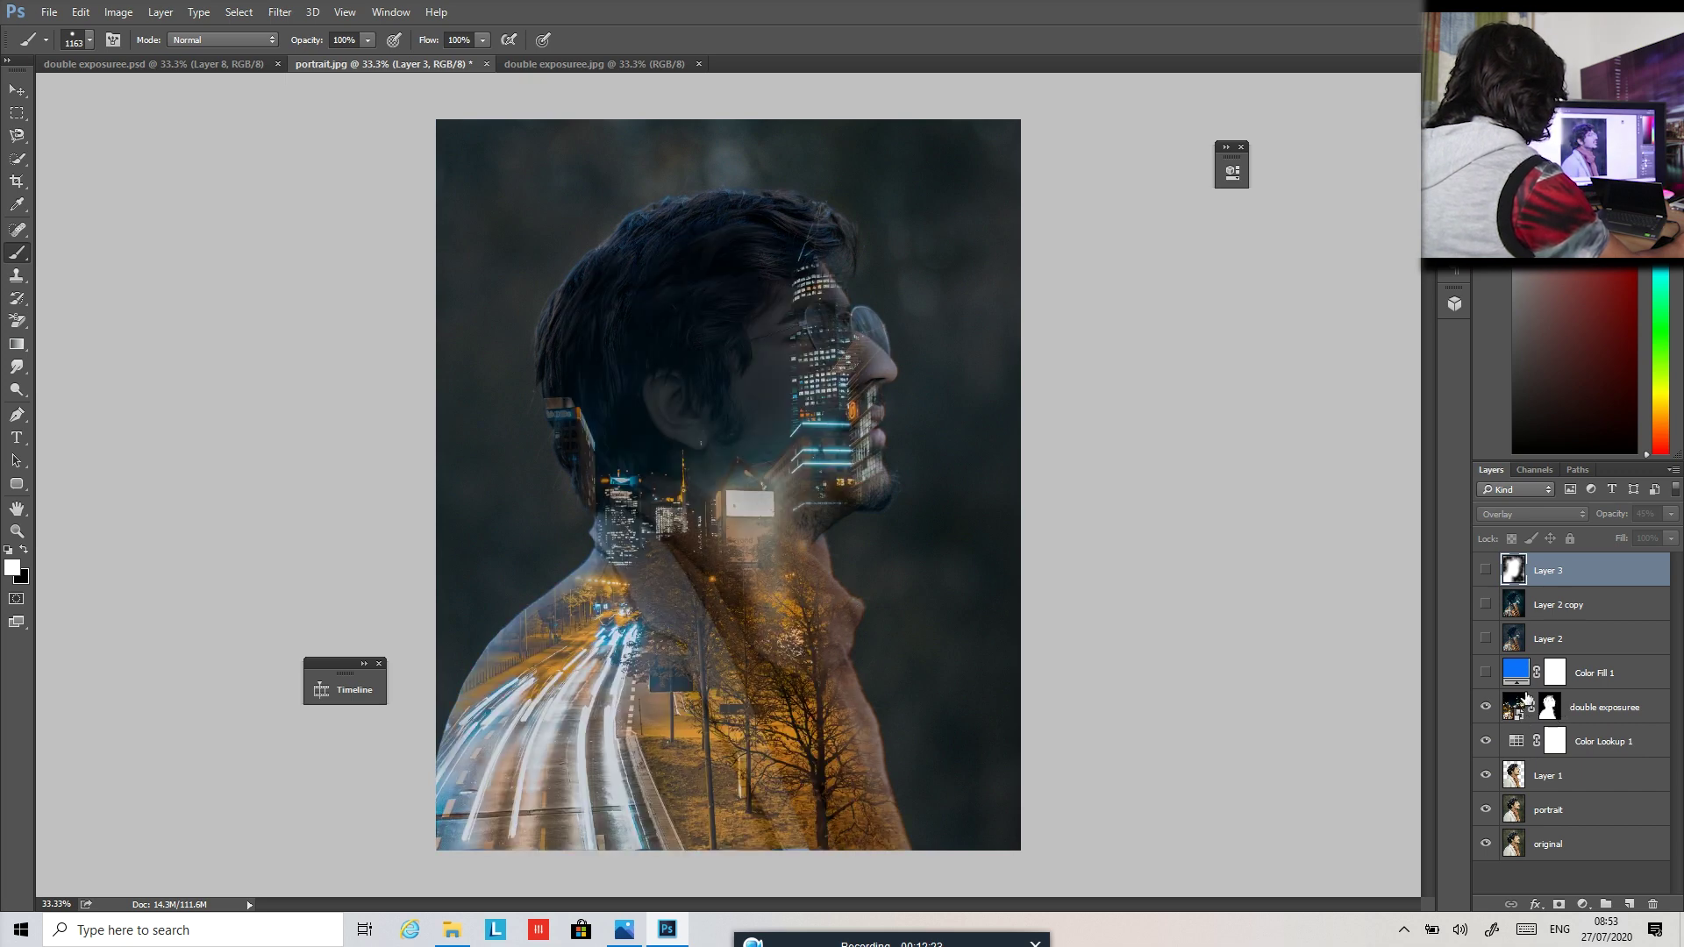
left_click(1486, 673)
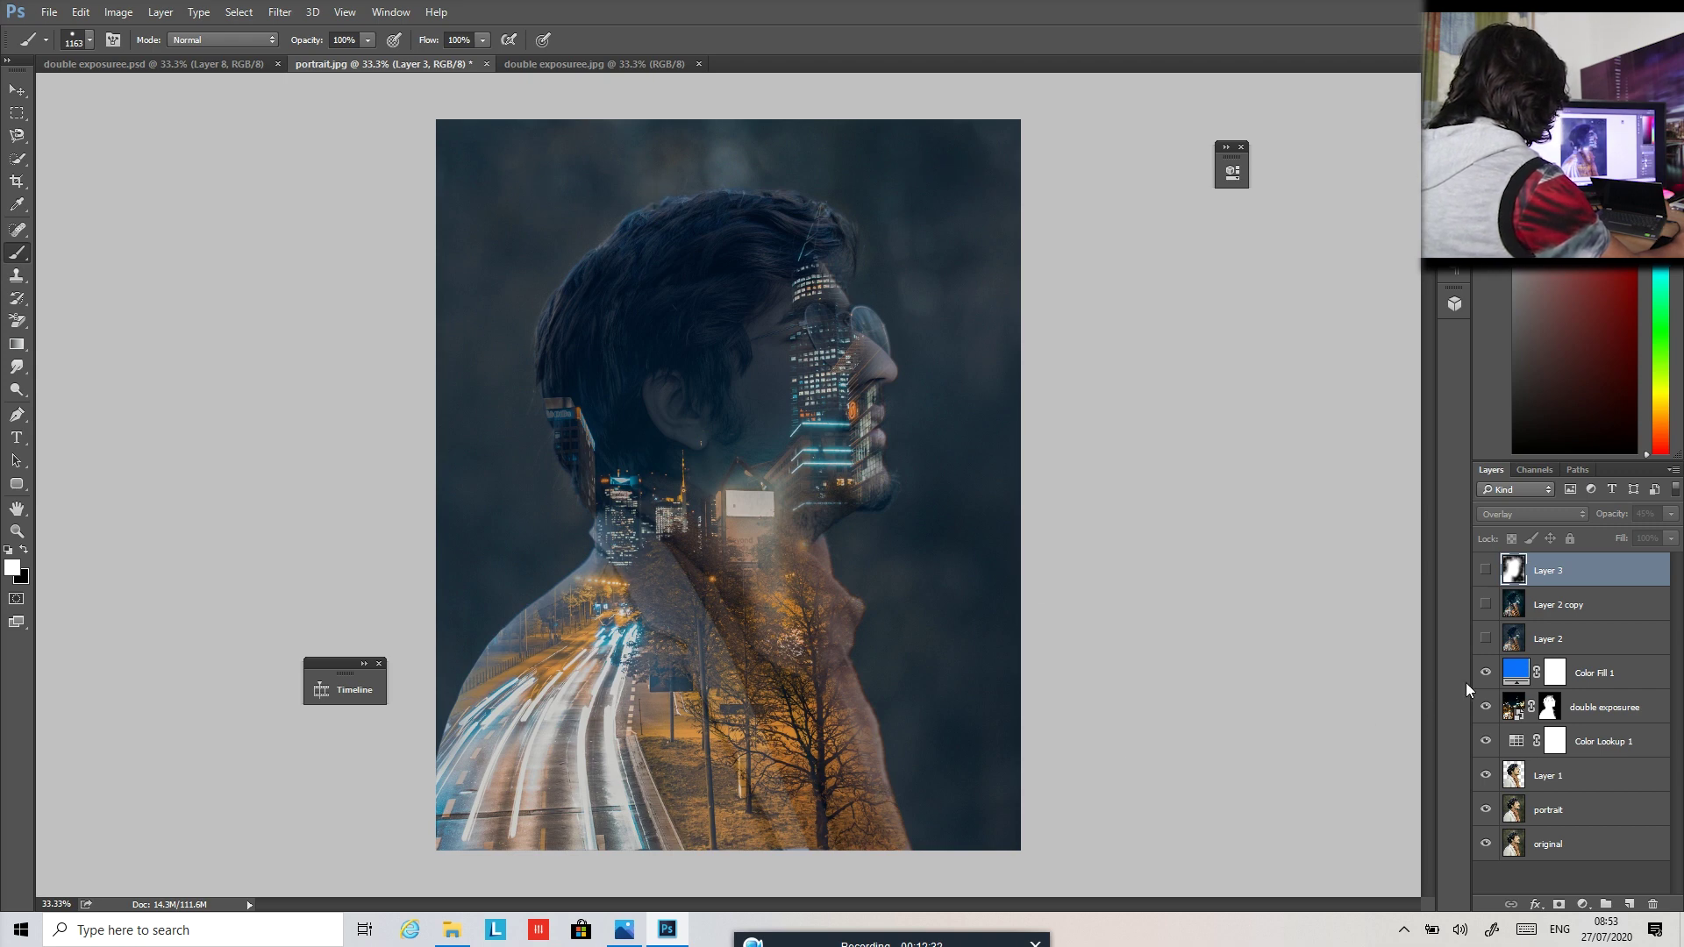
left_click(1486, 606)
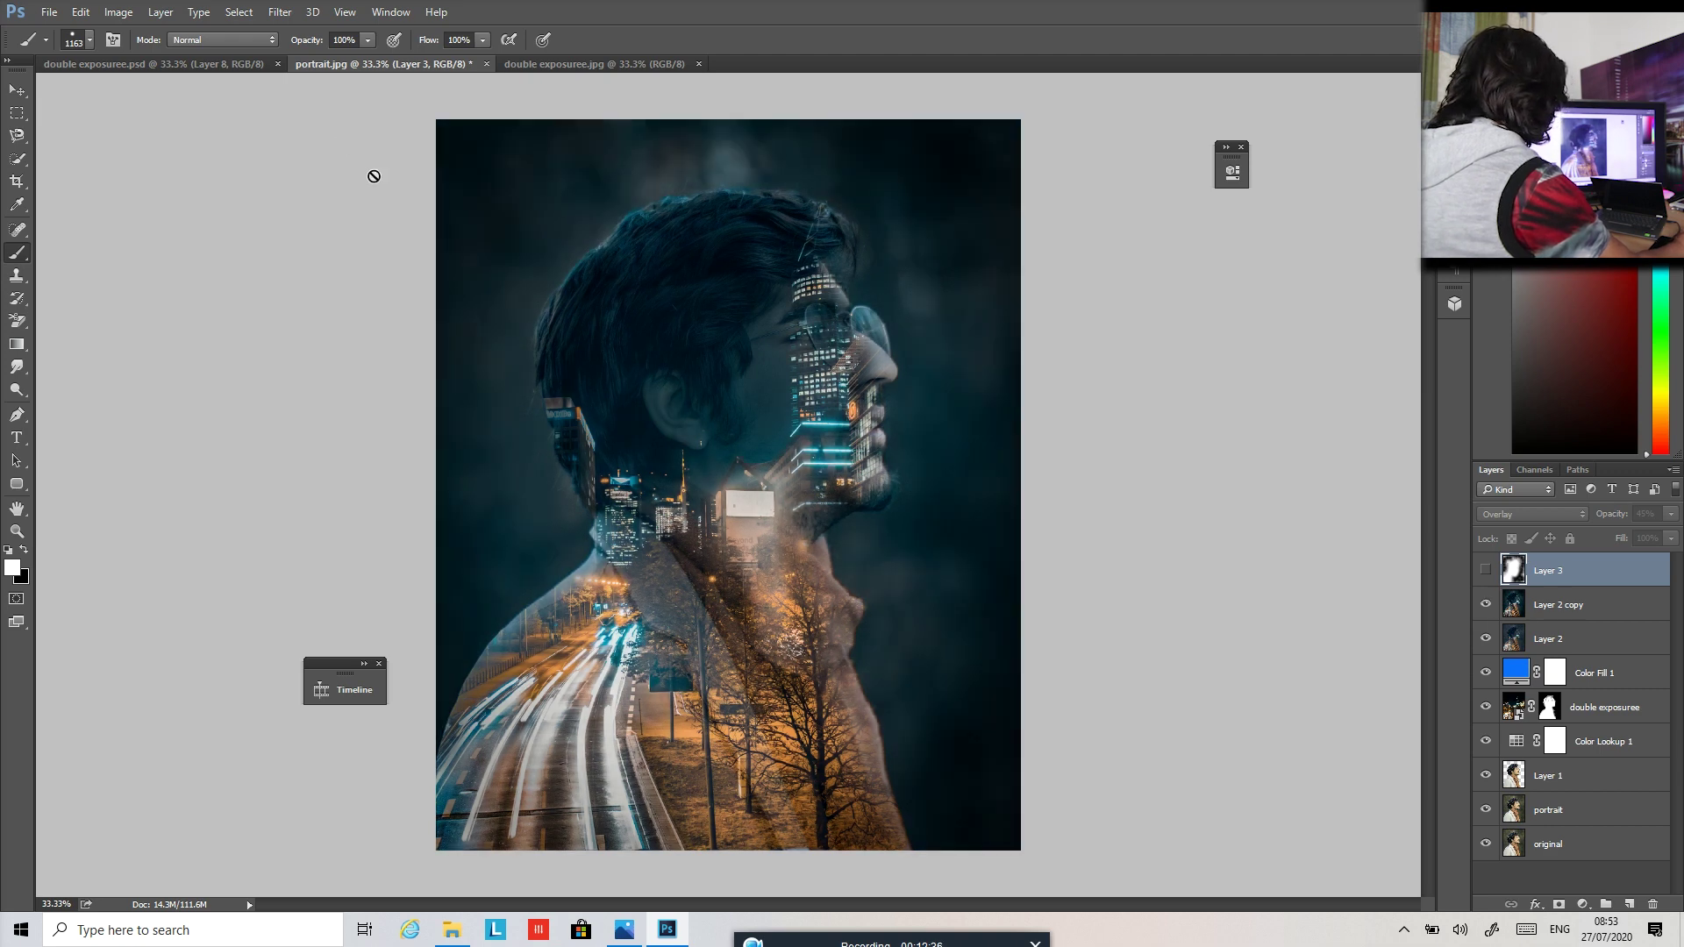
left_click(288, 13)
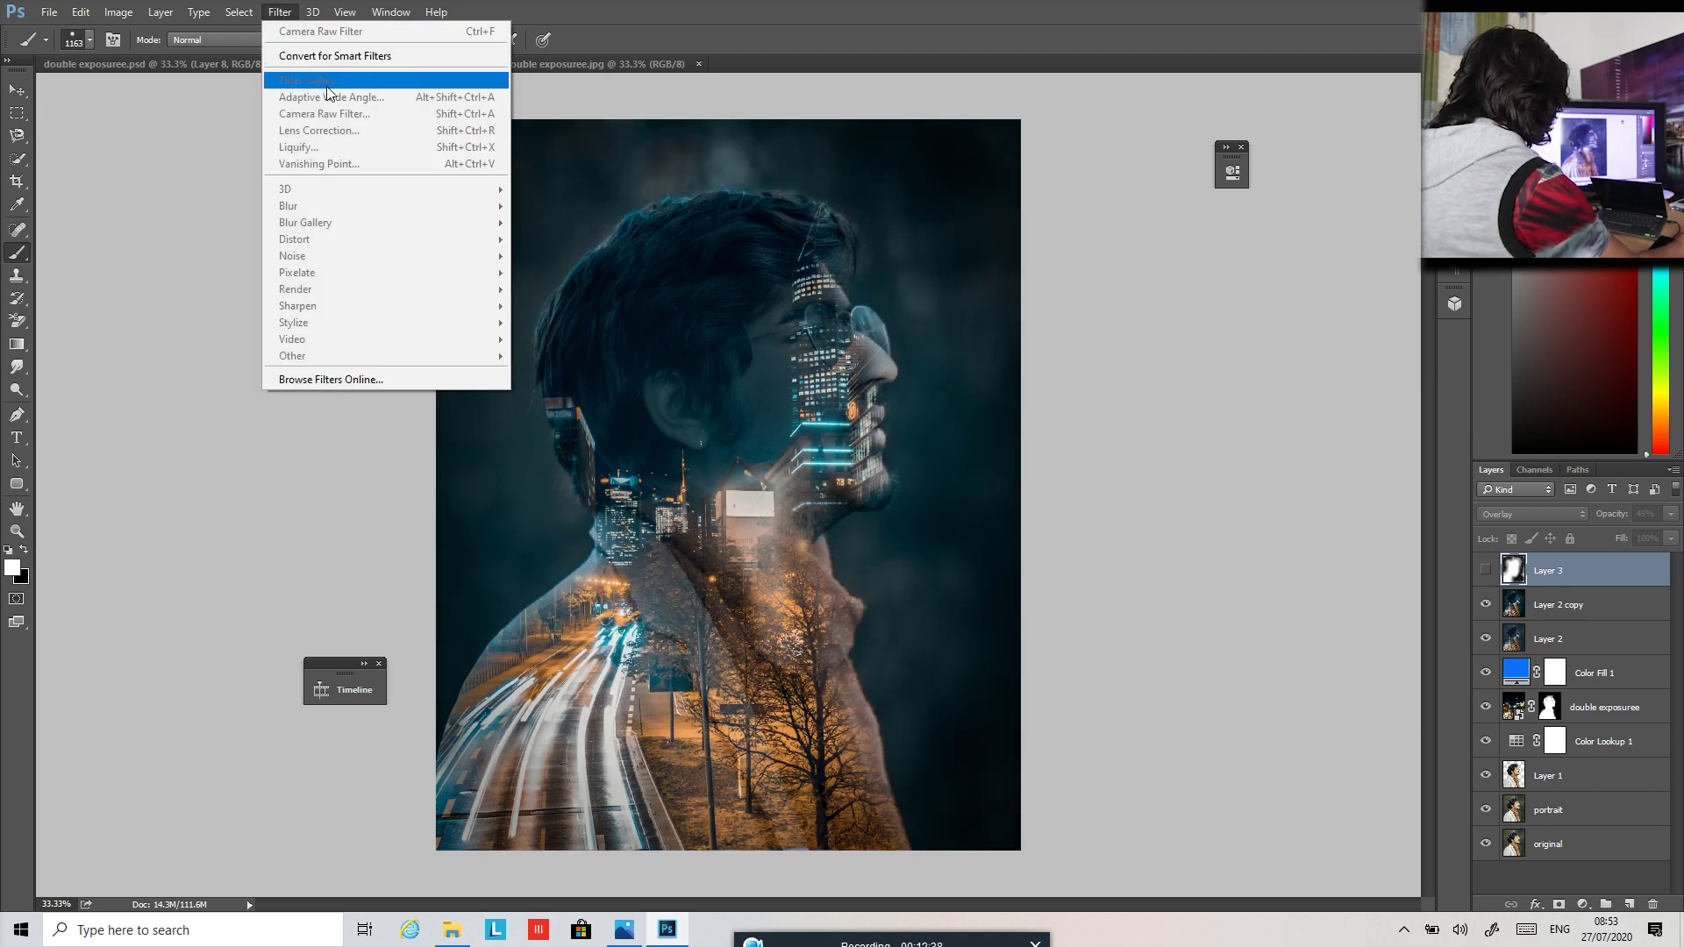
left_click(1490, 568)
left_click(1487, 570)
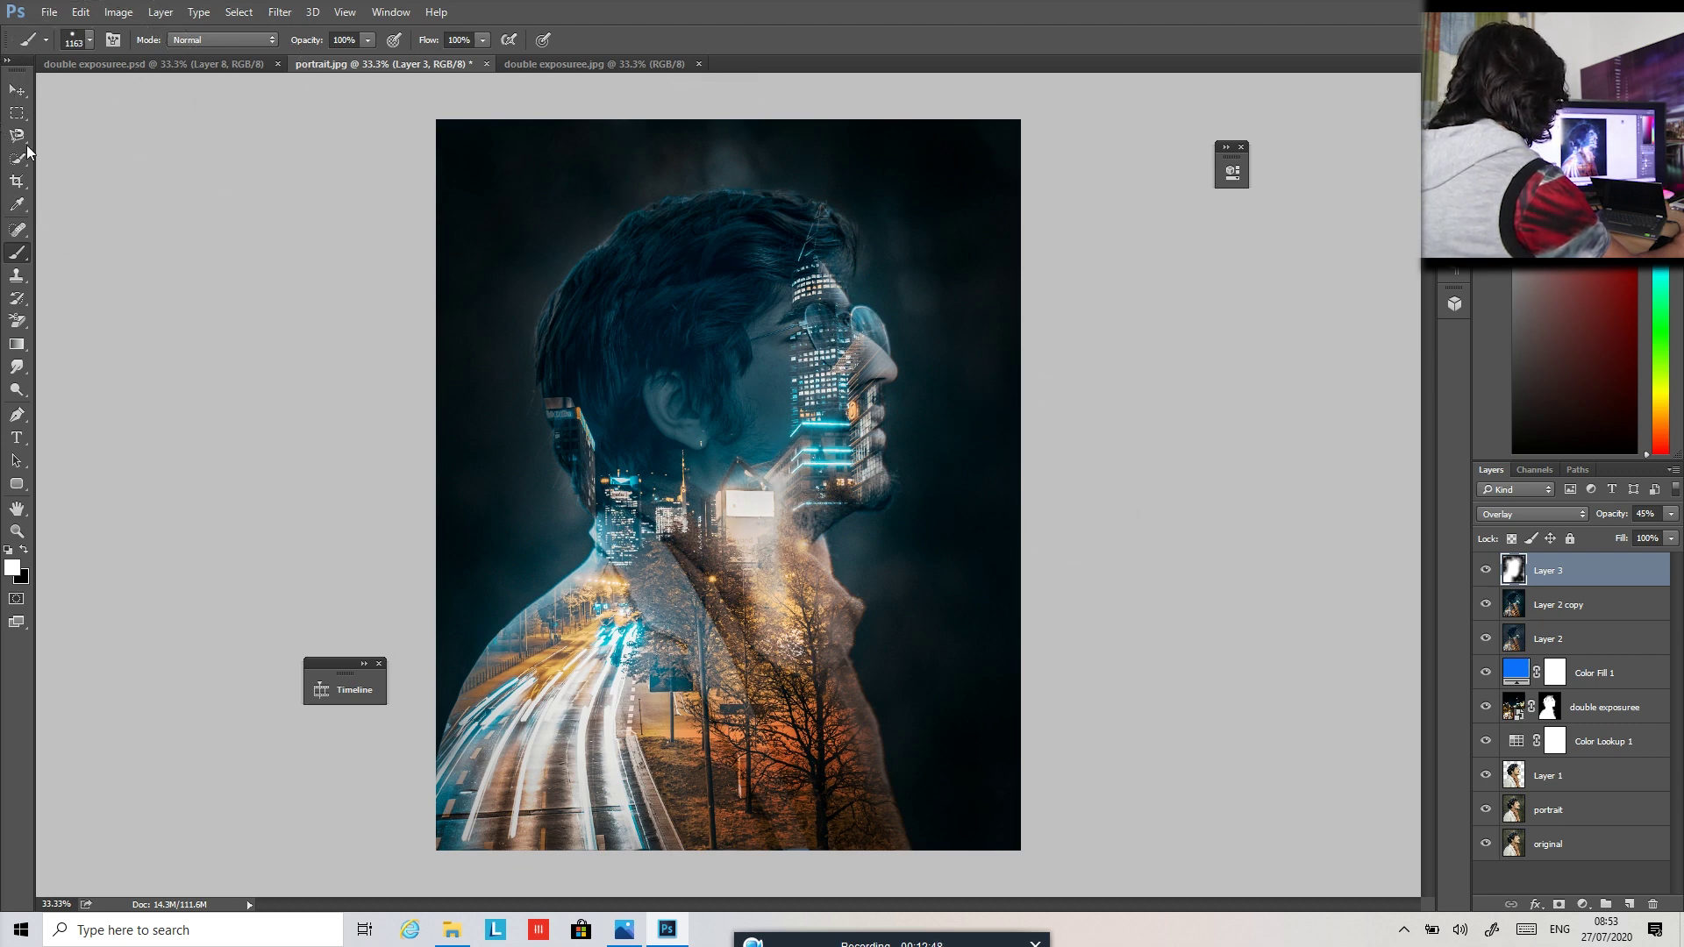
left_click(17, 181)
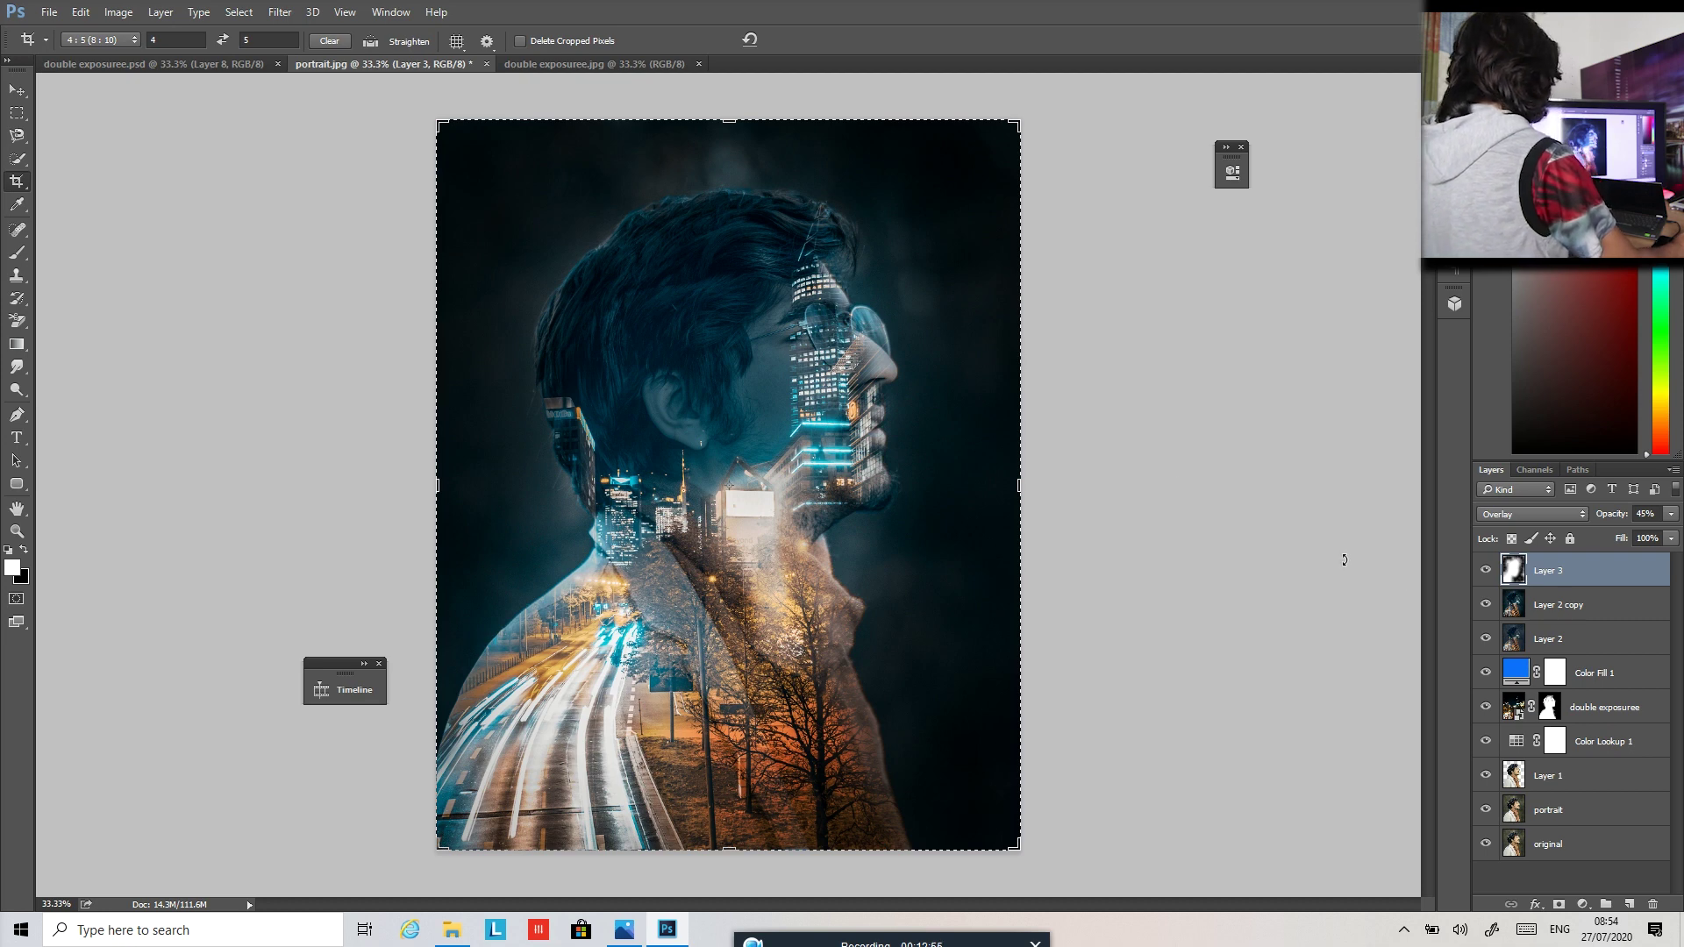
left_click(1550, 707)
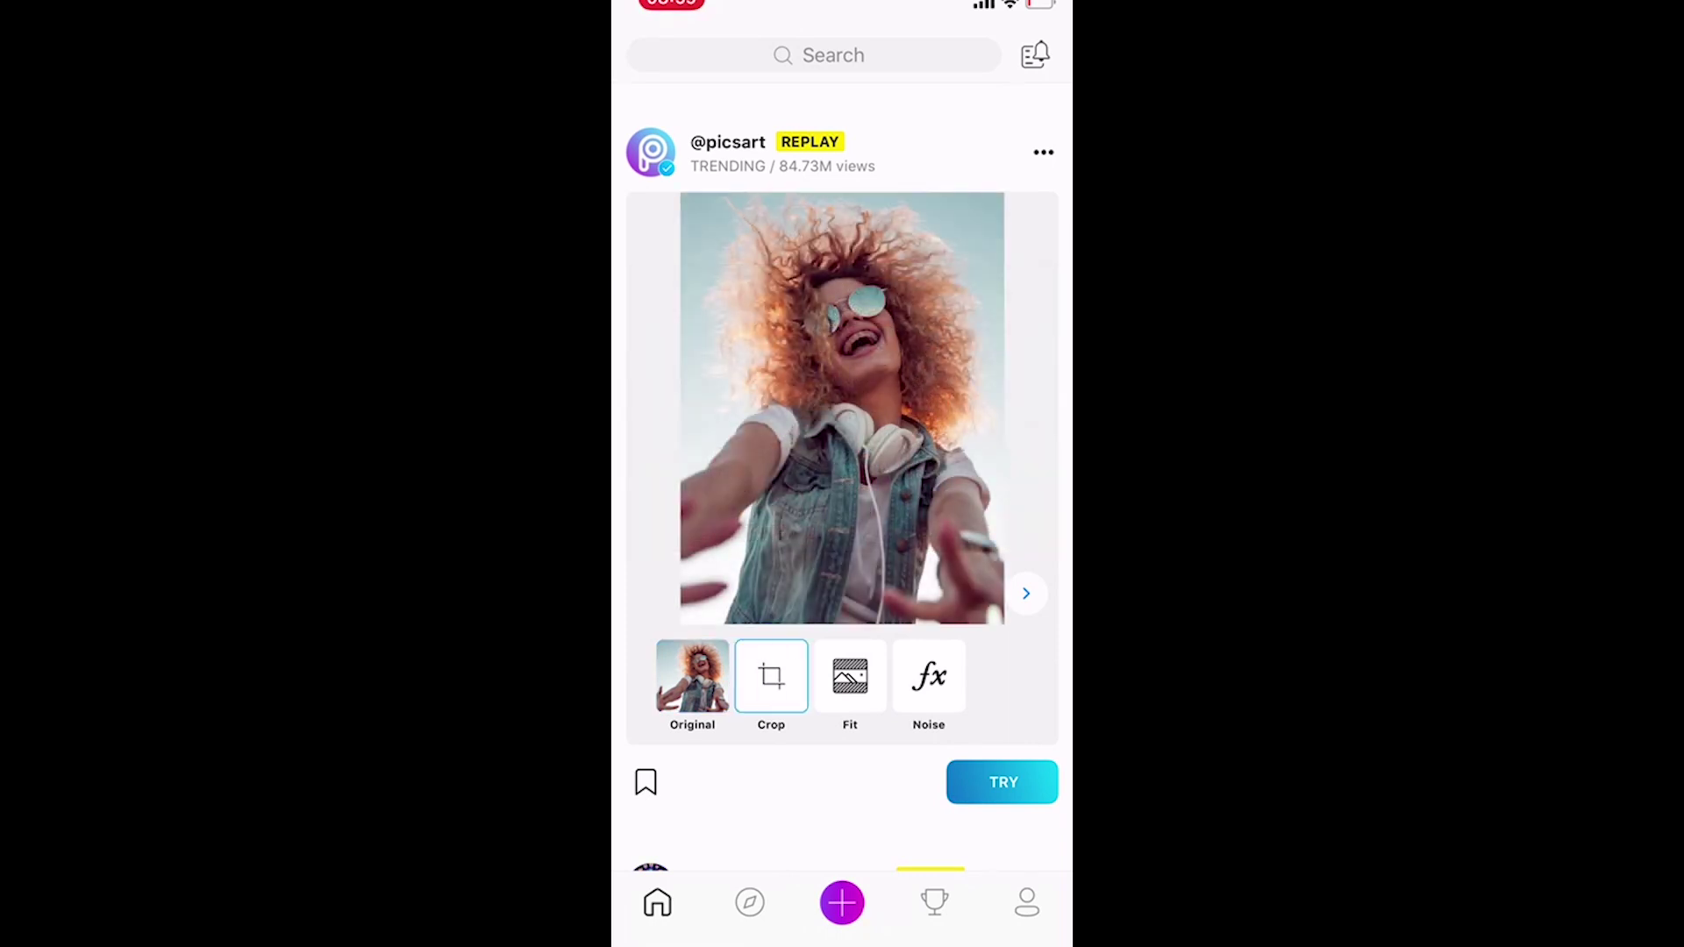
Switch to PicsArt and open the man's portrait photo in a new edit.
scroll(842, 473, "down", 1)
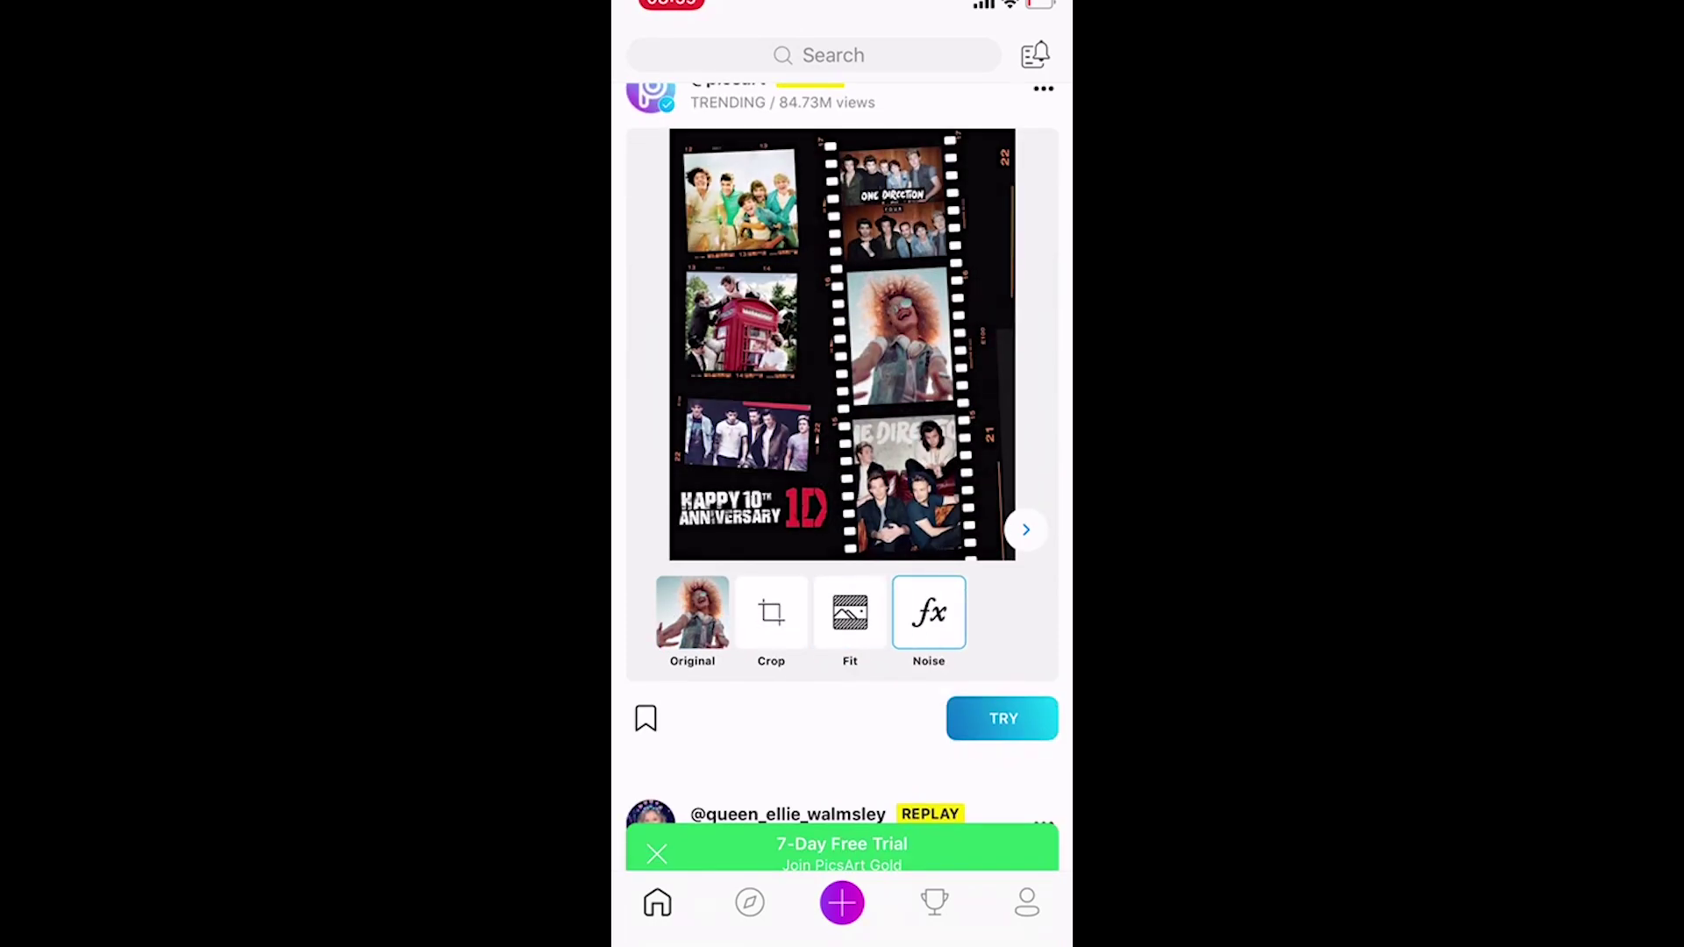
scroll(842, 474, "down", 1)
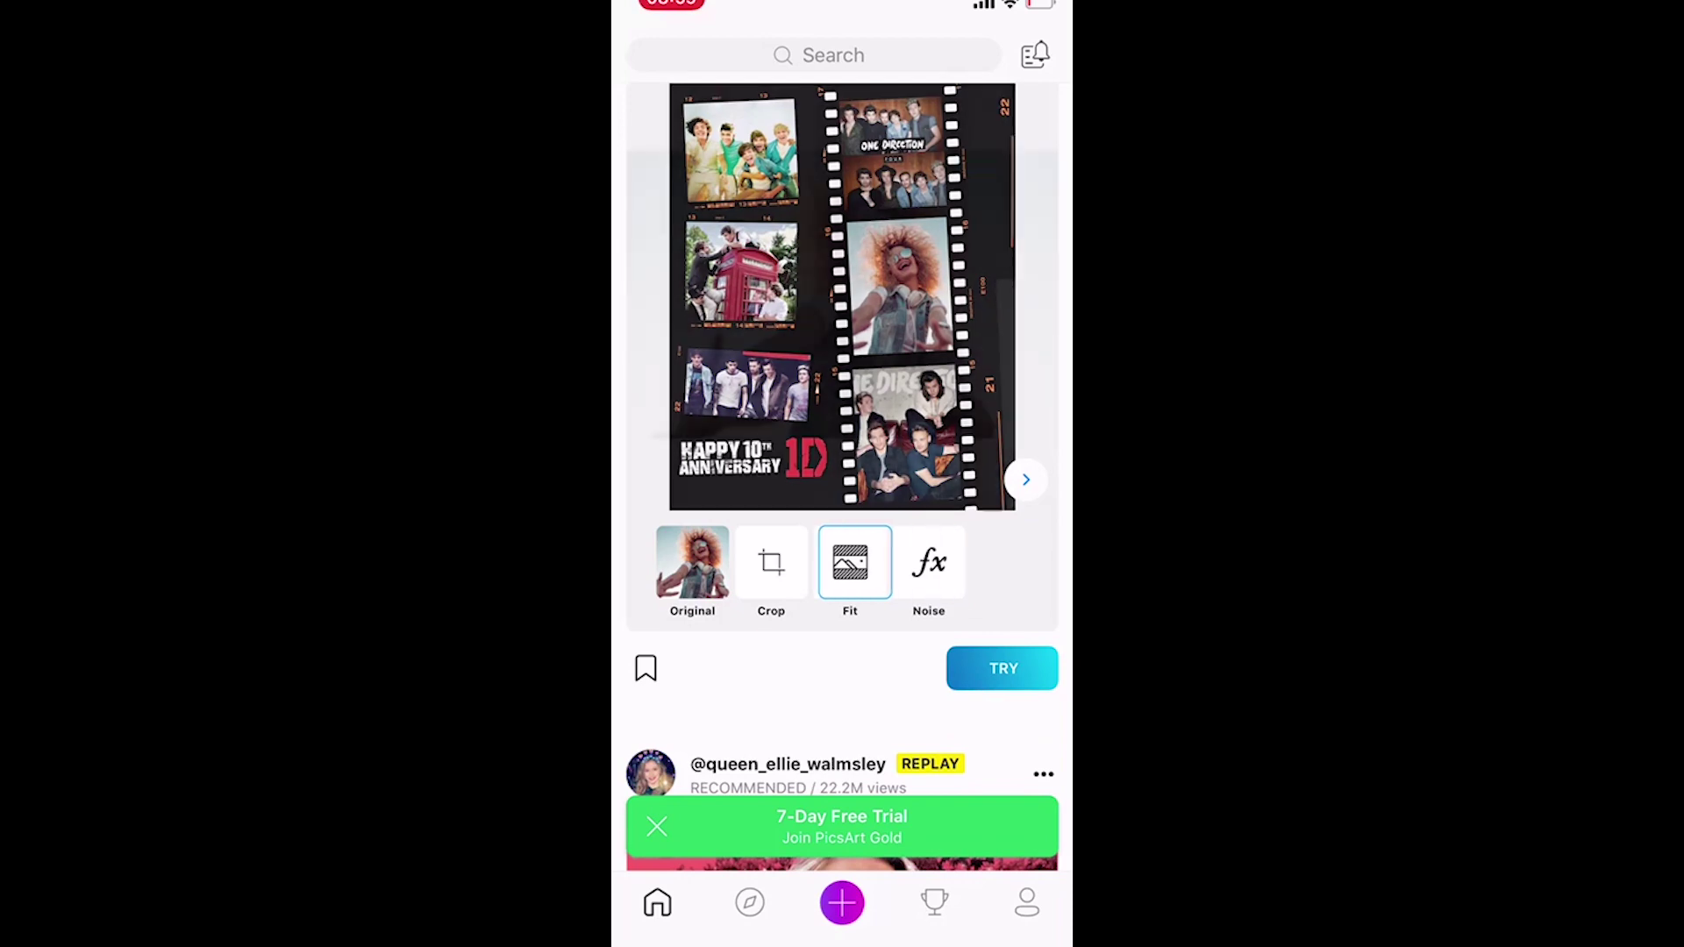
left_click(842, 903)
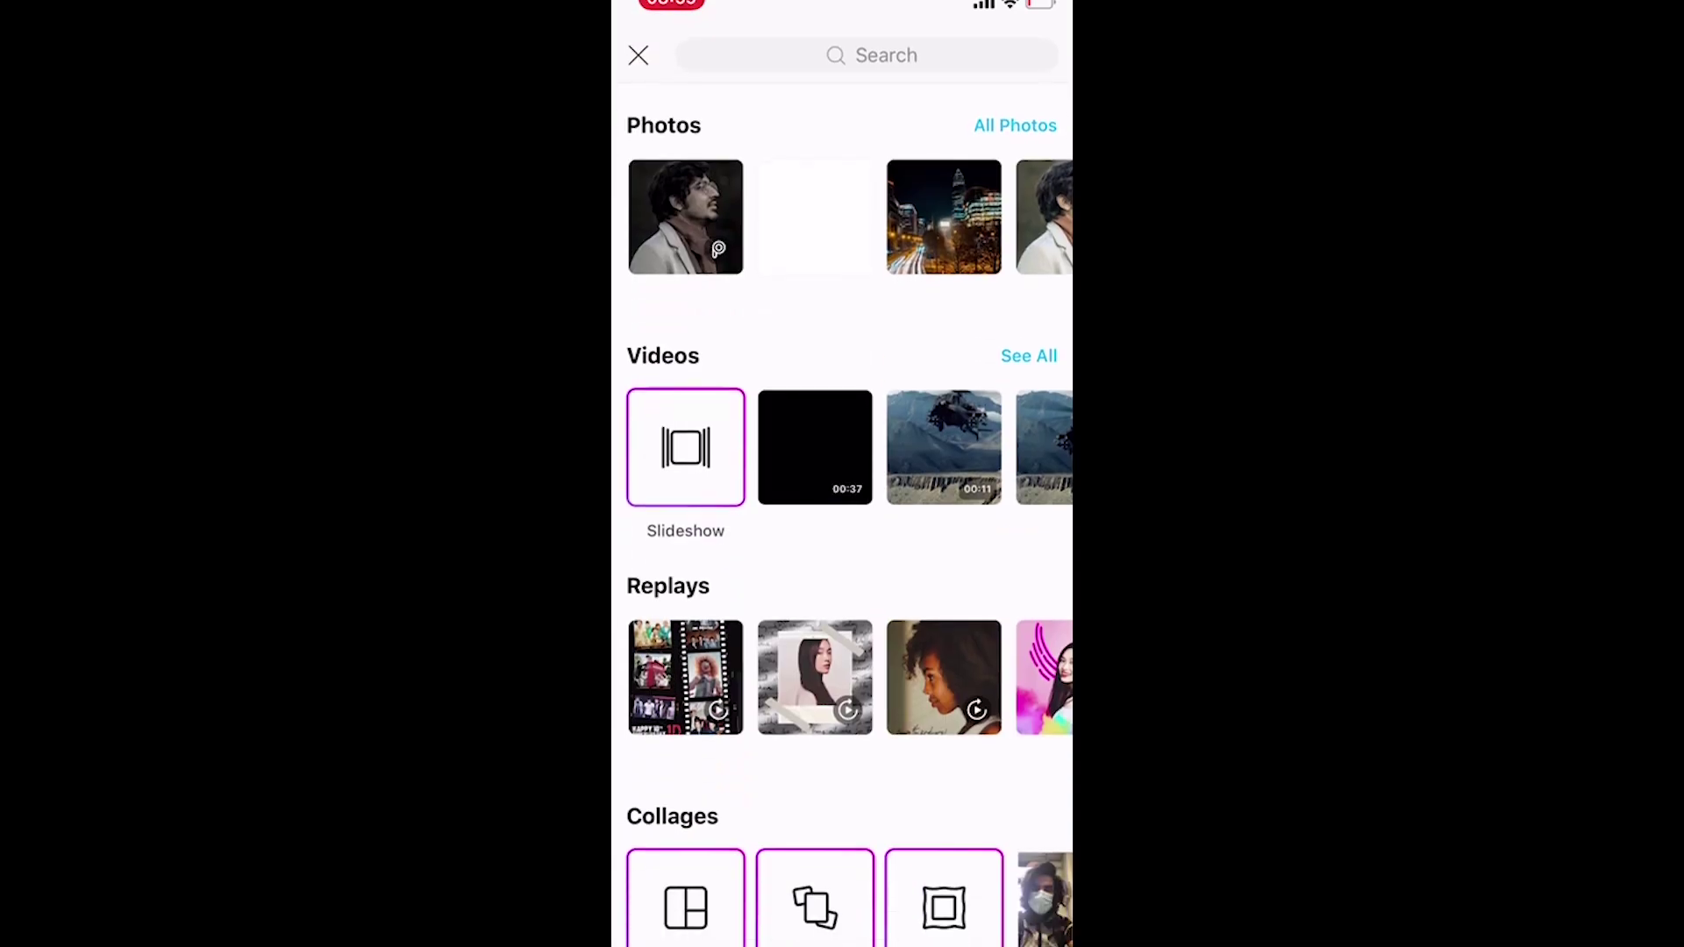
left_click(685, 217)
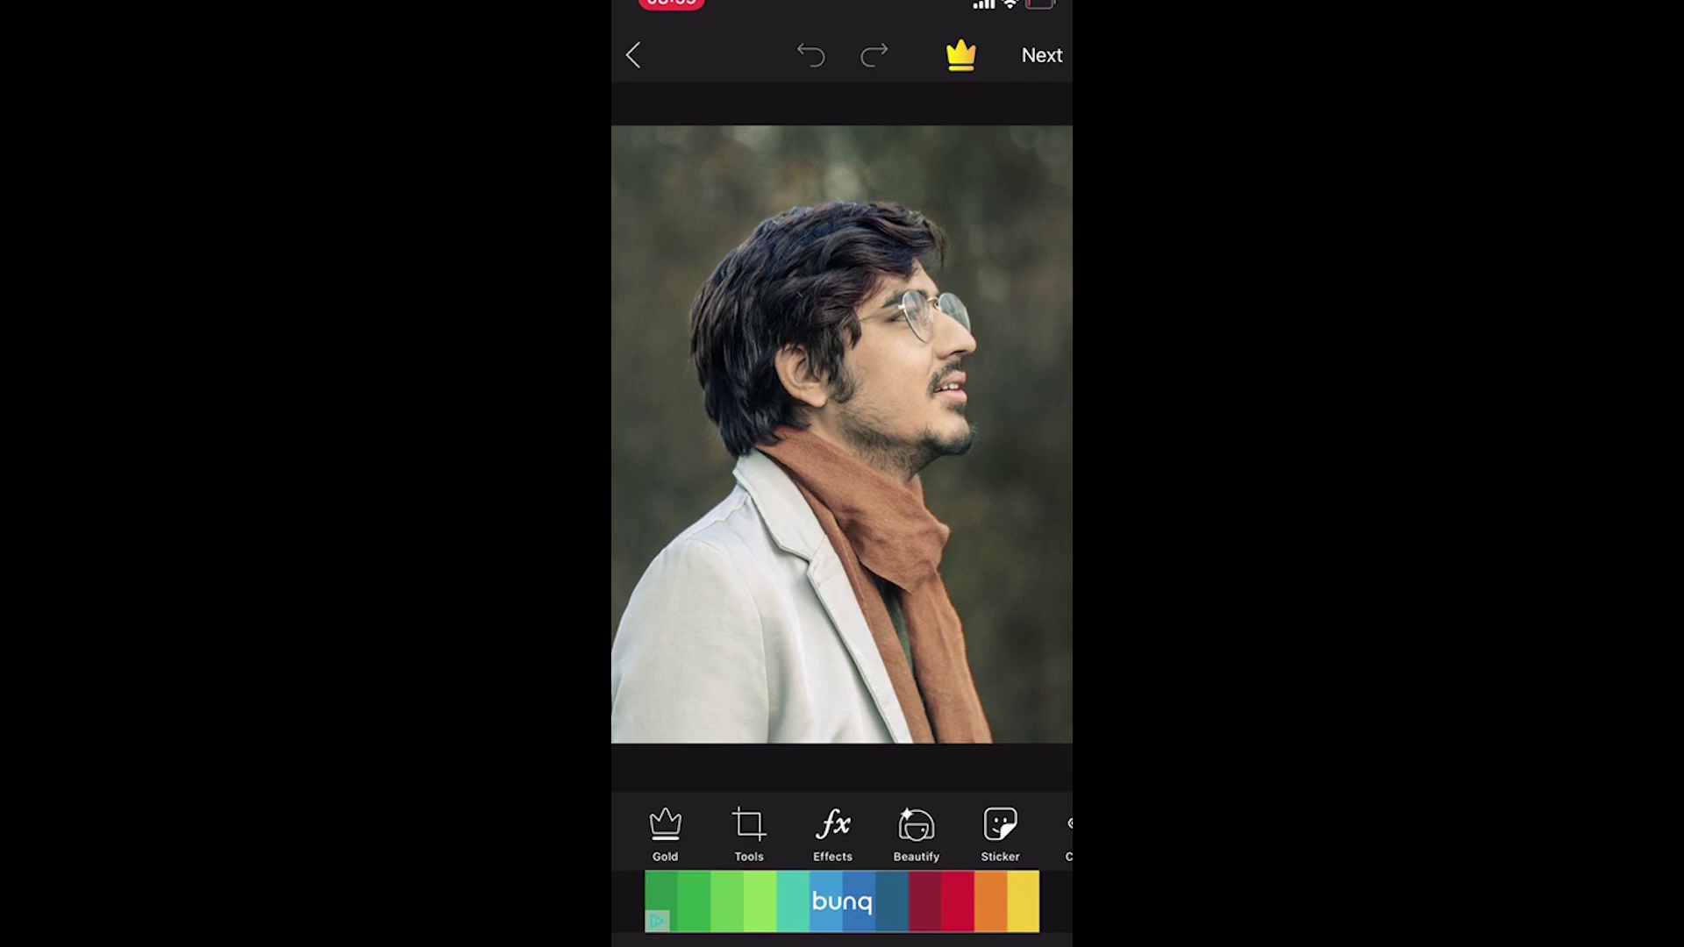
Lower the portrait's brightness and set its saturation to -56 with the Adjust tool.
left_click(749, 829)
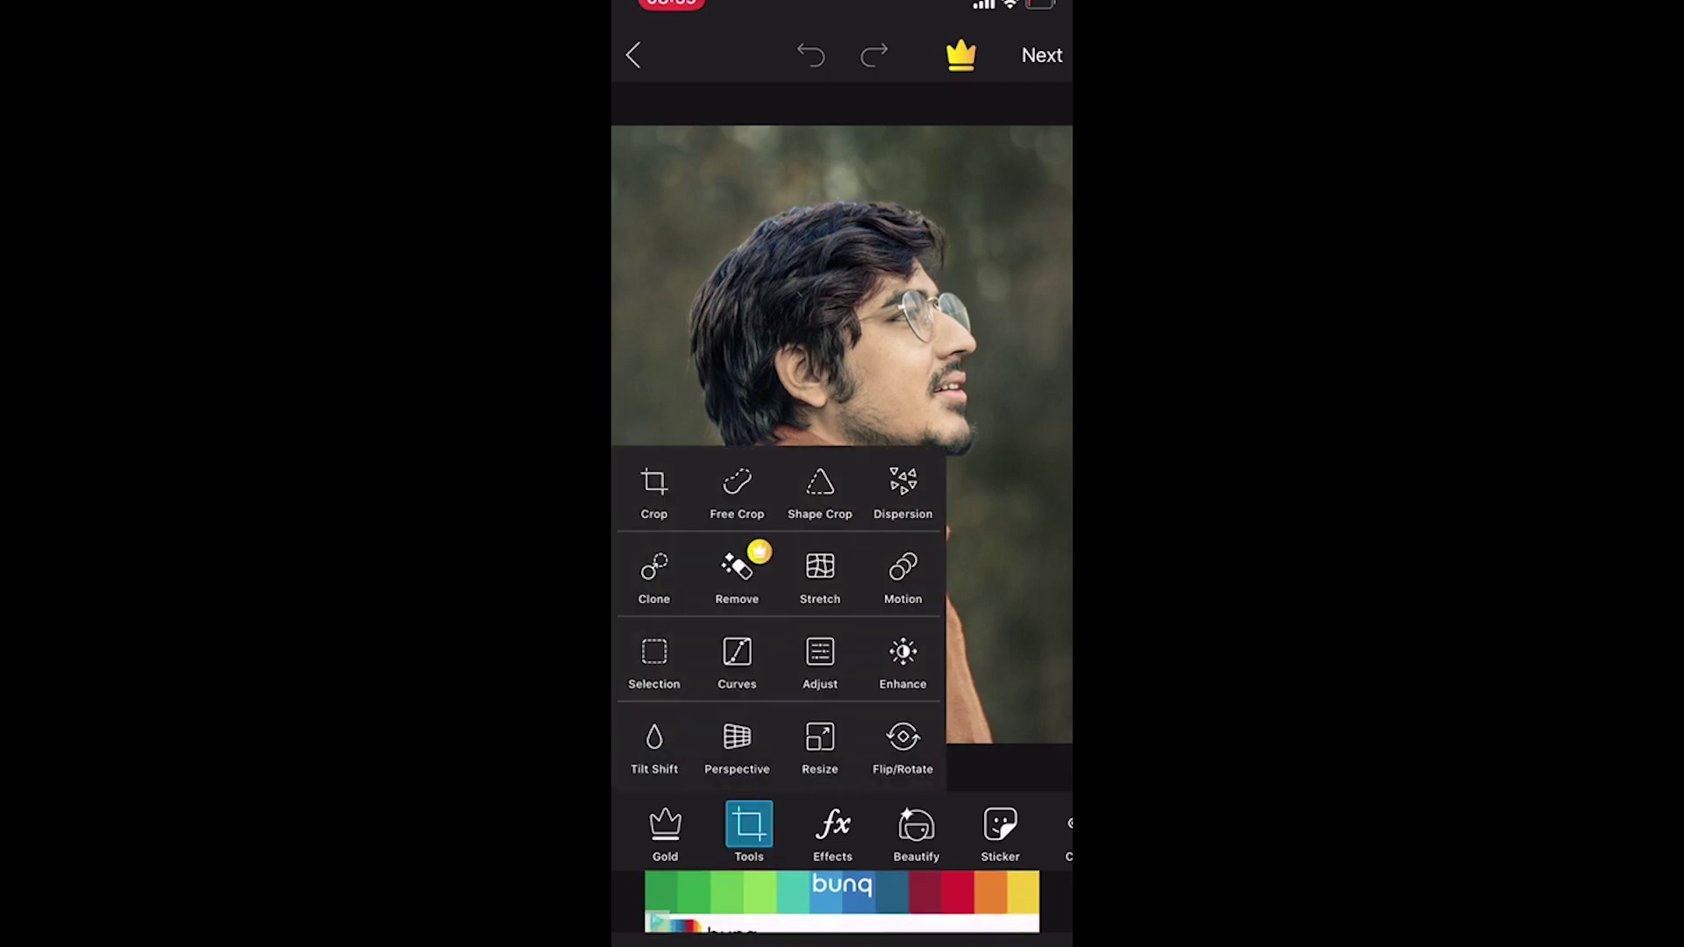
left_click(820, 662)
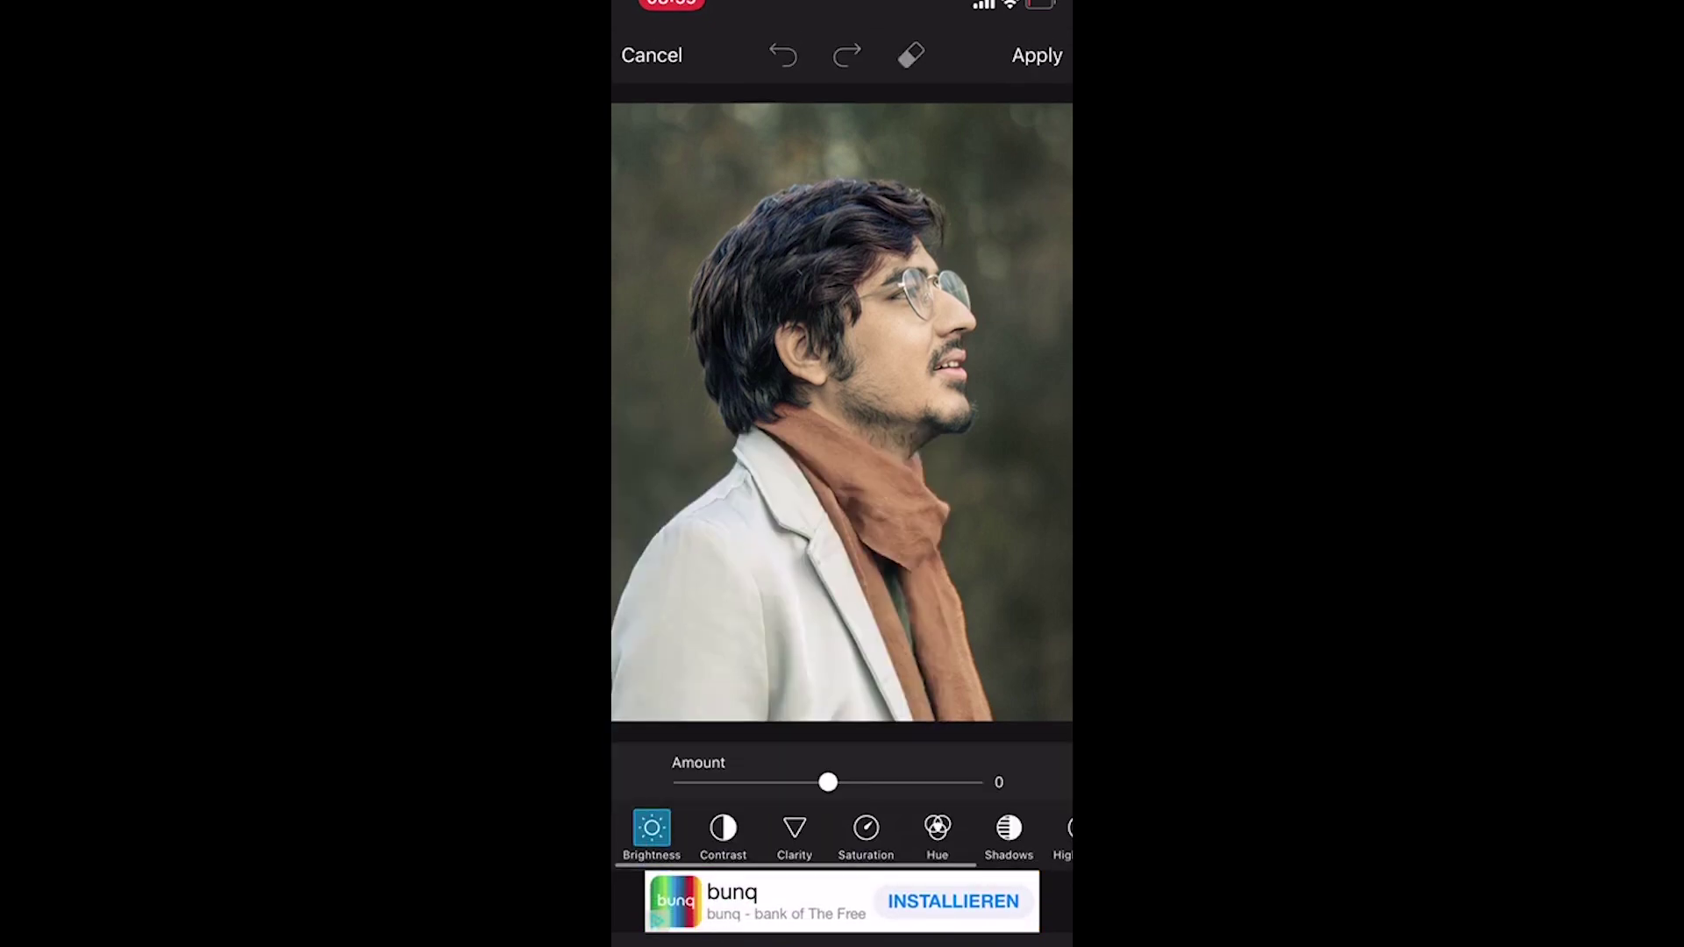
left_click_drag(815, 783, 744, 782)
left_click(723, 829)
left_click(866, 829)
scroll(842, 829, "right", 3)
scroll(842, 829, "left", 2)
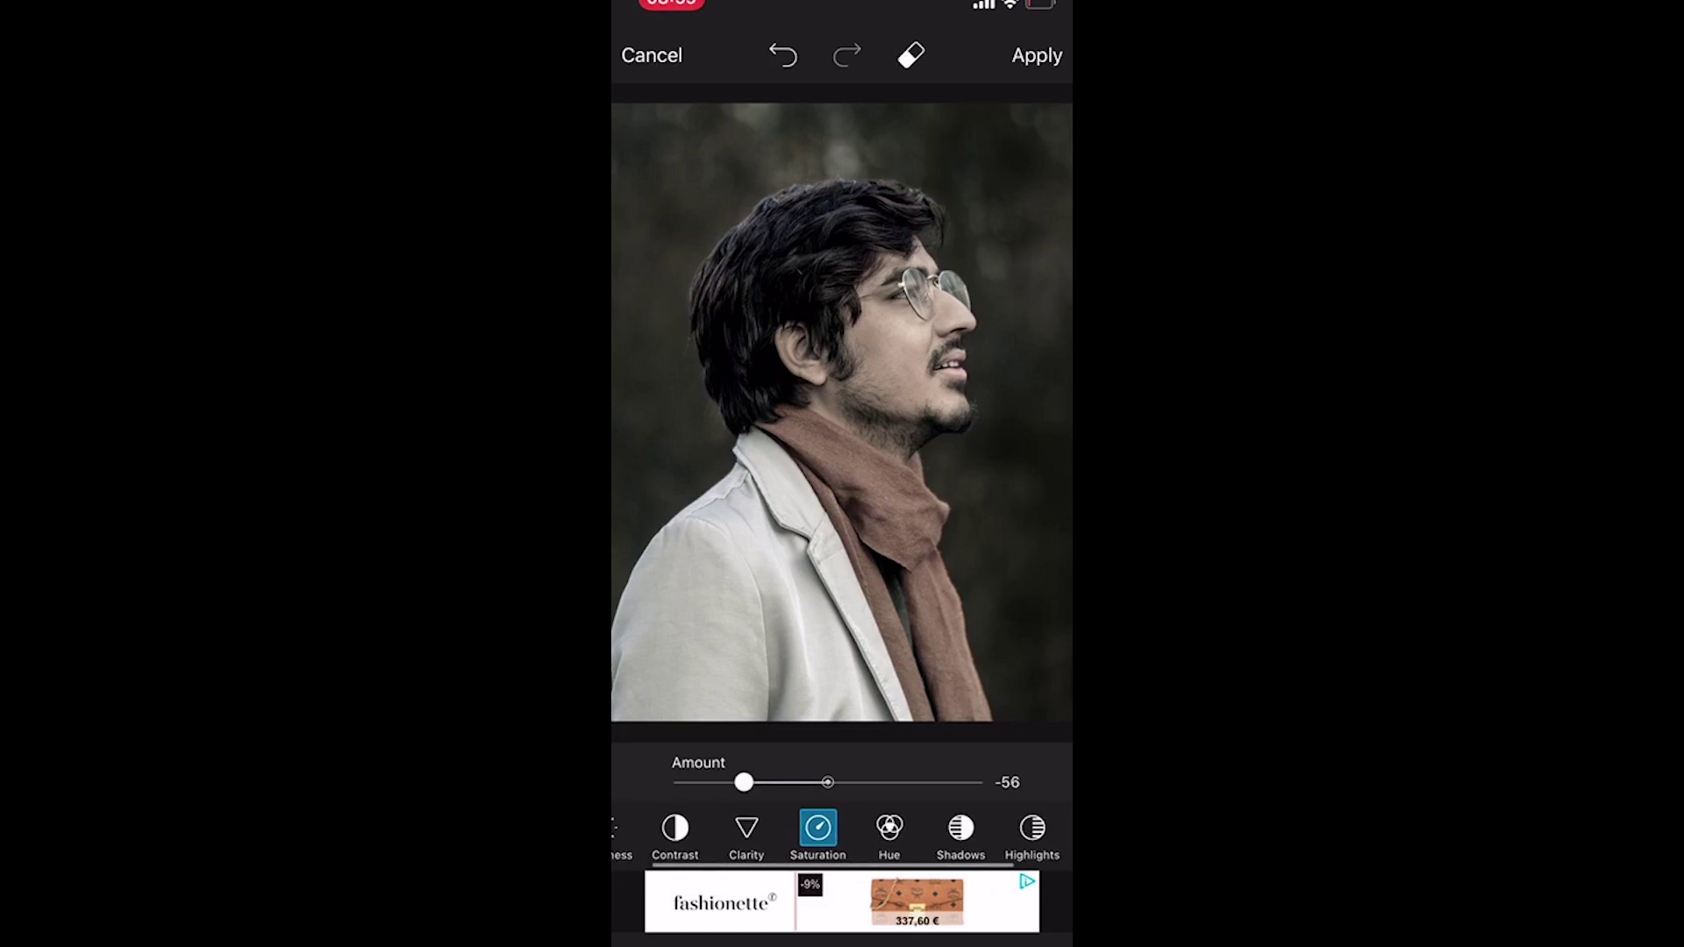
Set the portrait's brightness to -53.
scroll(842, 829, "left", 1)
left_click(652, 829)
left_click_drag(771, 783, 747, 783)
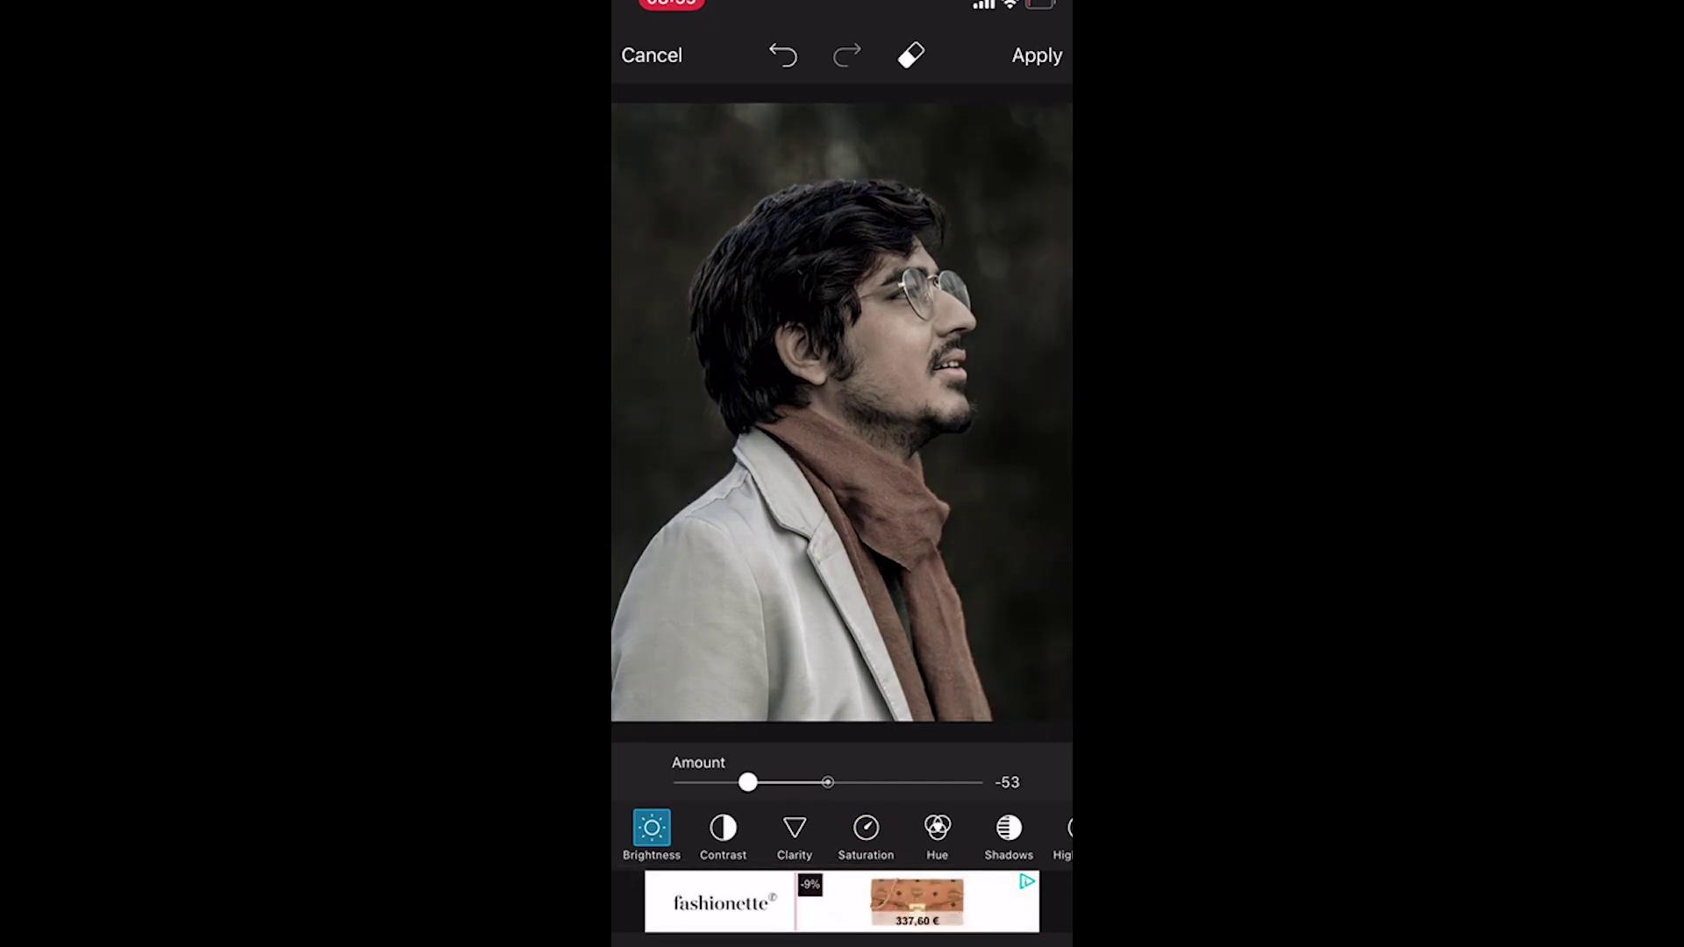
Set the portrait's temperature to -100 and apply the adjustments.
scroll(842, 829, "right", 2)
left_click(961, 829)
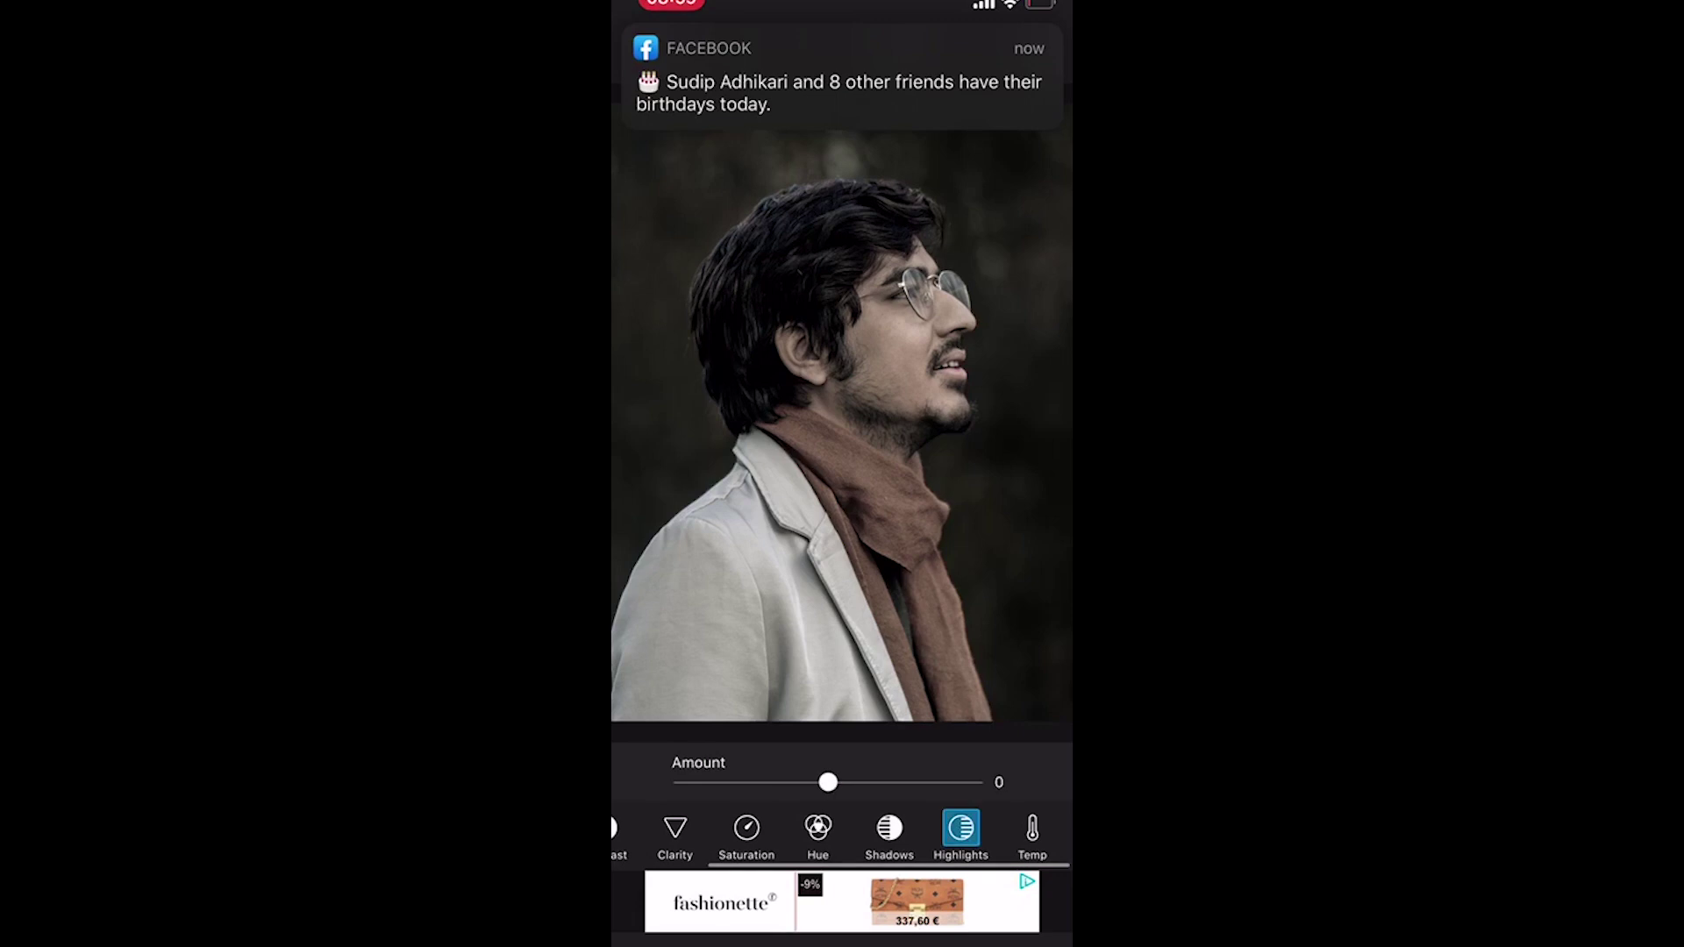
left_click(1032, 830)
left_click_drag(828, 781, 680, 781)
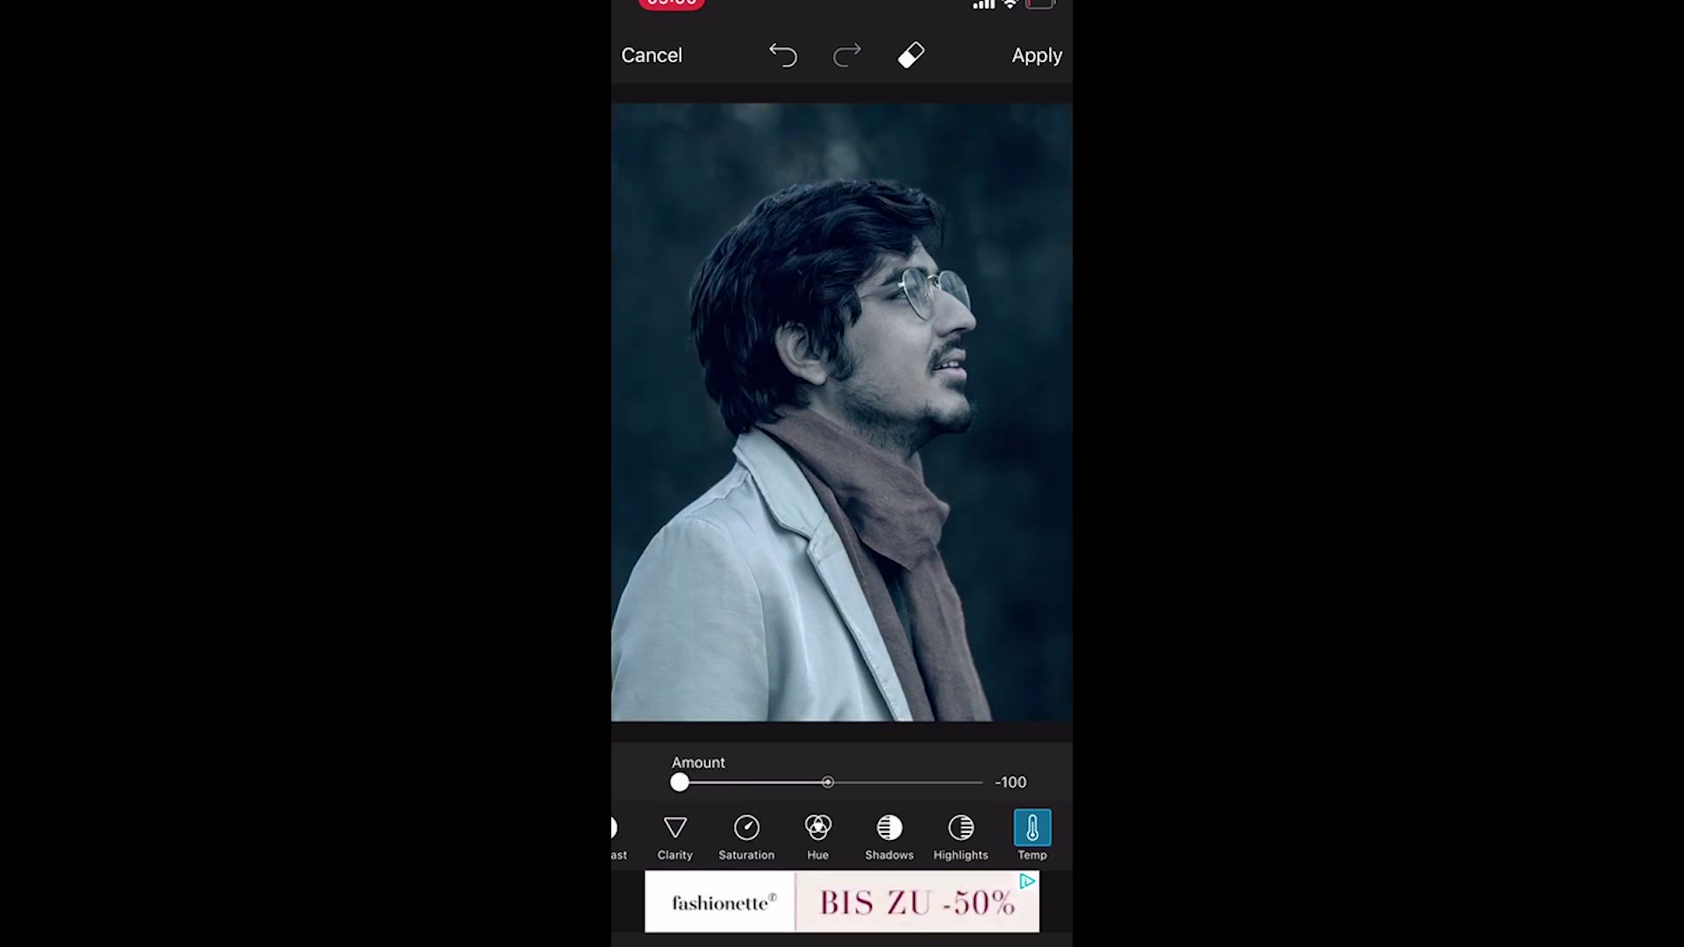
left_click(1037, 55)
Cut the man out of the background with automatic person selection, preview the cutout and save it.
left_click_drag(983, 829, 772, 829)
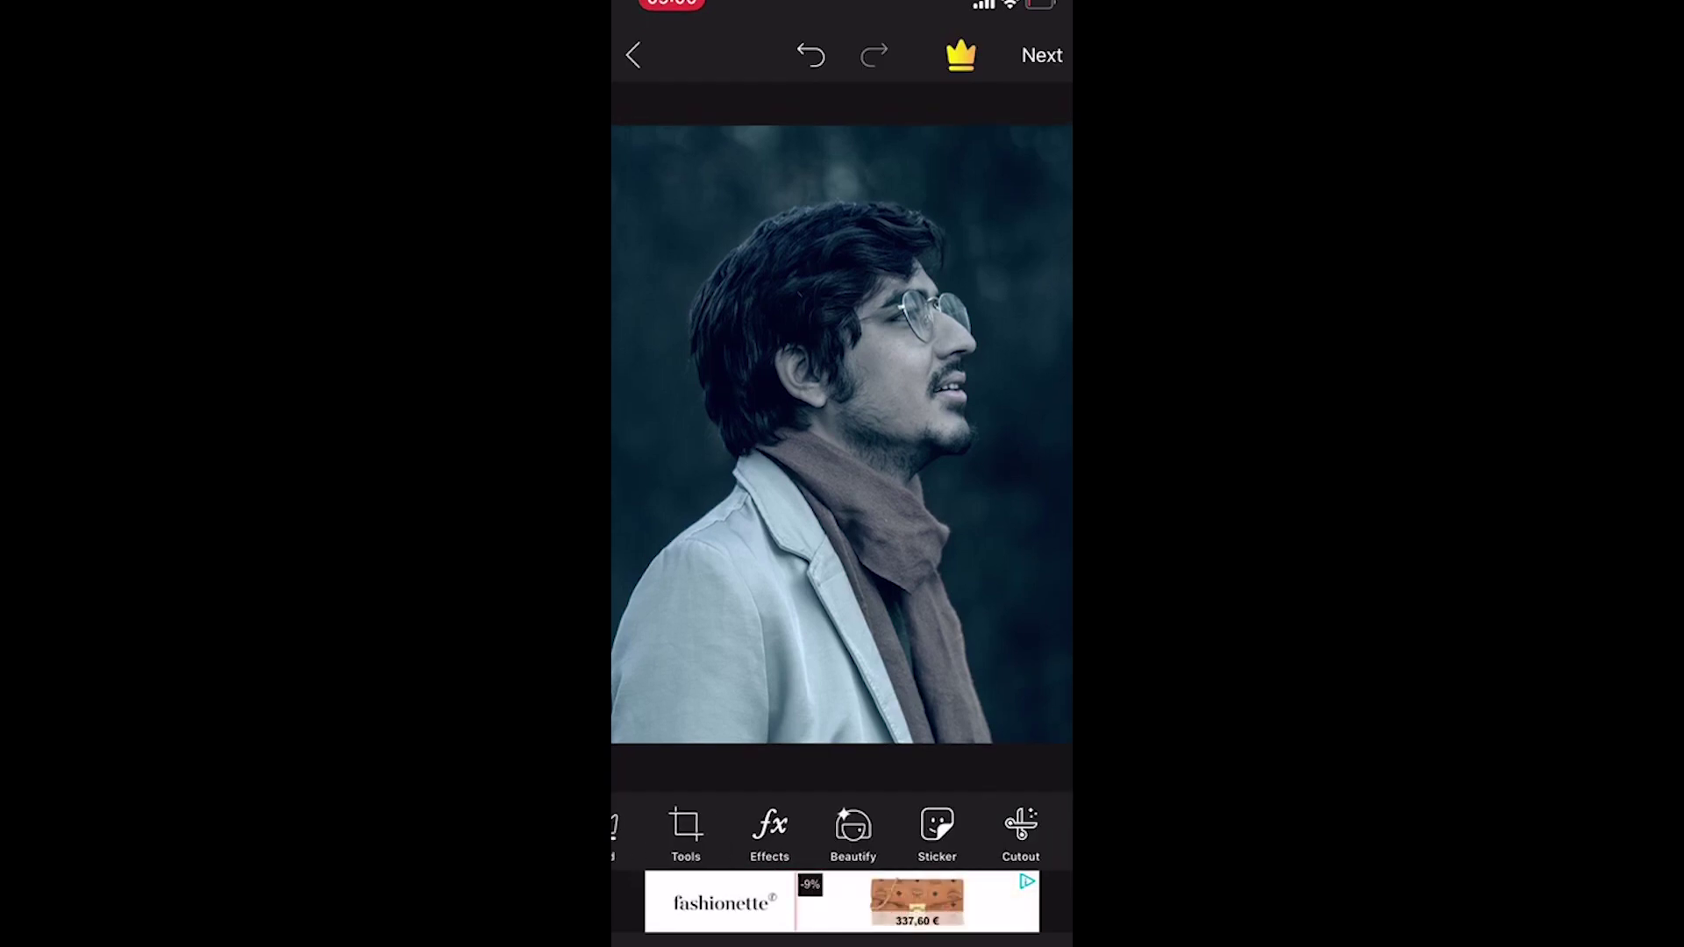
left_click(813, 829)
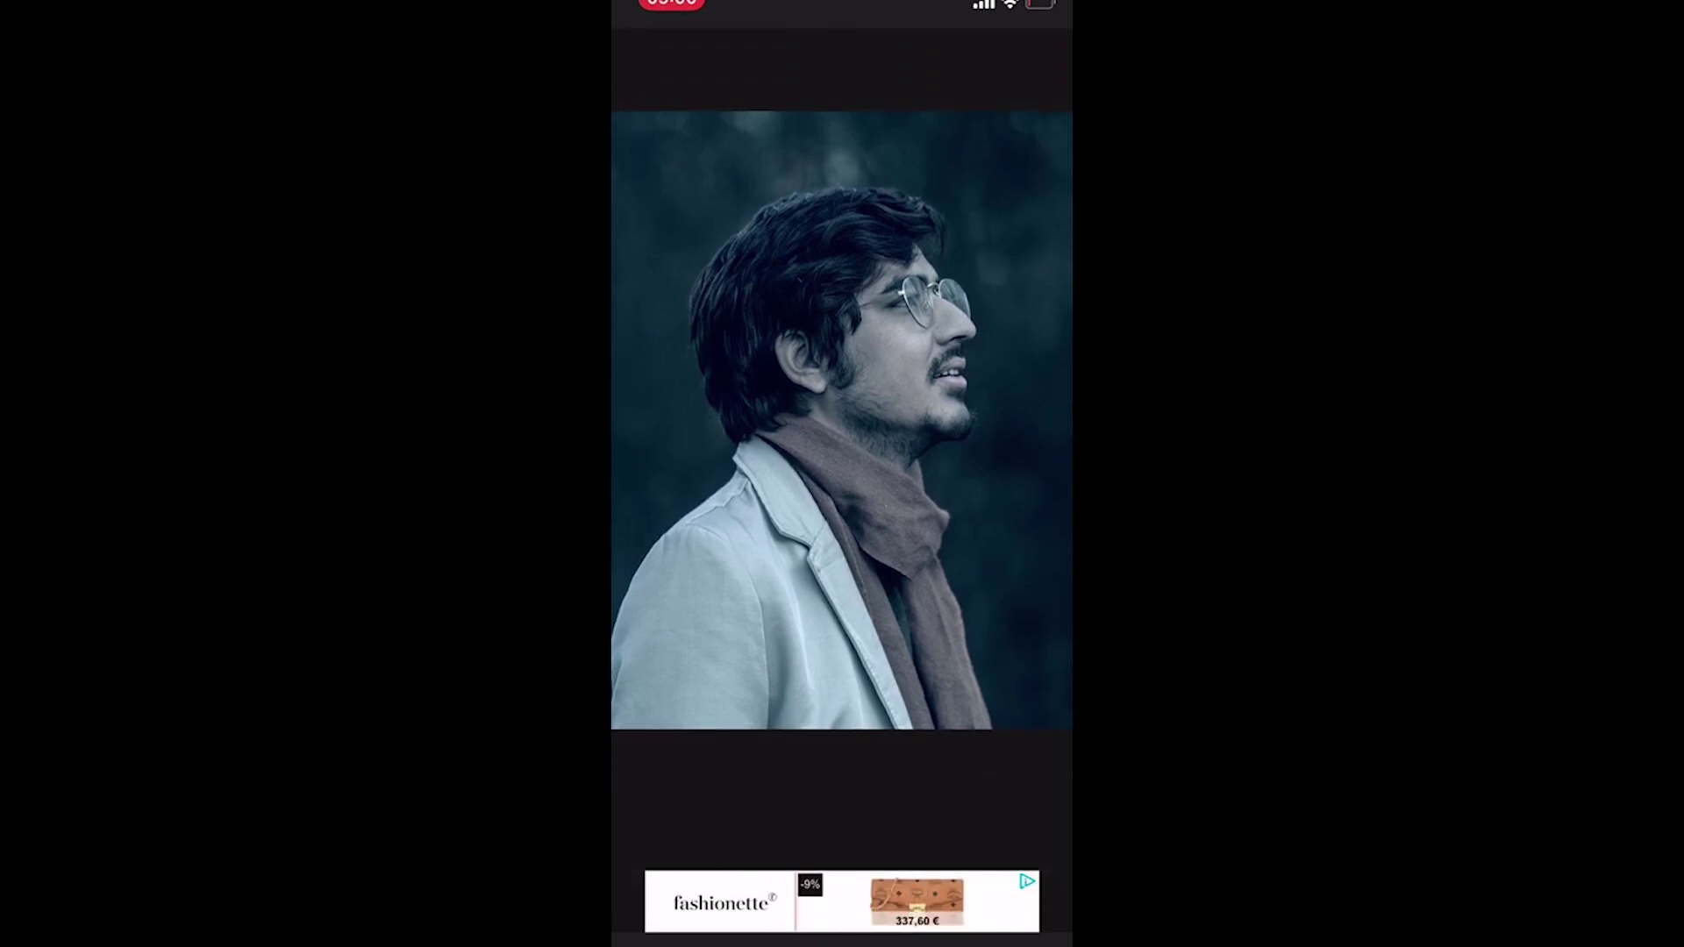
left_click(663, 765)
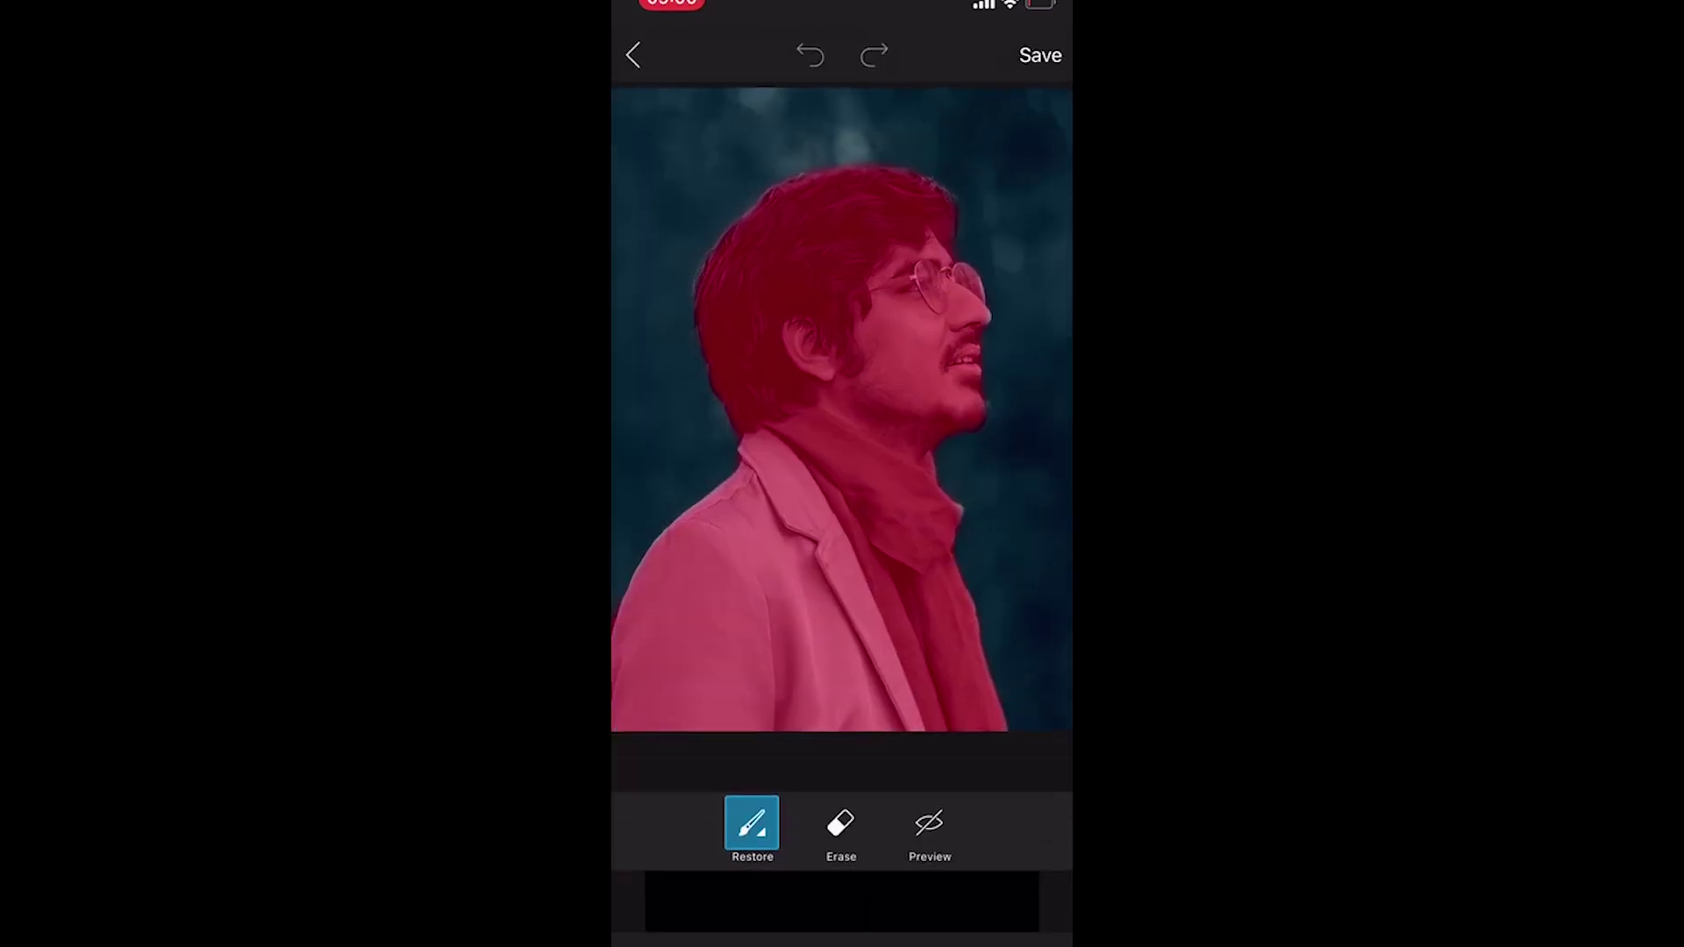
left_click(929, 830)
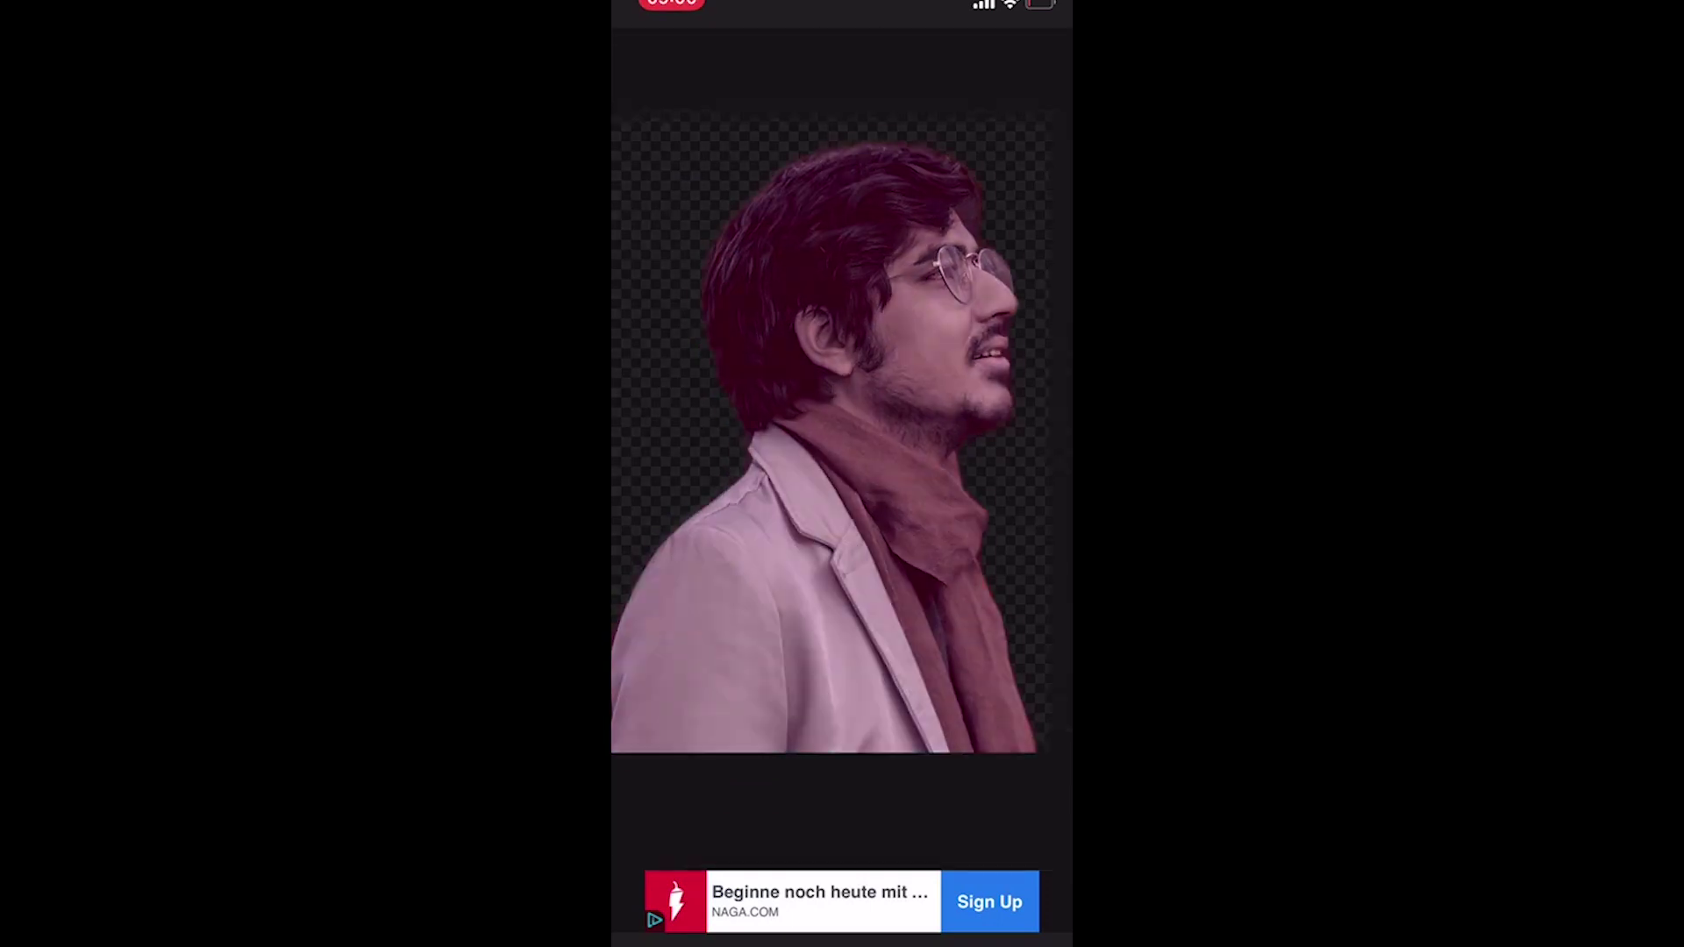
Fit the cutout onto a white canvas with a 3:4 ratio and apply it.
scroll(842, 833, "right", 2)
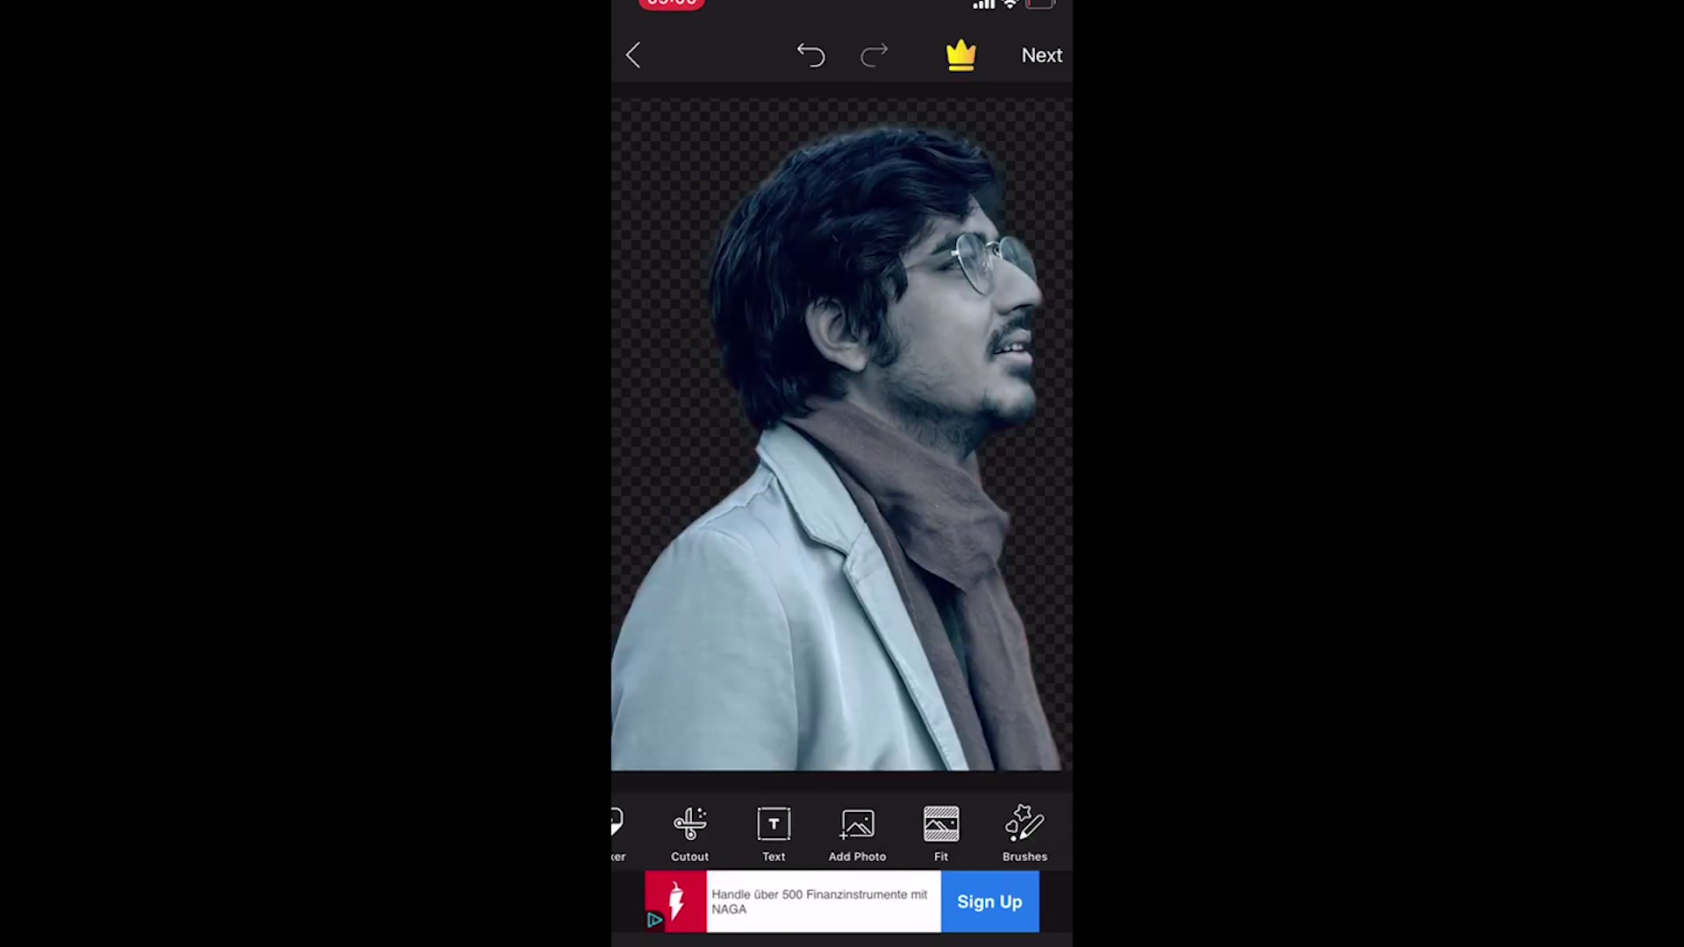
left_click(942, 832)
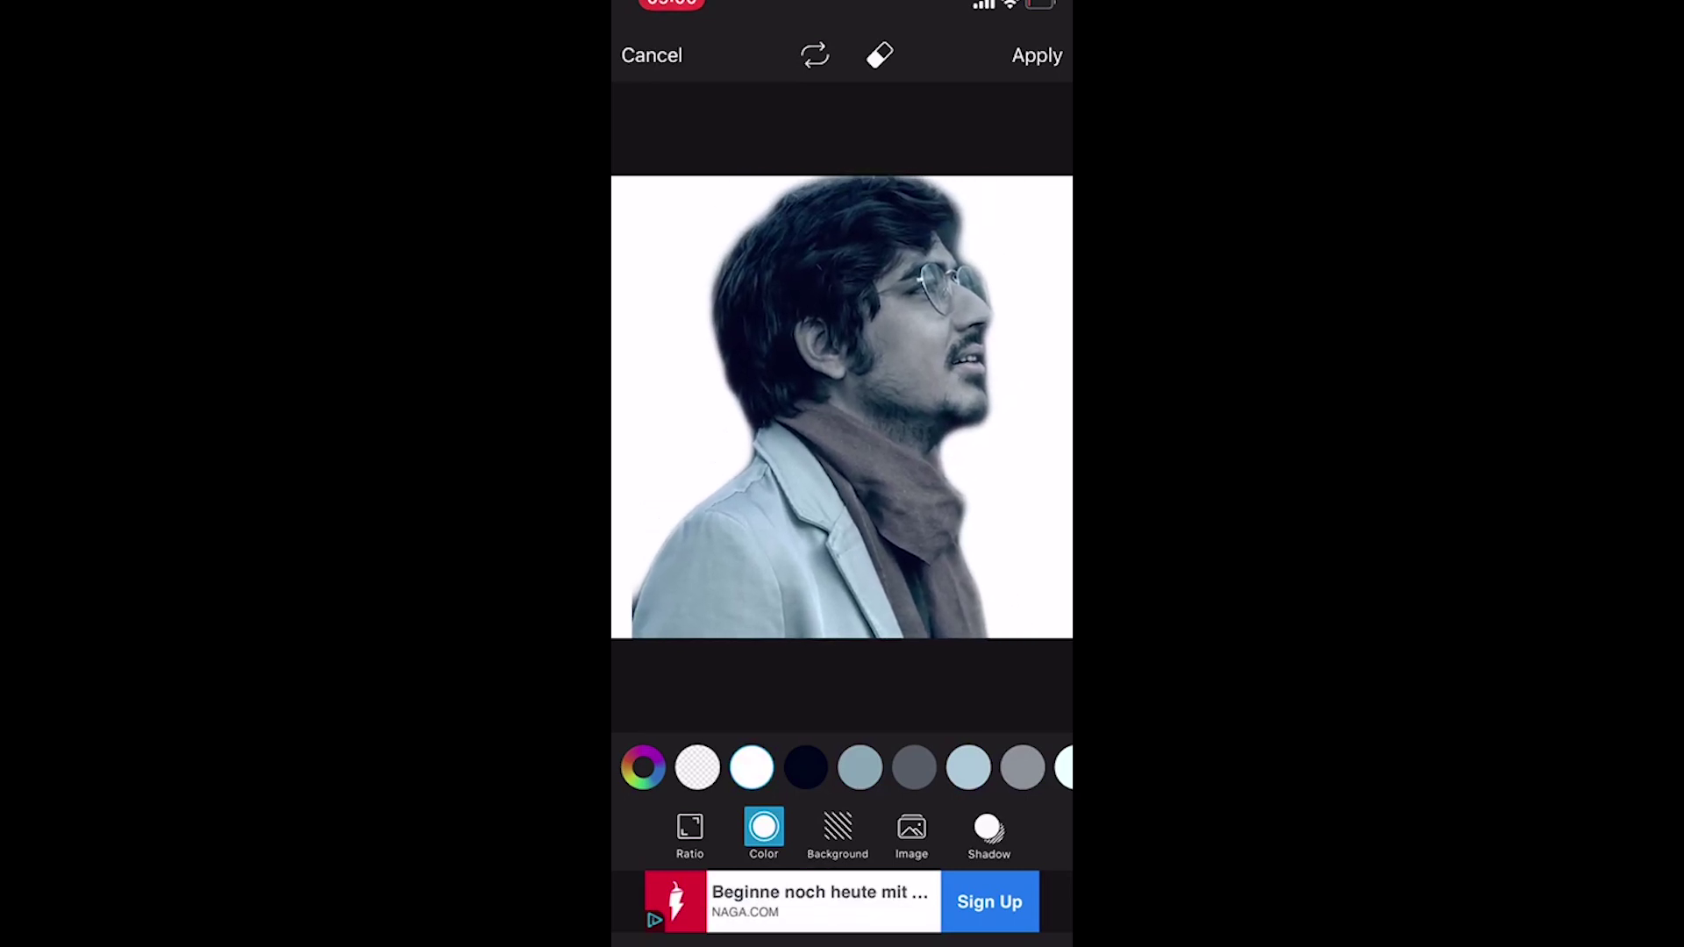
left_click(690, 832)
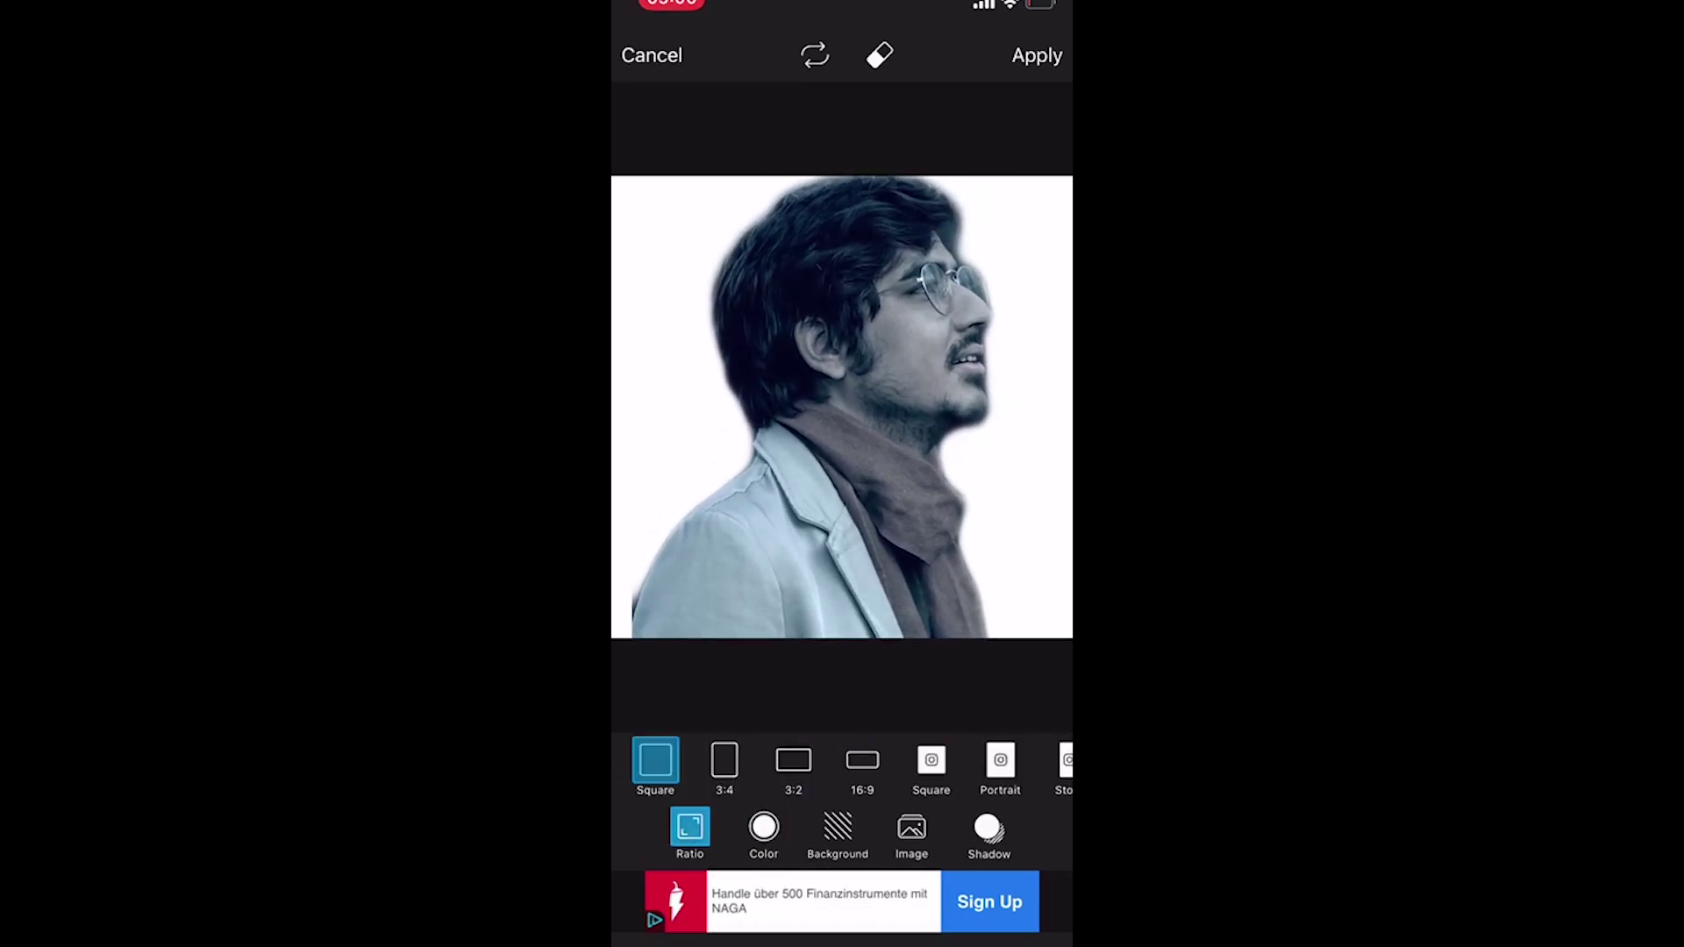
left_click(725, 761)
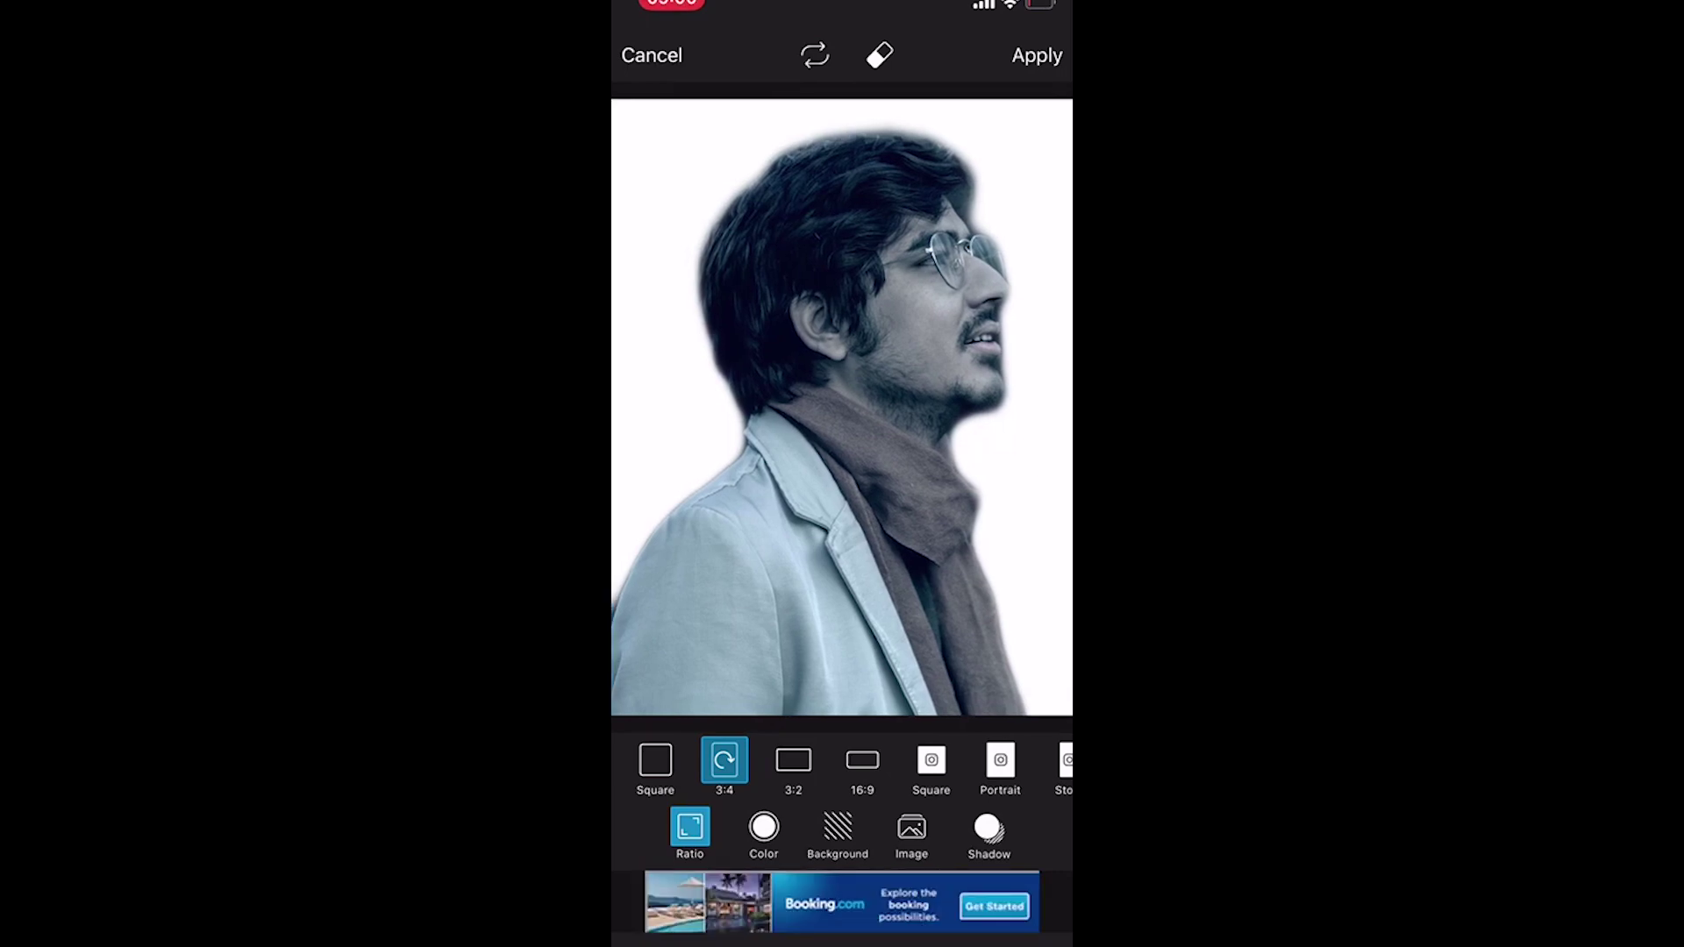
left_click(1037, 56)
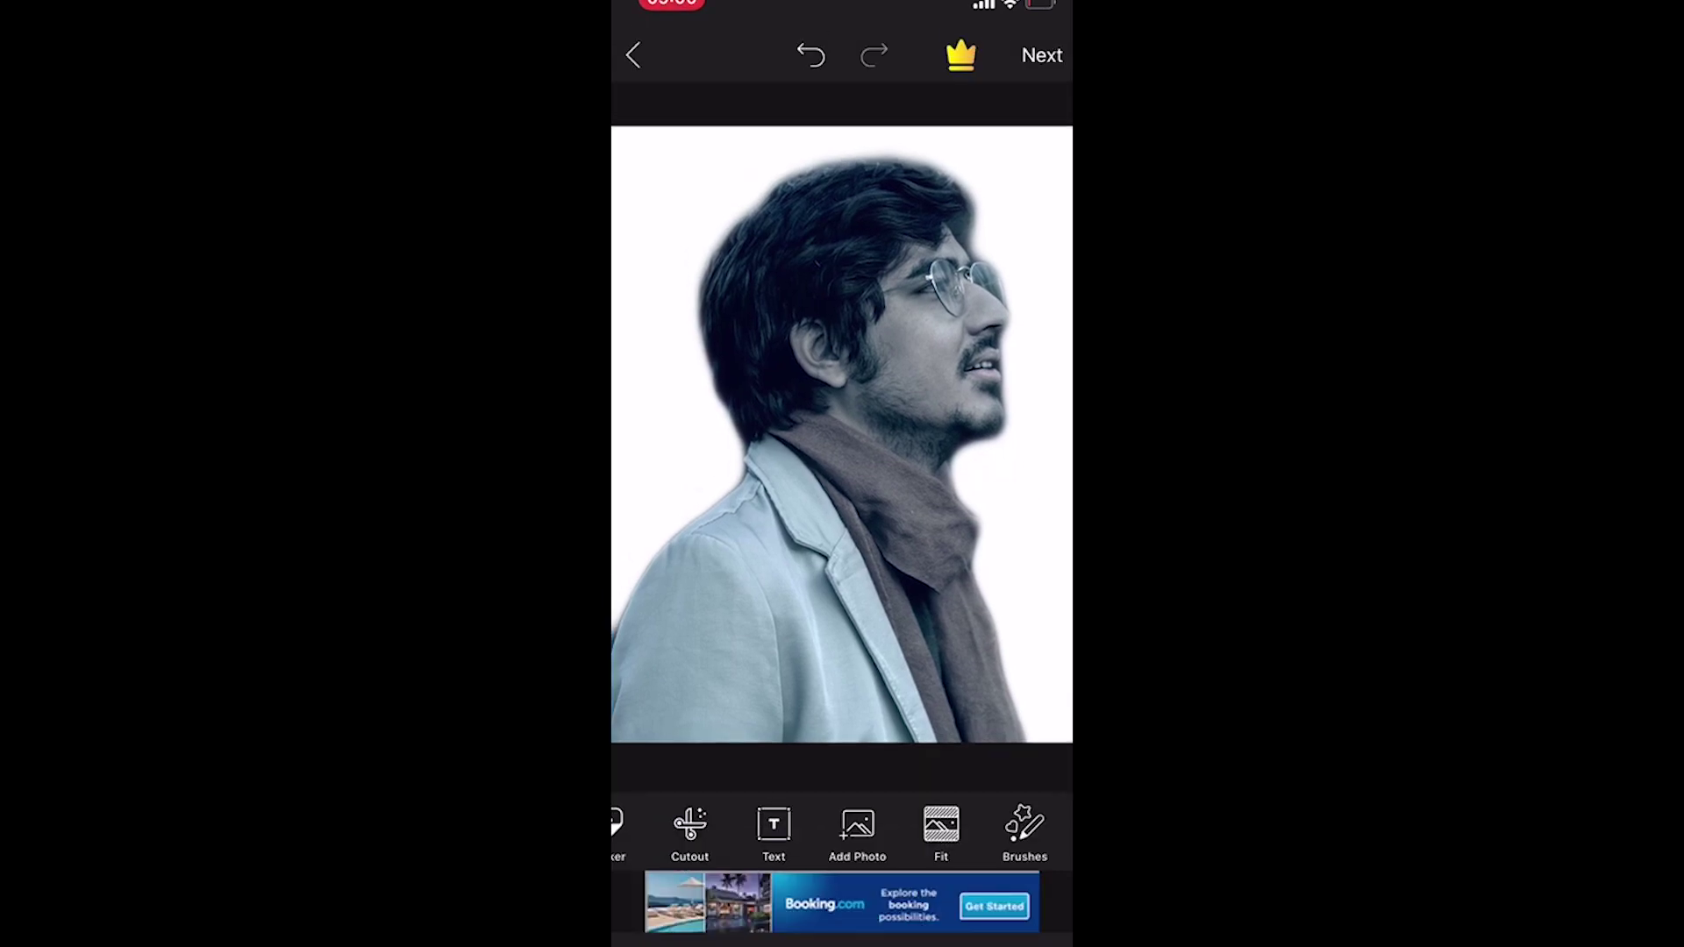
Add the night city photo from the phone's recent pictures on top of the portrait.
left_click(858, 831)
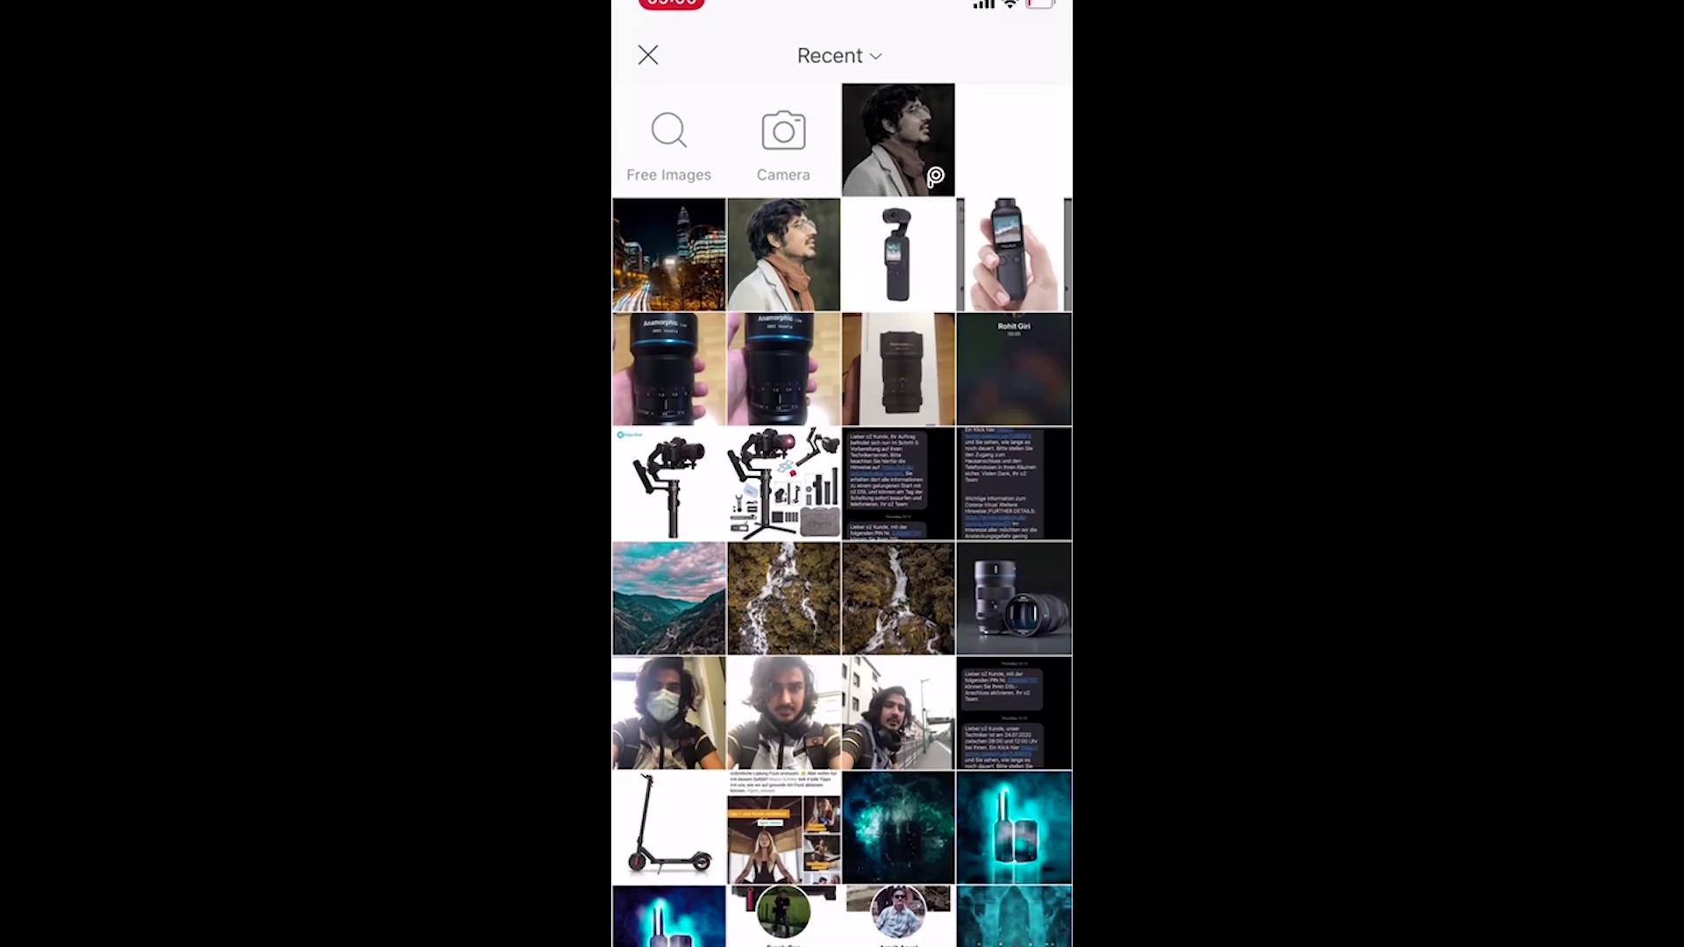
left_click(668, 254)
left_click(1016, 55)
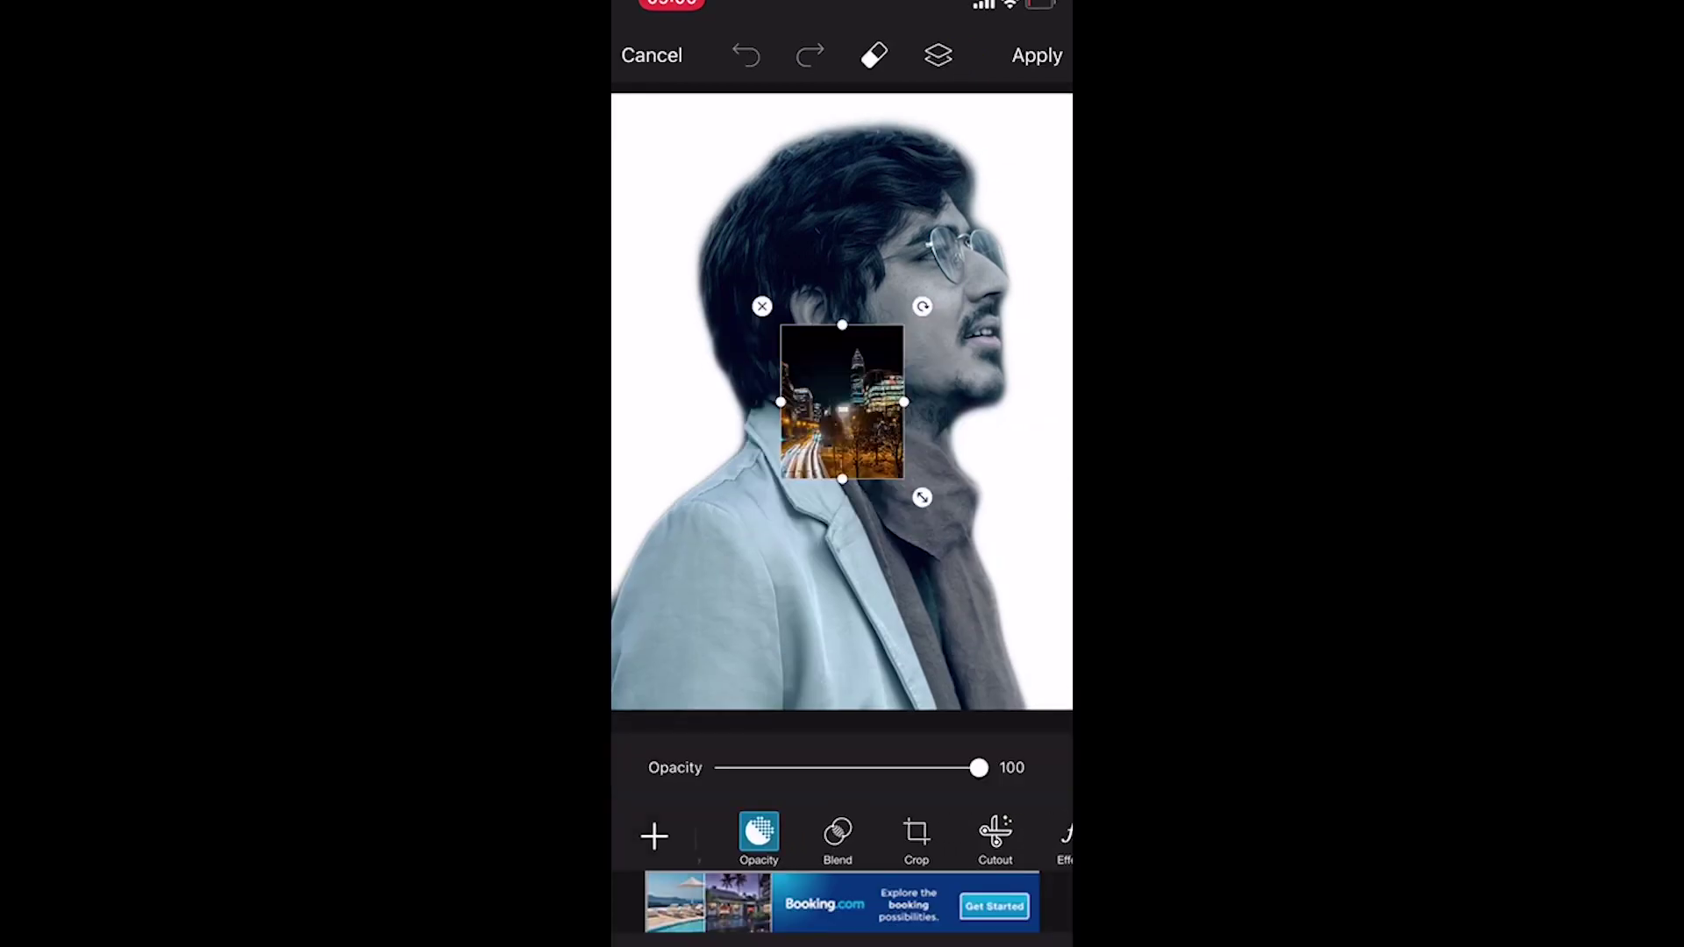
Enlarge the city photo to cover the whole canvas, reducing its opacity to 61 while aligning it and restoring it to 100.
left_click_drag(922, 498, 1041, 712)
left_click_drag(979, 768, 882, 768)
left_click_drag(1042, 713, 1068, 772)
left_click_drag(842, 474, 840, 490)
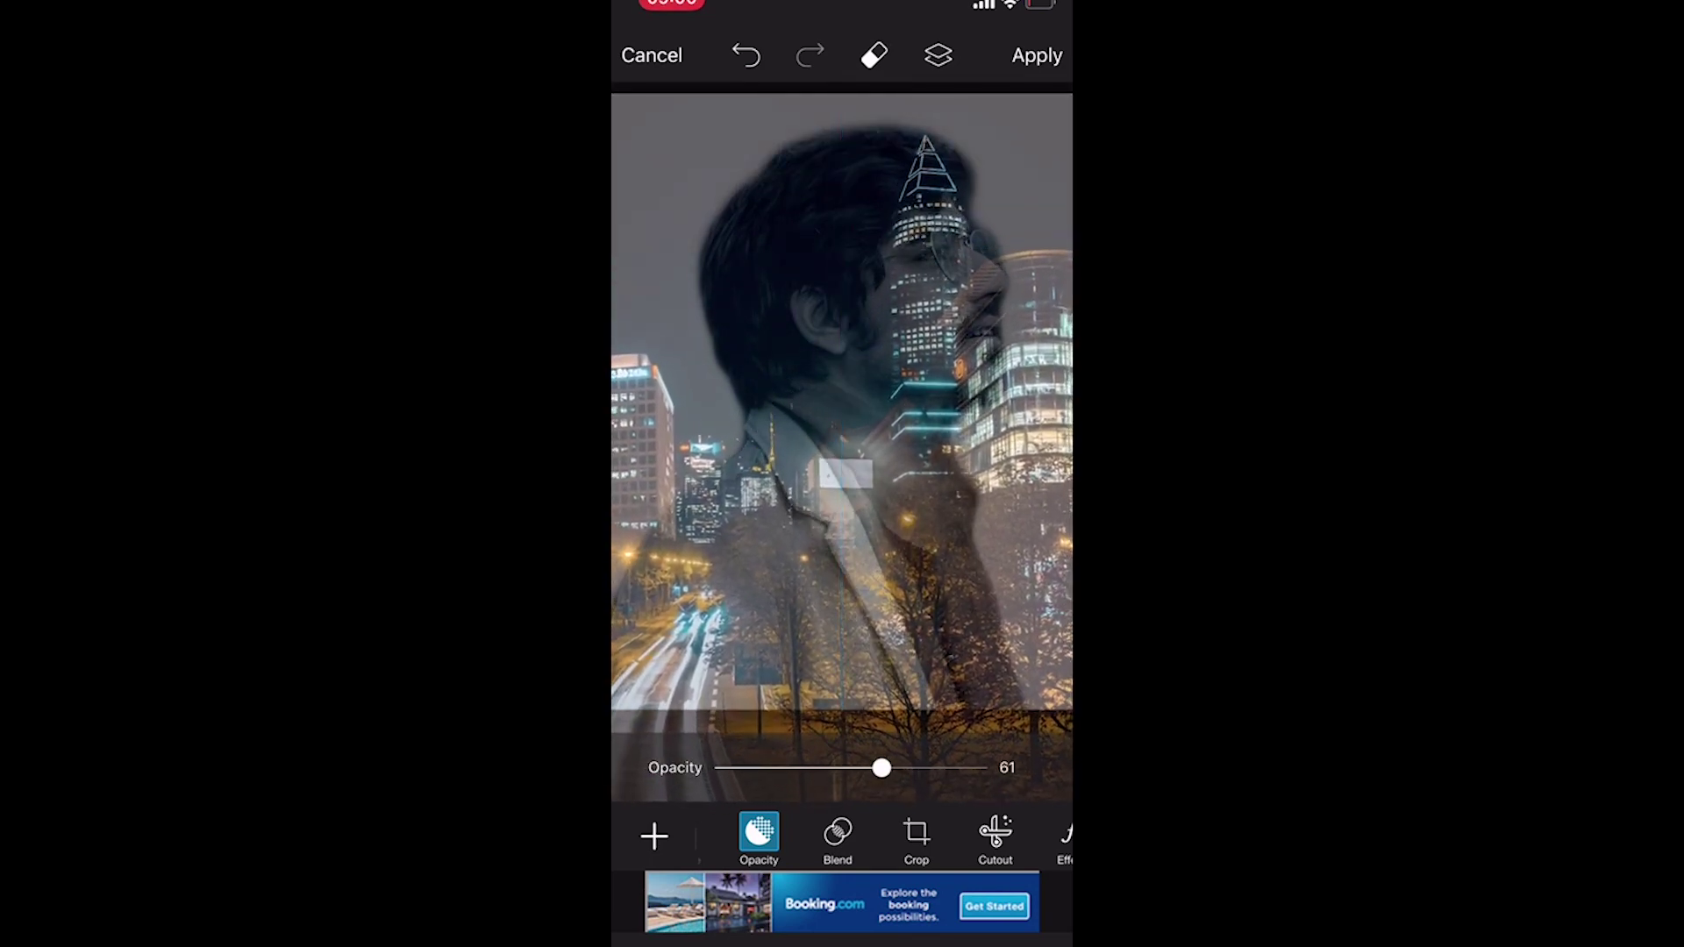
left_click_drag(882, 768, 979, 768)
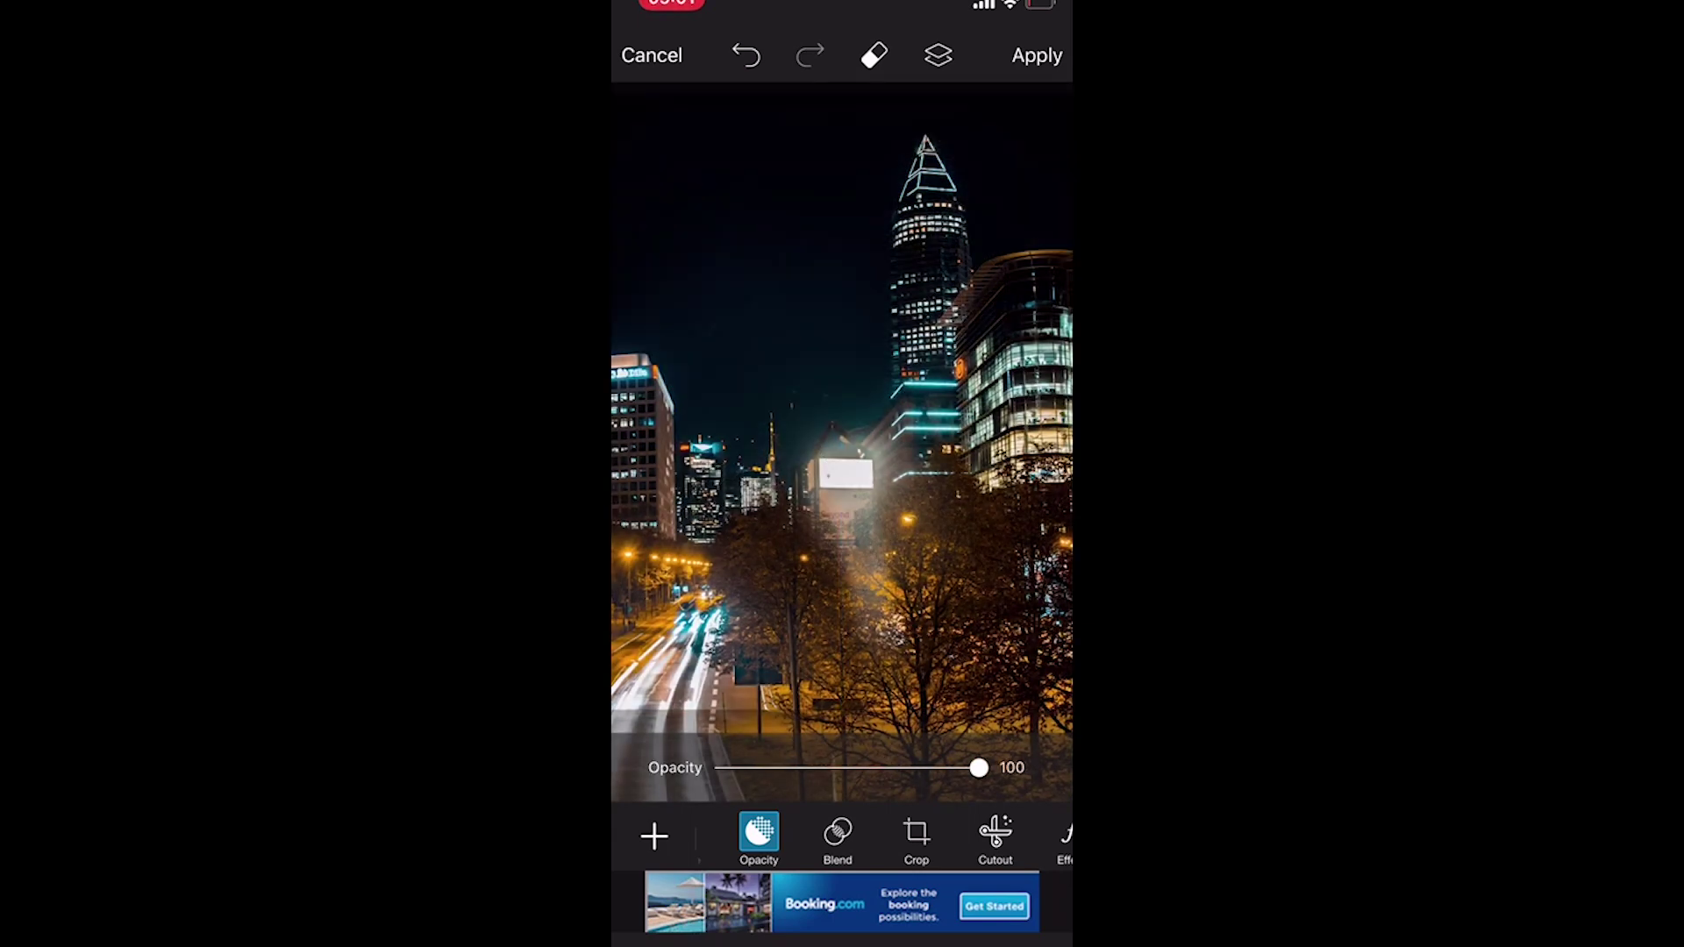
Blend the city photo with the portrait in Screen mode at 100 opacity and apply it.
left_click(838, 833)
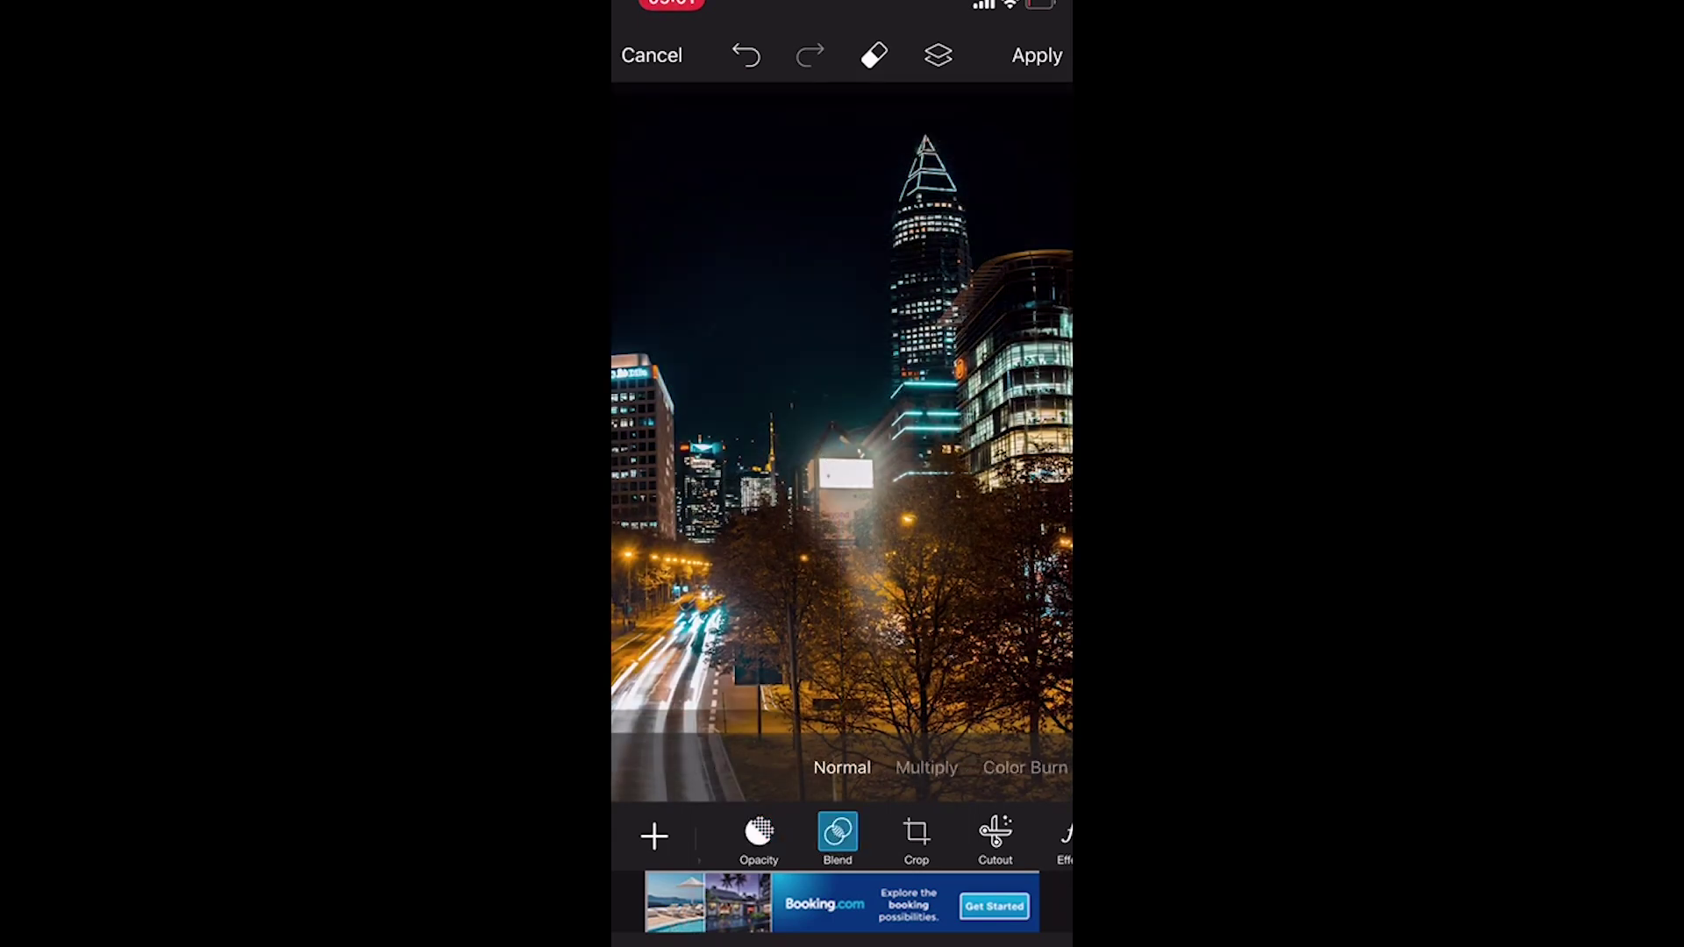
left_click(1025, 768)
left_click(926, 768)
left_click(908, 768)
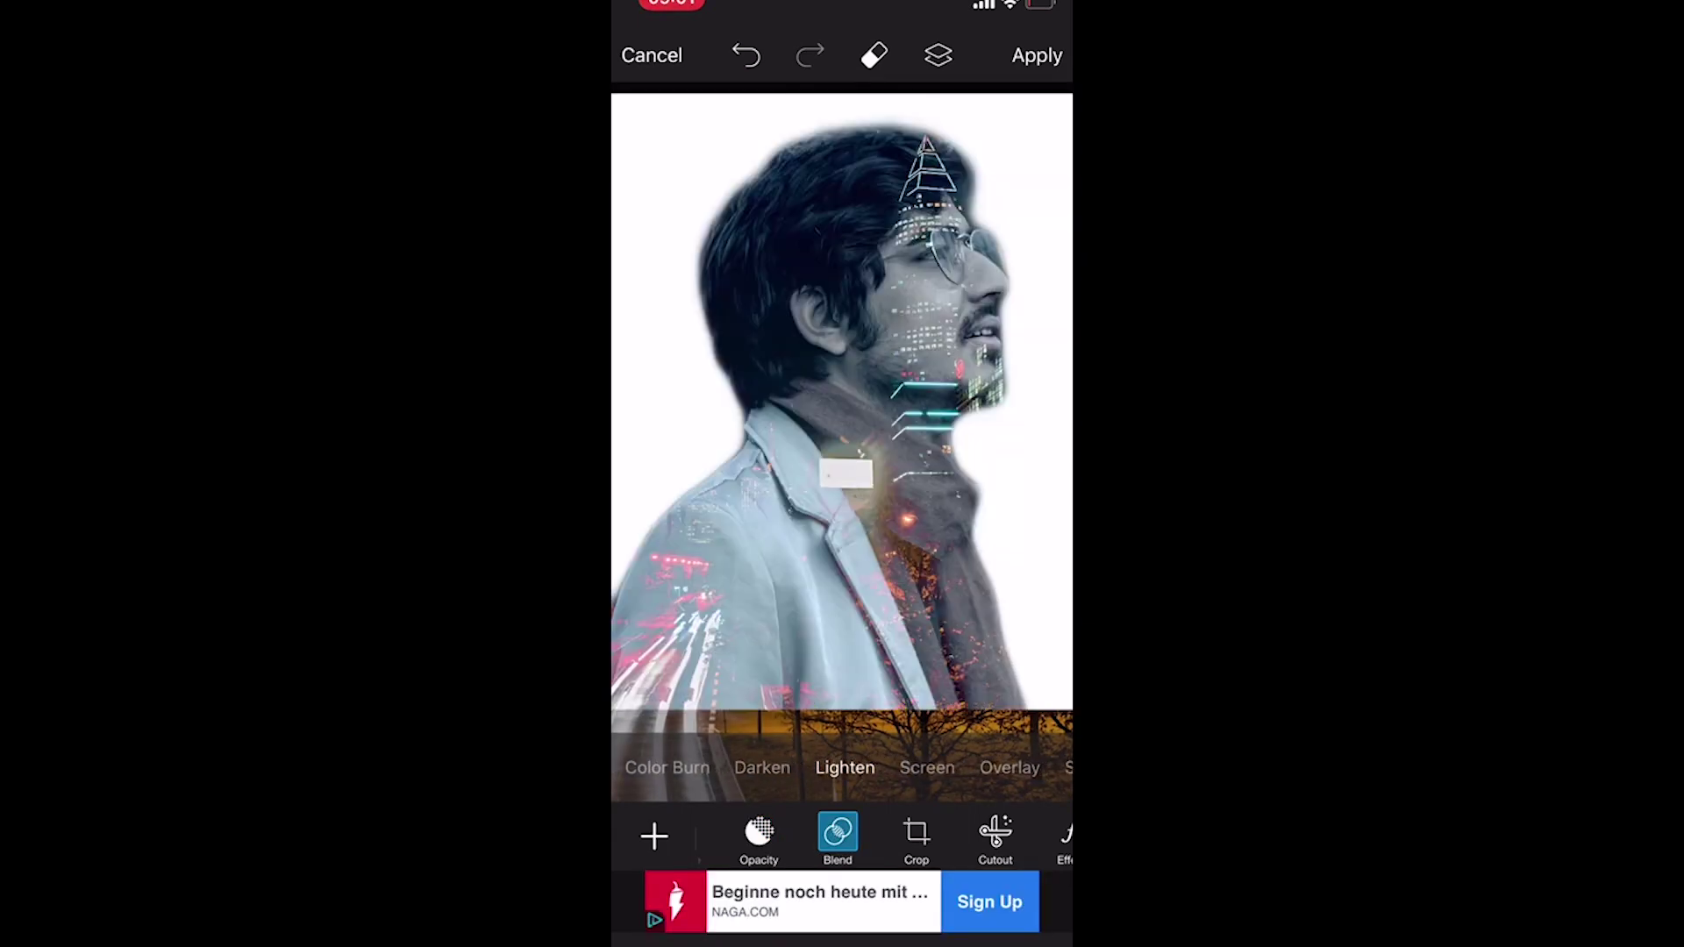
left_click(925, 768)
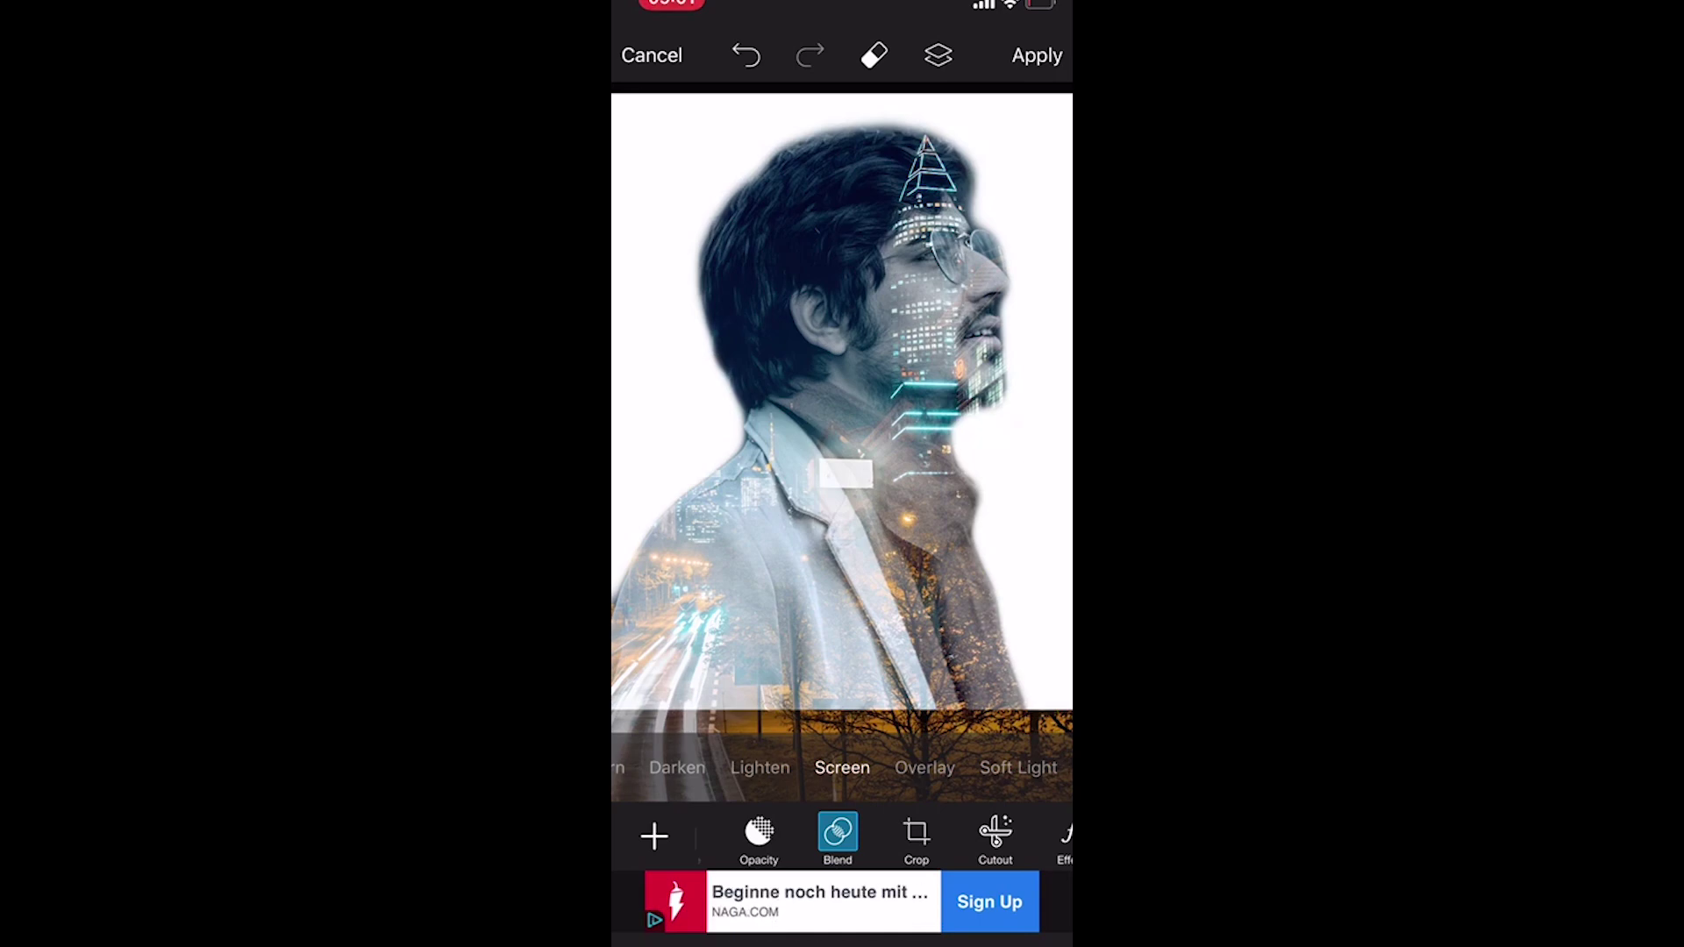
left_click(759, 836)
mouse_move(979, 767)
left_mouse_down()
mouse_move(869, 767)
mouse_move(979, 767)
left_mouse_up()
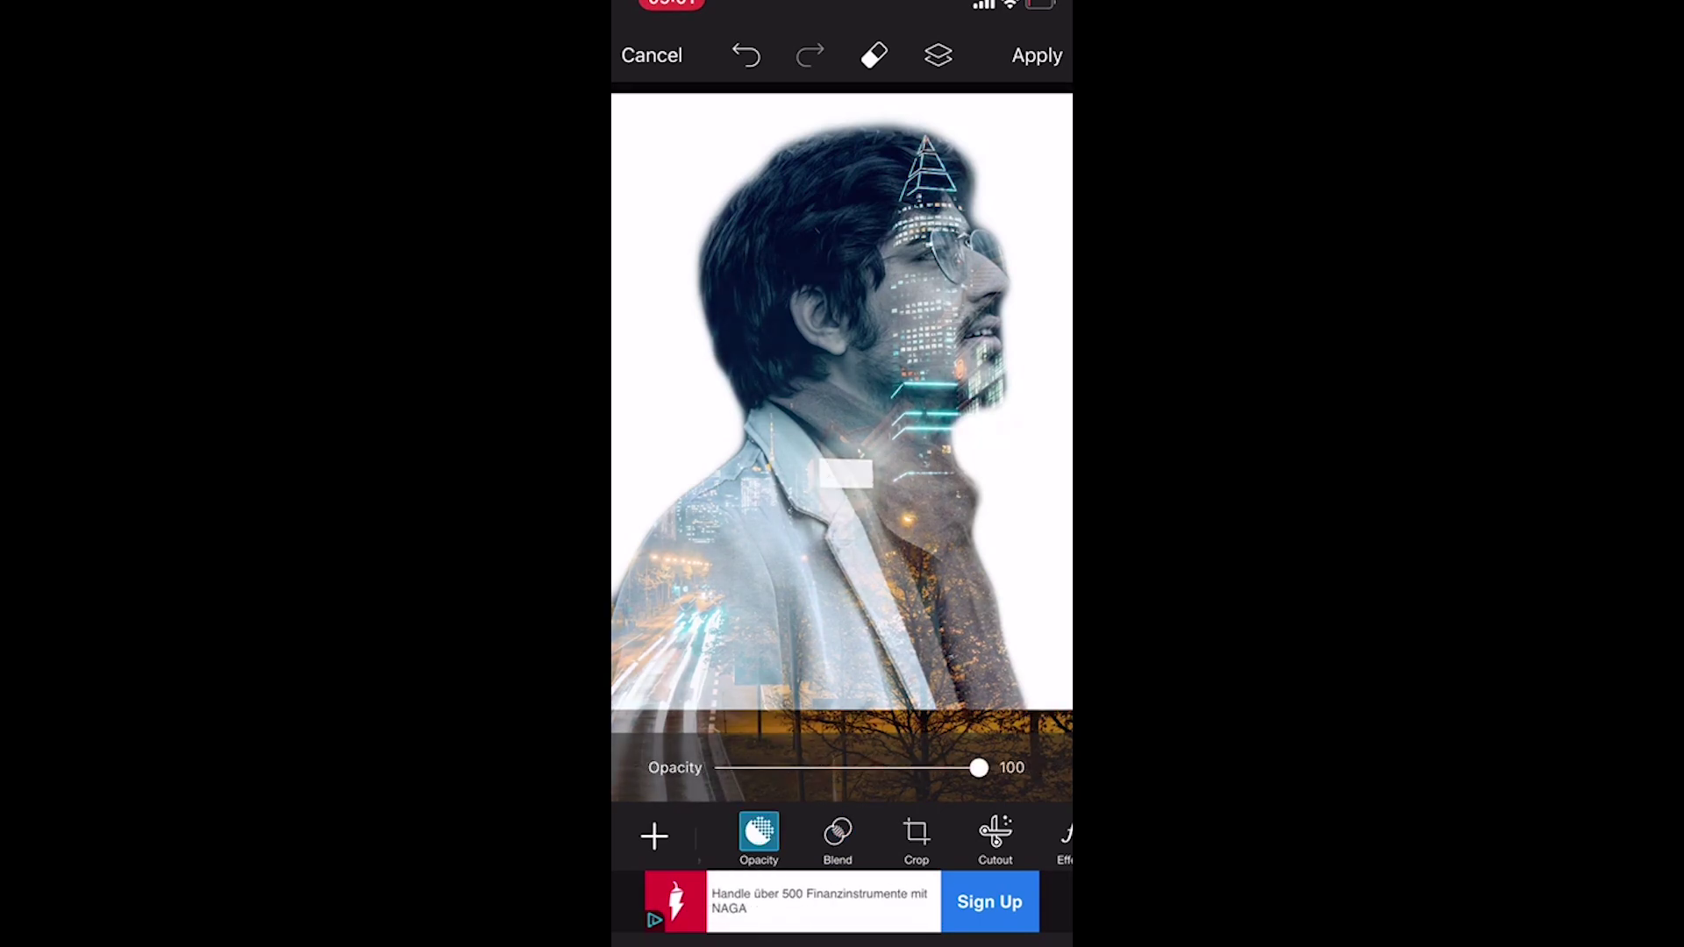
left_click(1037, 55)
Start adjusting the combined image and set its brightness to -17.
scroll(842, 832, "left", 5)
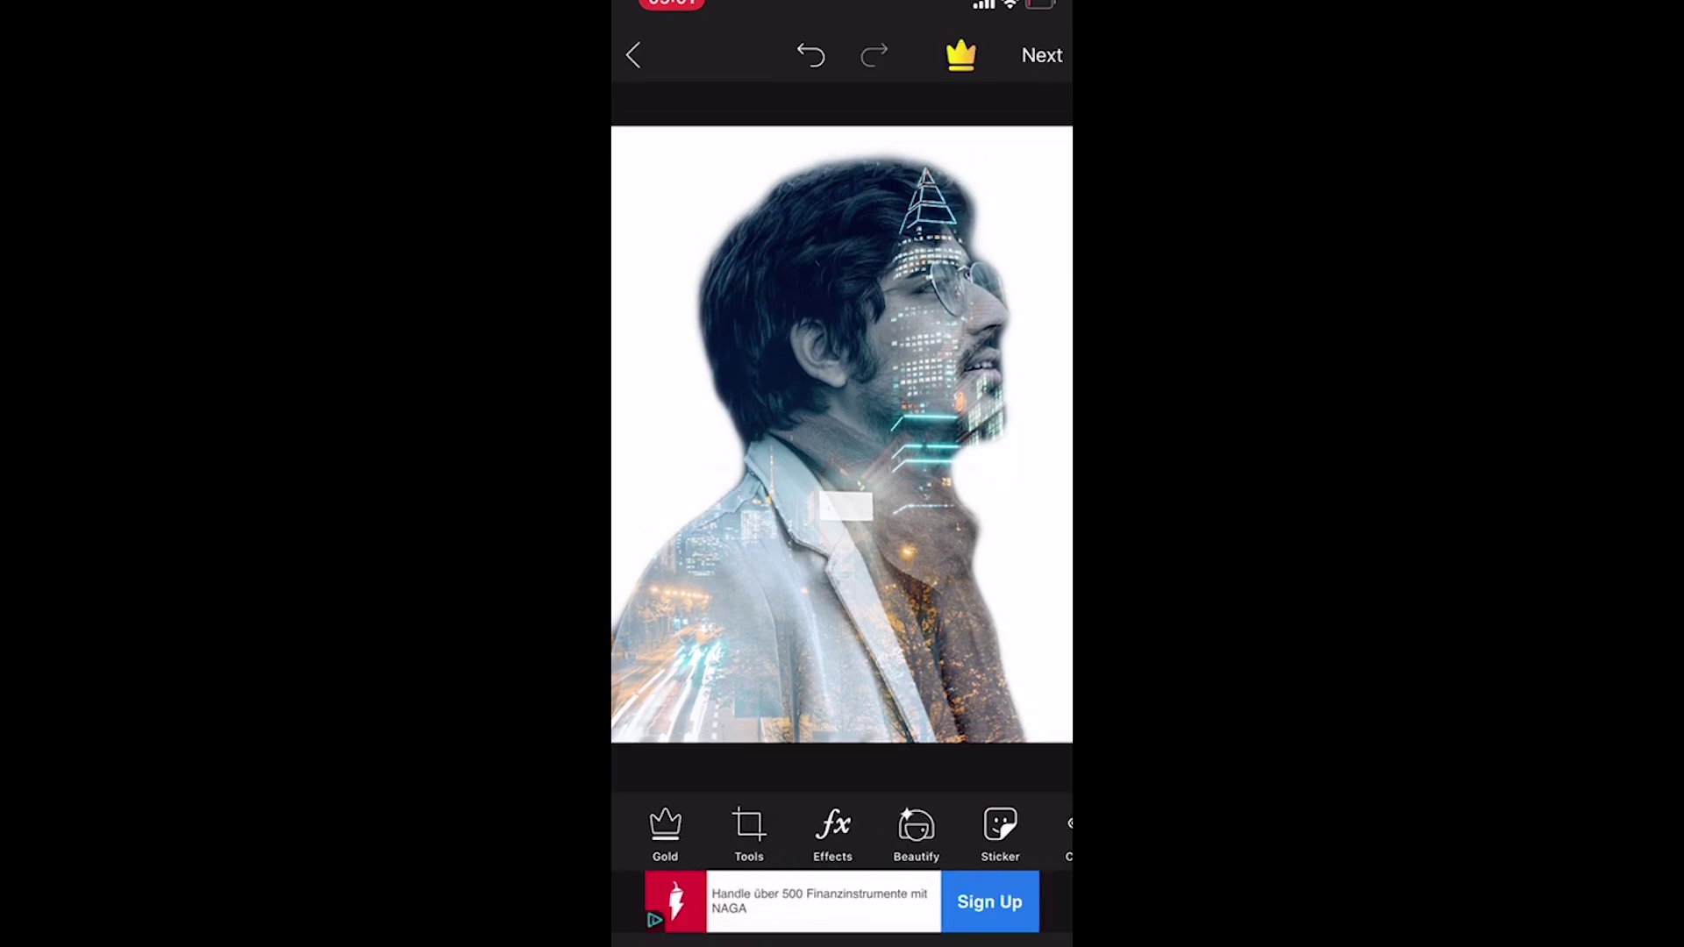
left_click(749, 830)
left_click(820, 663)
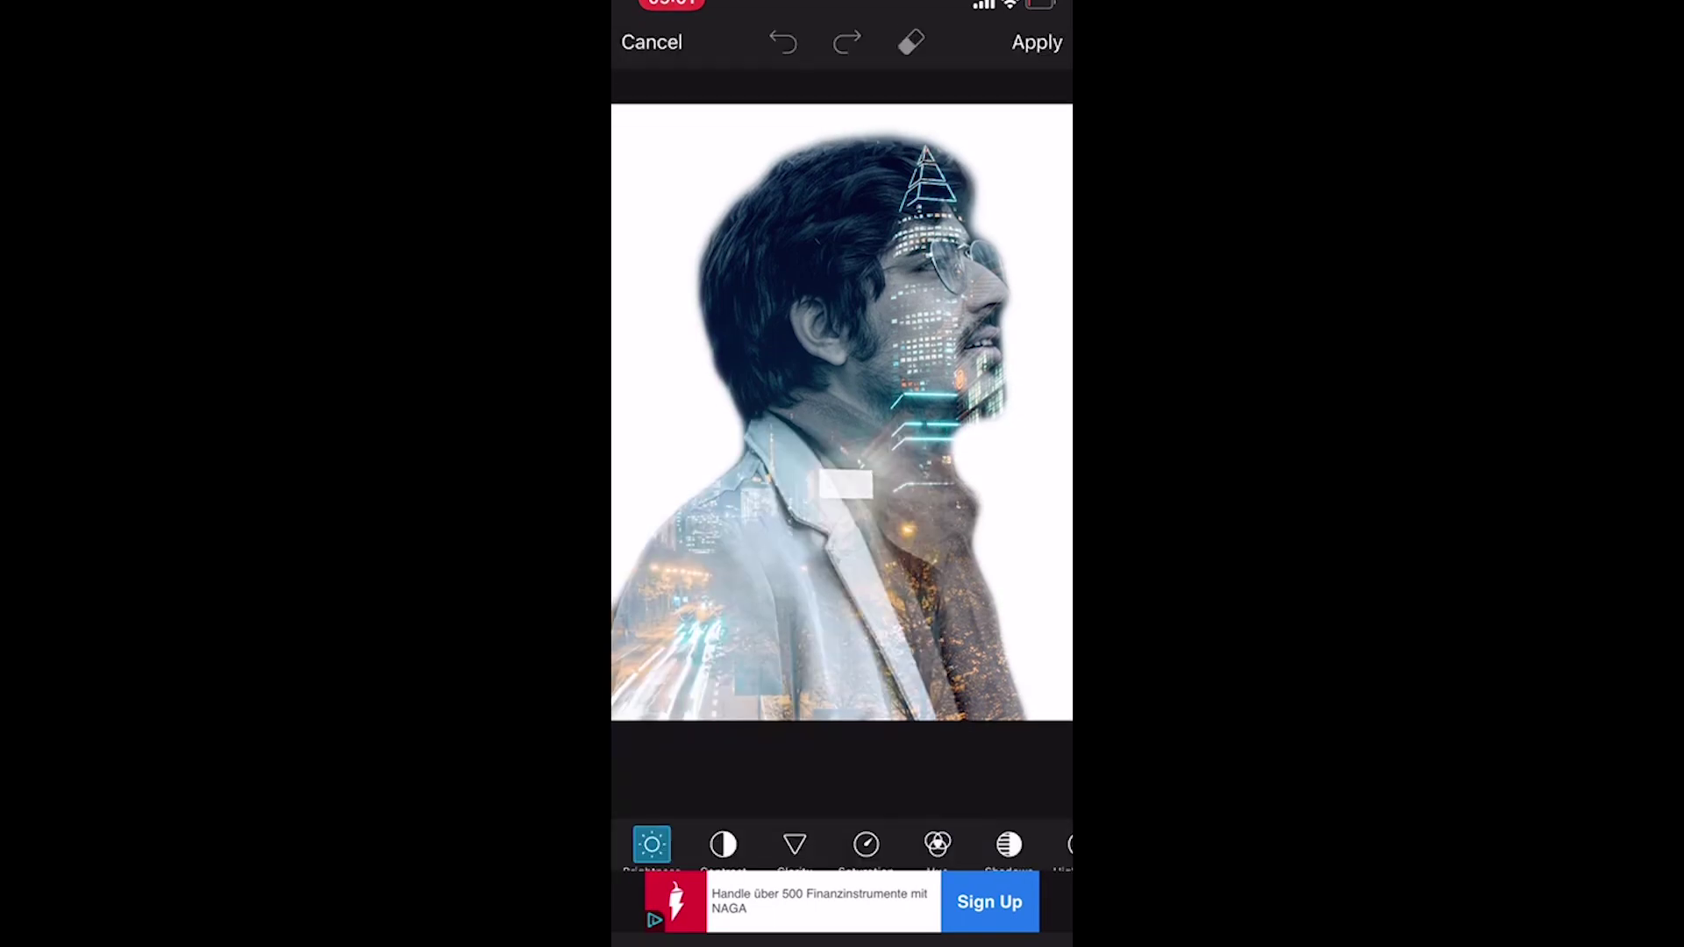
left_click_drag(828, 782, 802, 781)
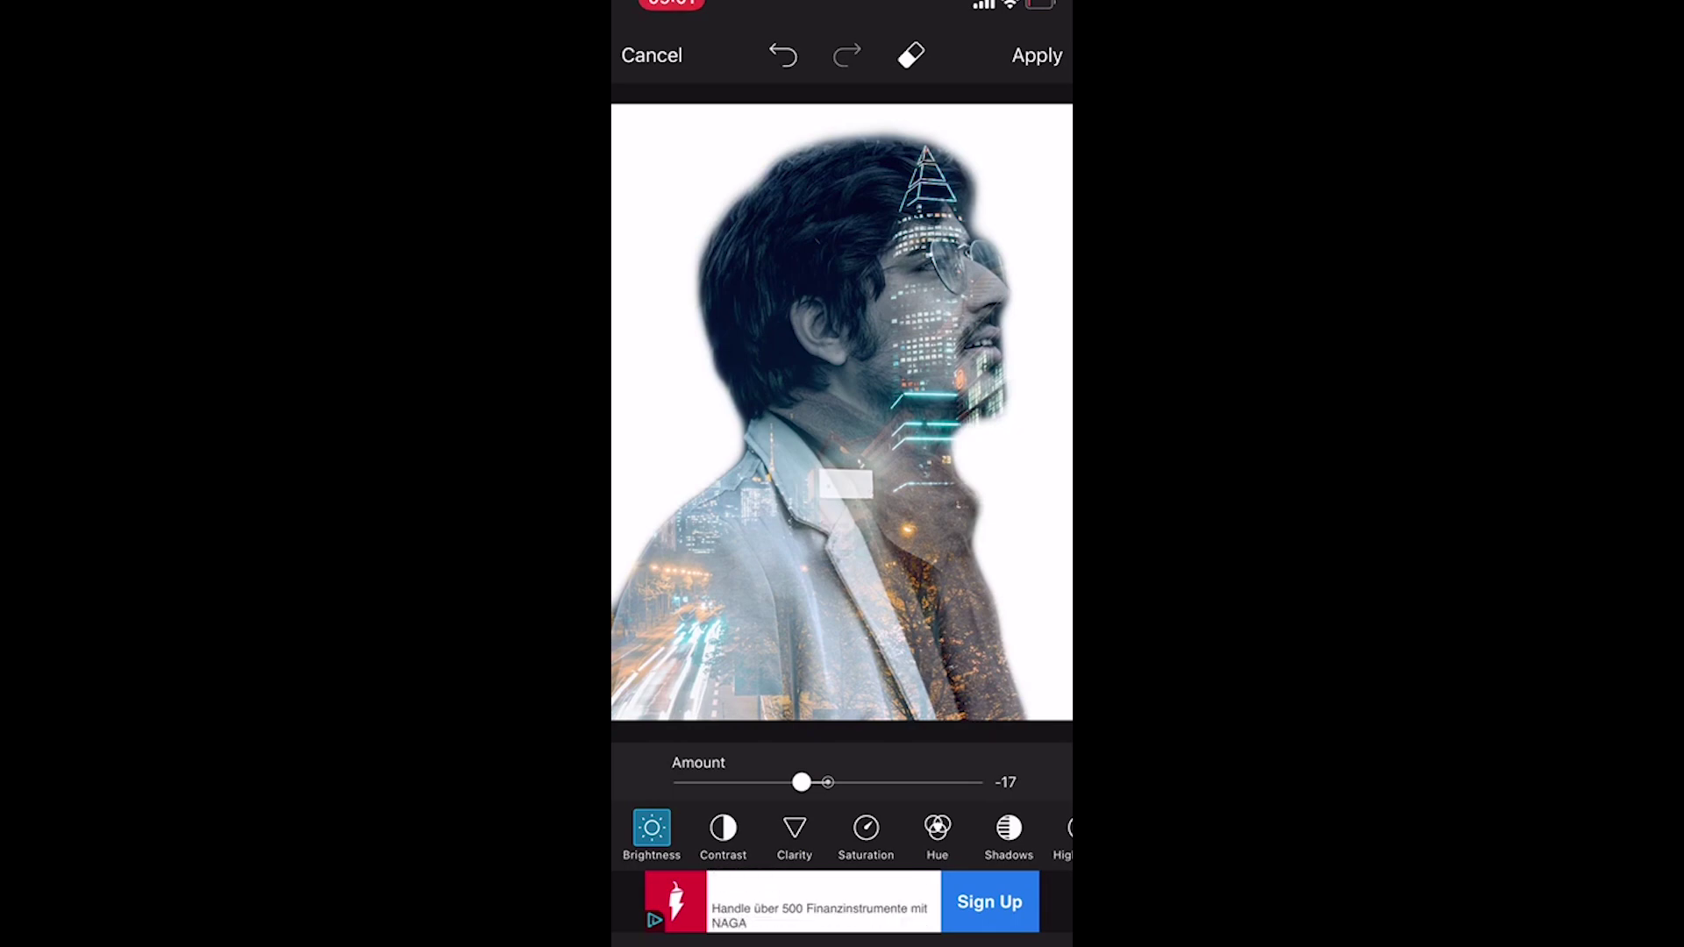
Set the combined image's shadows to 42 and its temperature to -14.
left_click_drag(921, 829, 891, 781)
left_click(991, 829)
left_click(921, 829)
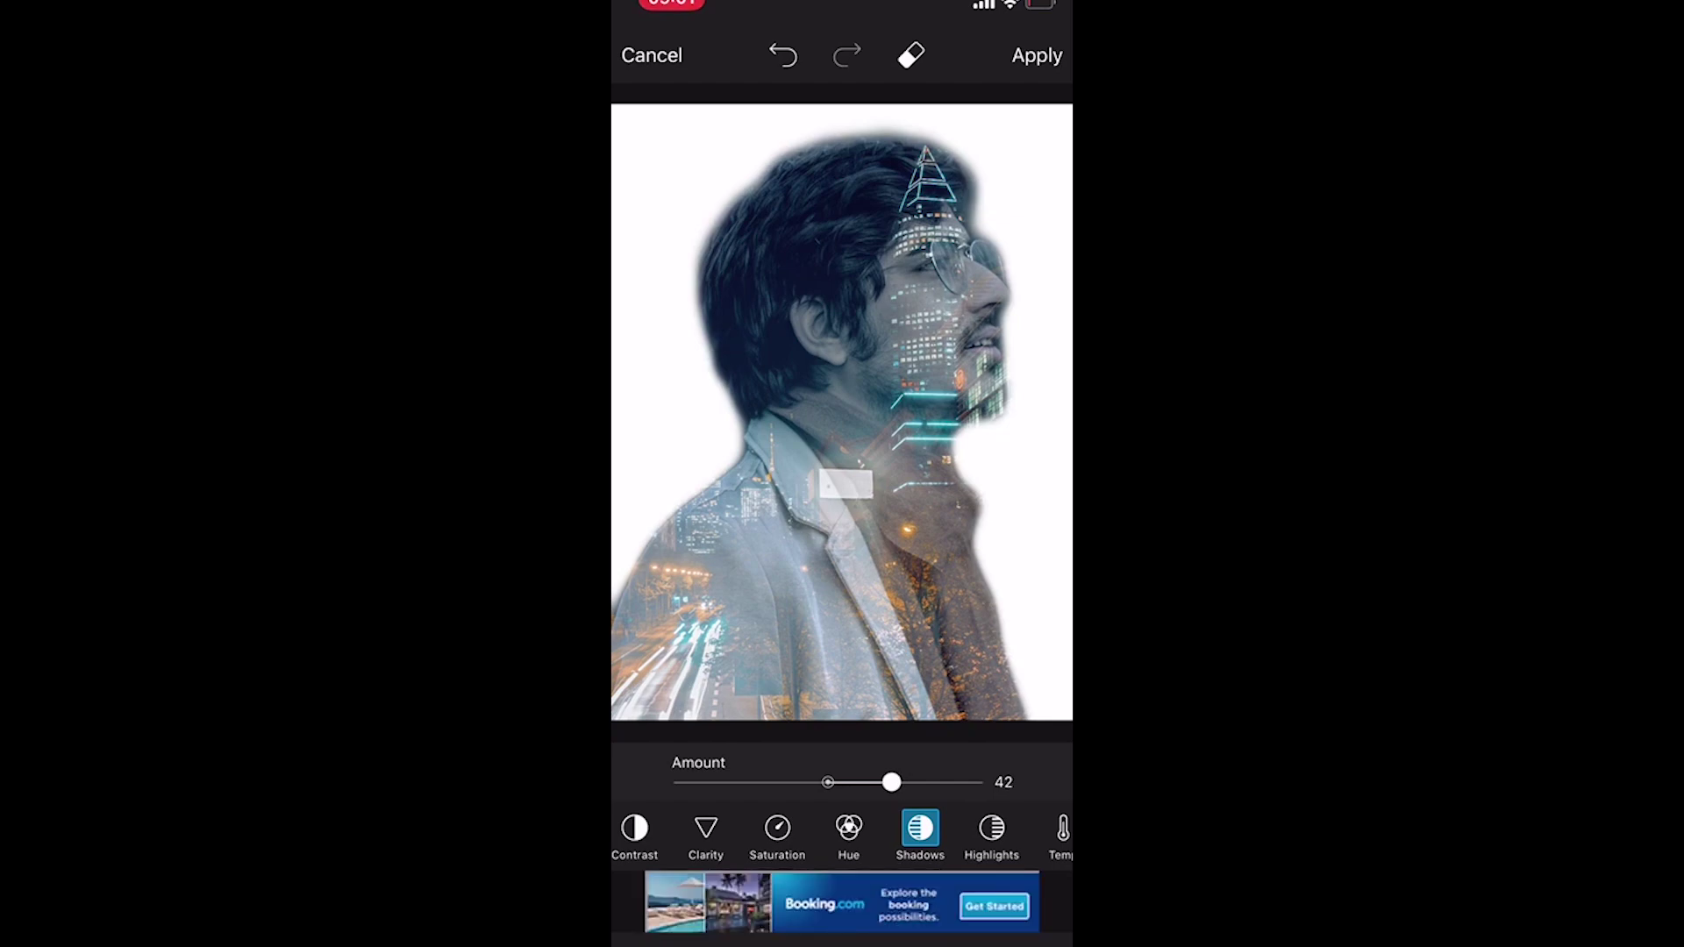
left_click(1062, 829)
mouse_move(827, 782)
left_mouse_down()
mouse_move(756, 782)
mouse_move(806, 781)
left_mouse_up()
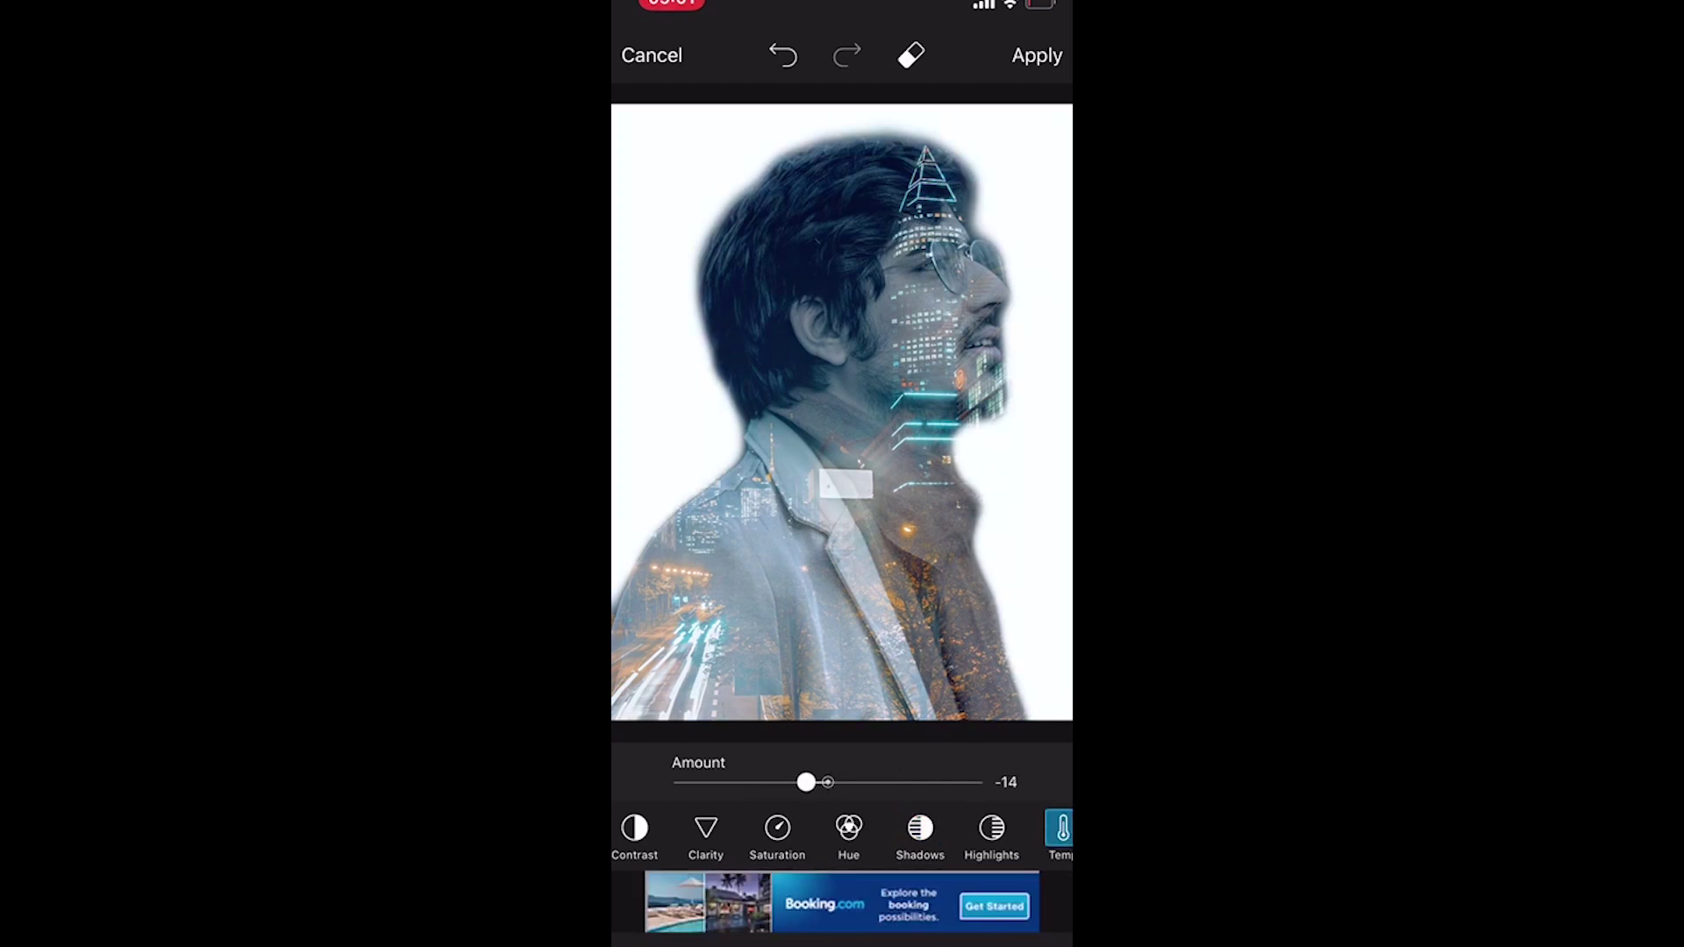
Set the combined image's contrast to 33 and apply the adjustments.
left_click(706, 829)
left_click_drag(678, 782, 761, 782)
left_click_drag(666, 829, 879, 782)
left_click(723, 829)
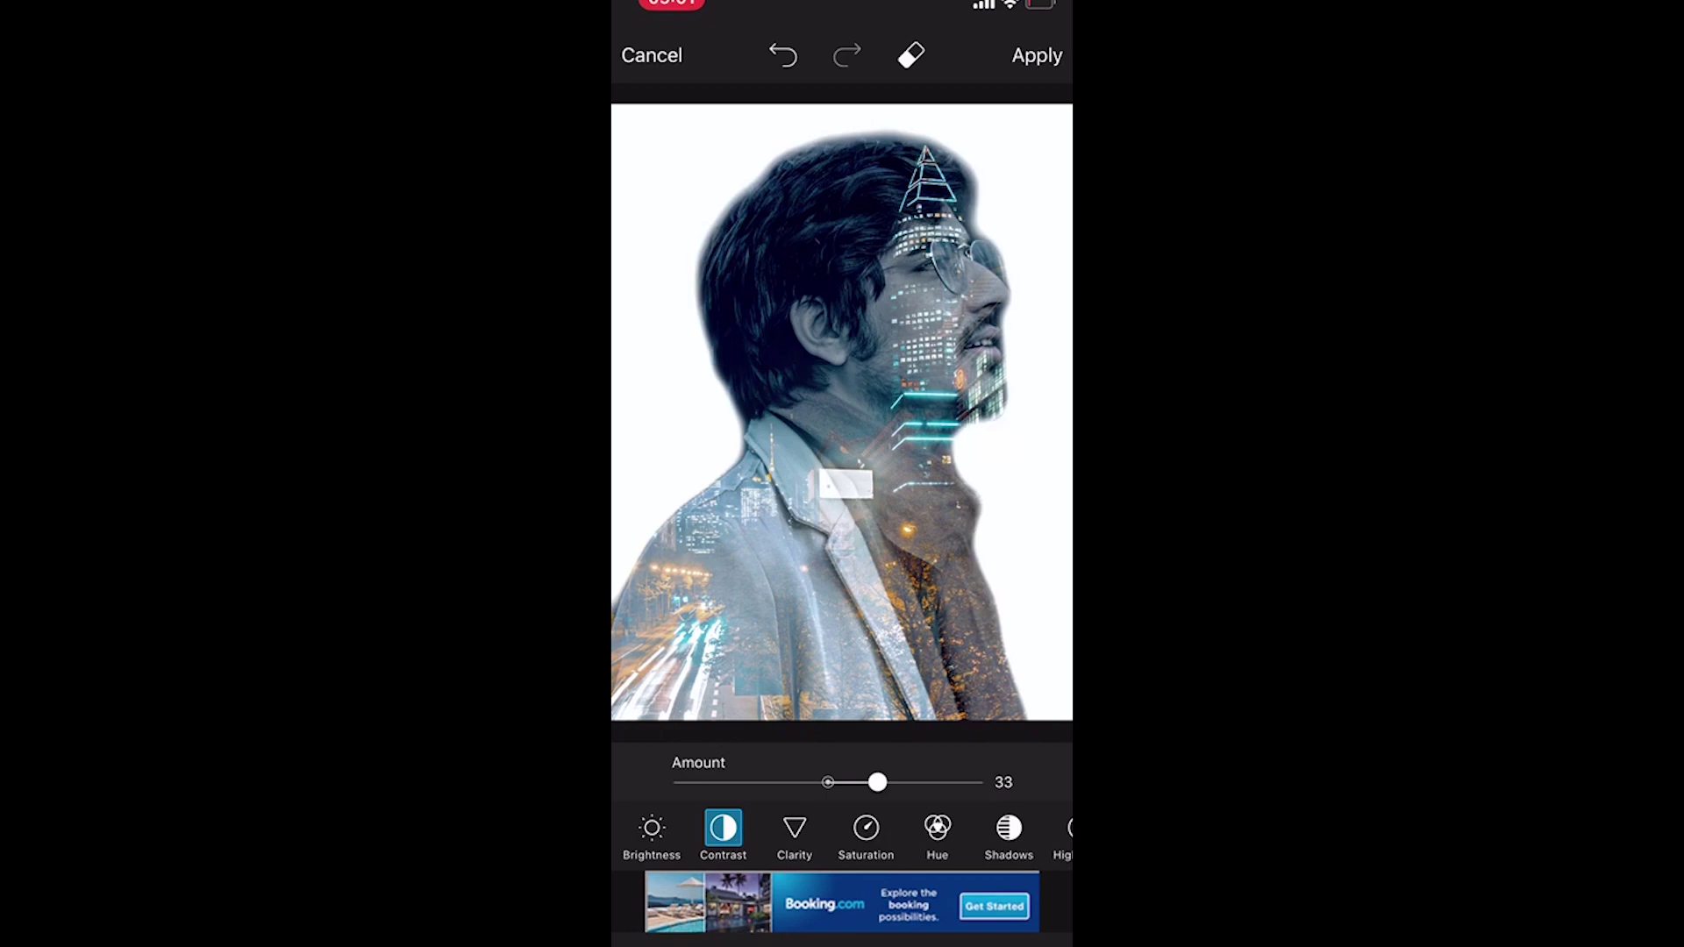
left_click(1037, 55)
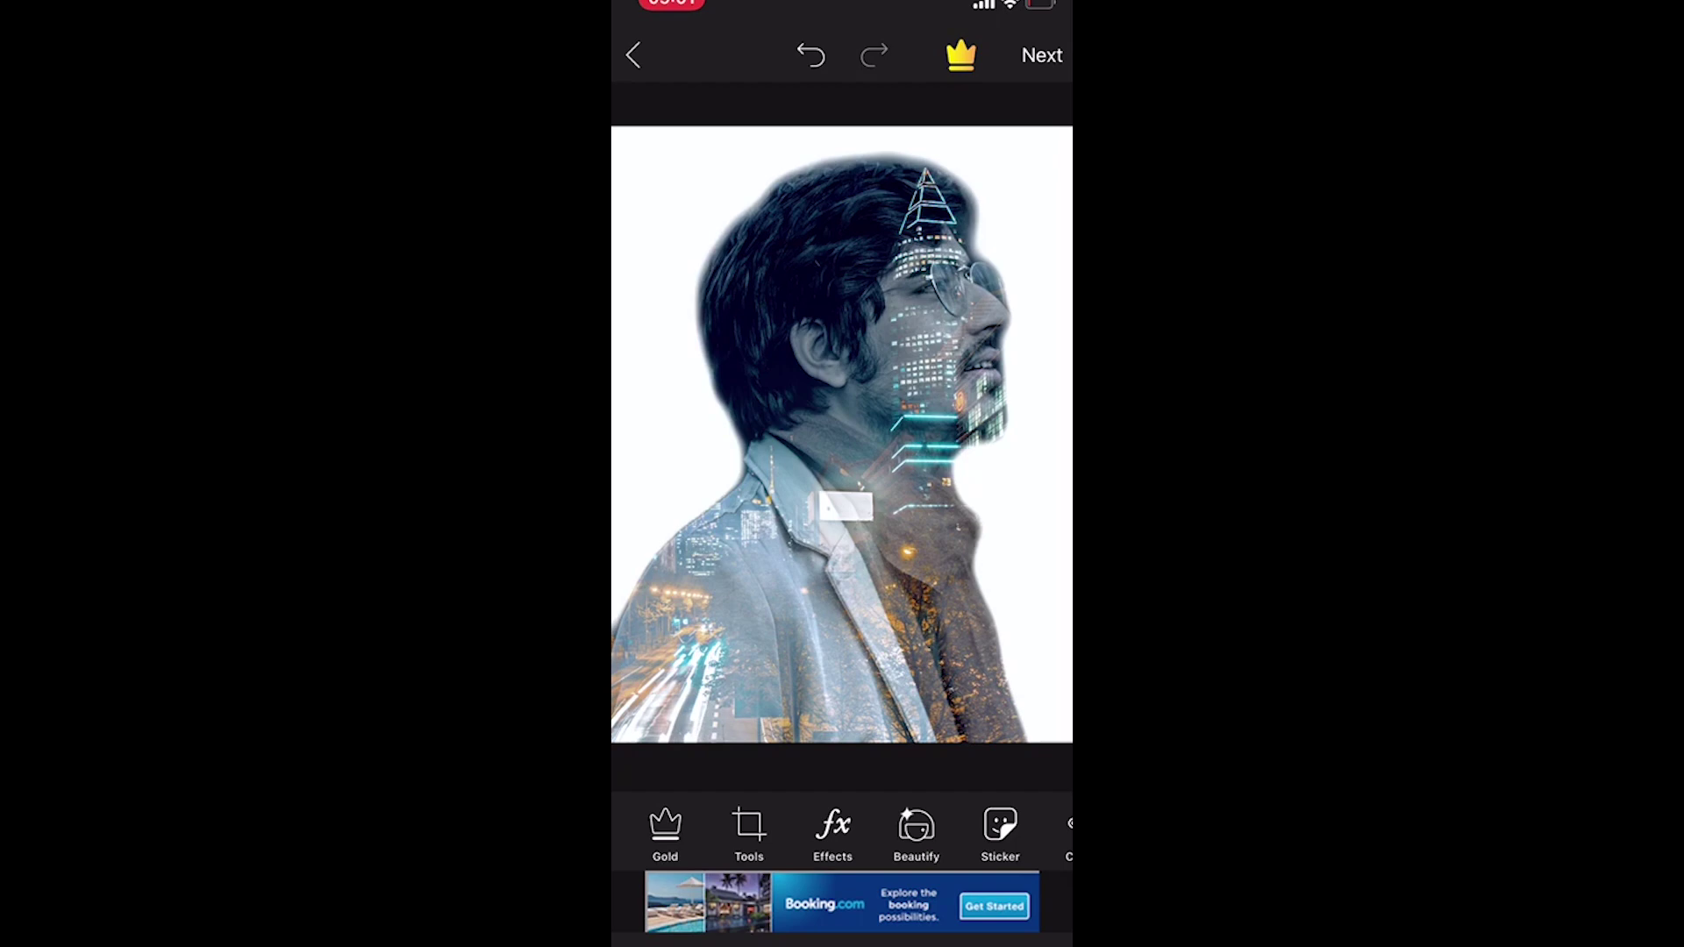
scroll(842, 834, "right", 5)
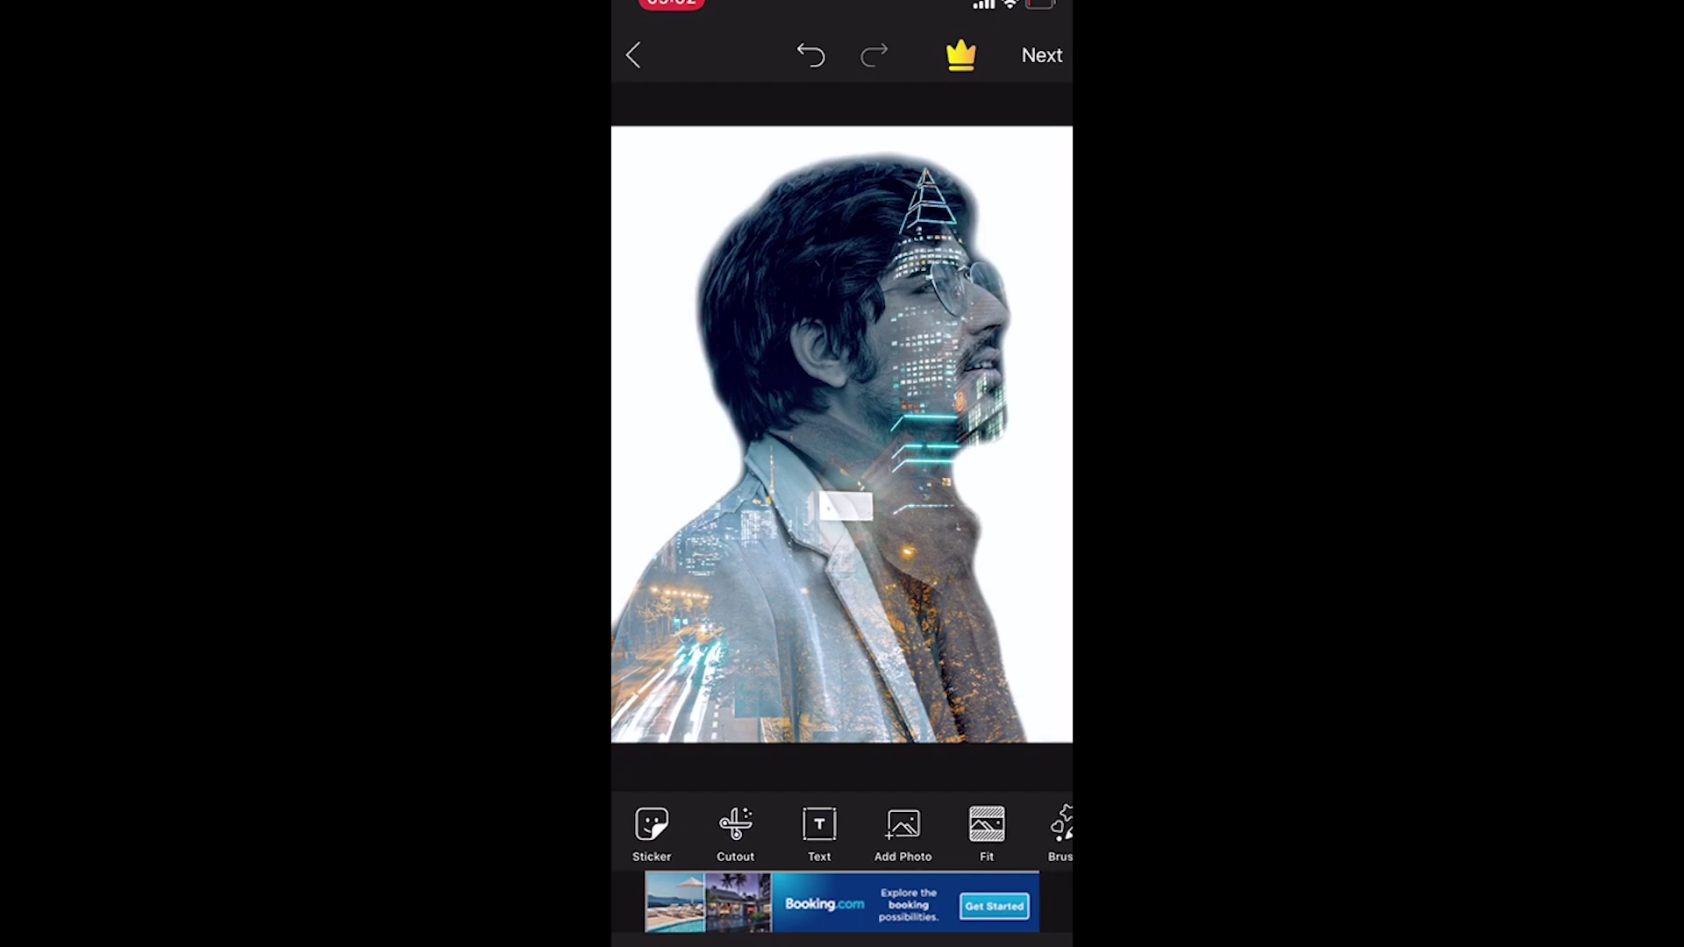